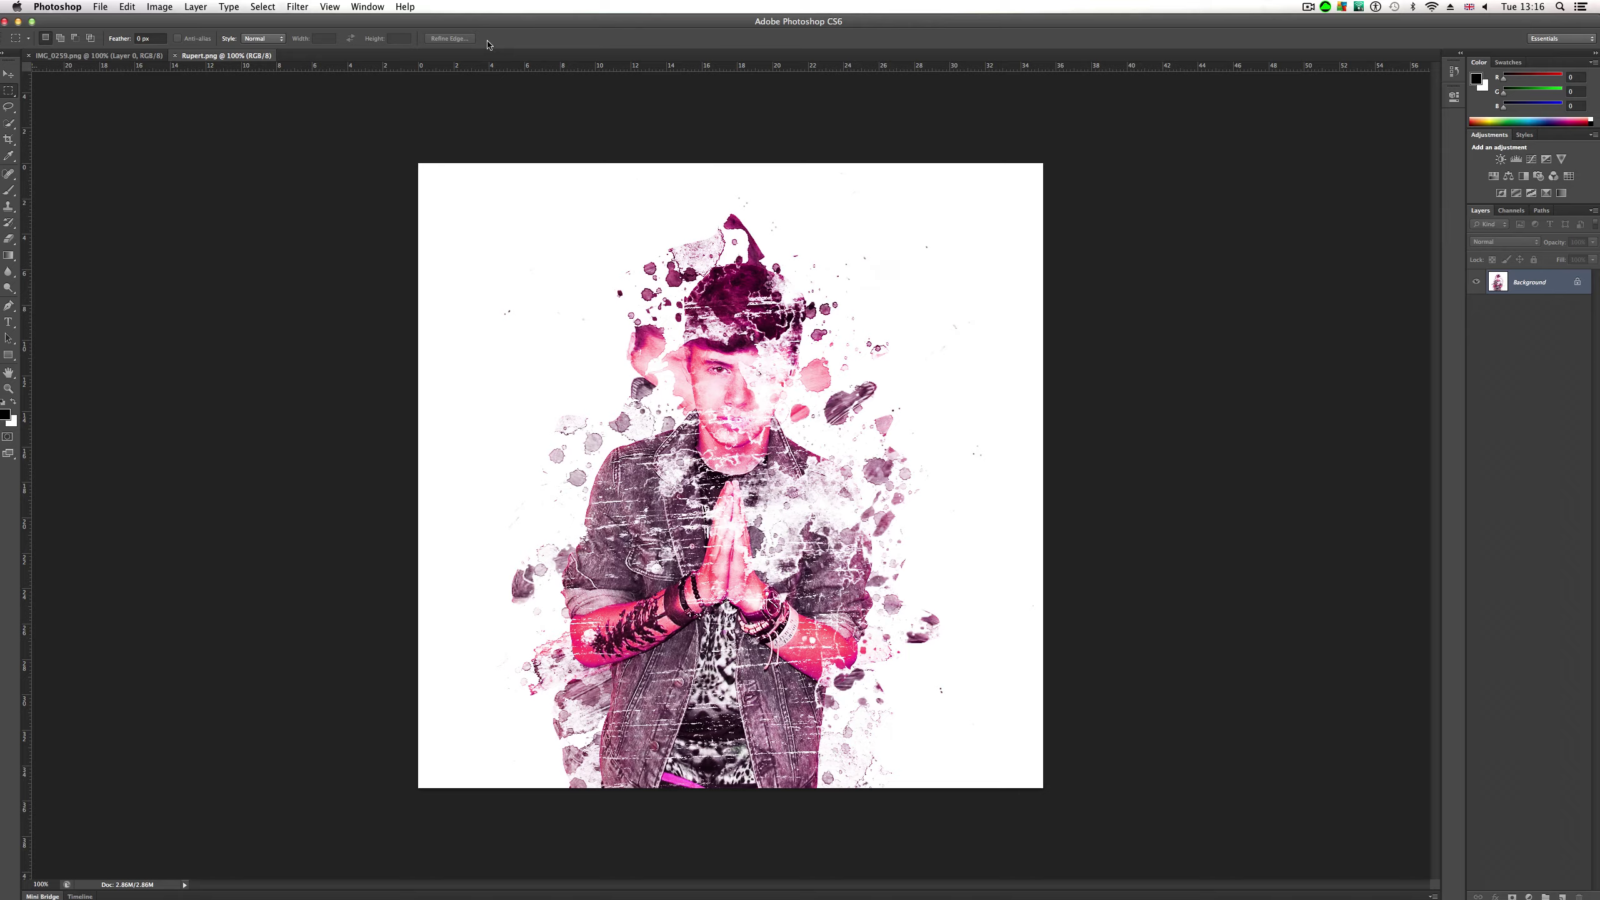
Step: View the example image Ju.png from the desktop in Preview, close it and return to Photoshop
drag(503, 24, 295, 3)
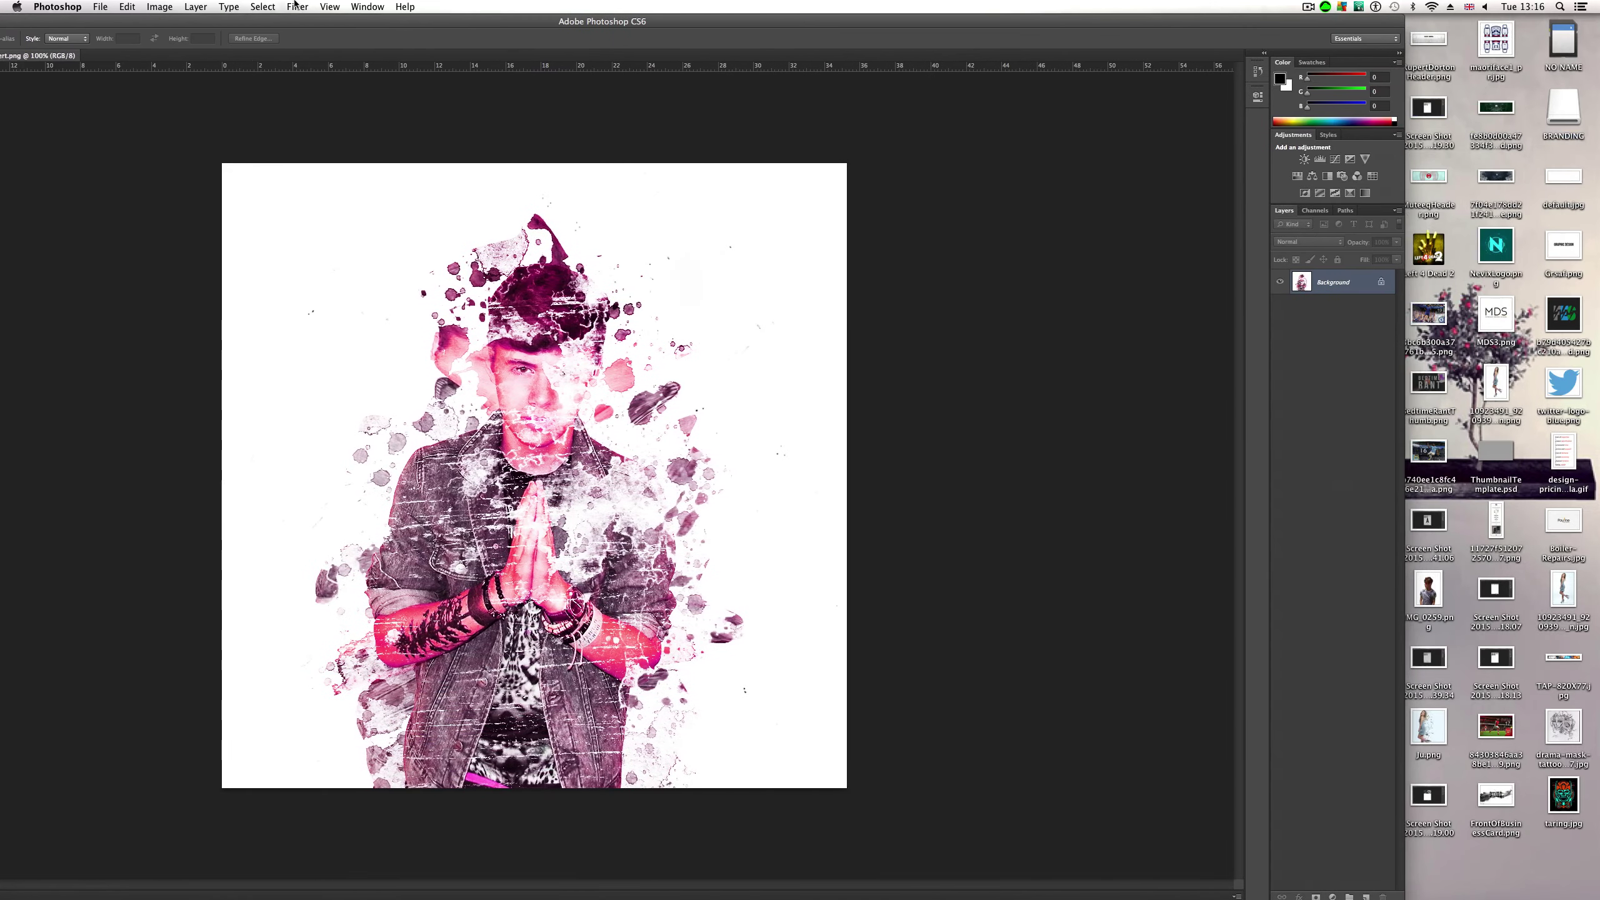
double_click(1436, 740)
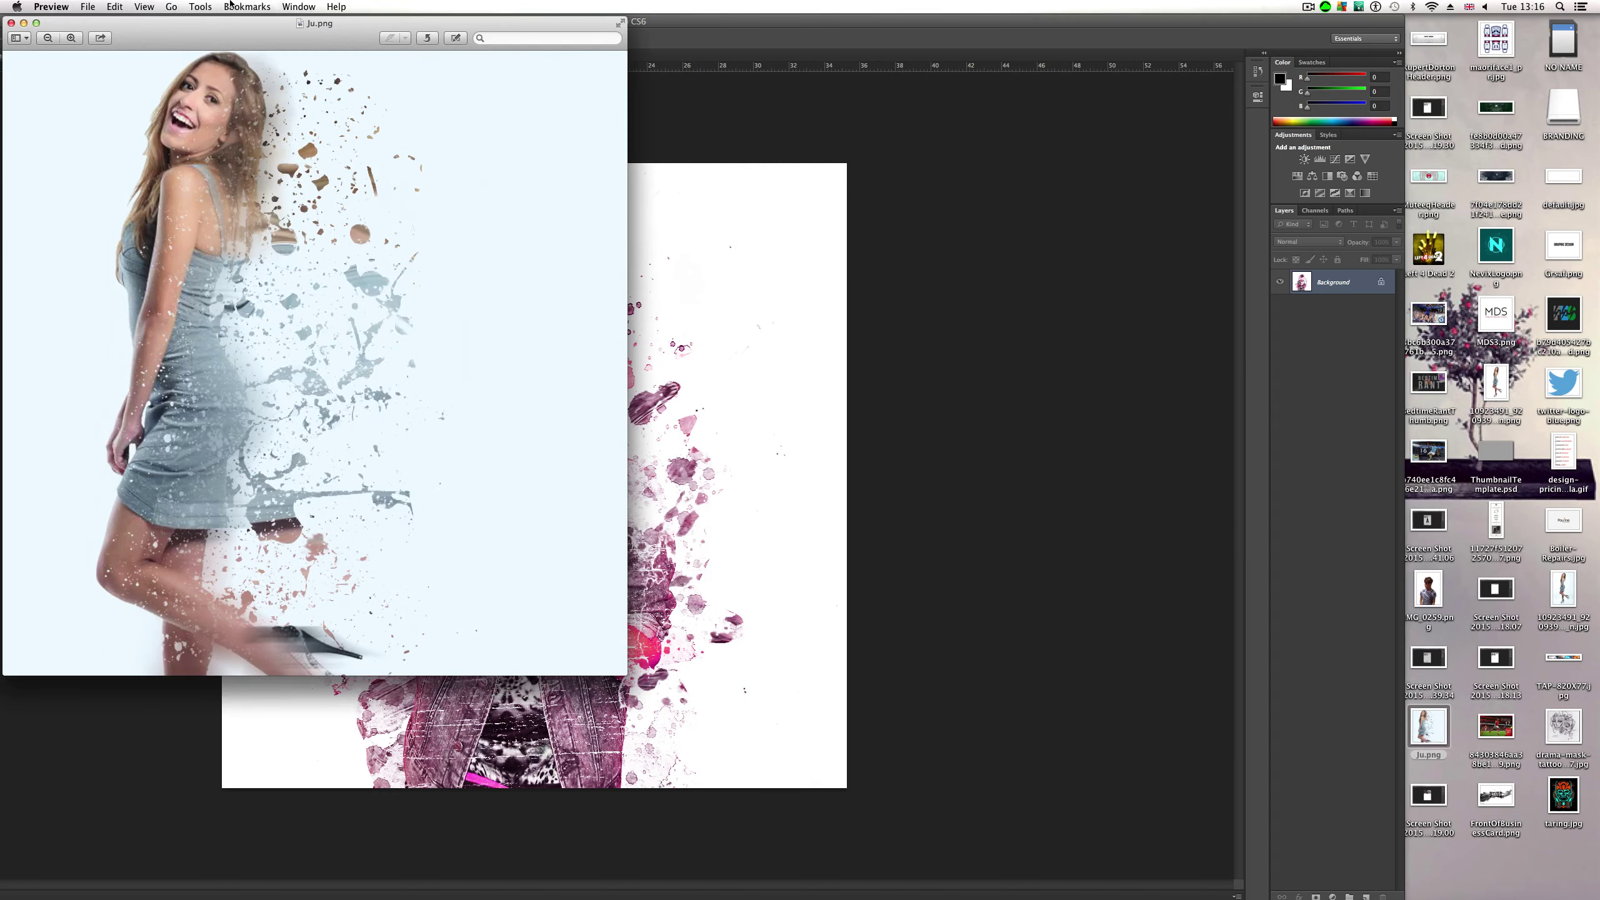
drag(302, 45, 1227, 24)
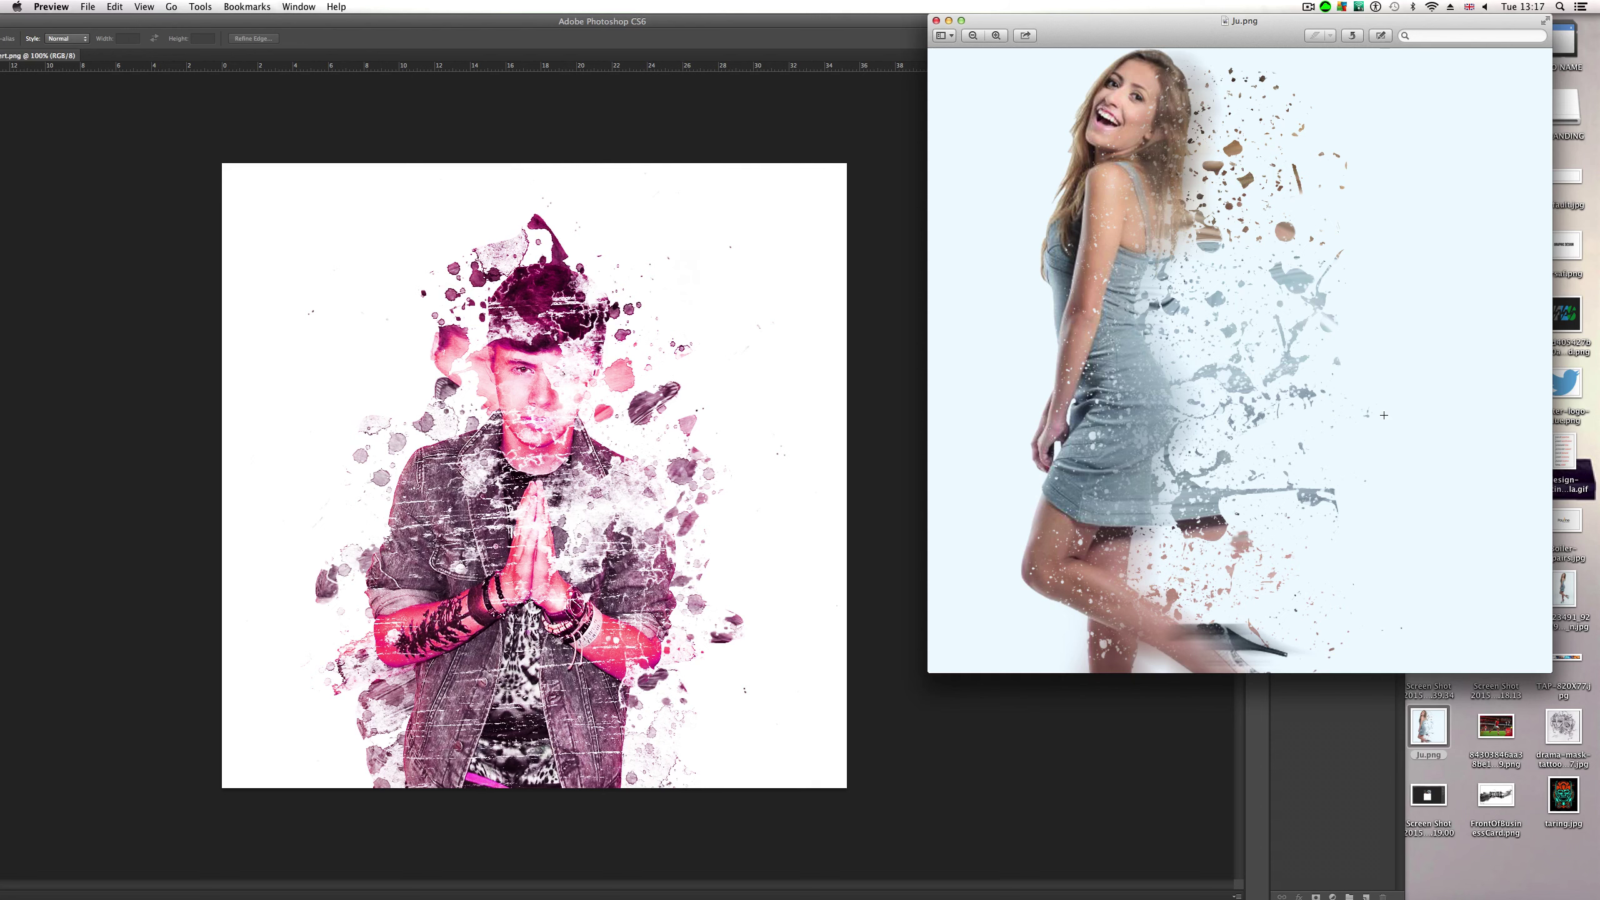
click(937, 20)
double_click(1009, 28)
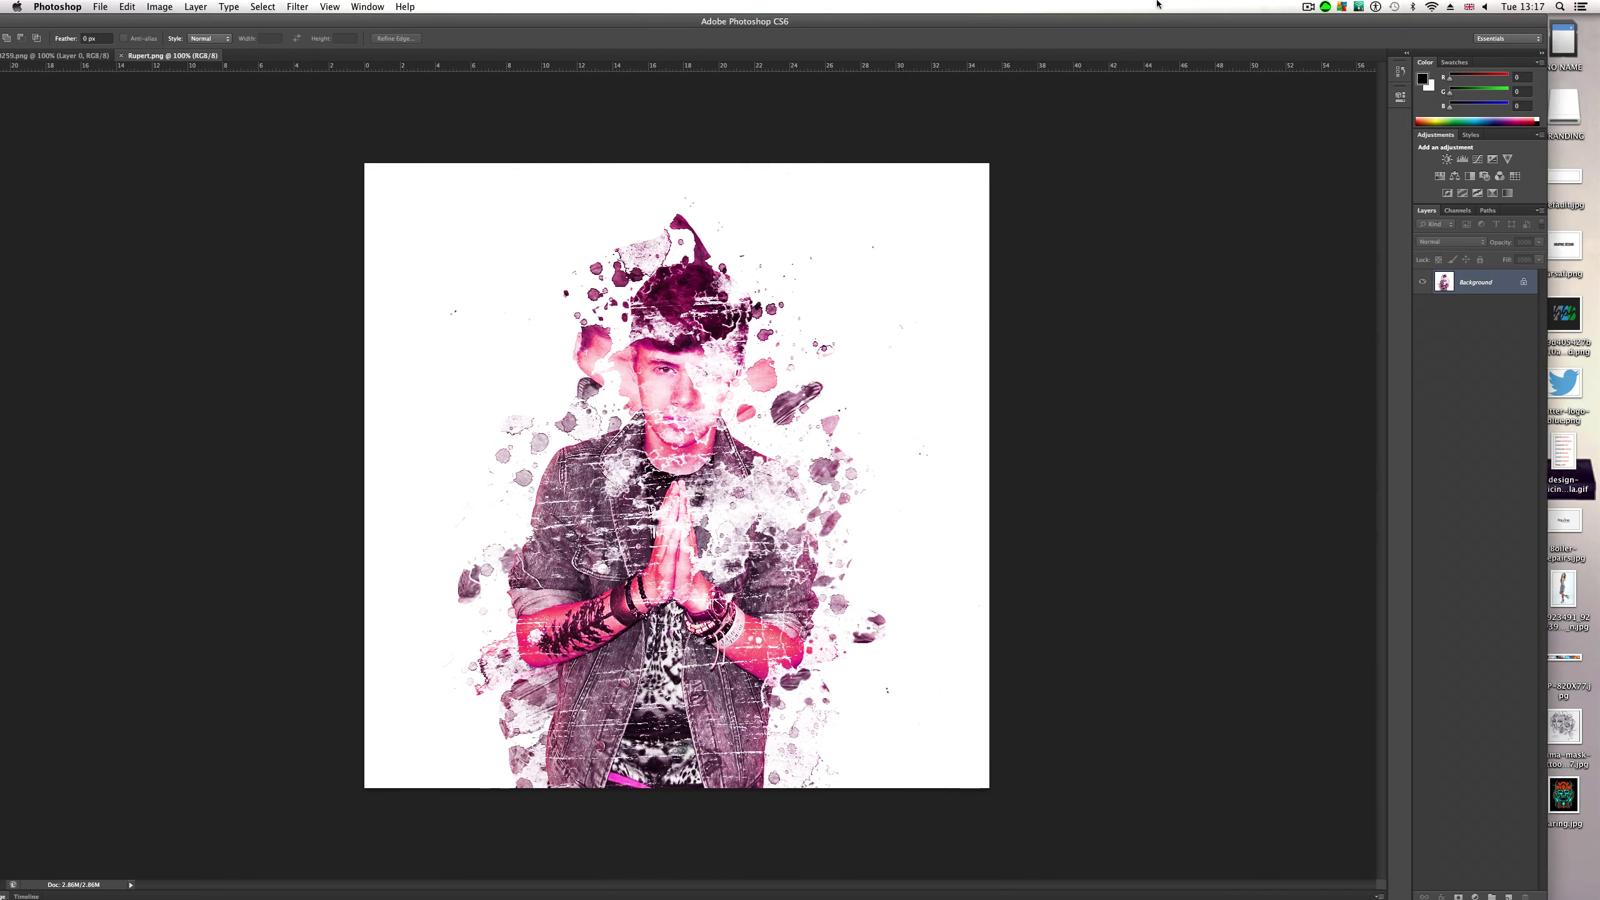
Step: Switch to the IMG_0259.png document and shift the cut-out figure slightly to the right with the Move tool
click(45, 57)
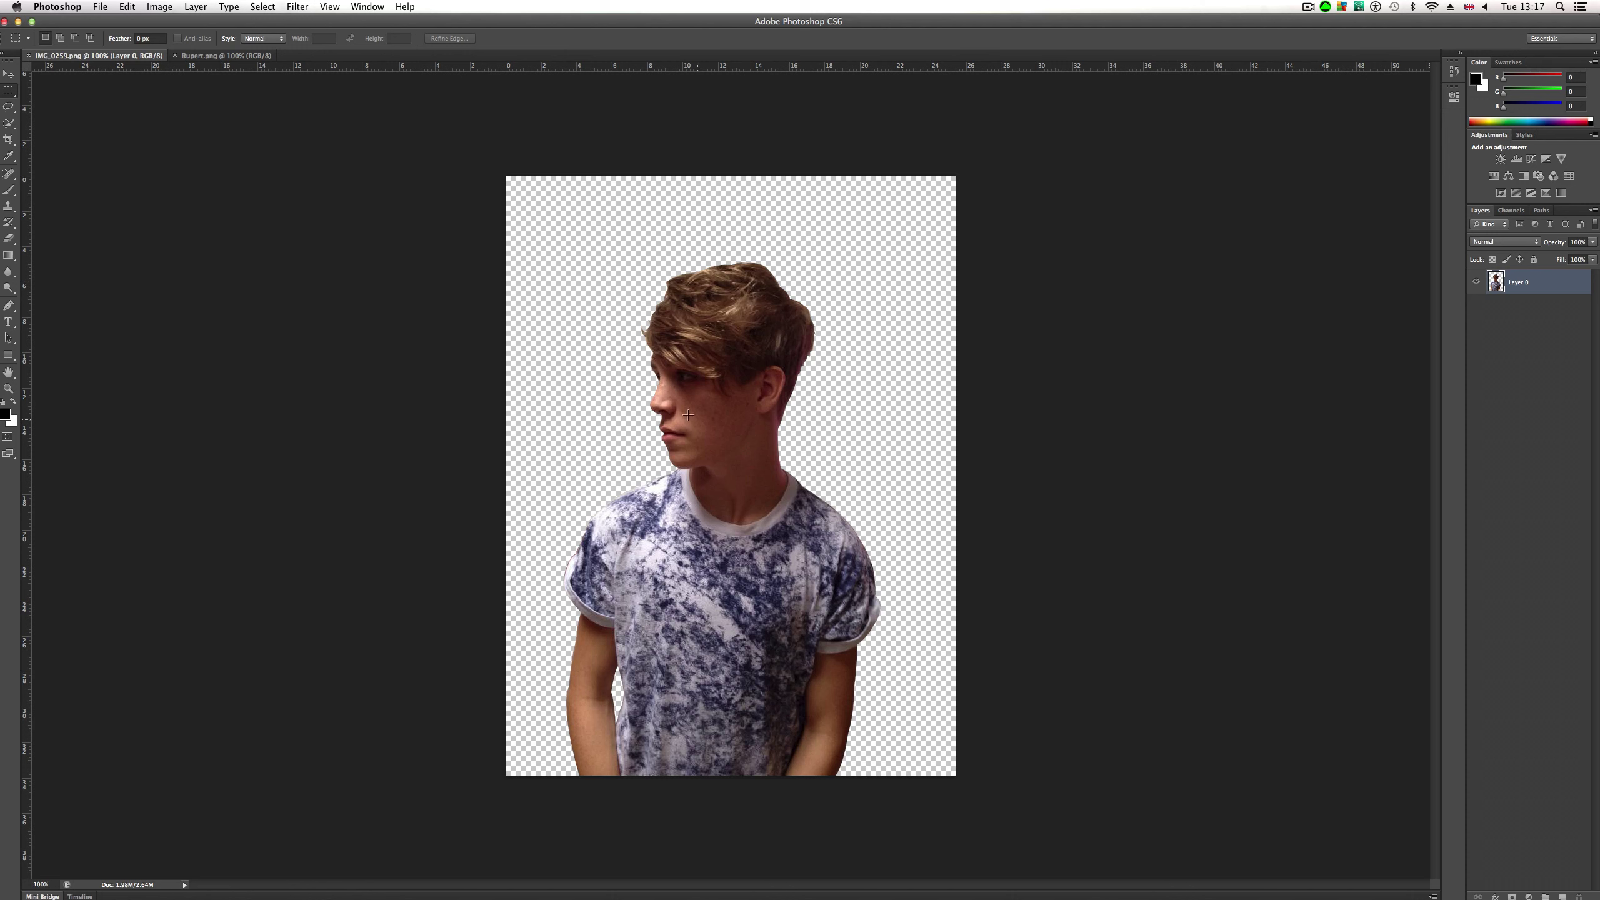
click(9, 74)
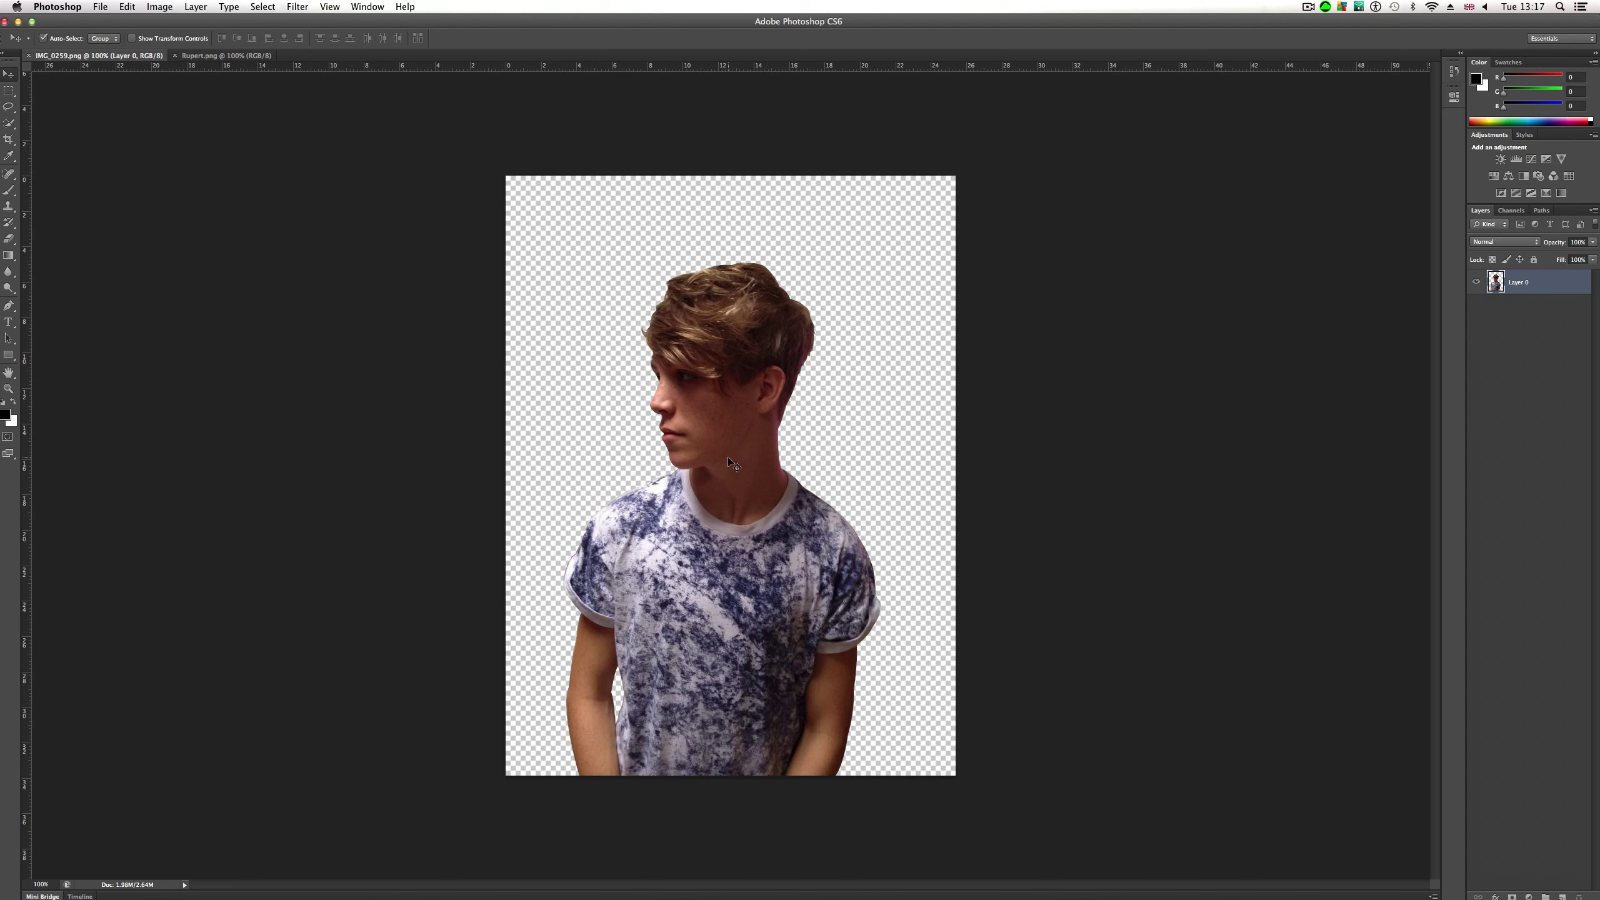
drag(729, 462, 739, 462)
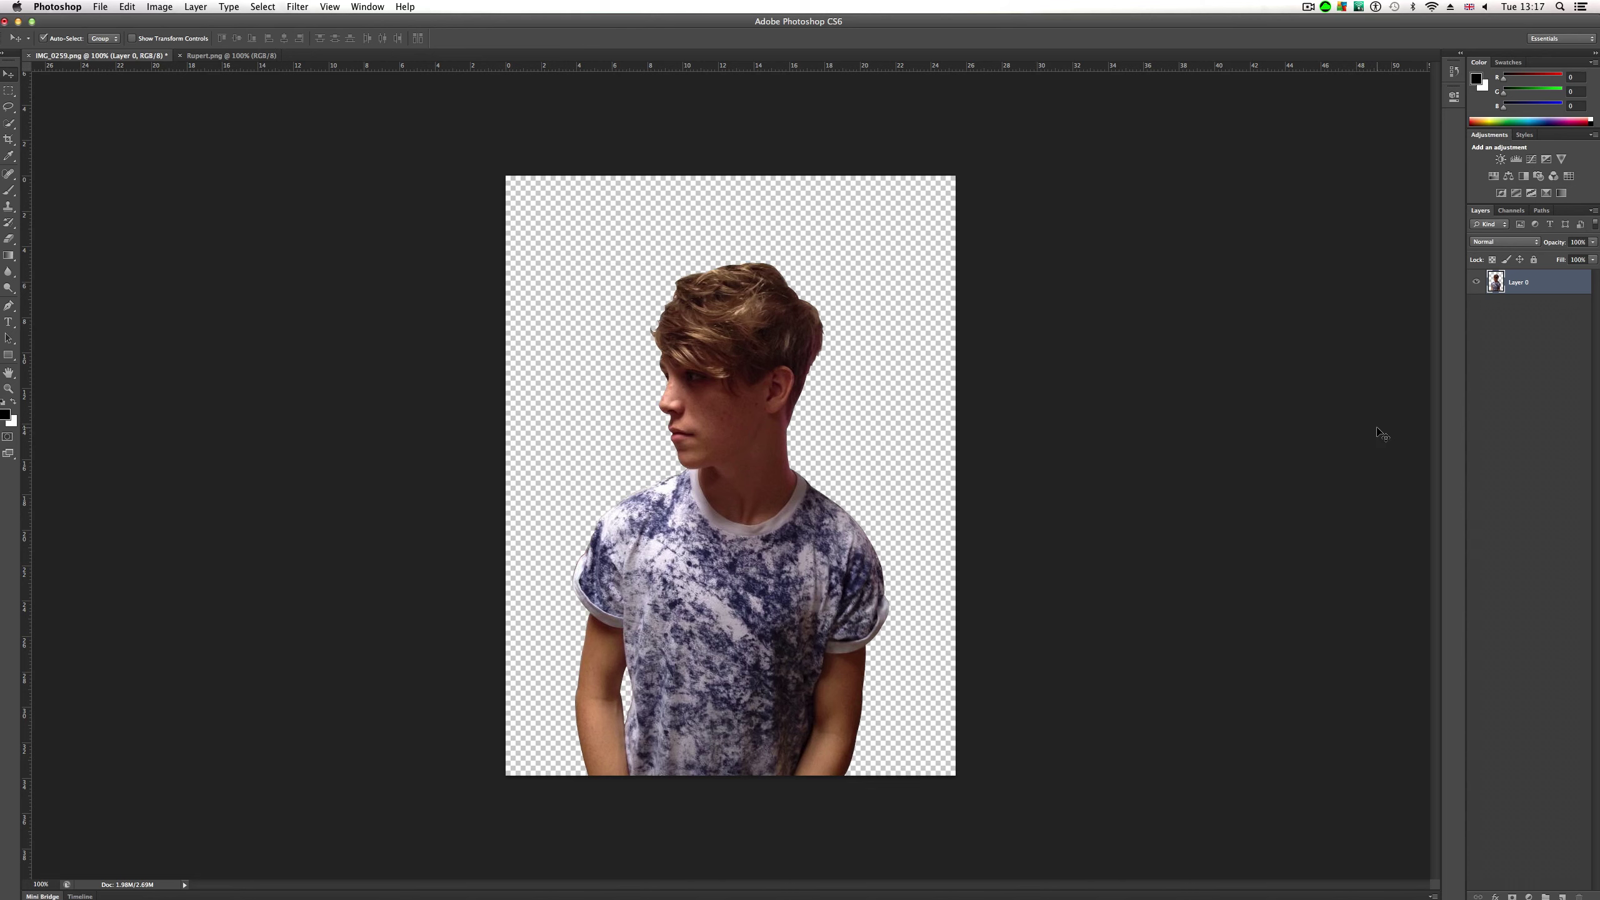
drag(1423, 26, 1427, 27)
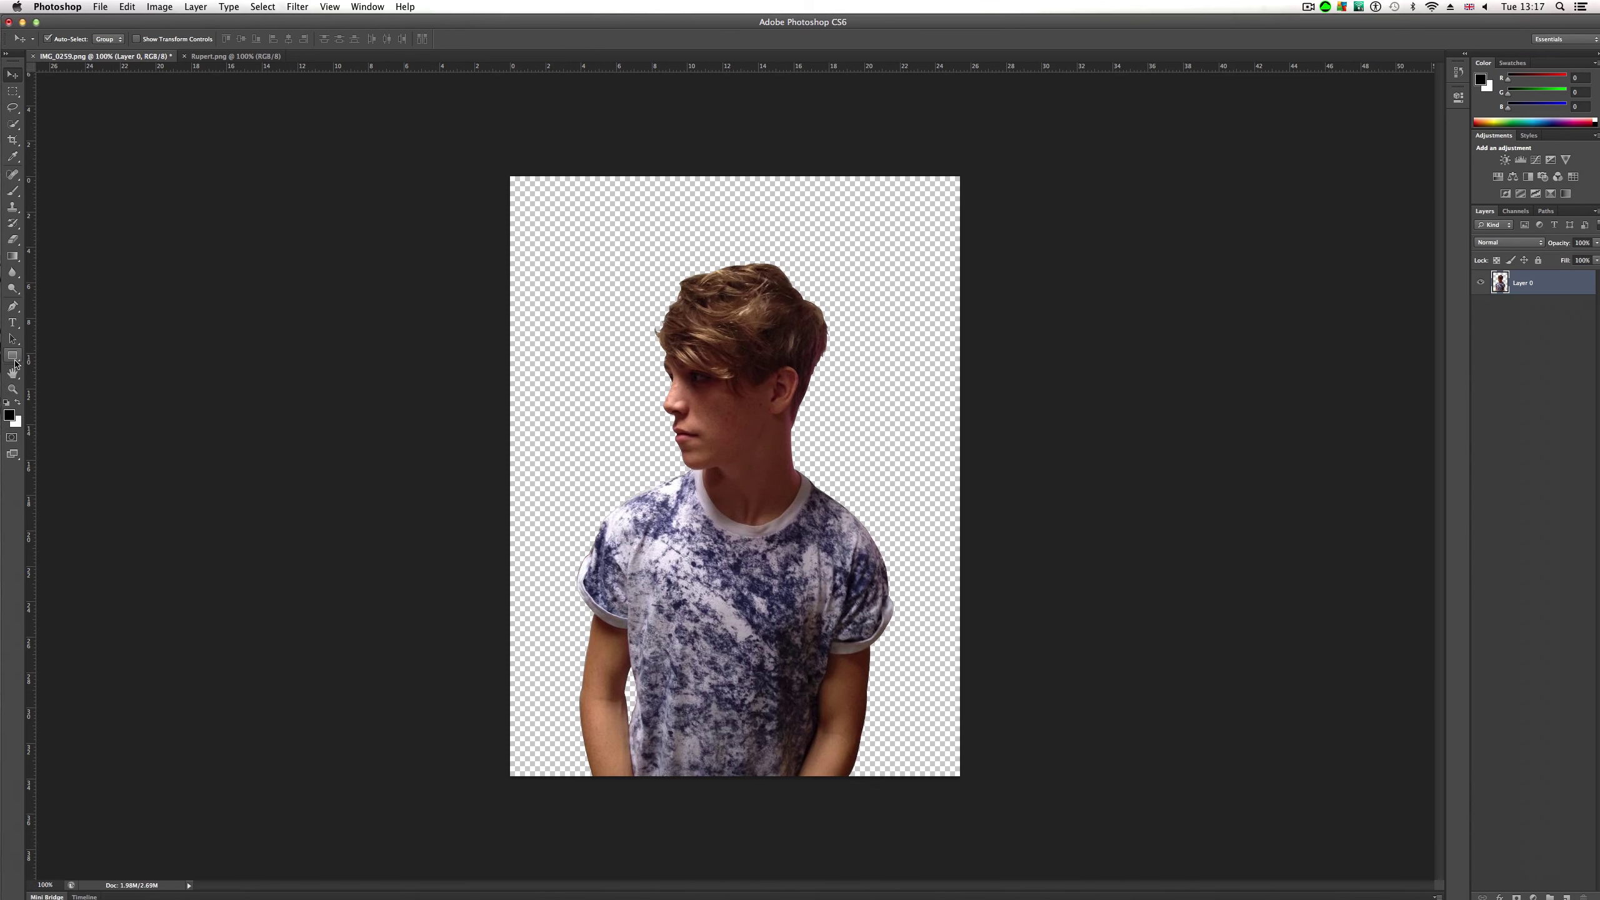
key(p)
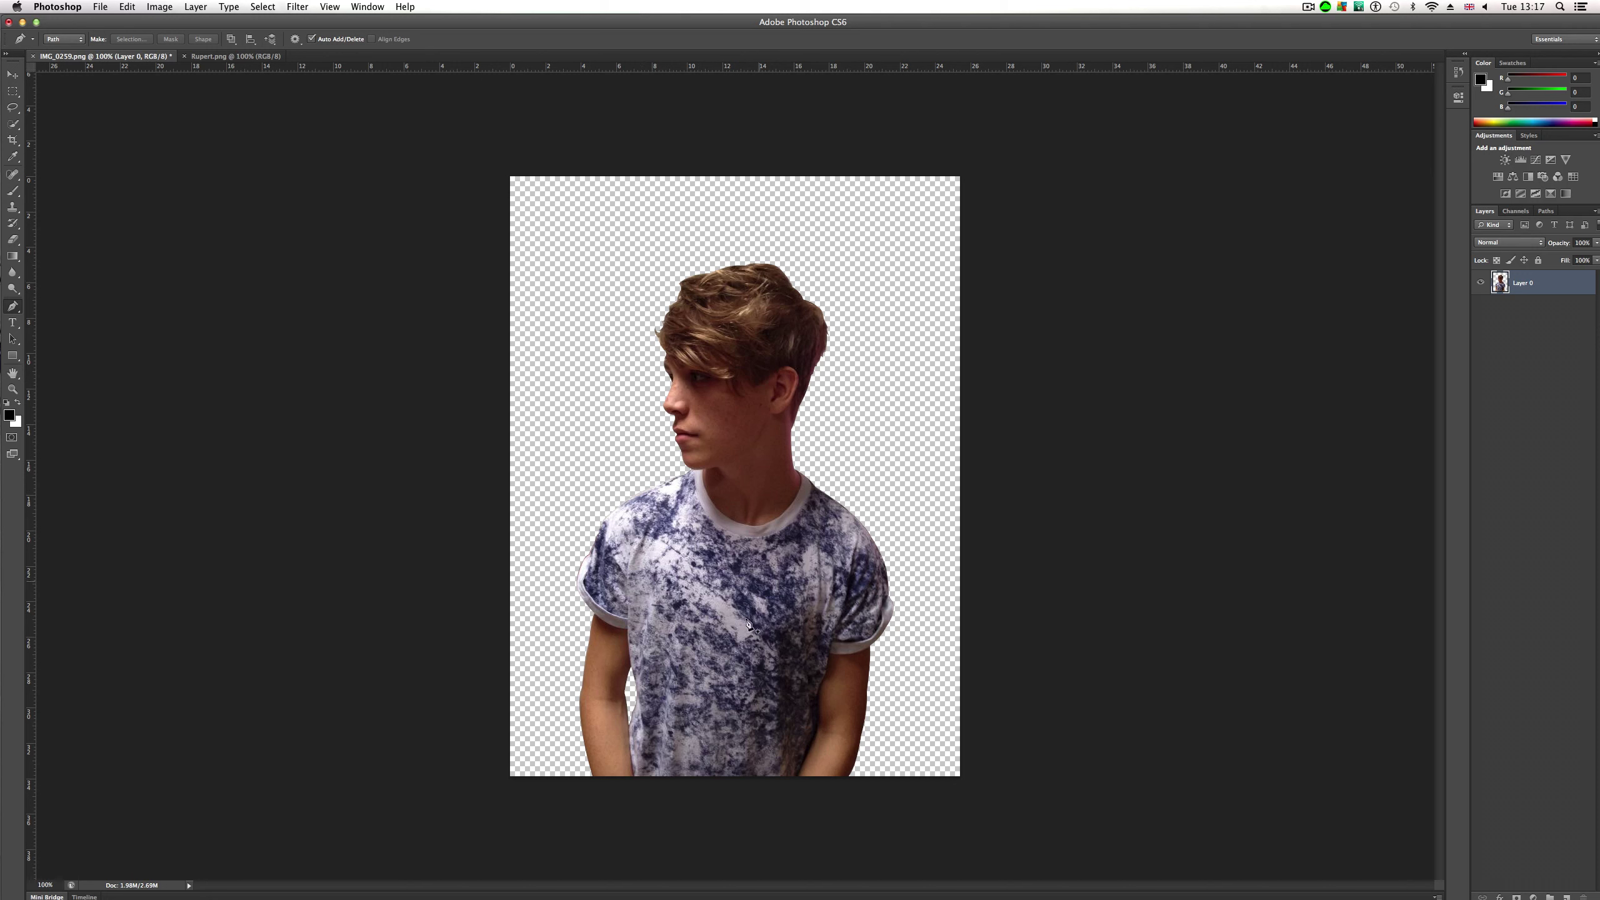
right_click(704, 246)
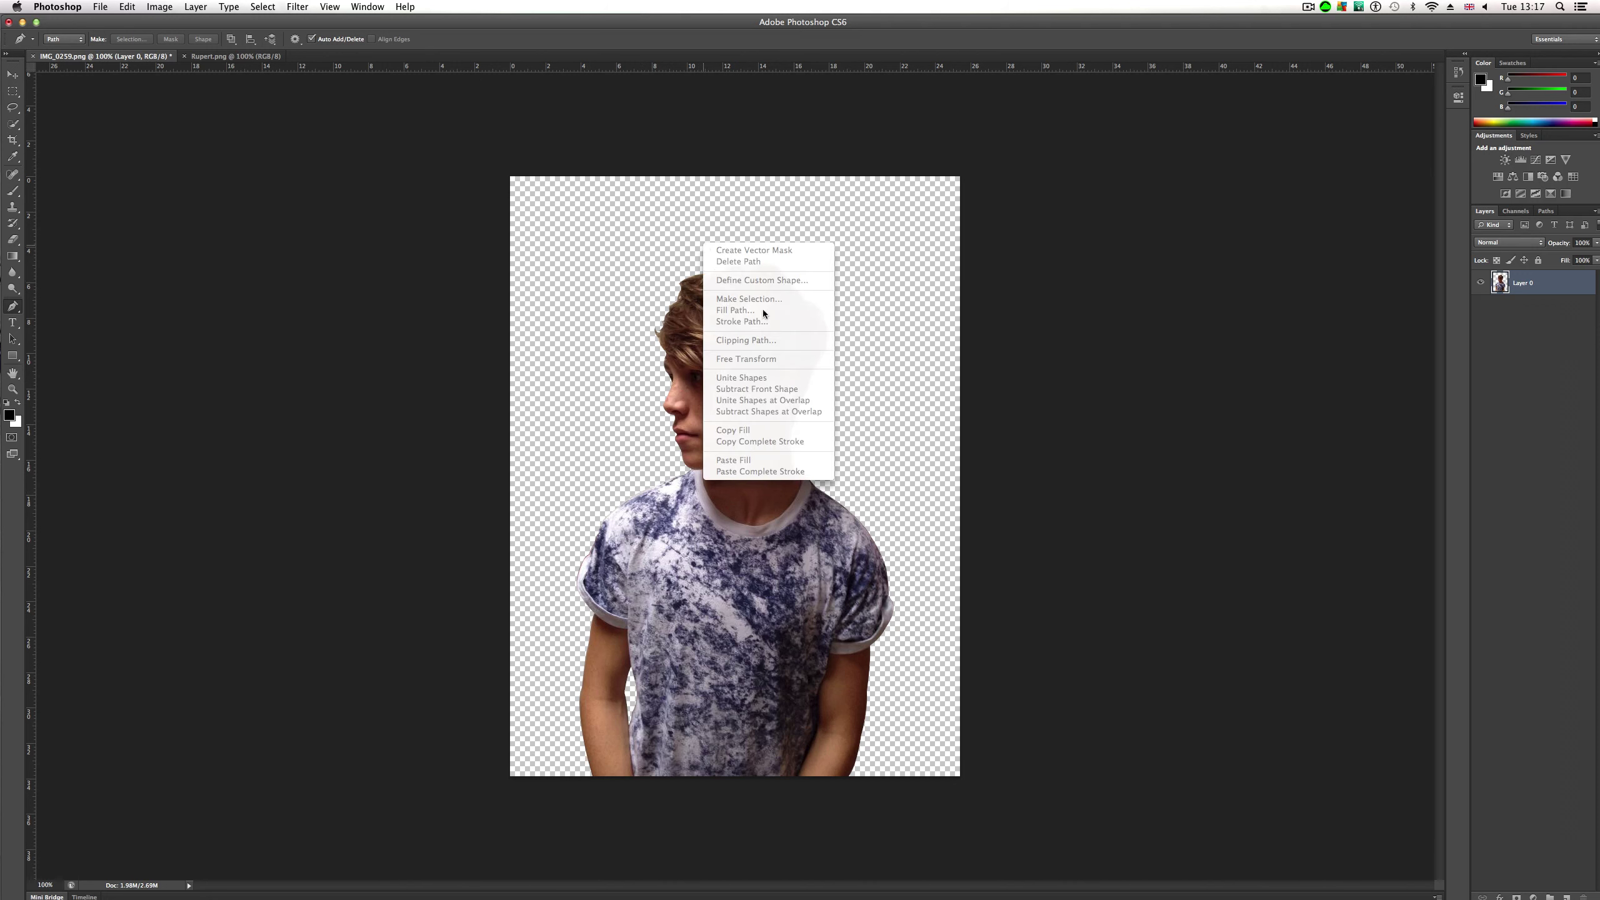
click(13, 76)
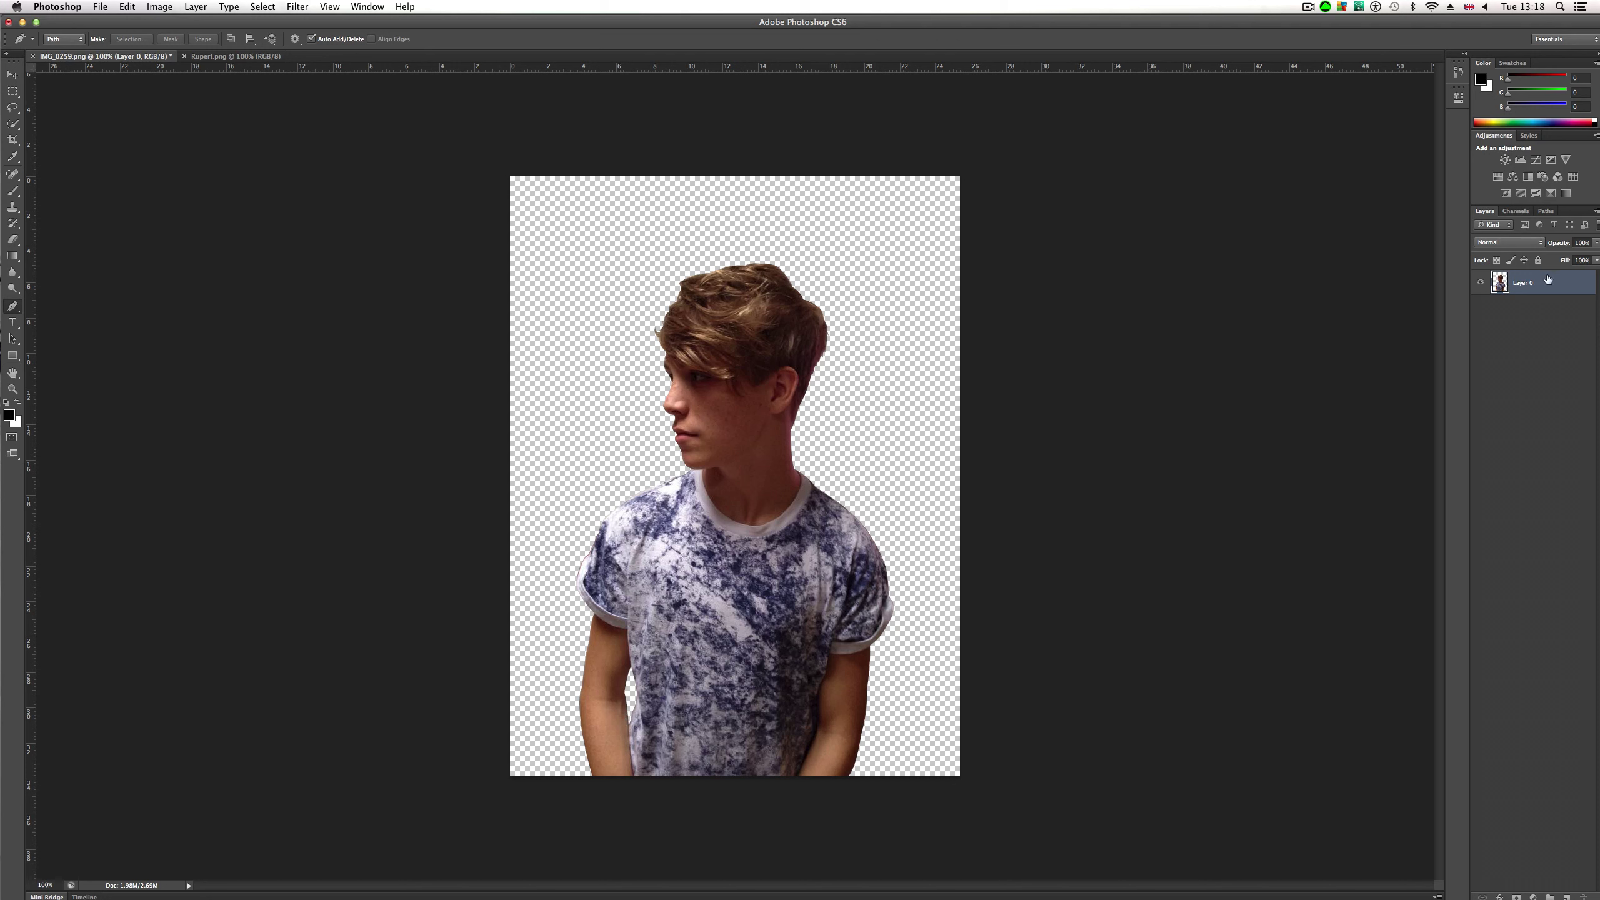
Step: Duplicate Layer 0 twice to get two copies stacked above the original
key(super+j)
key(super+j)
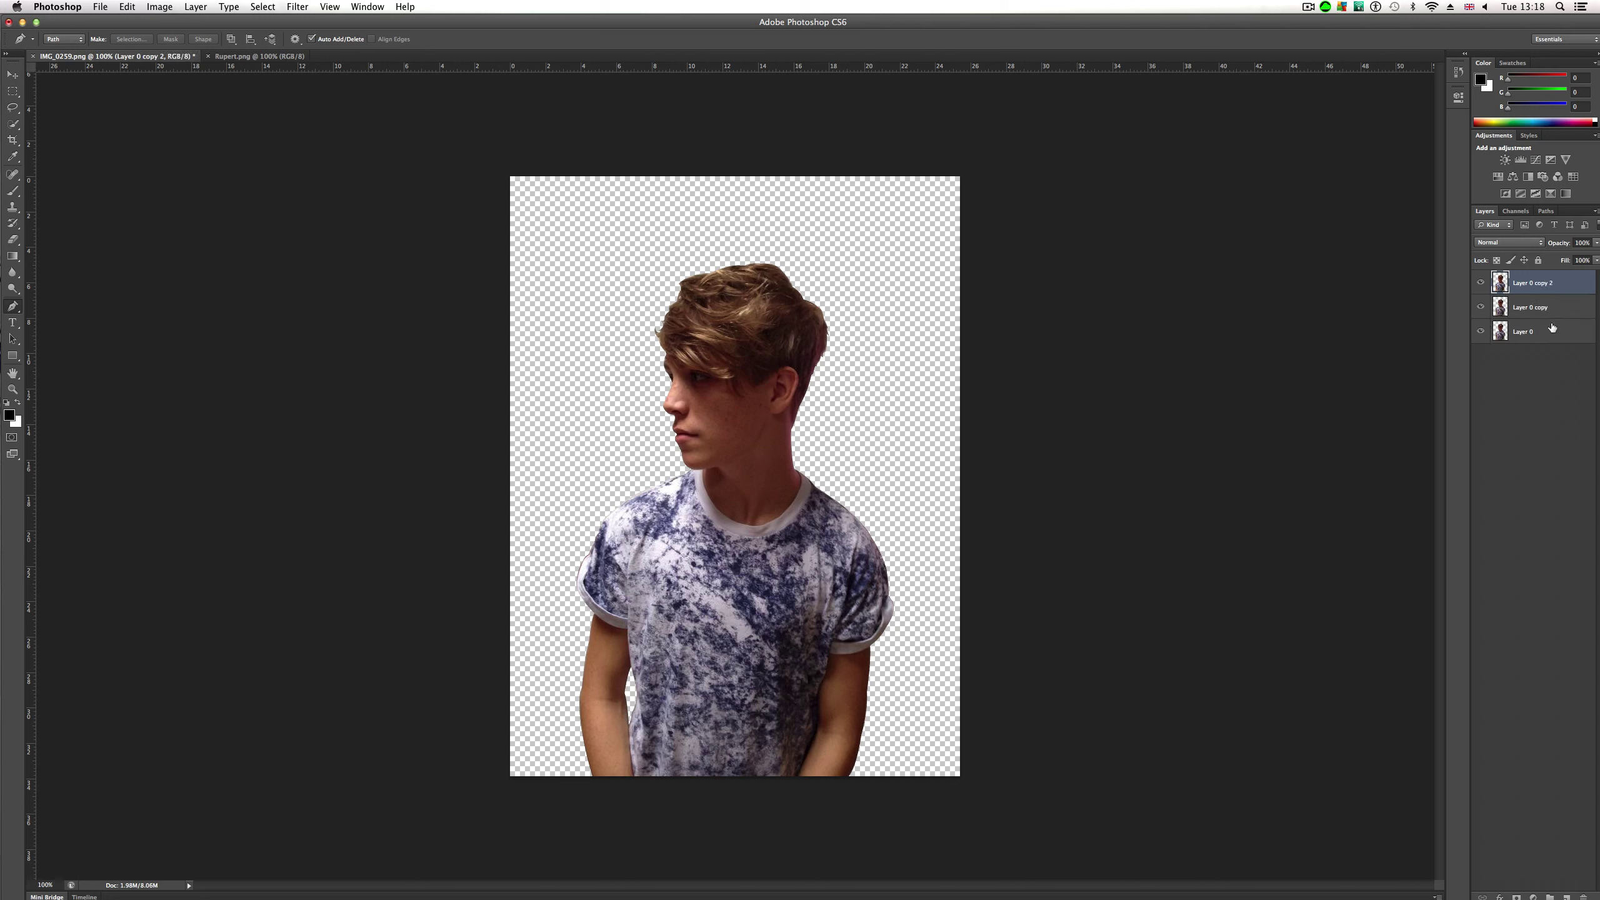
click(1550, 332)
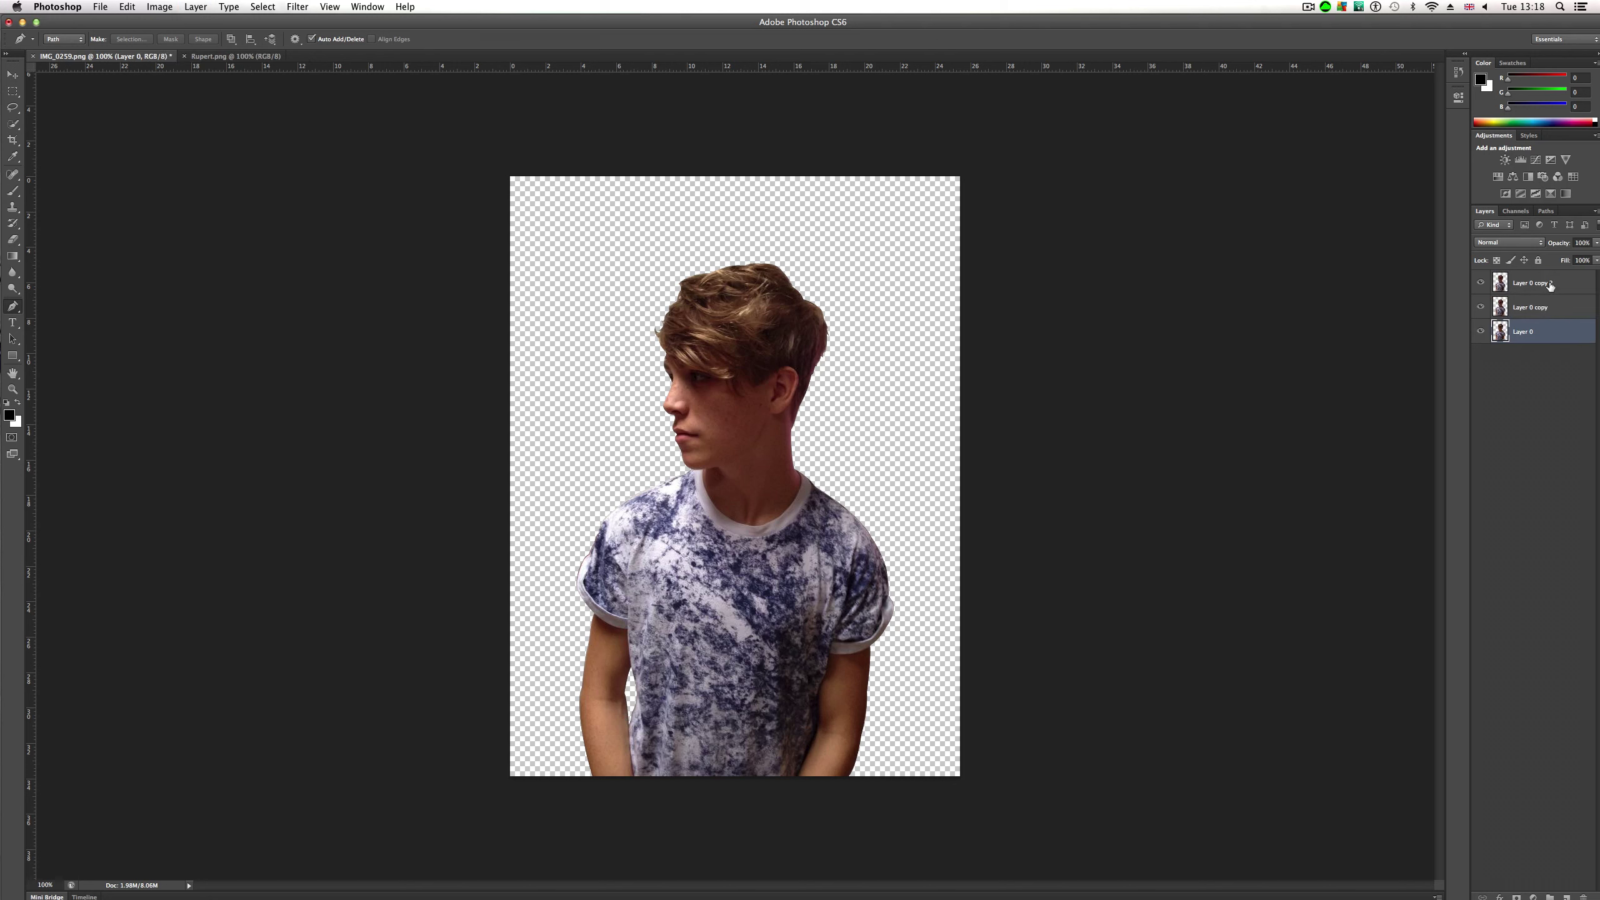
right_click(1552, 307)
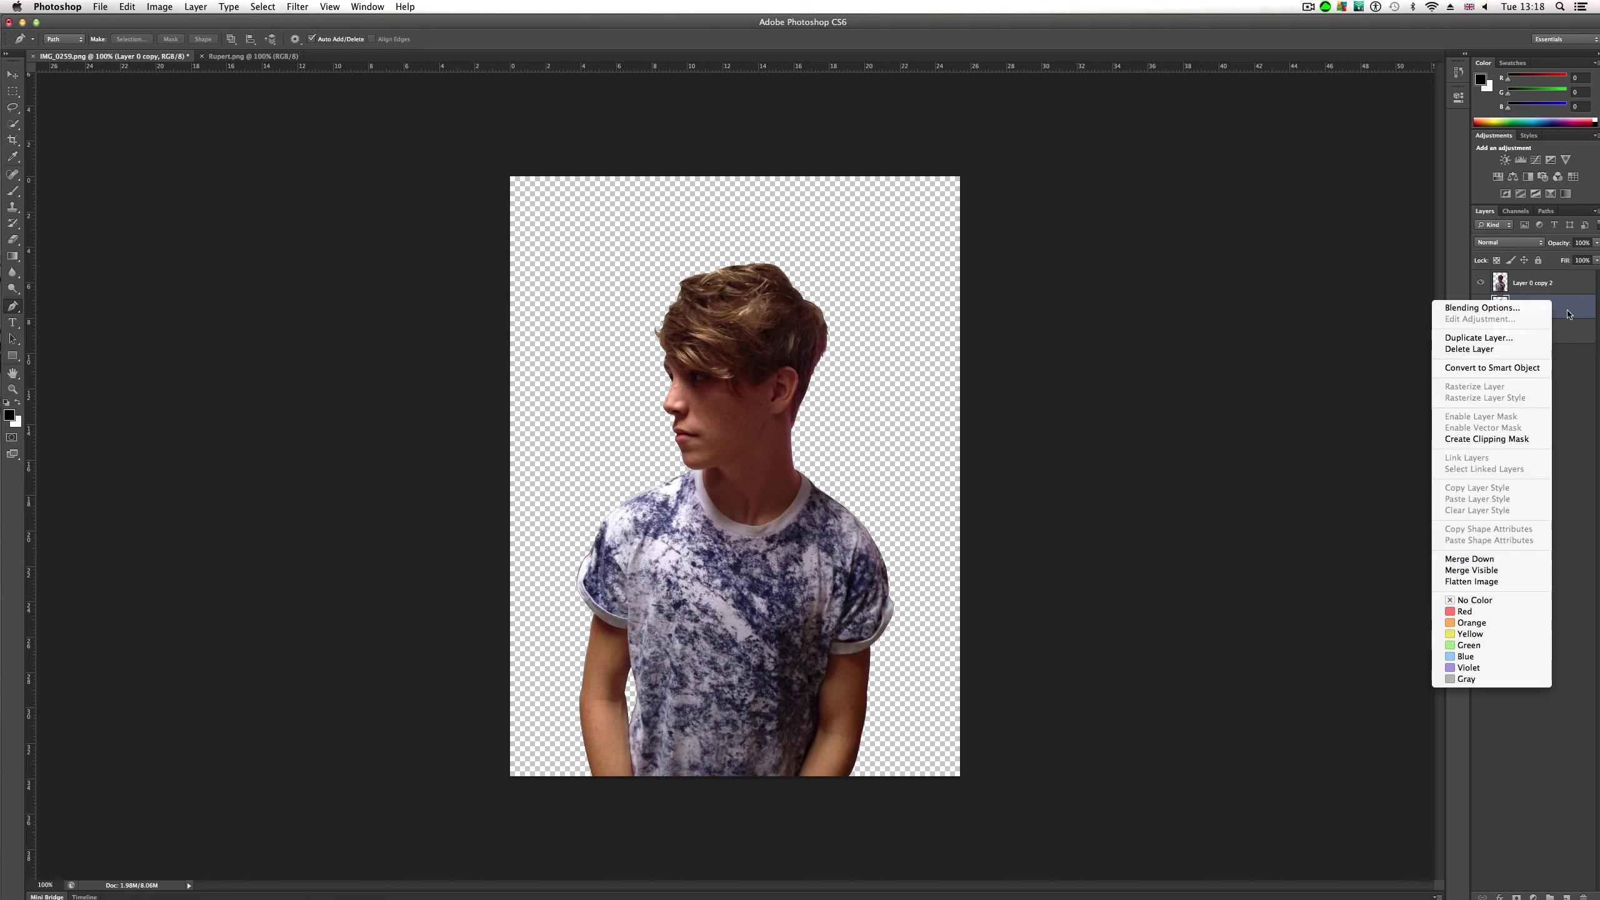
click(1567, 309)
click(1566, 291)
right_click(1558, 292)
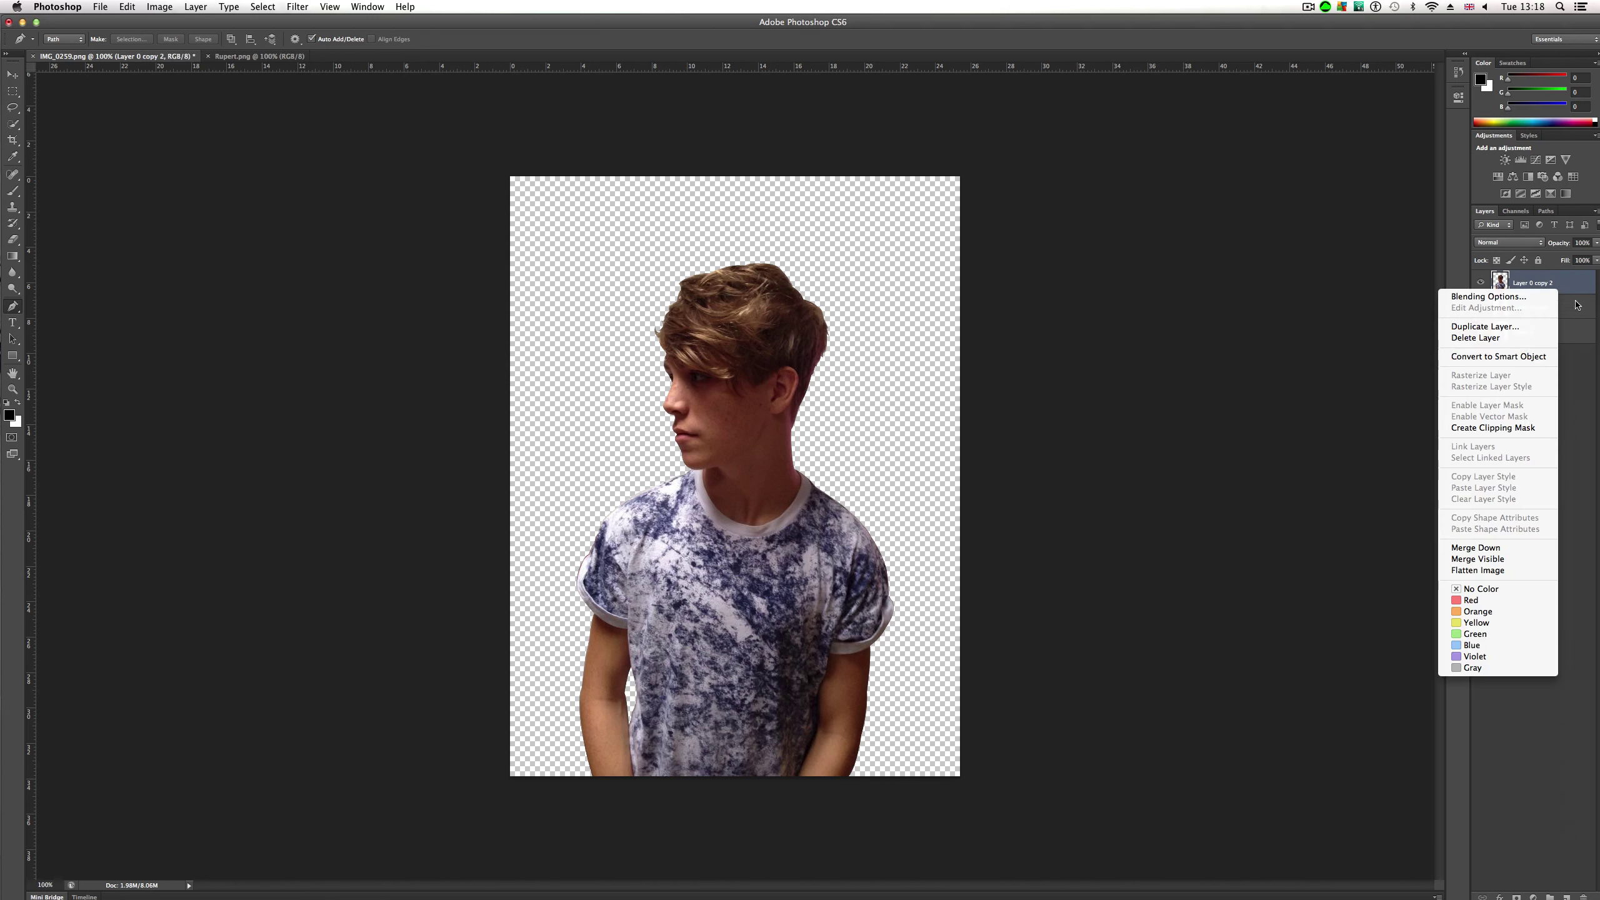
click(1584, 346)
click(1567, 324)
Step: Hide Layer 0 and open the Liquify filter on Layer 0 copy
click(1566, 305)
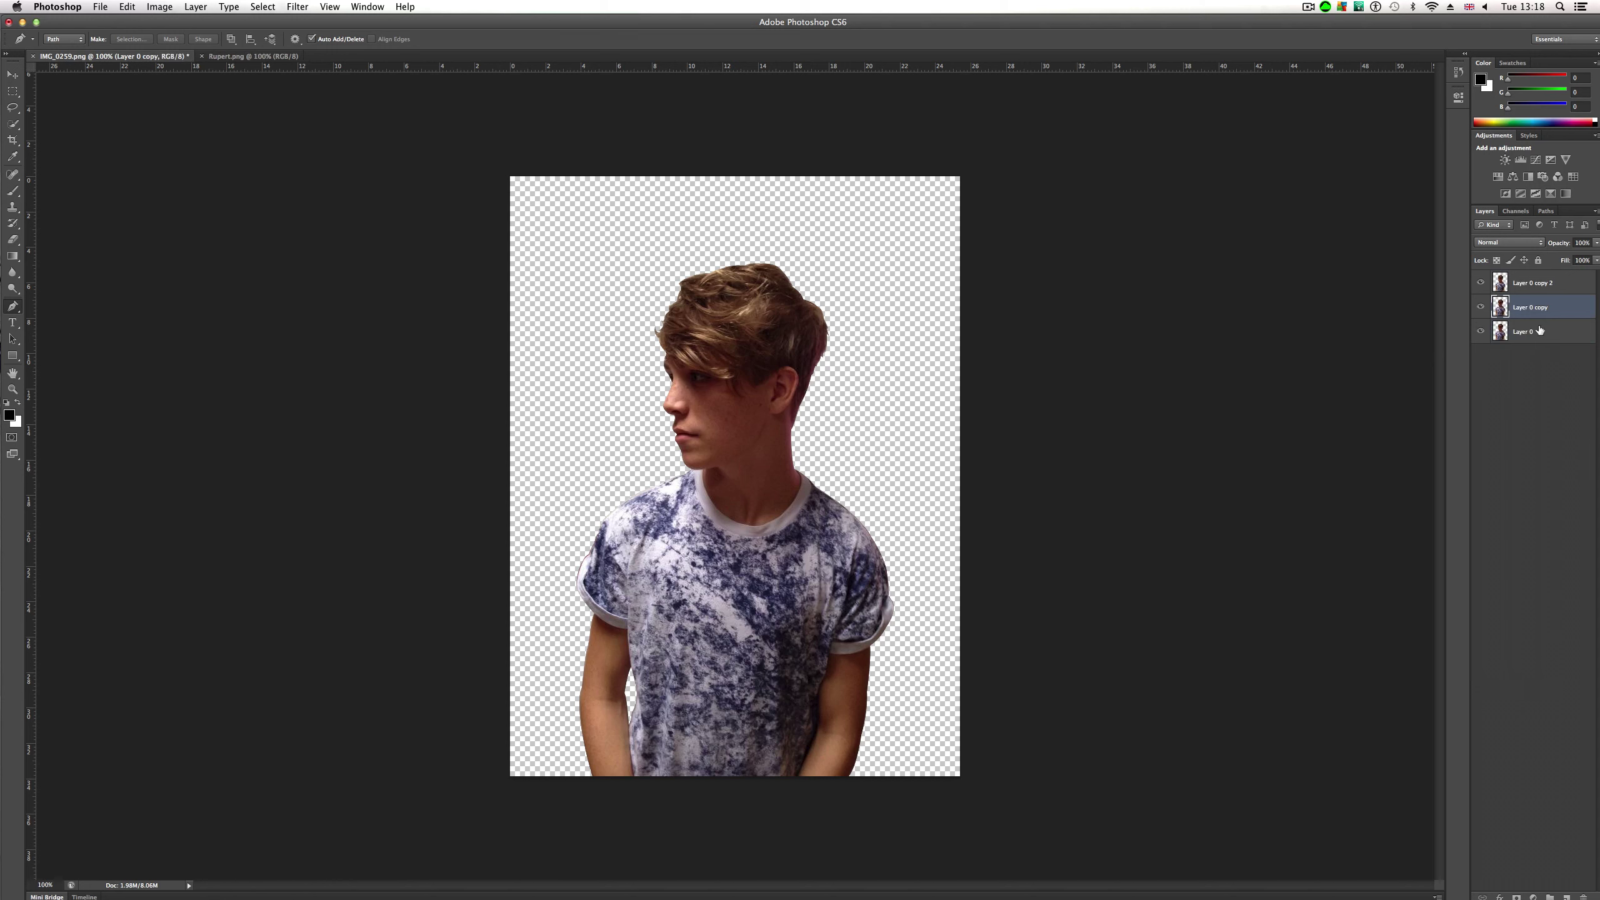
click(1482, 330)
click(295, 6)
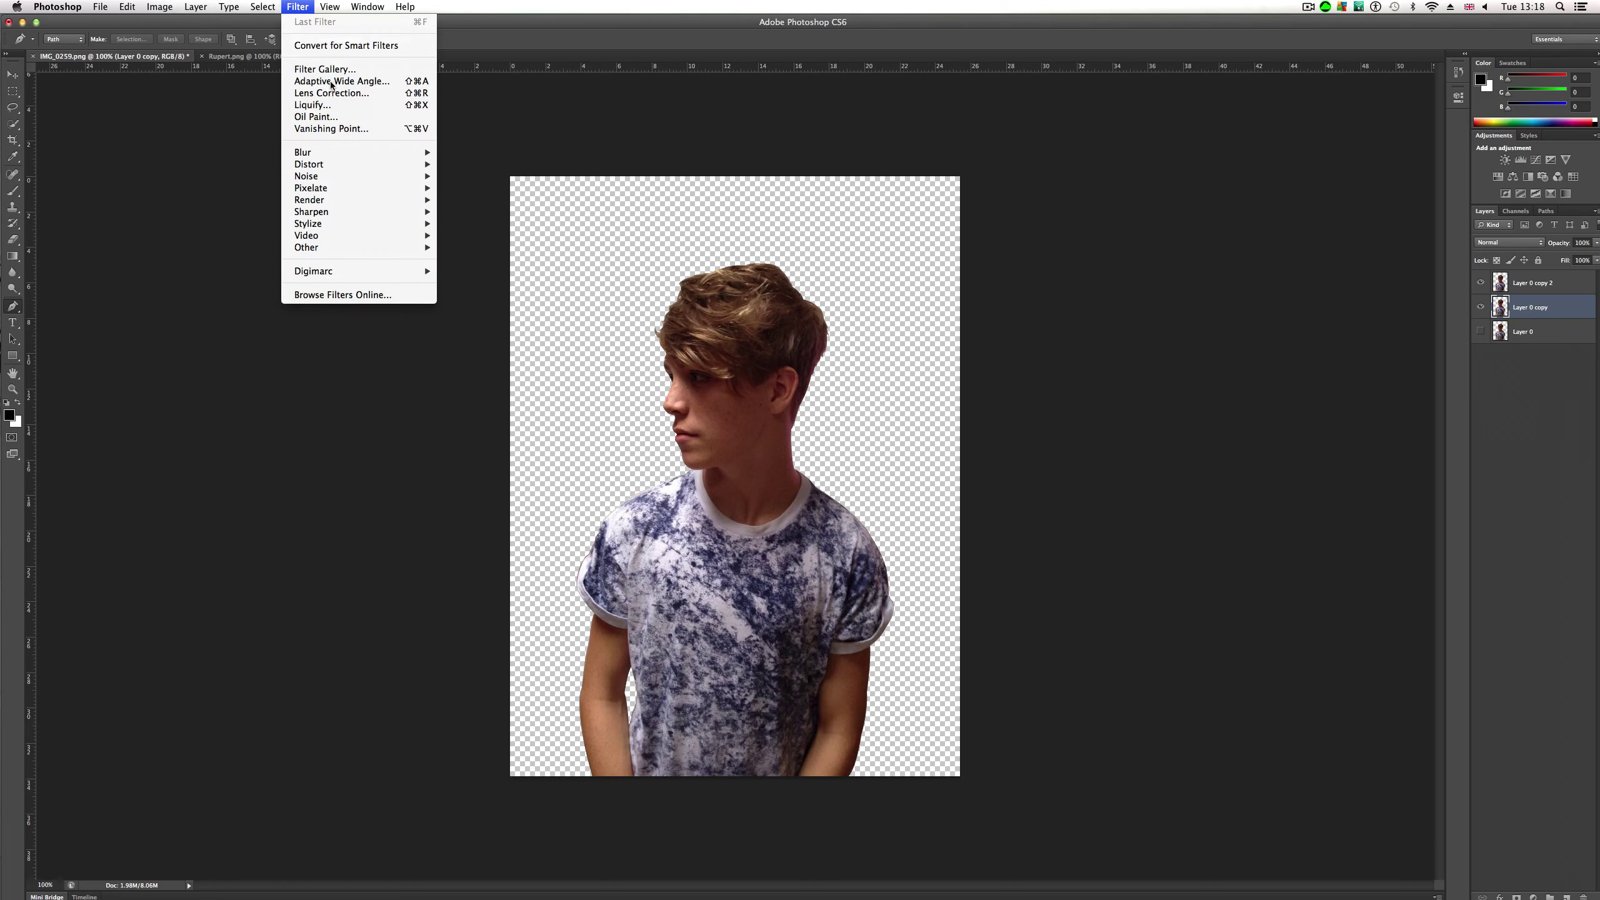
click(332, 106)
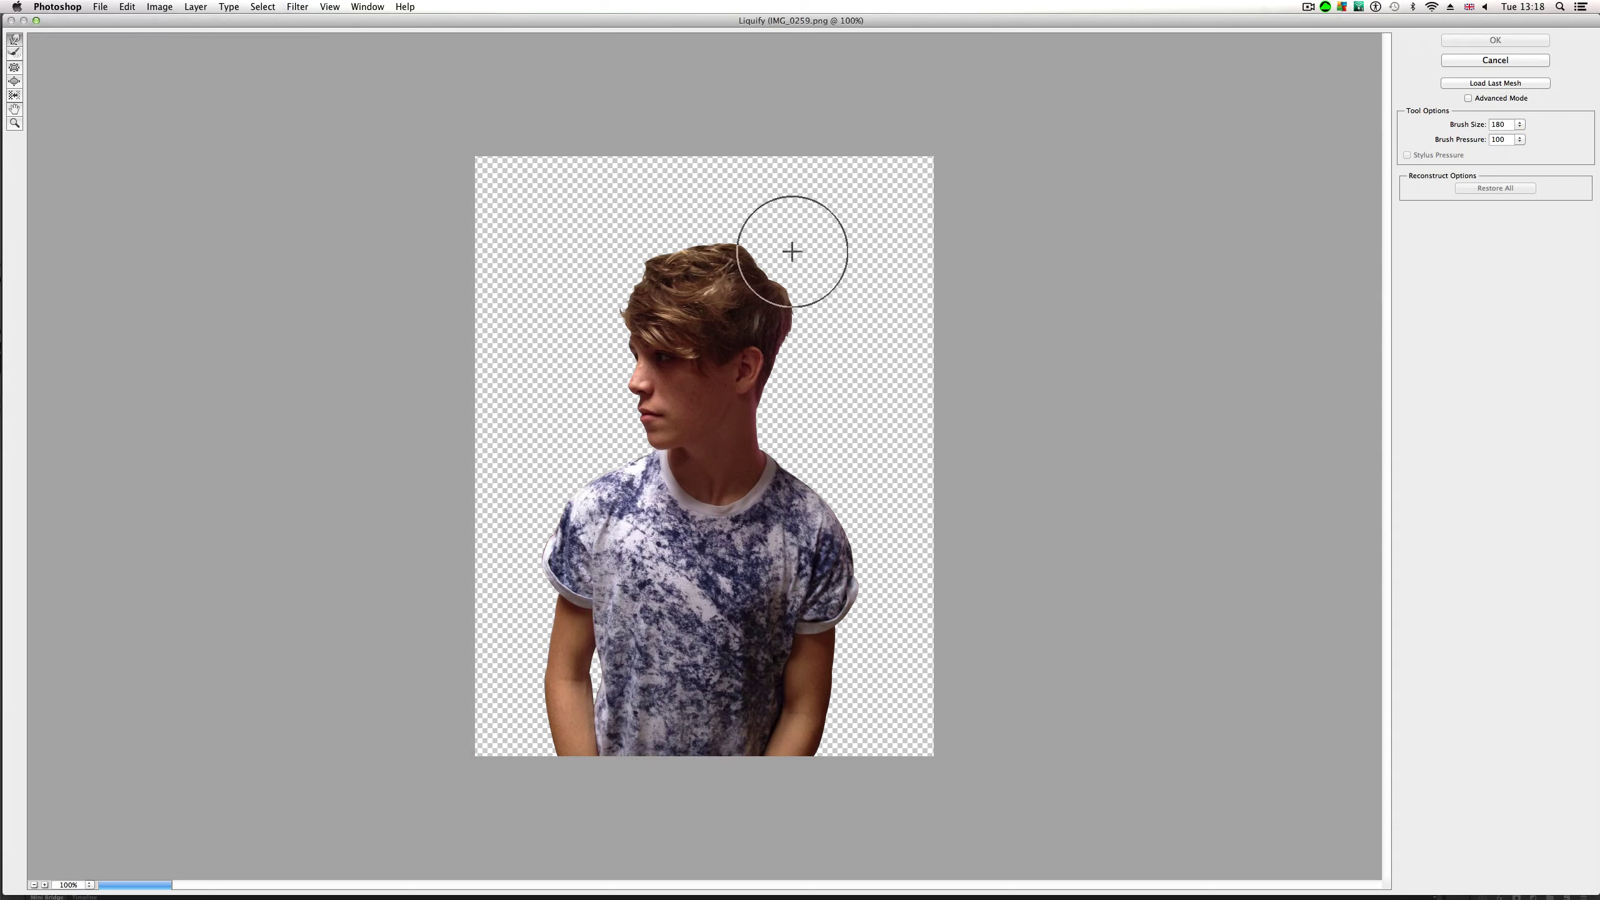
Step: Warp the back of the hair and the ear outward to the right with the 180-size Liquify brush
drag(765, 268, 885, 135)
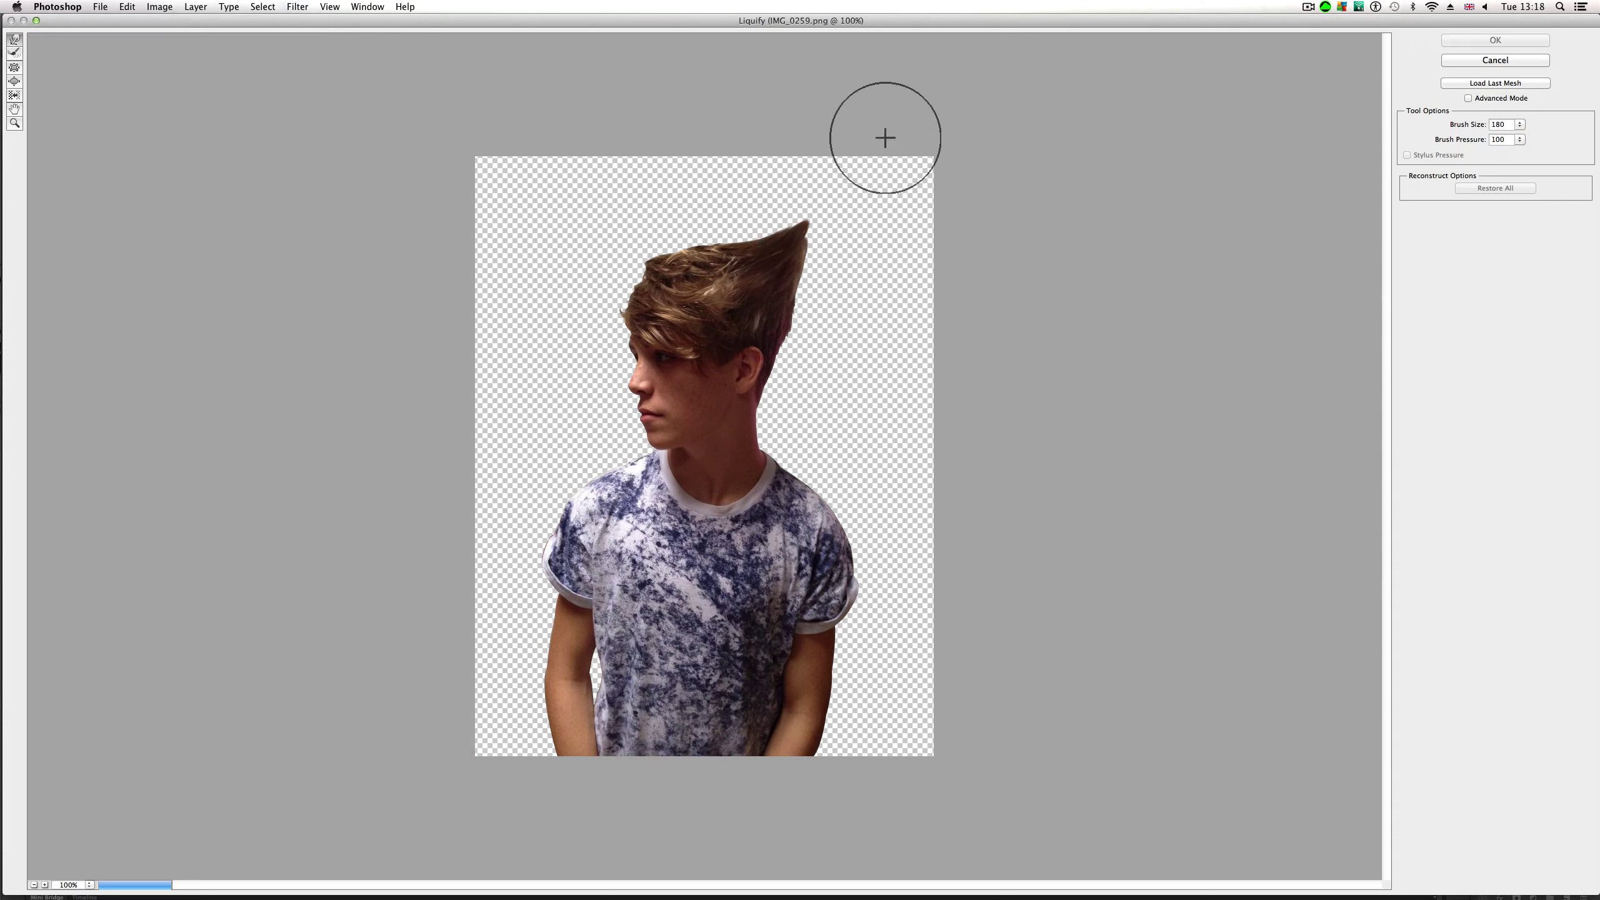
drag(769, 358, 1012, 293)
drag(765, 421, 1025, 327)
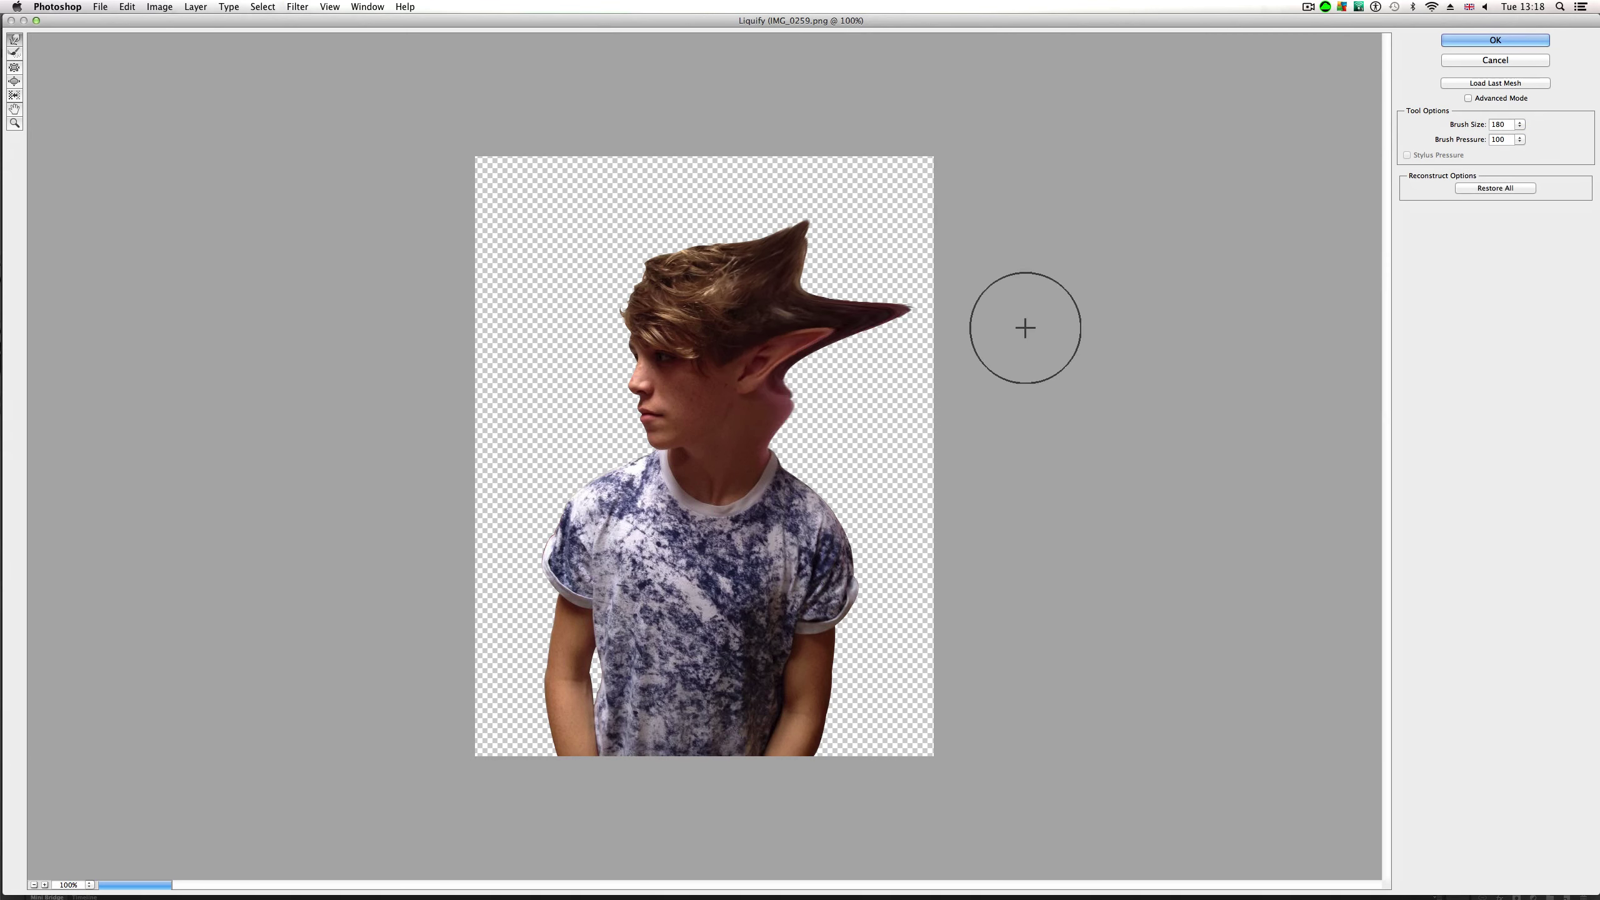
drag(752, 471, 1069, 379)
drag(799, 388, 925, 354)
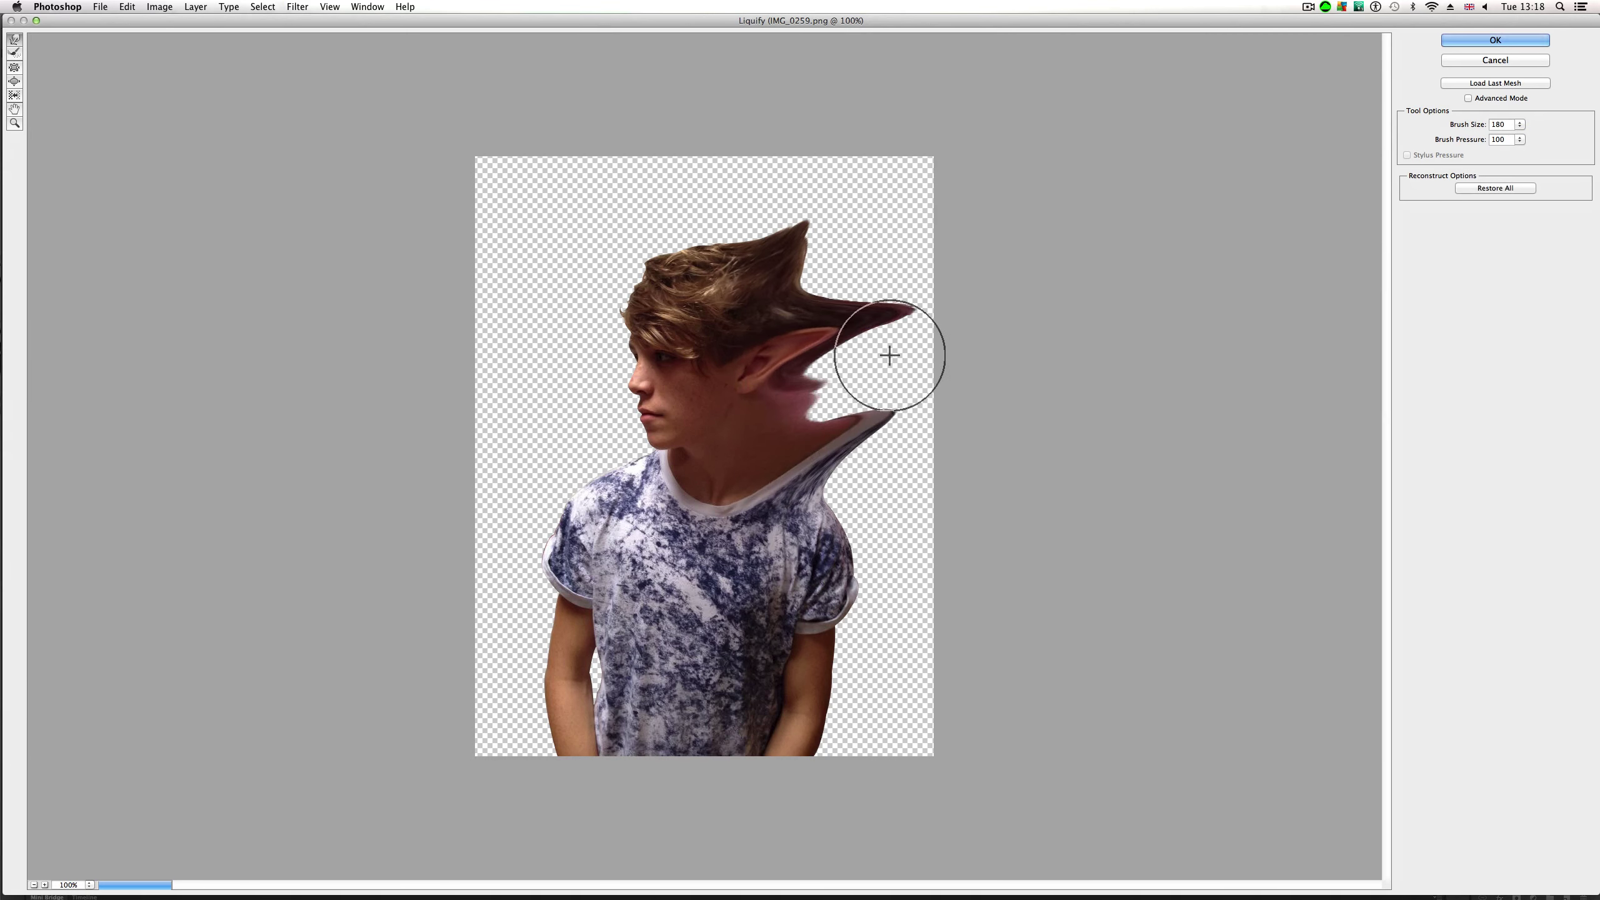
key(super+z)
key(super+z)
key(alt+super+z)
key(alt+super+z)
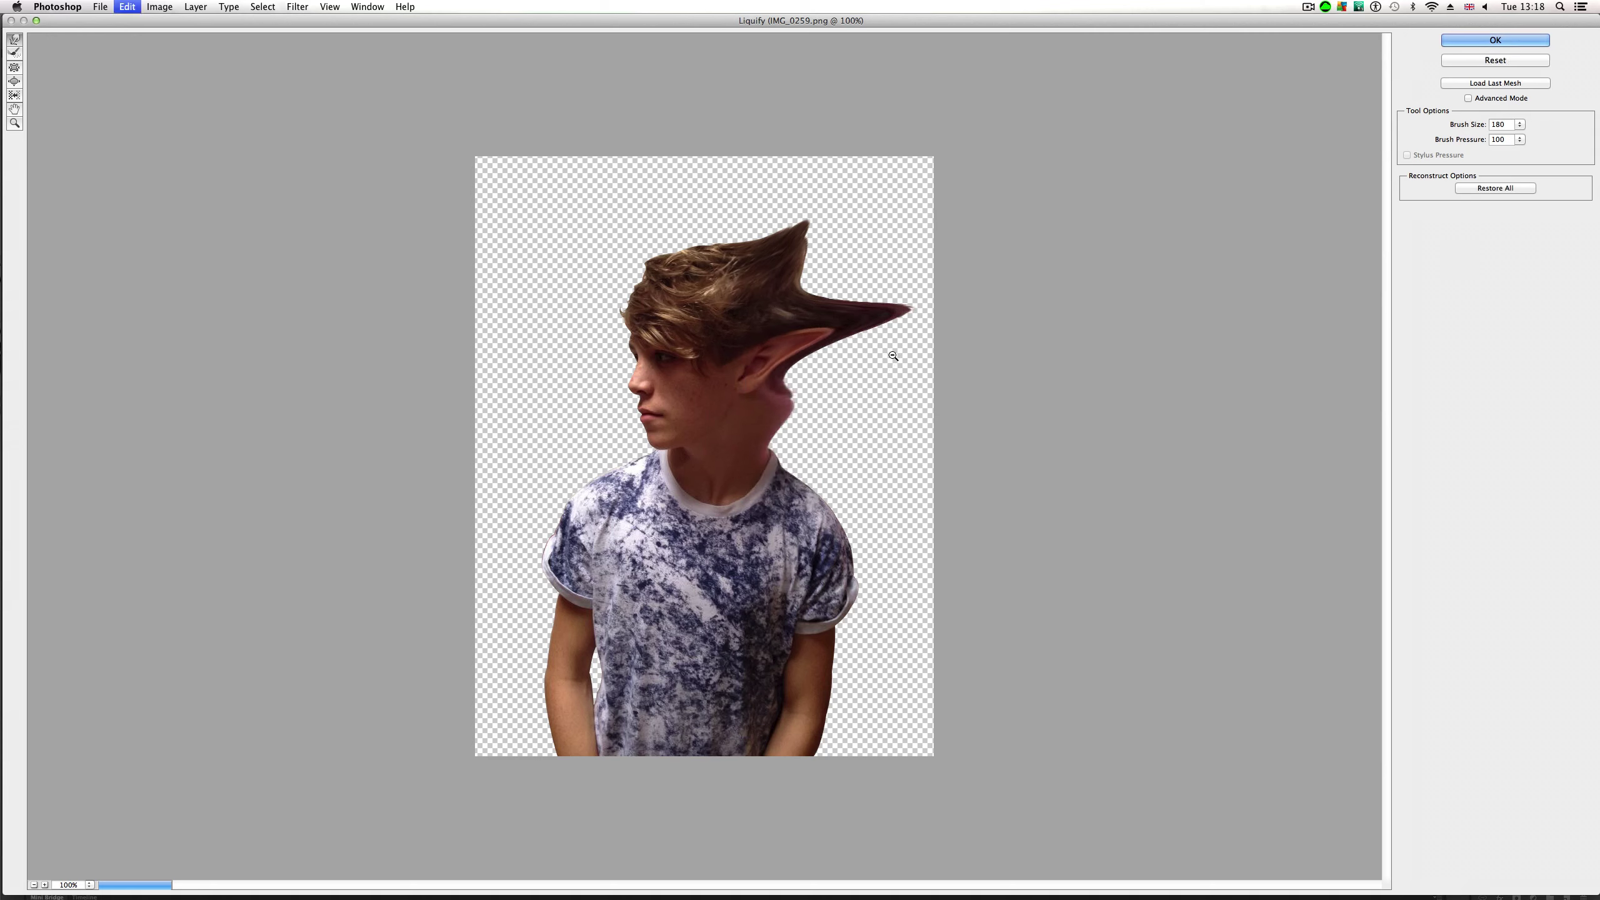
key(alt+super+z)
Step: Warp the nape and right shoulder outward to the right, and stretch the top and front hair up into spikes
drag(752, 435, 970, 384)
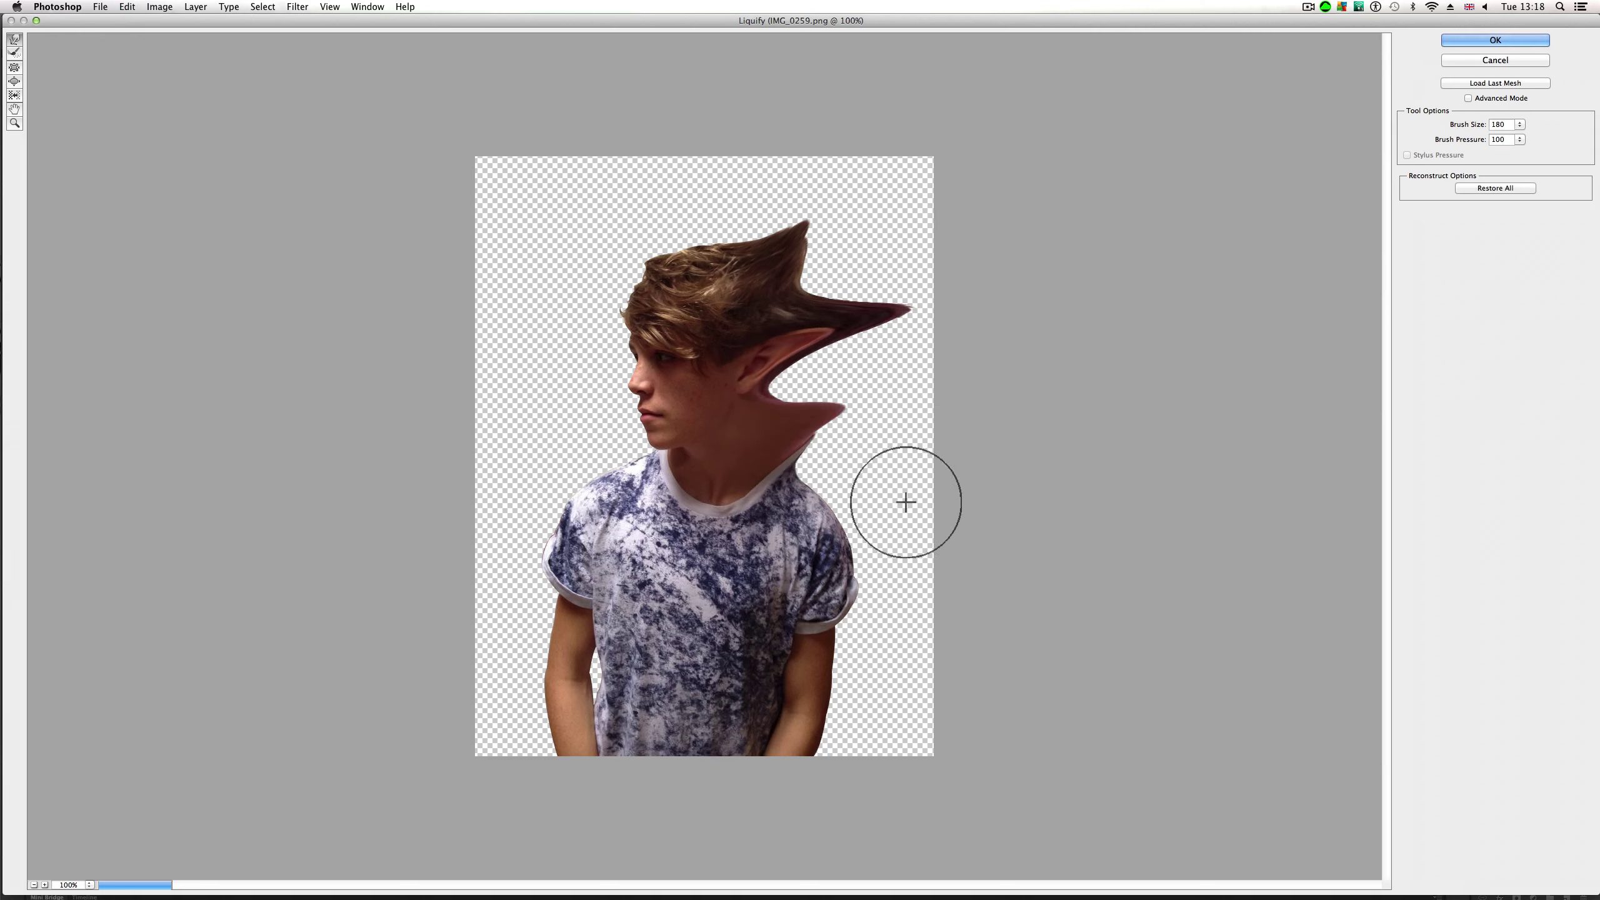
drag(830, 536, 1160, 548)
drag(719, 268, 687, 114)
drag(668, 270, 465, 166)
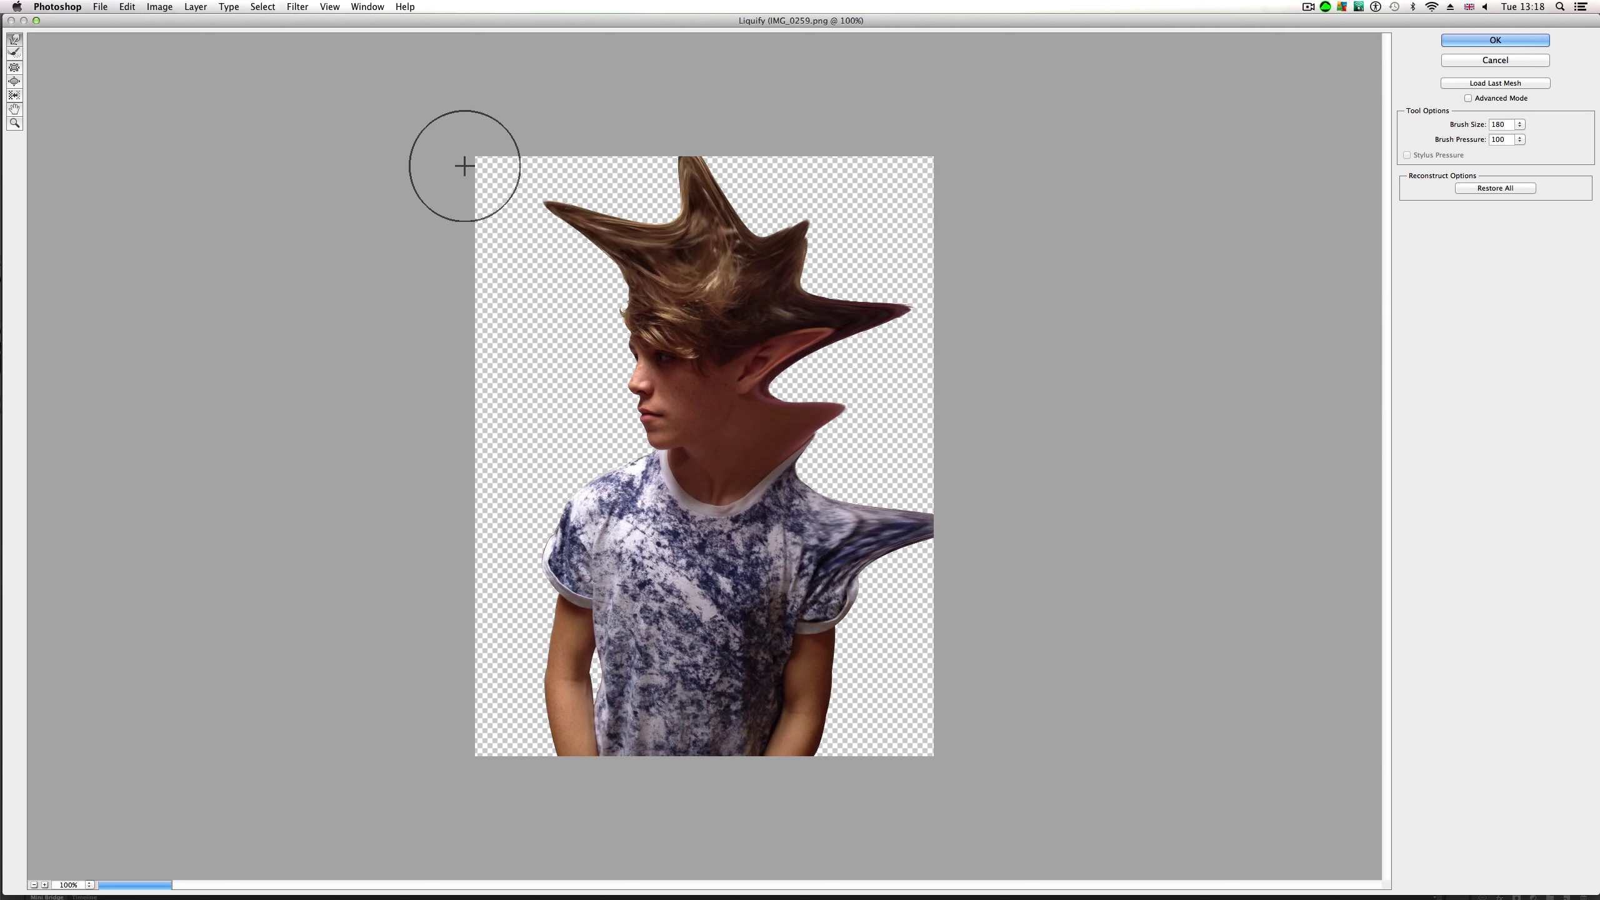
Step: Stretch the fringe, face, left shoulder, sleeve and upper arm outward past the canvas's left side
drag(640, 301, 333, 277)
drag(650, 368, 379, 356)
drag(652, 397, 418, 427)
drag(634, 523, 382, 469)
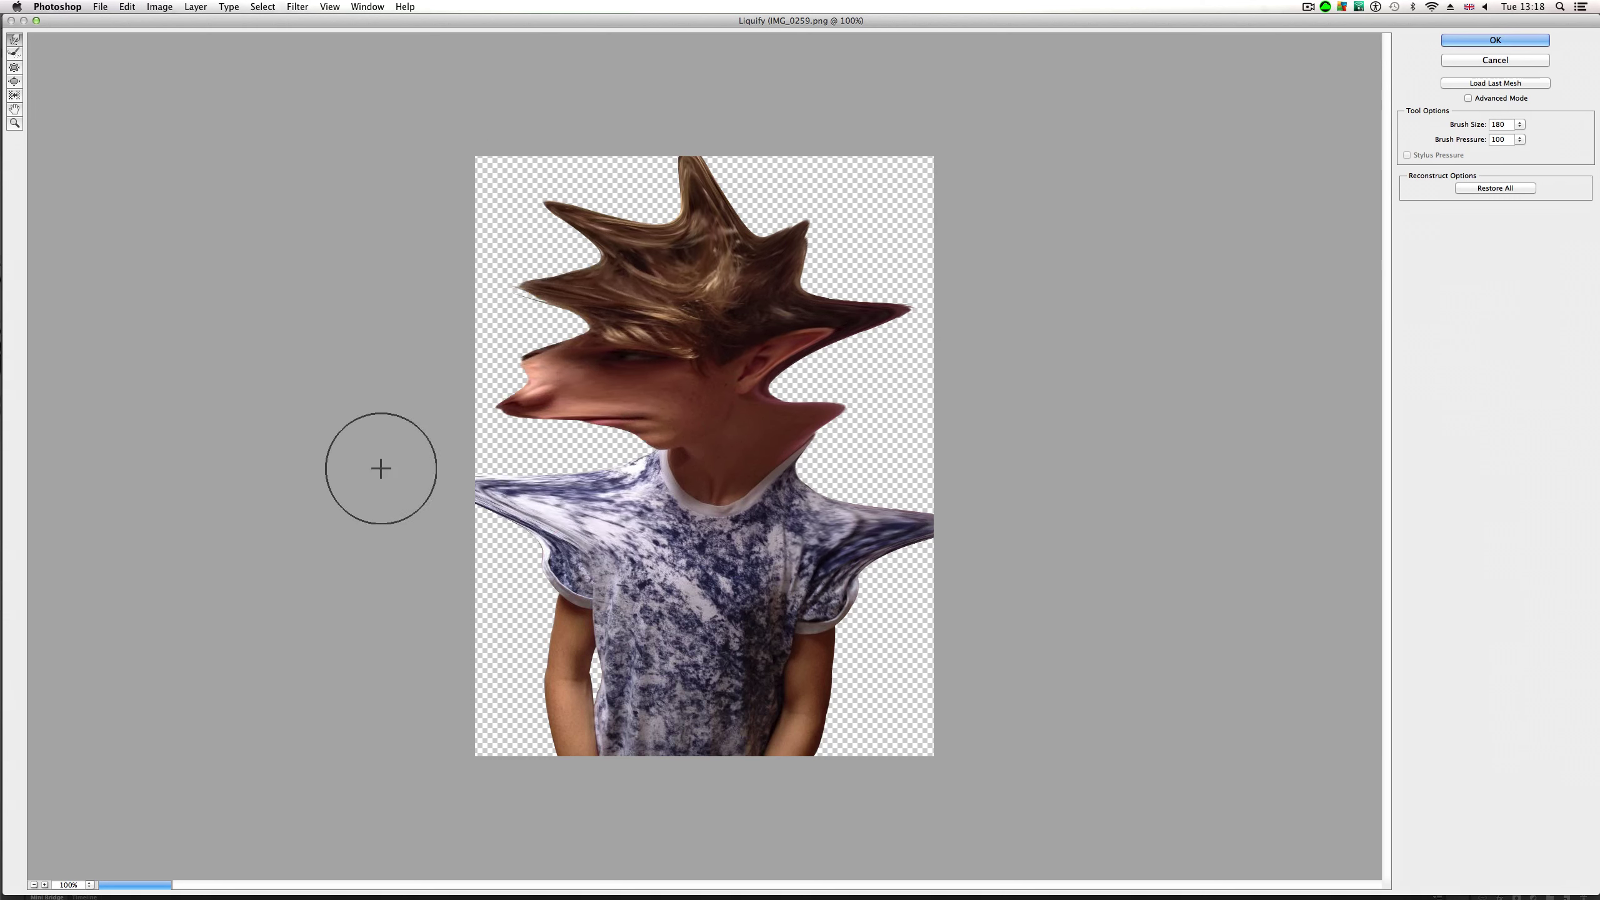
drag(589, 554, 428, 605)
drag(601, 632, 358, 751)
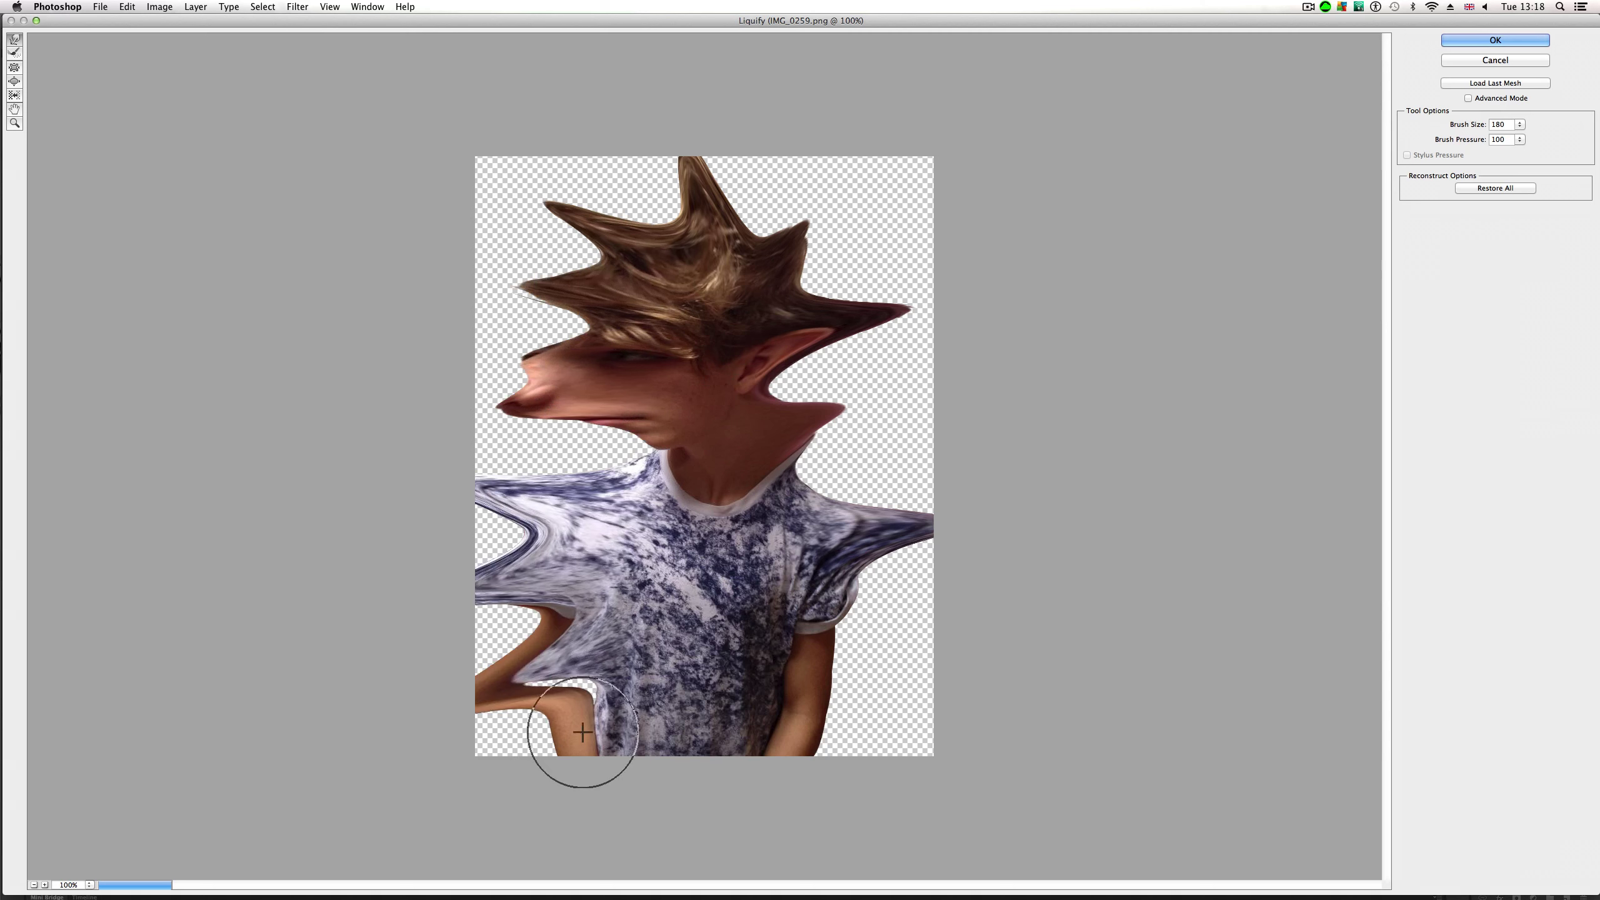
Step: Warp the left forearm downward and pull the right arm, sleeve and shoulder outward to the right
mouse_move(582, 734)
mouse_down()
mouse_move(540, 768)
mouse_move(567, 840)
mouse_up()
drag(776, 729, 1025, 827)
drag(825, 684, 941, 669)
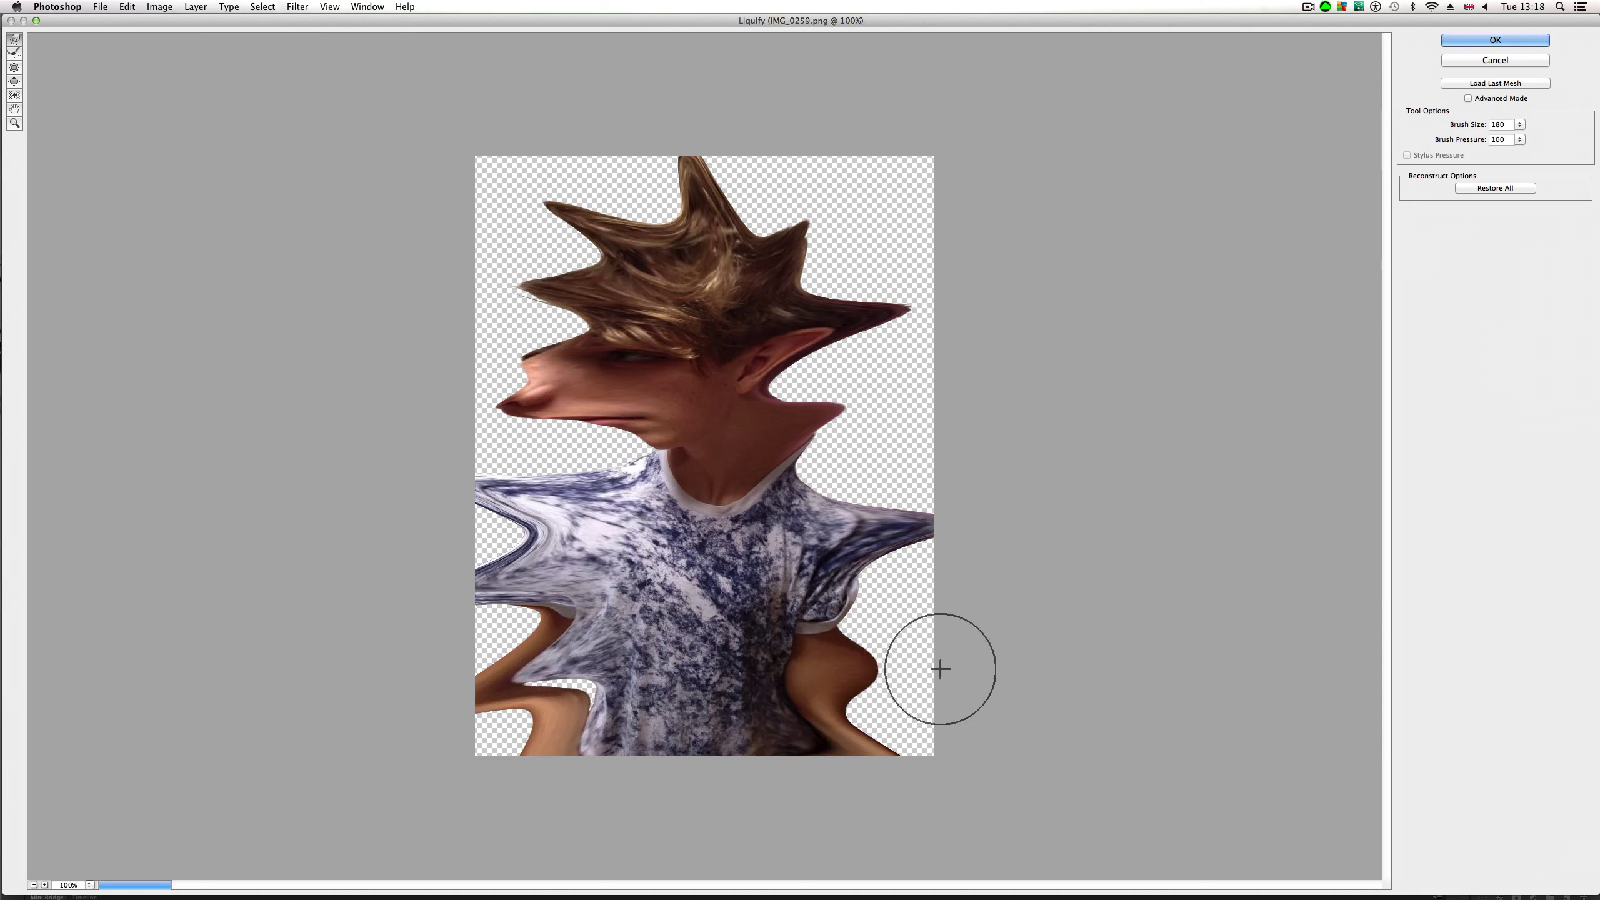
drag(841, 612, 1158, 595)
drag(823, 512, 1004, 432)
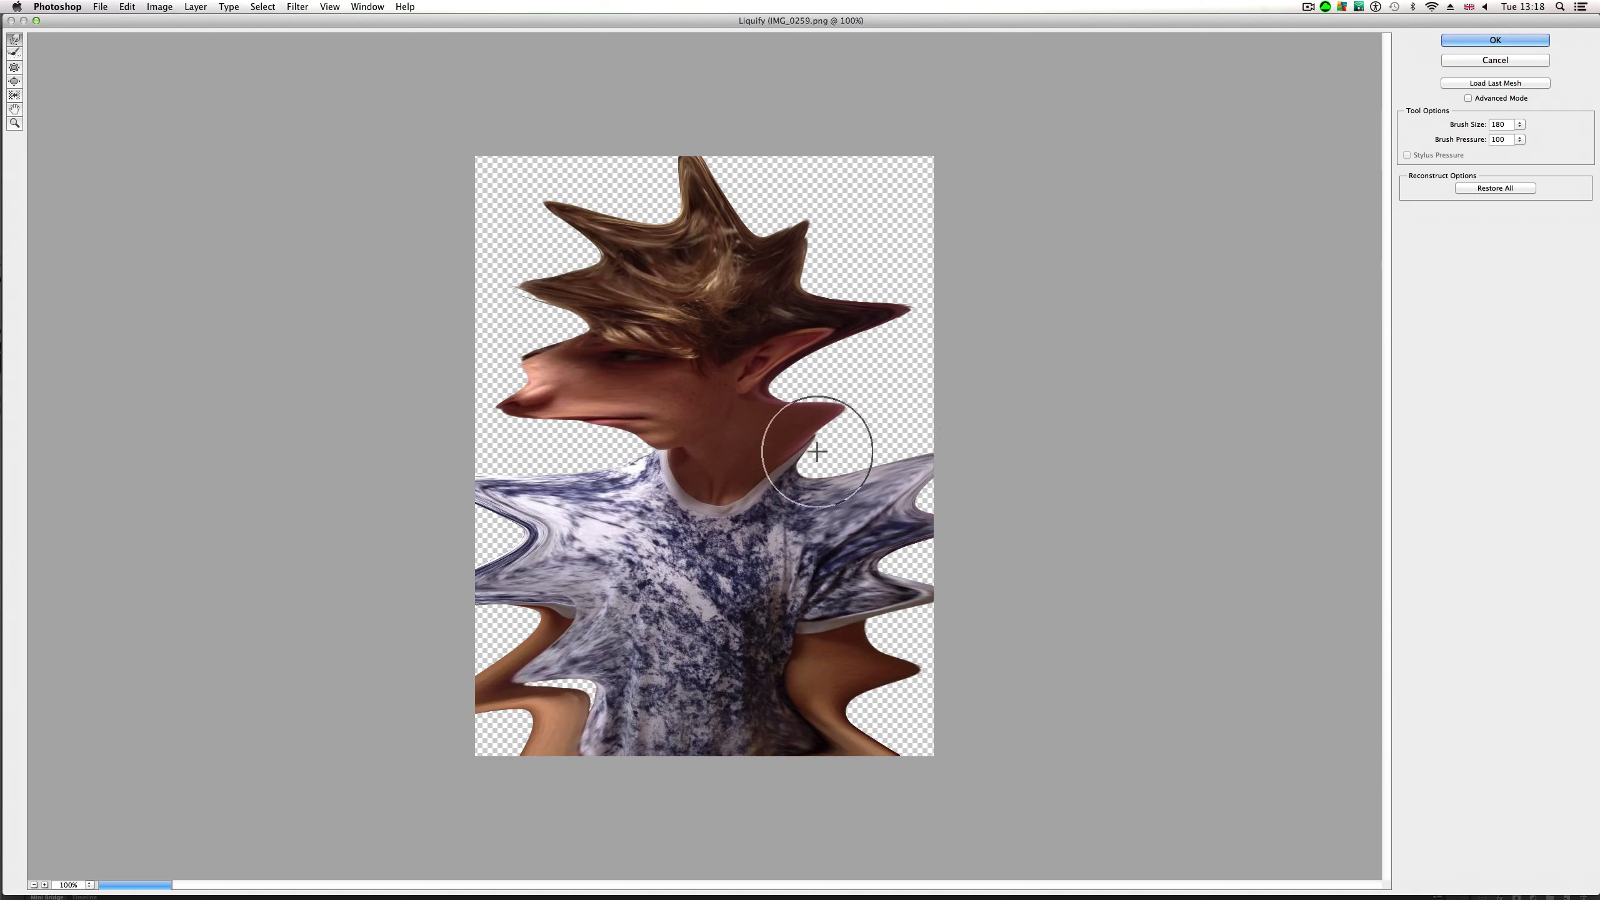
Step: Stretch the neck, ear and back of the hair to the right, and pull the crown up toward the top edge
drag(816, 452, 911, 389)
drag(767, 374, 958, 361)
drag(821, 301, 950, 228)
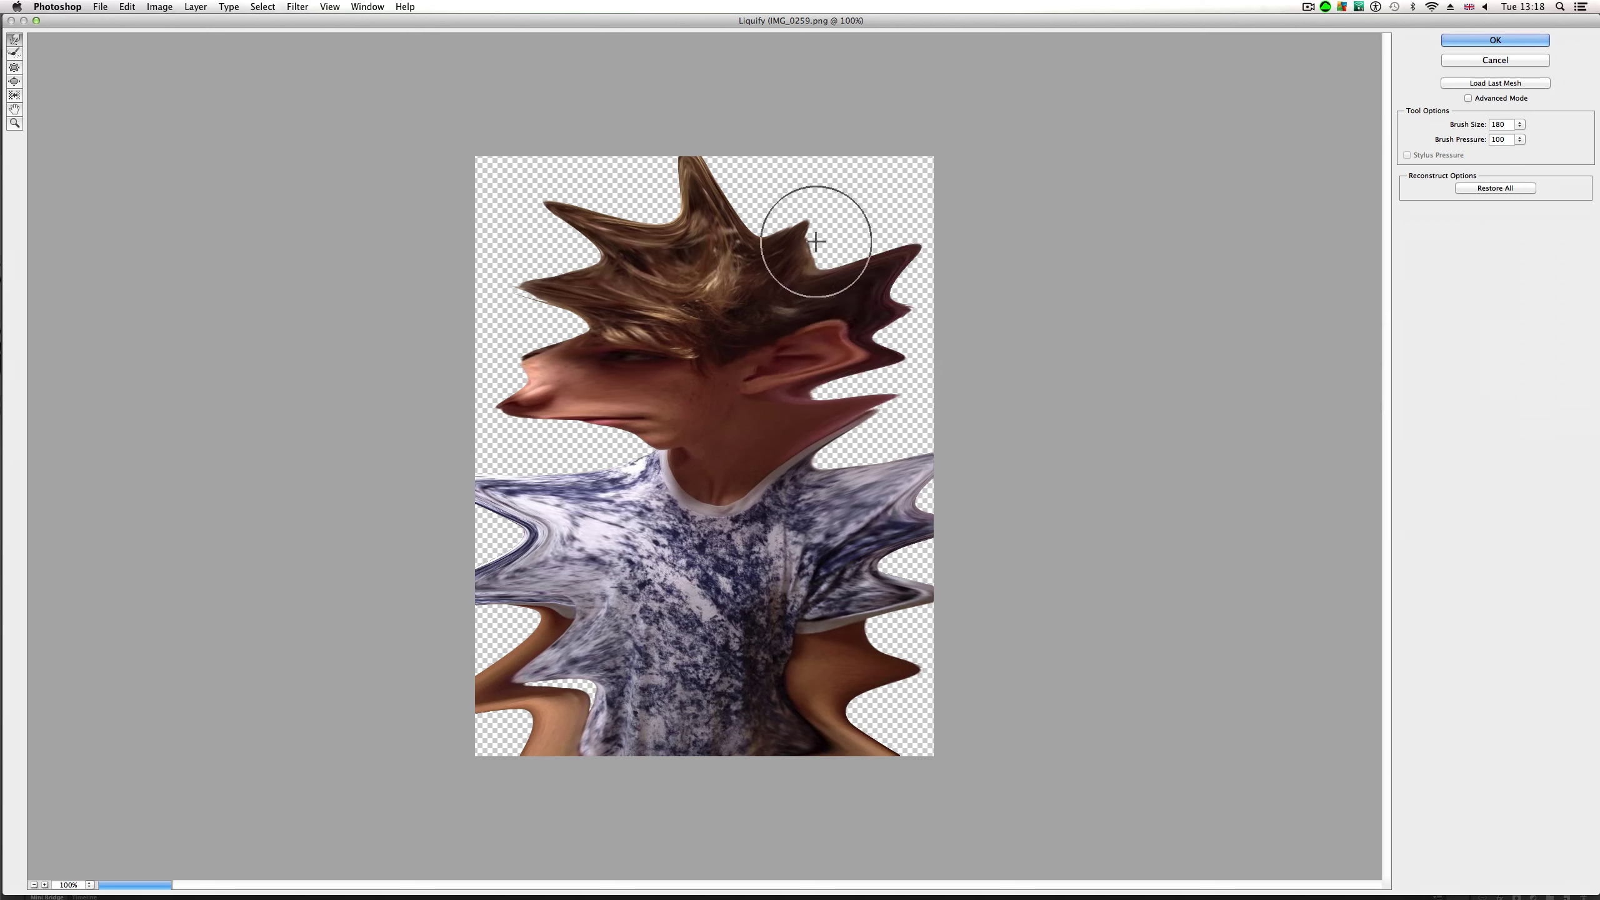
drag(785, 260, 936, 146)
drag(749, 247, 768, 141)
drag(697, 226, 609, 157)
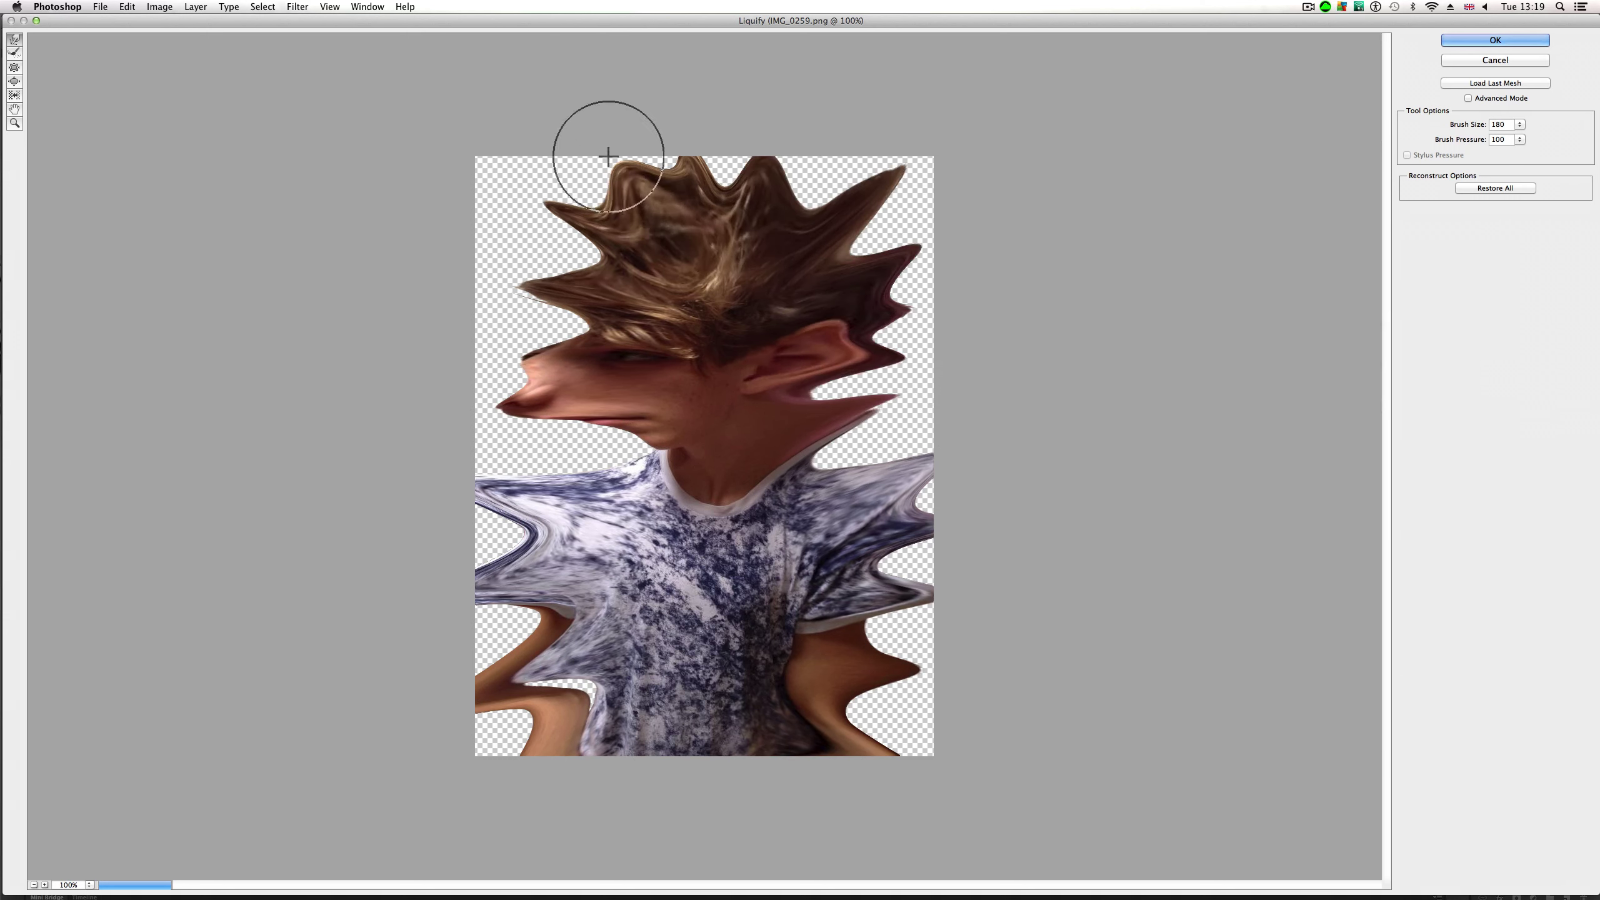
Step: Warp the front hair, forehead, mouth, chin and left side of the collar further out to the left
drag(609, 274, 529, 241)
drag(622, 327, 468, 342)
drag(603, 430, 431, 446)
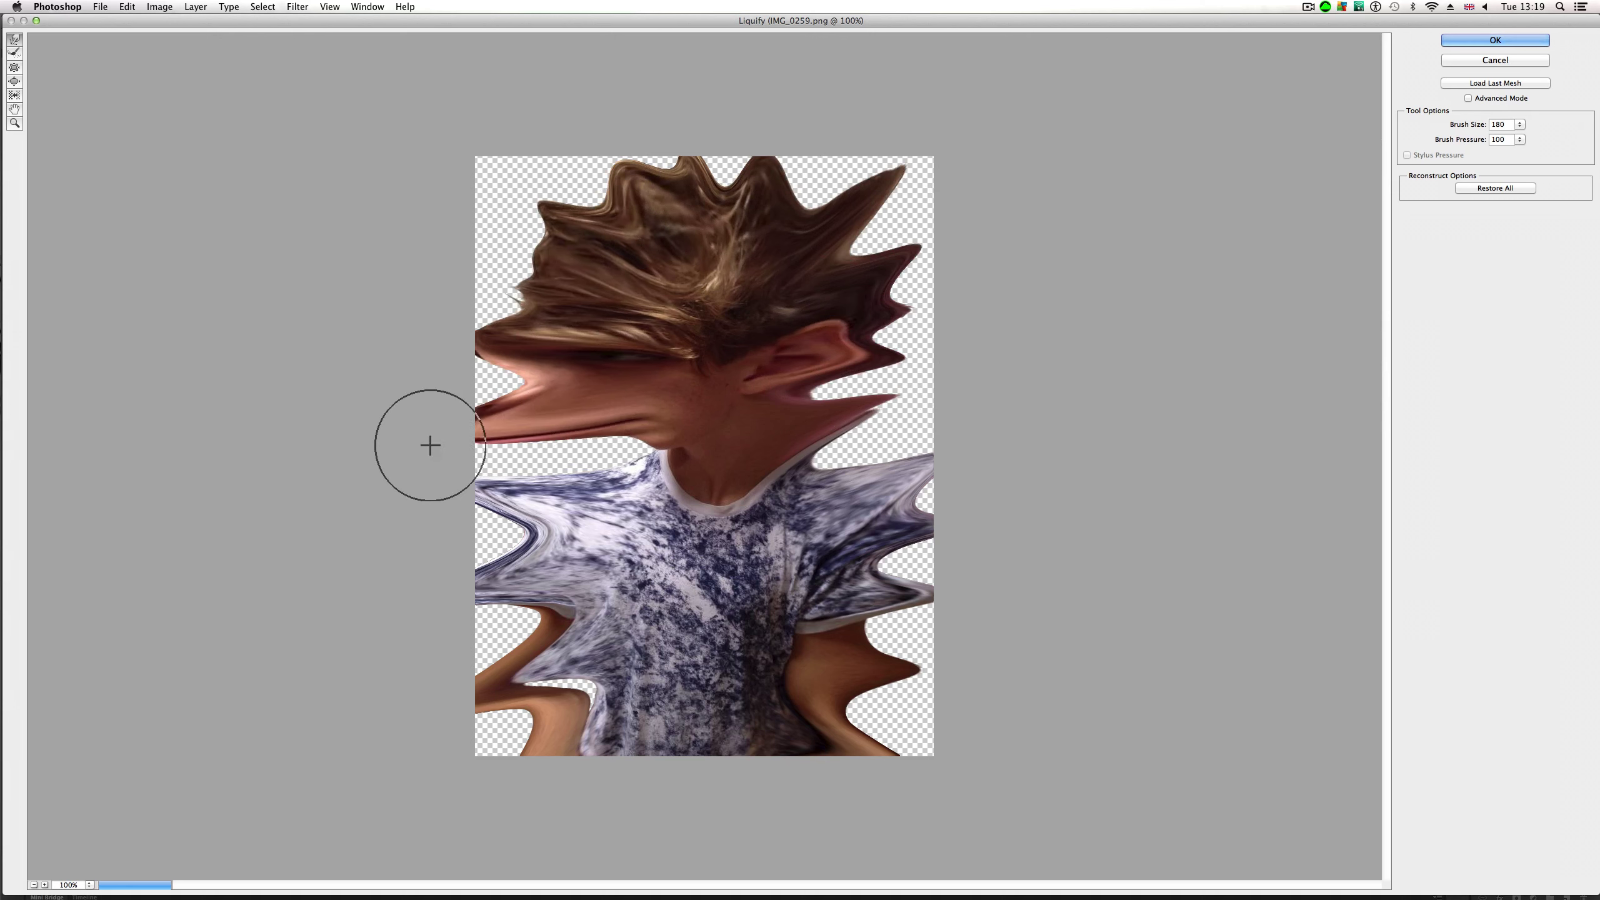
drag(658, 466, 456, 441)
drag(639, 440, 550, 429)
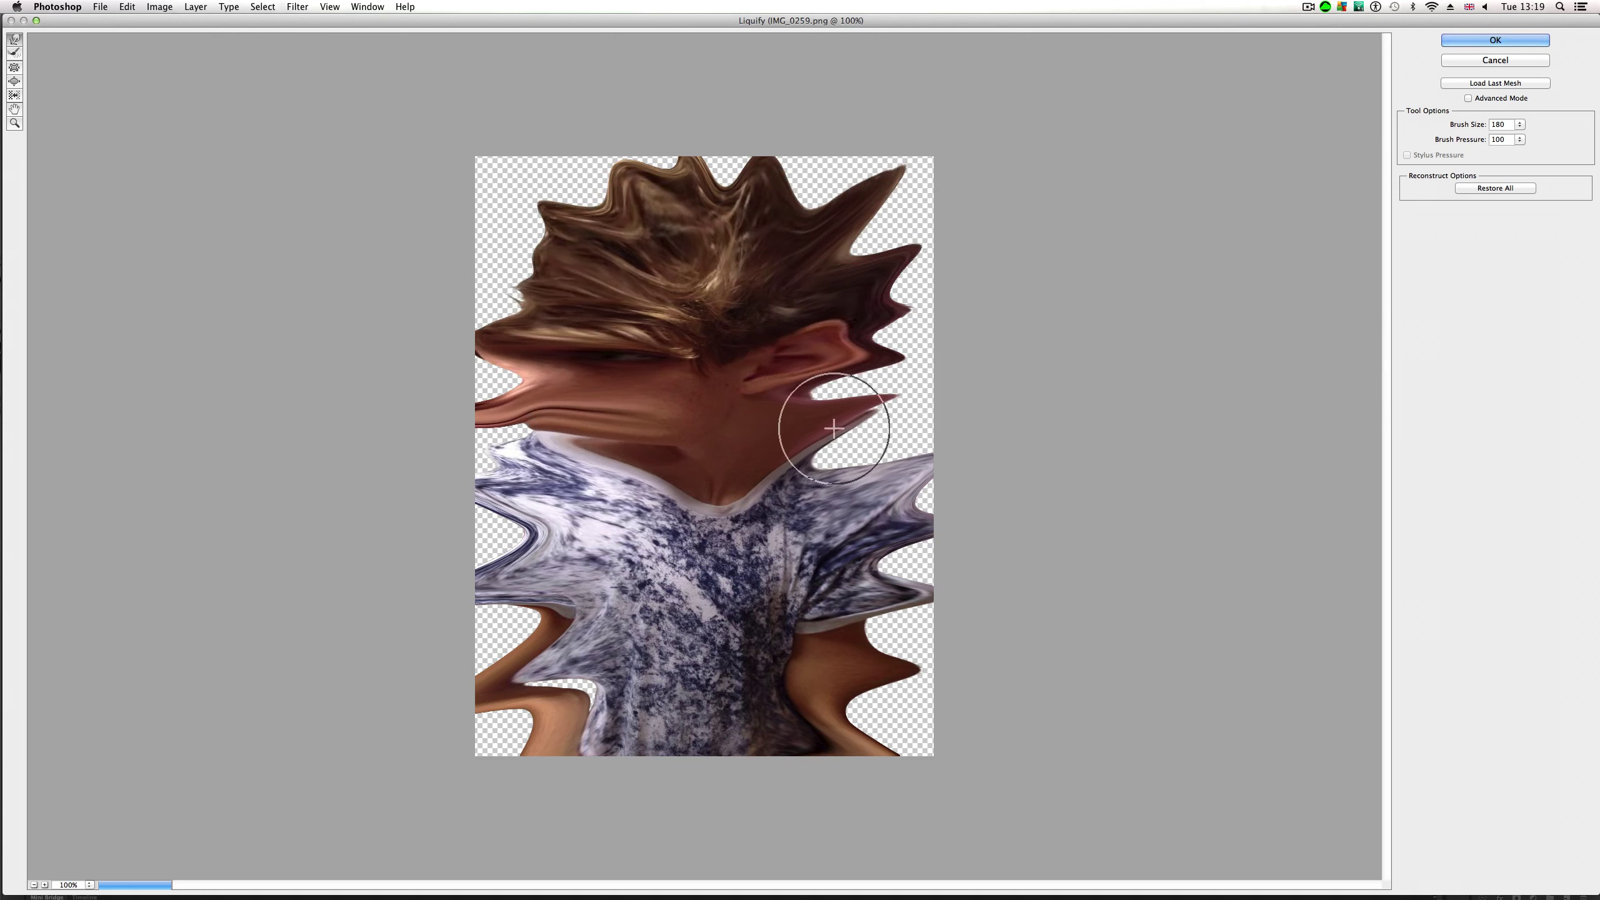
Step: Stretch the right shoulder, neck, ear and right arm outward to the right, pull the crown up, and pull the front hair up and left
drag(818, 468, 1068, 401)
drag(842, 404, 998, 334)
drag(822, 211, 865, 86)
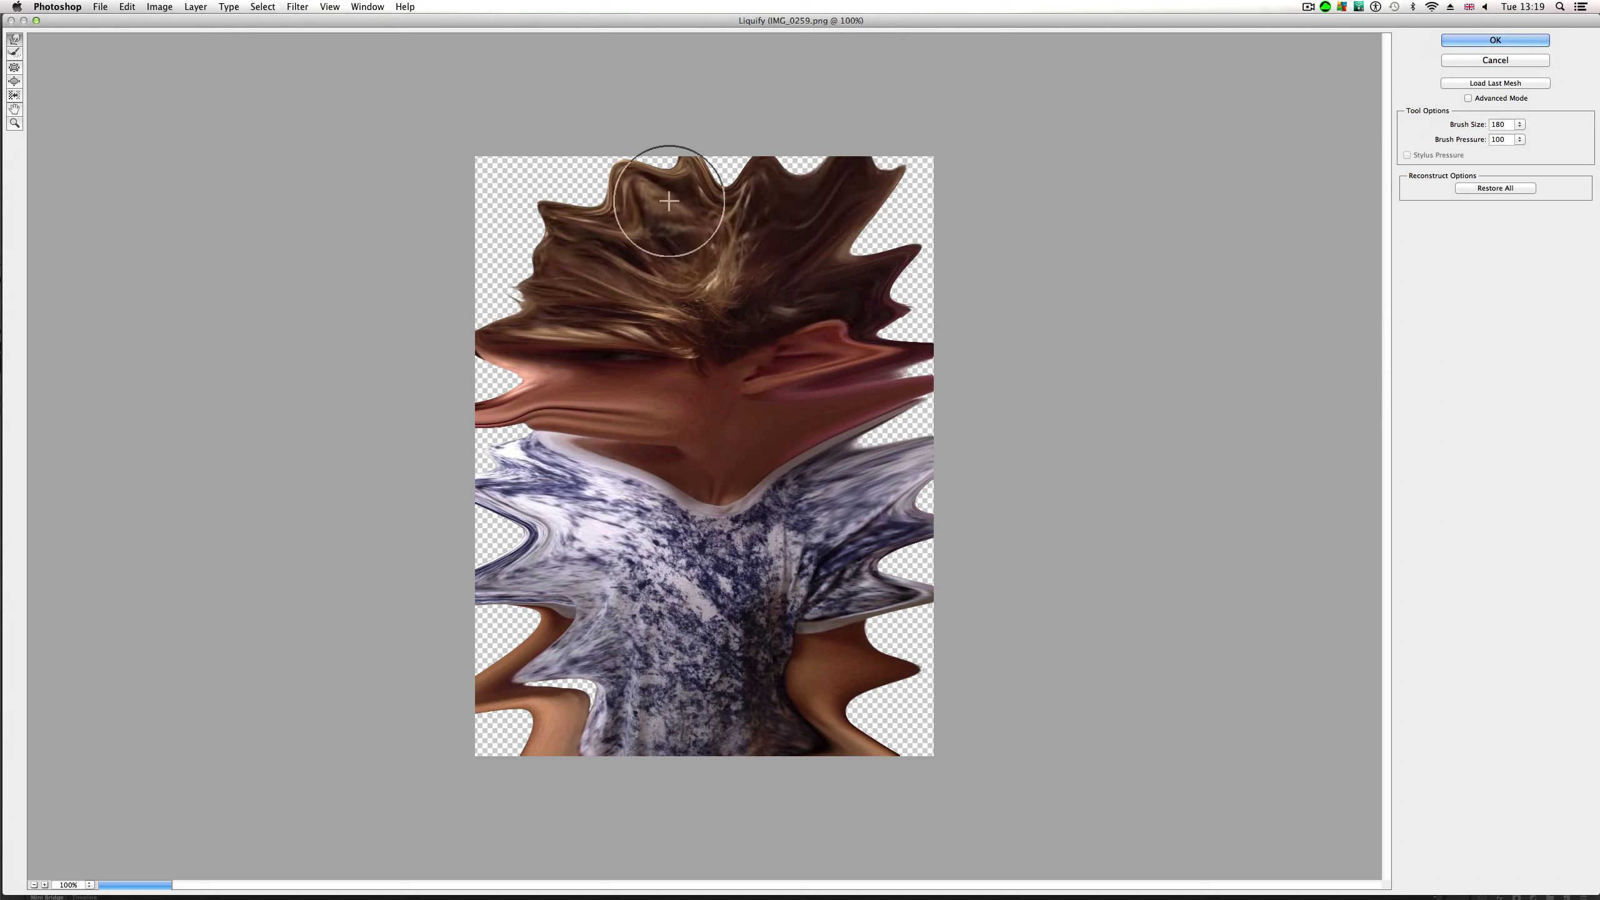
drag(609, 221, 471, 122)
drag(571, 259, 435, 213)
drag(854, 623, 1129, 633)
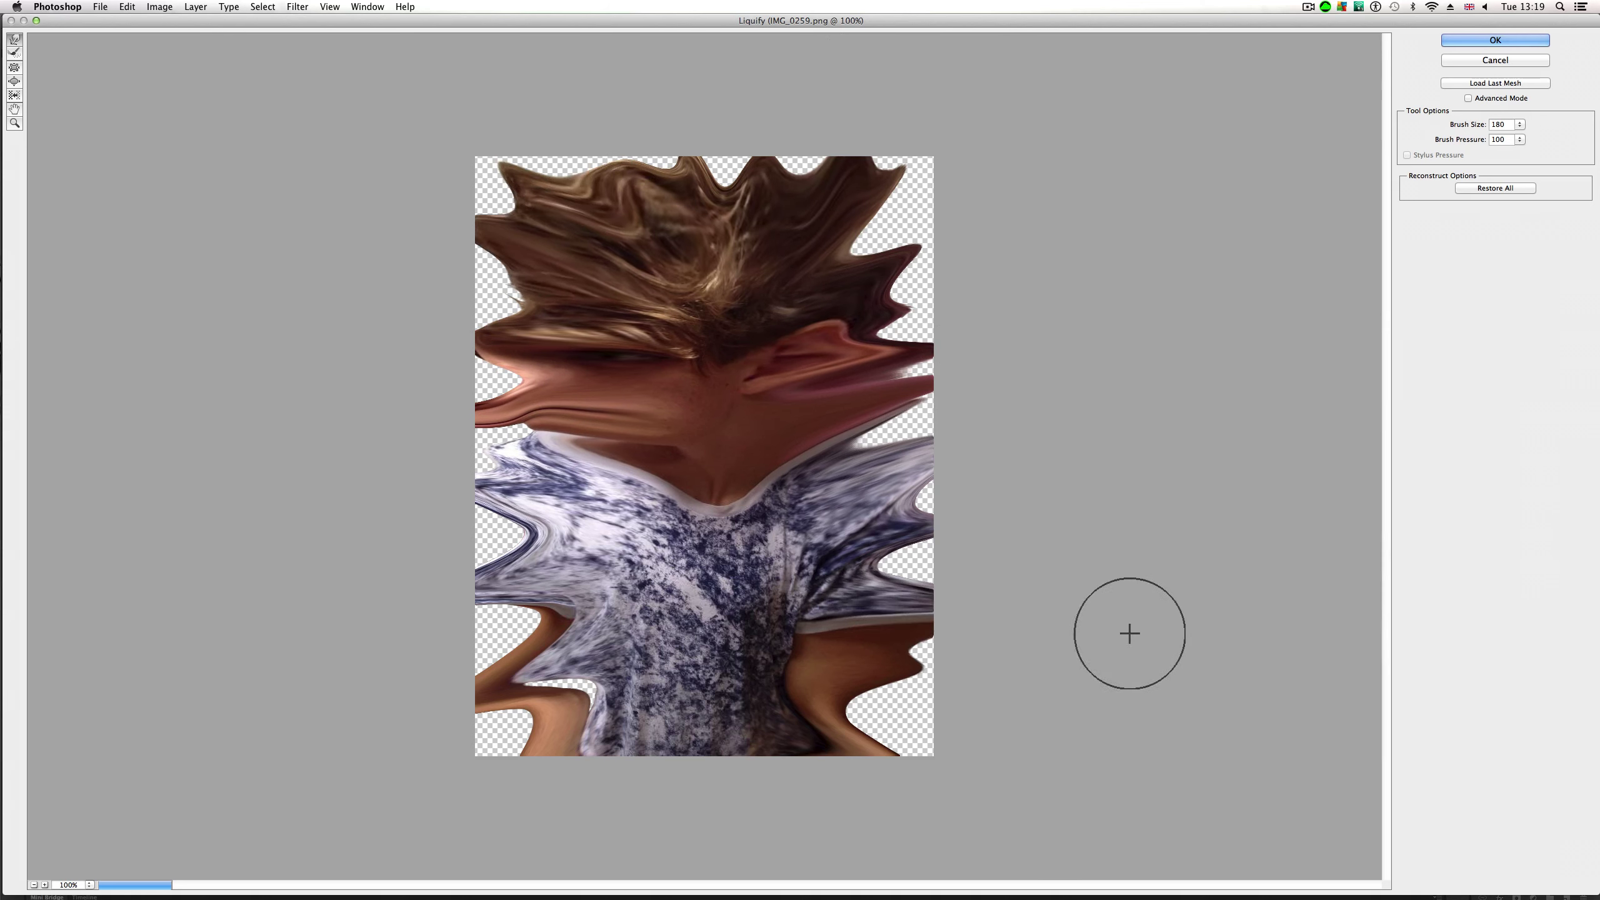
drag(851, 693, 1009, 760)
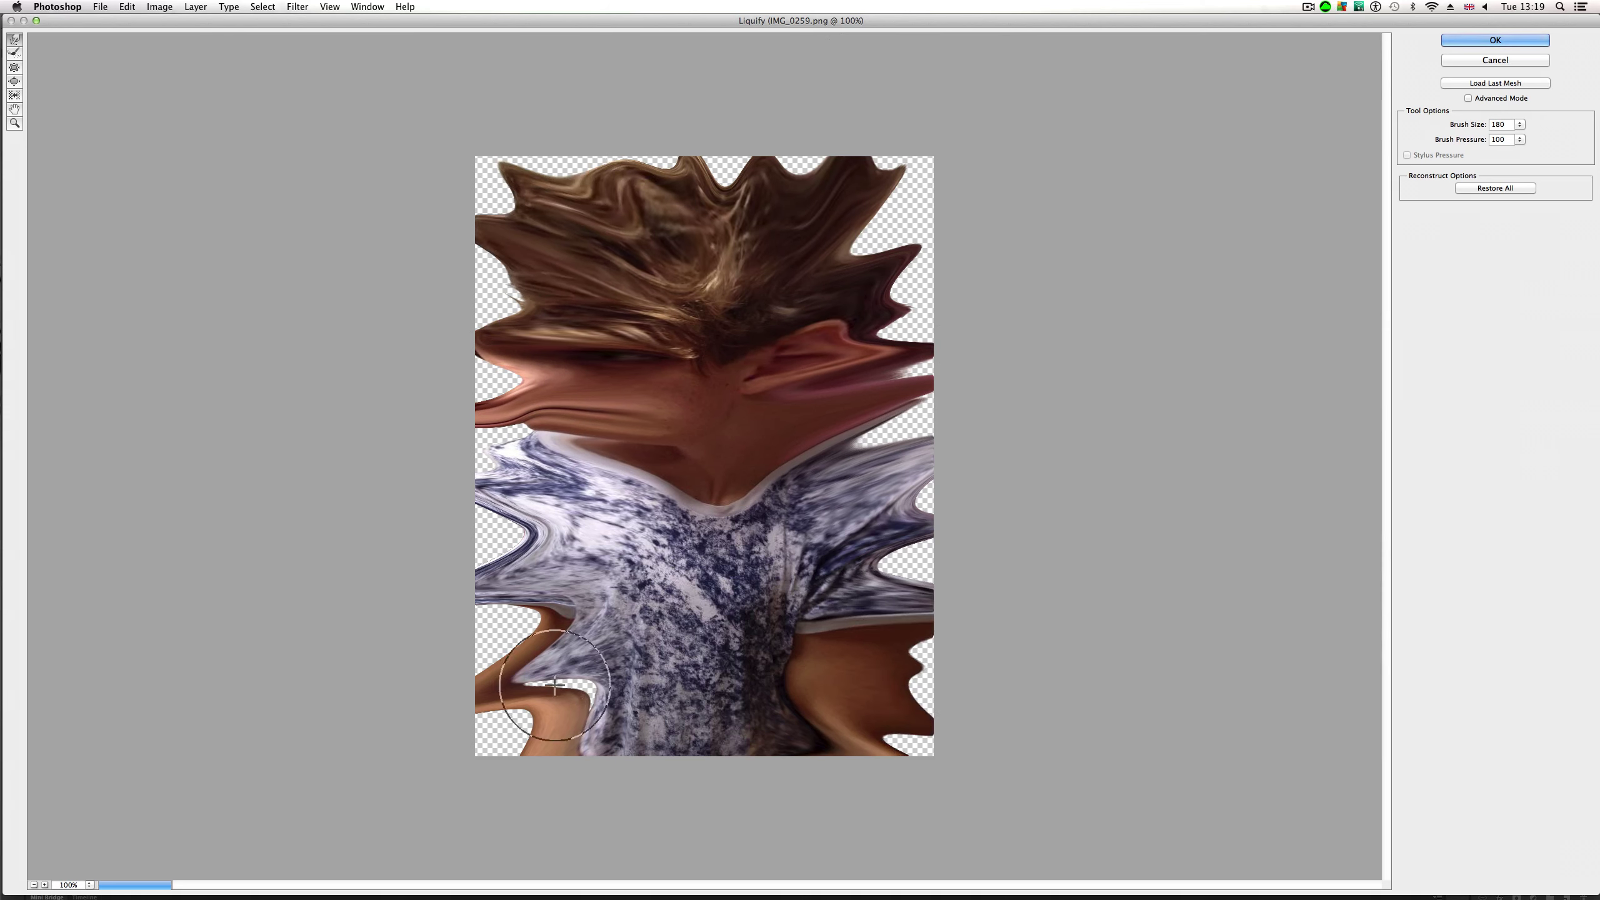
Step: Try pulling the left forearm, upper arm and lower side of the shirt outward to the left, and undo those warps
drag(560, 686, 467, 737)
drag(559, 629, 453, 625)
drag(618, 695, 539, 700)
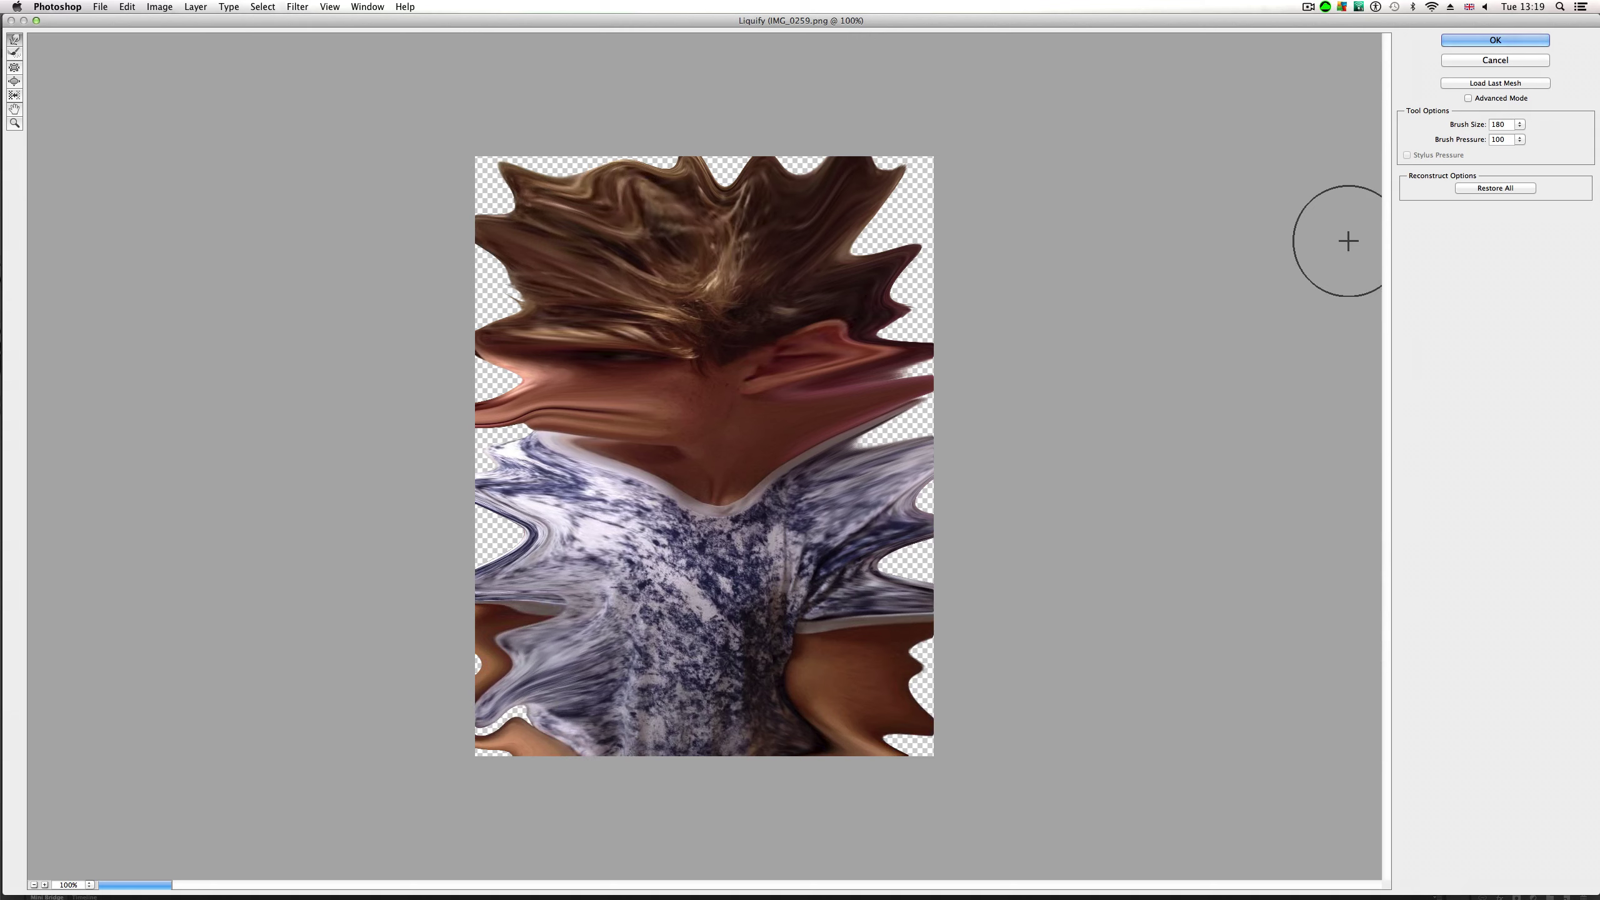
key(super+alt+z)
key(super+alt+z)
key(super+alt+z)
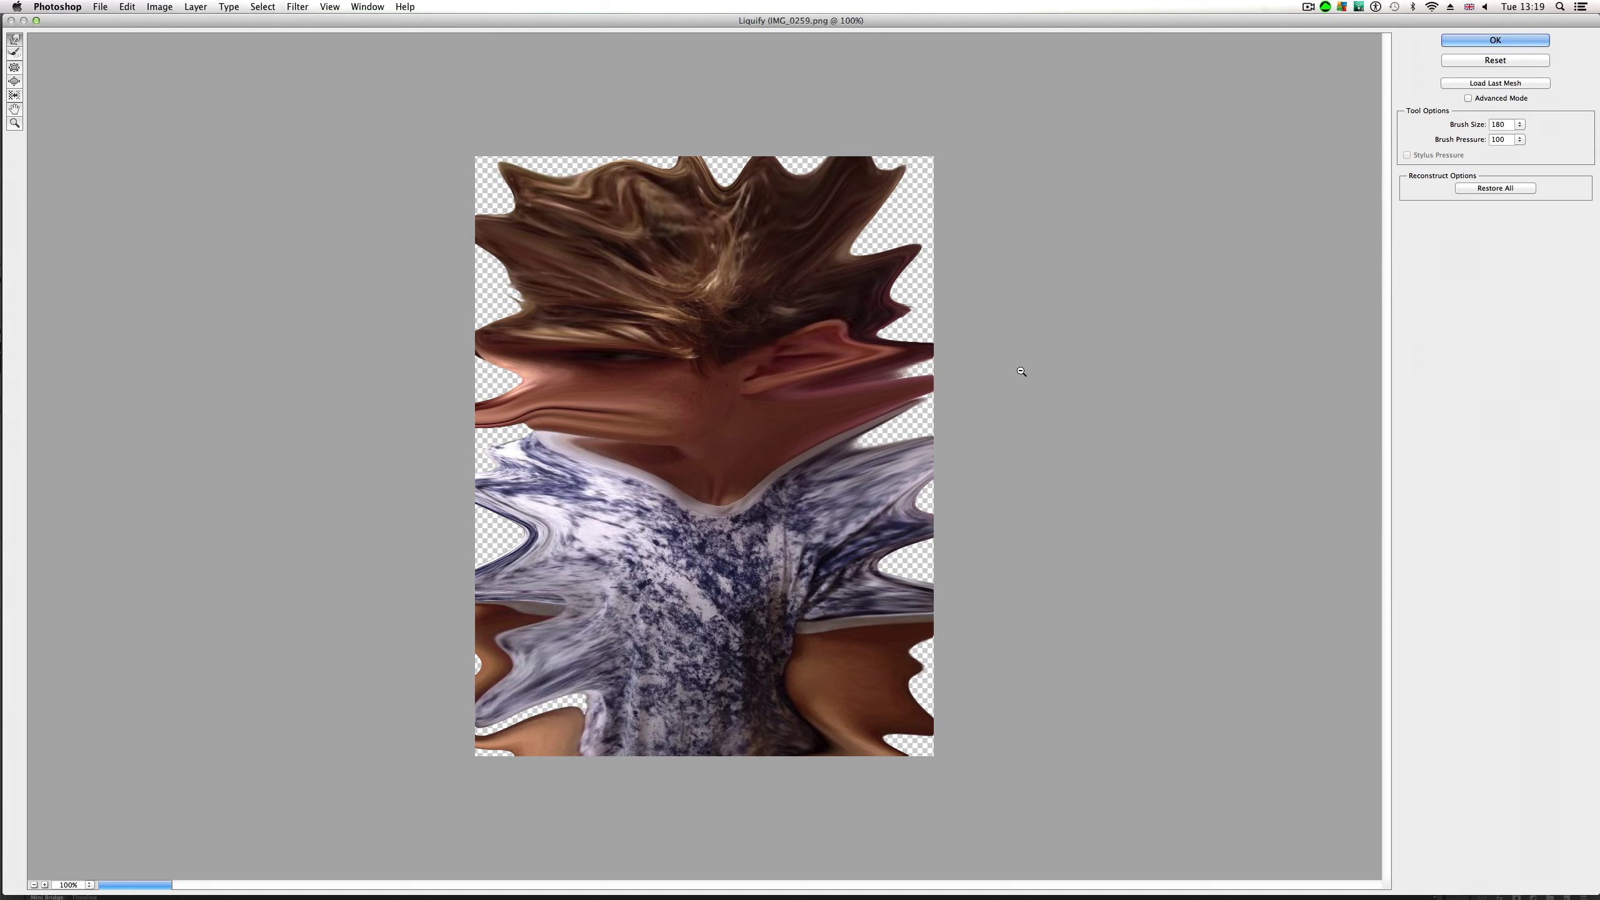
key(super+alt+z)
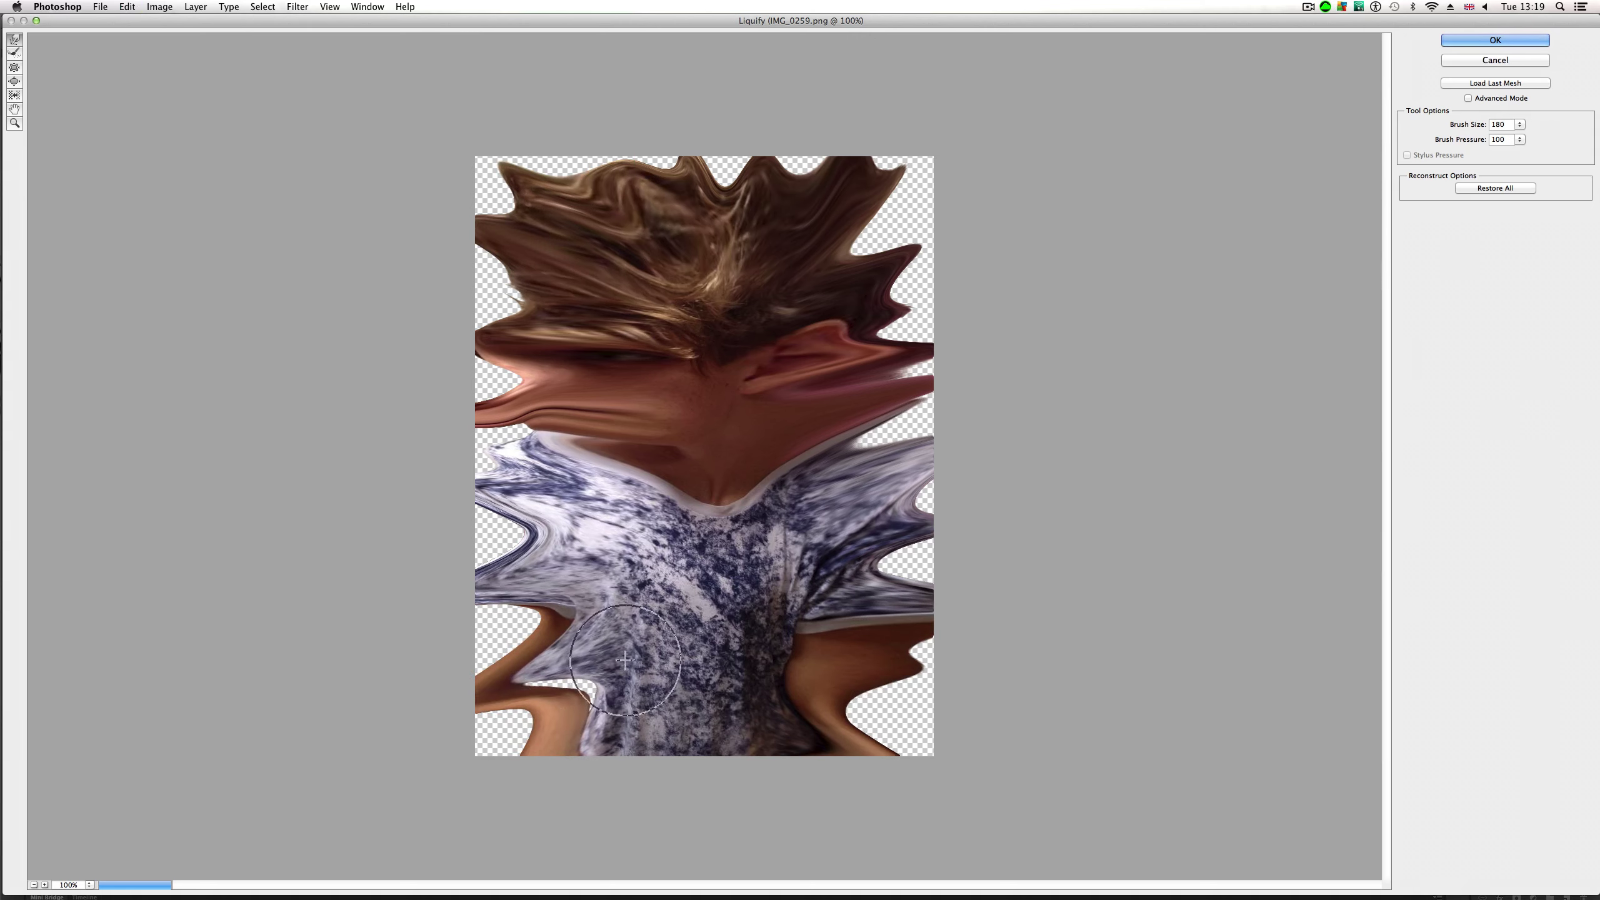
key(super+alt+z)
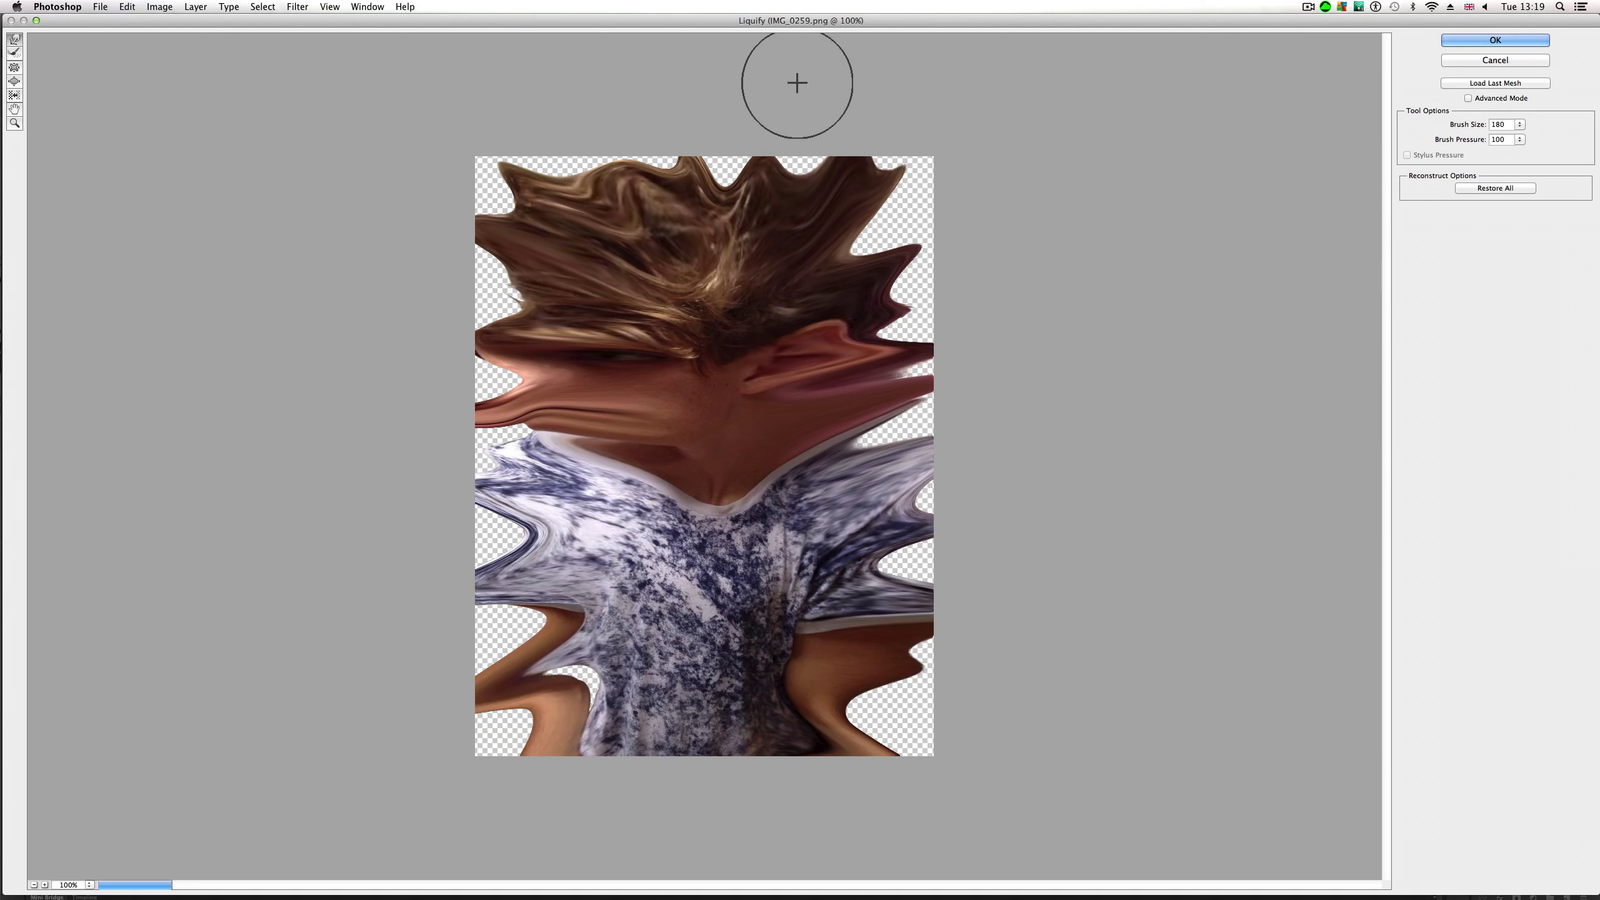
Step: Apply the Liquify distortion, add a layer mask to Layer 0 copy and invert the mask to black
click(1505, 41)
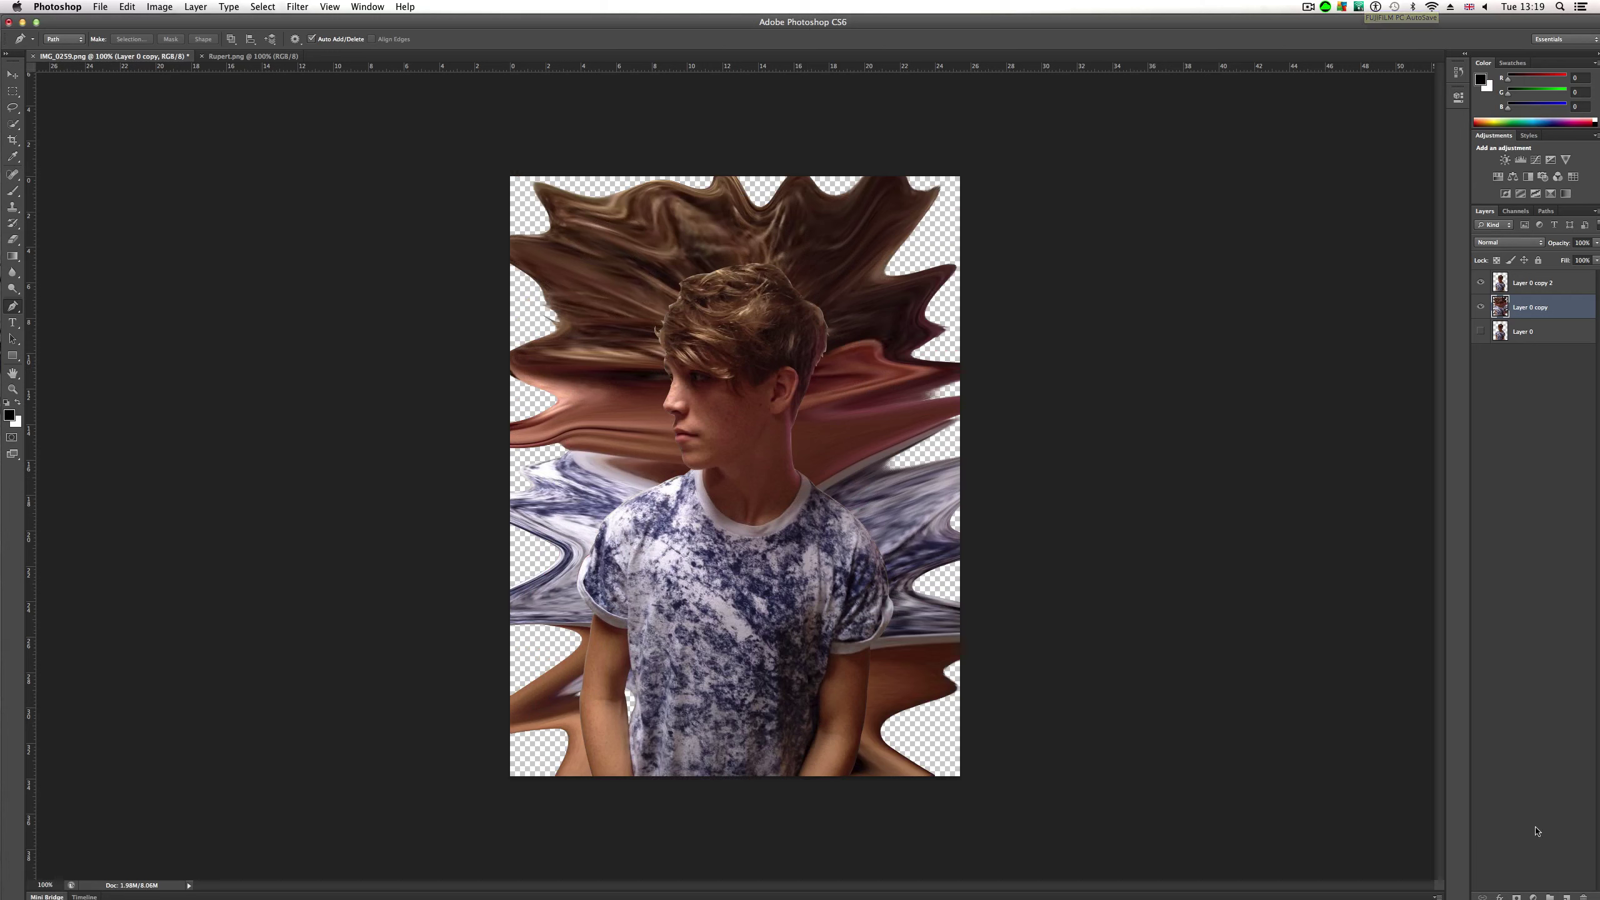
click(1523, 894)
click(1518, 896)
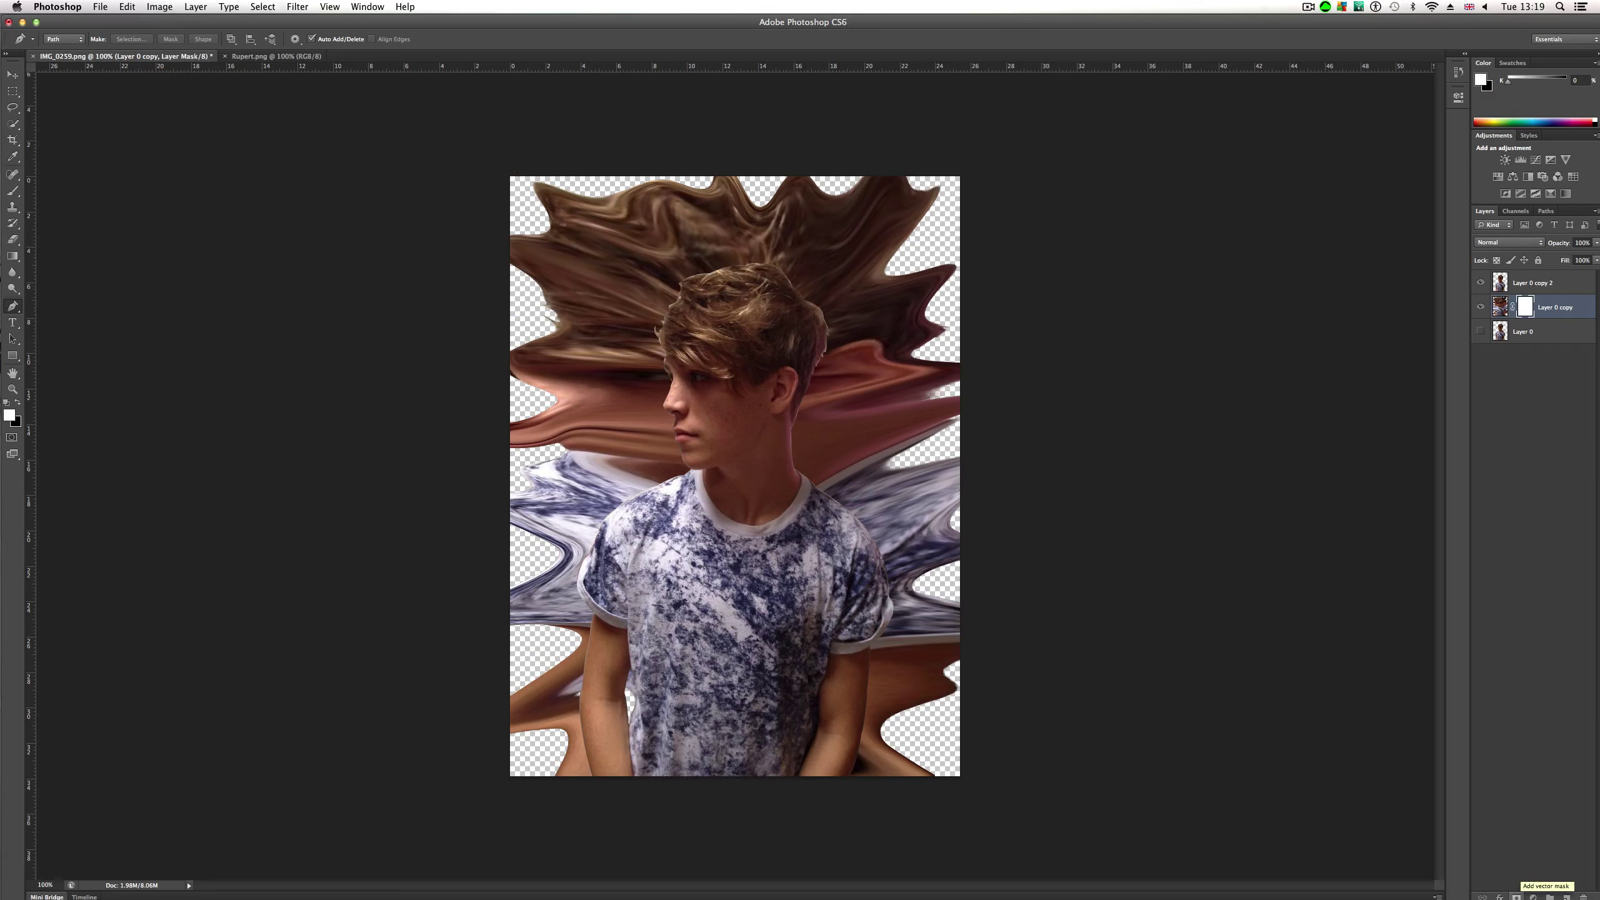
key(super+i)
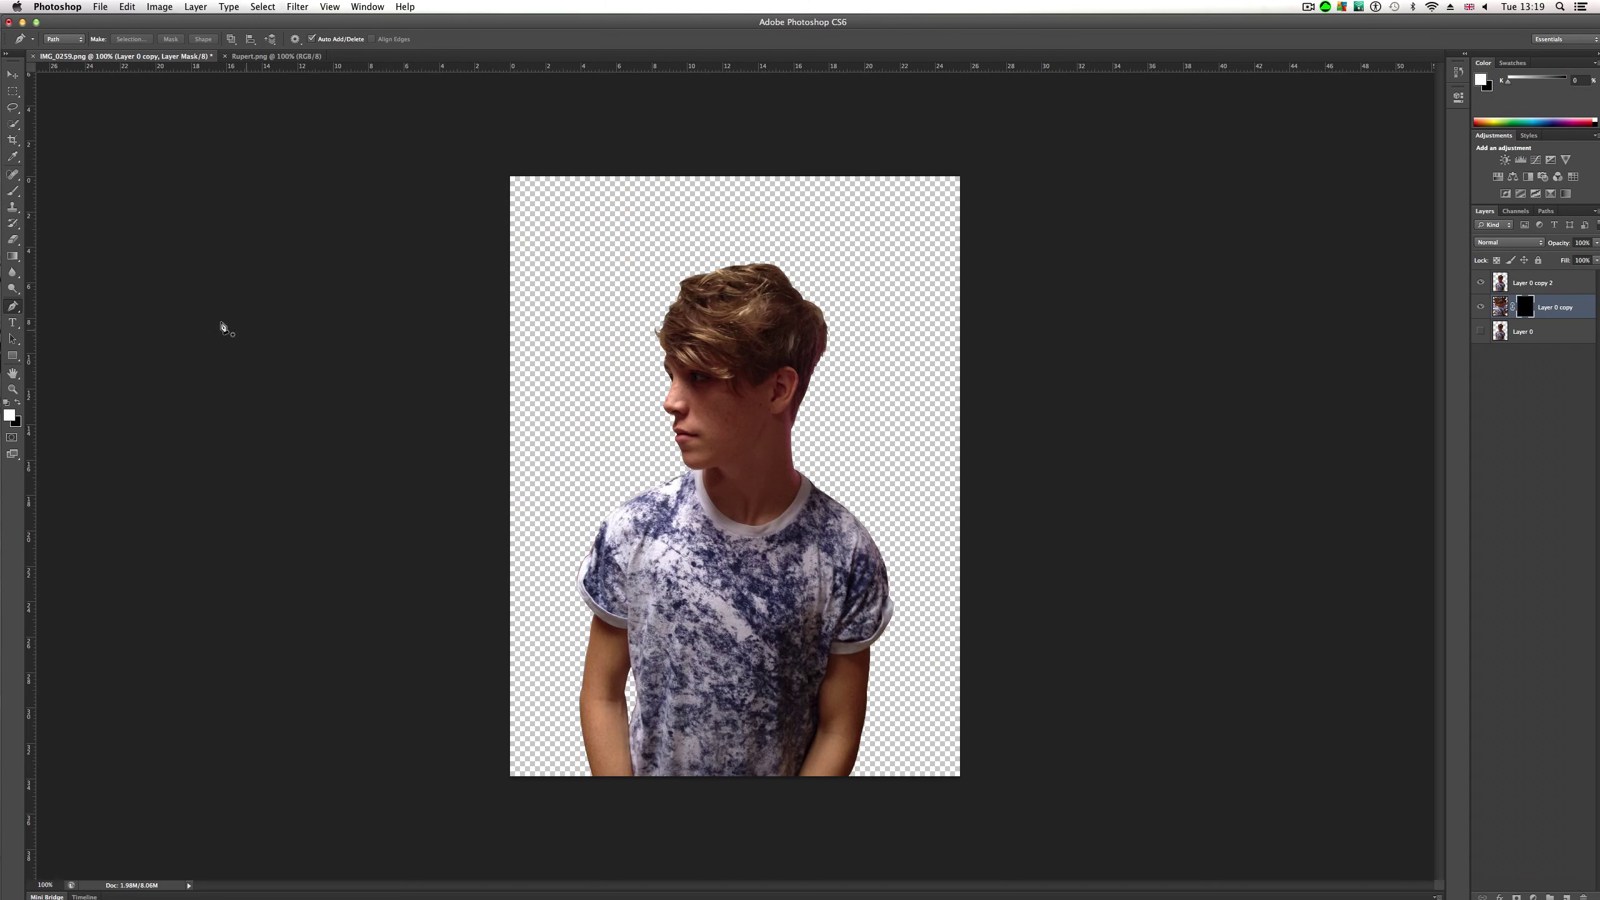
Step: Choose the 2219 px splatter preset for the Brush tool, set its size to 468 px, and test one stamp beside the chin, undoing it
click(15, 194)
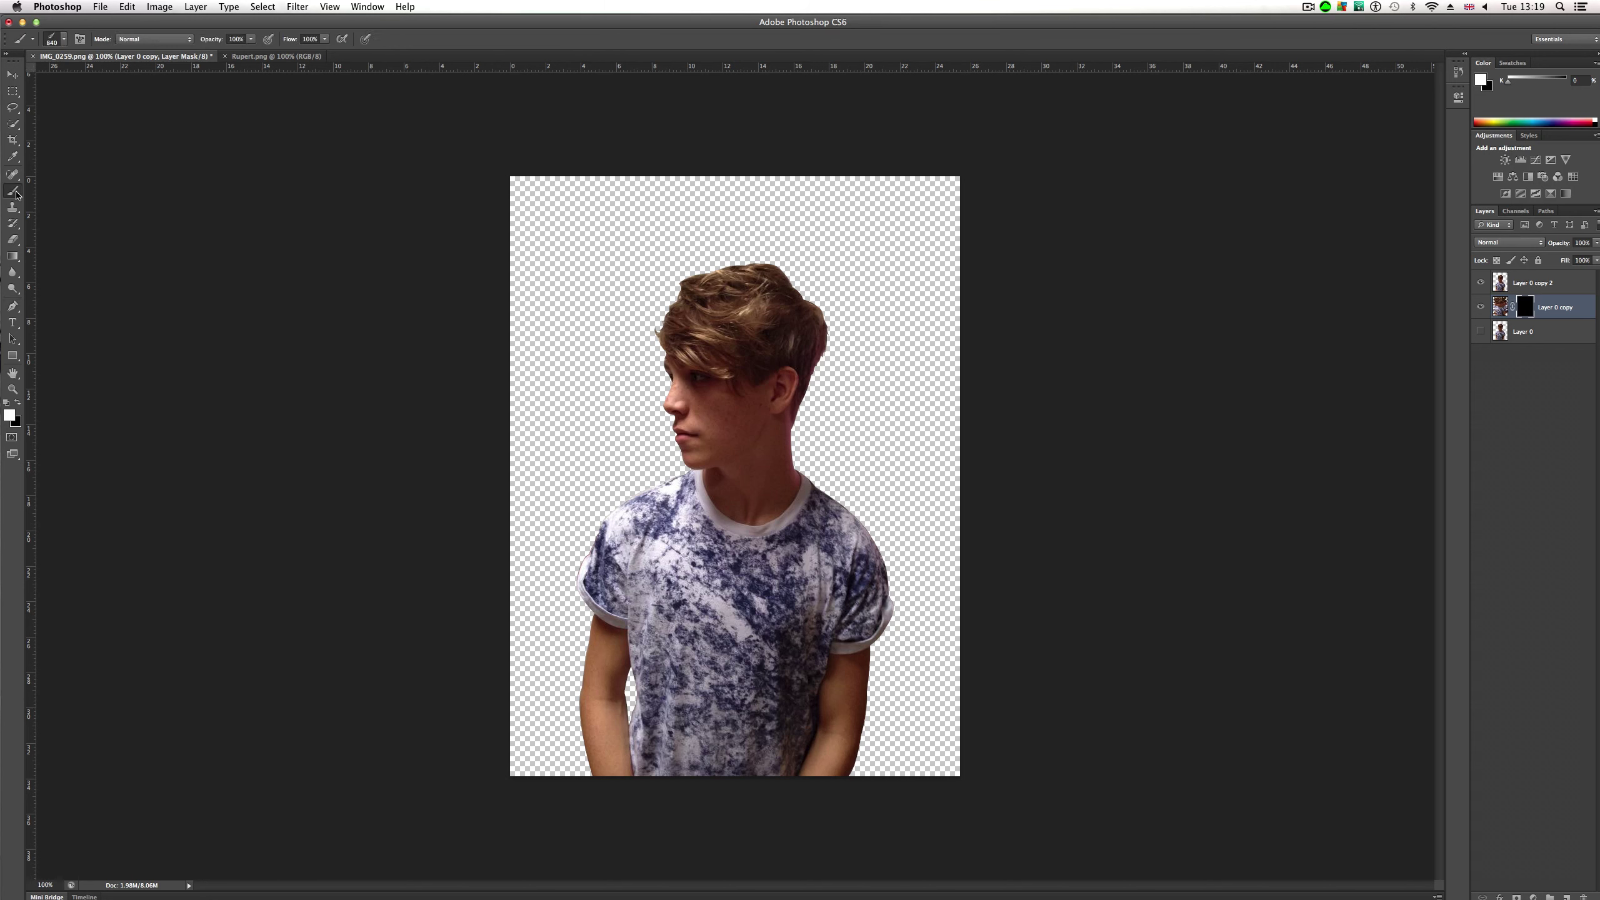
click(63, 42)
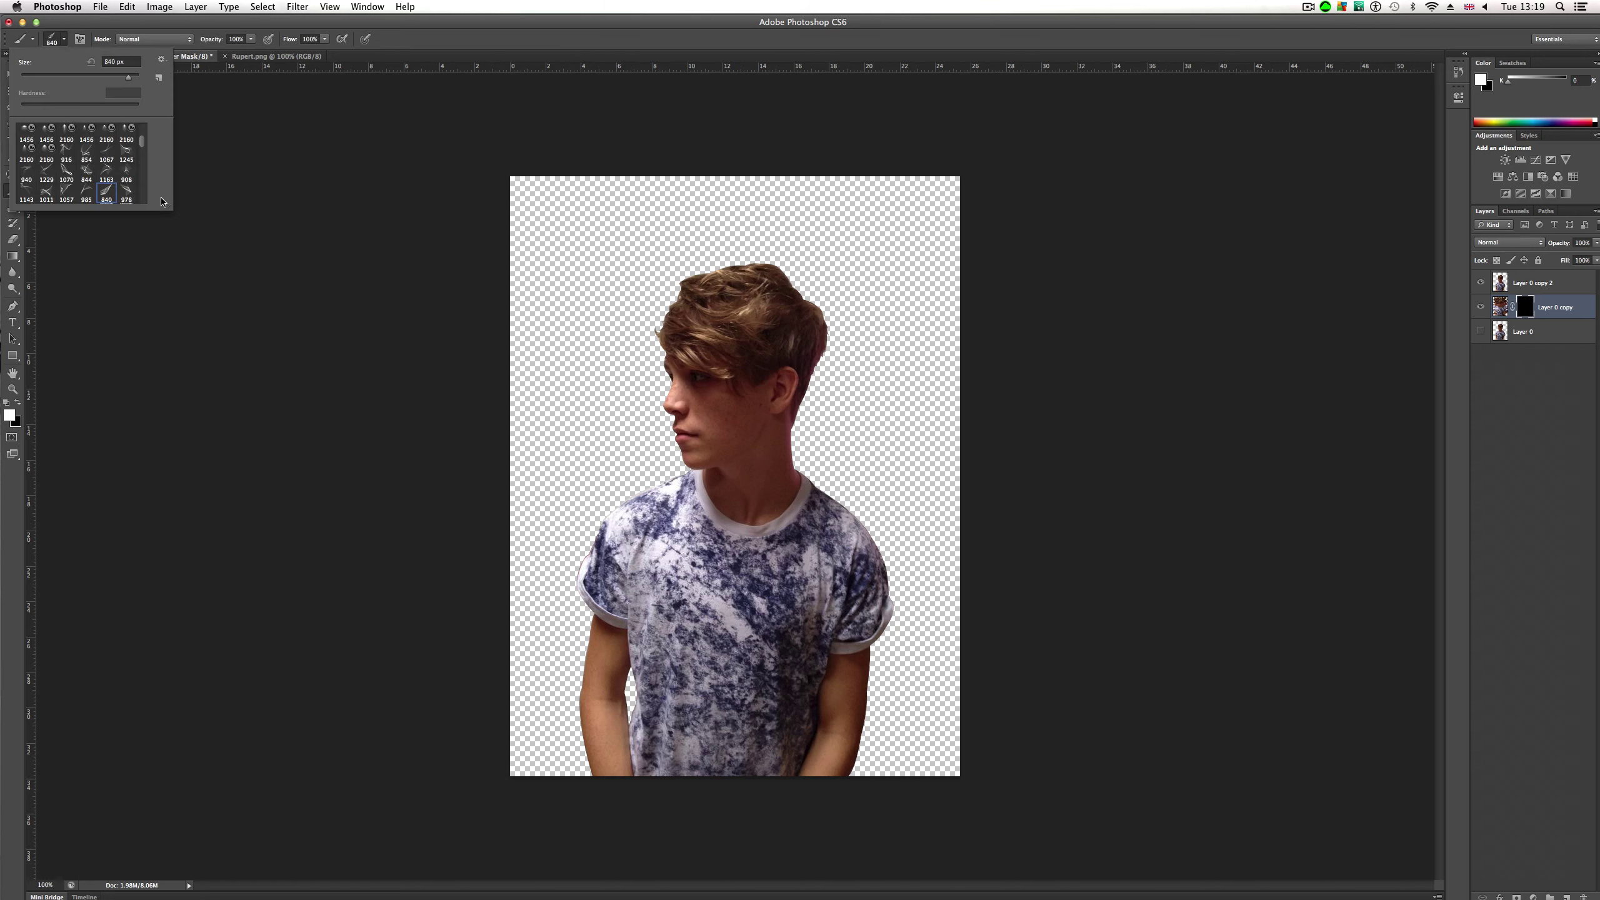
mouse_move(167, 208)
mouse_down()
mouse_move(210, 261)
mouse_move(572, 467)
mouse_up()
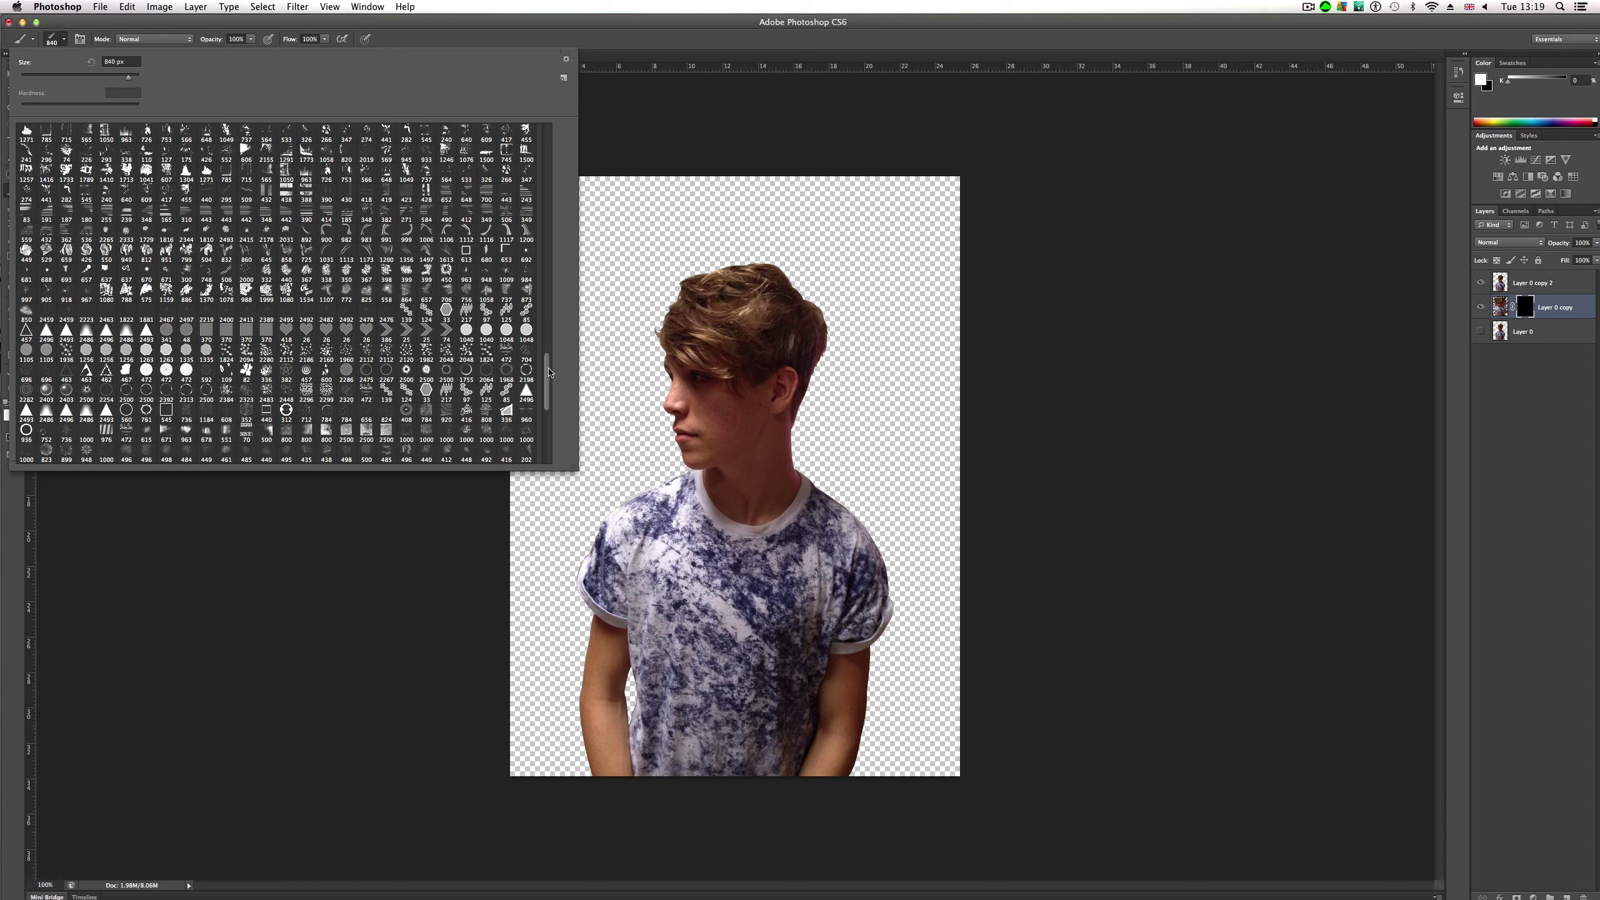
click(527, 431)
drag(548, 369, 550, 390)
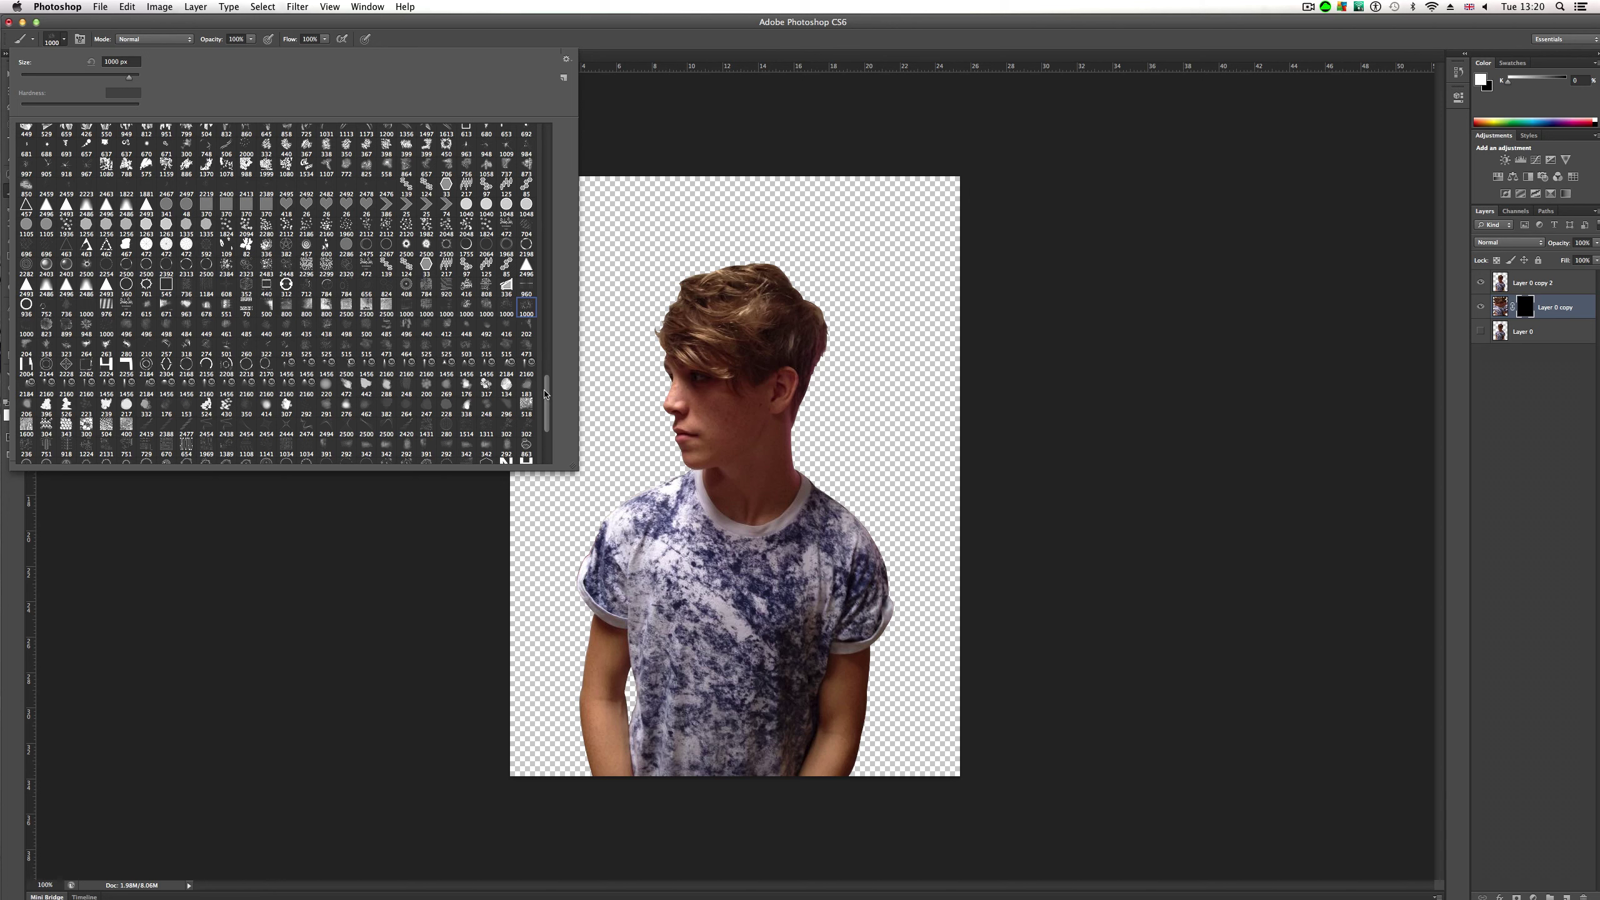
click(207, 189)
drag(130, 78, 124, 78)
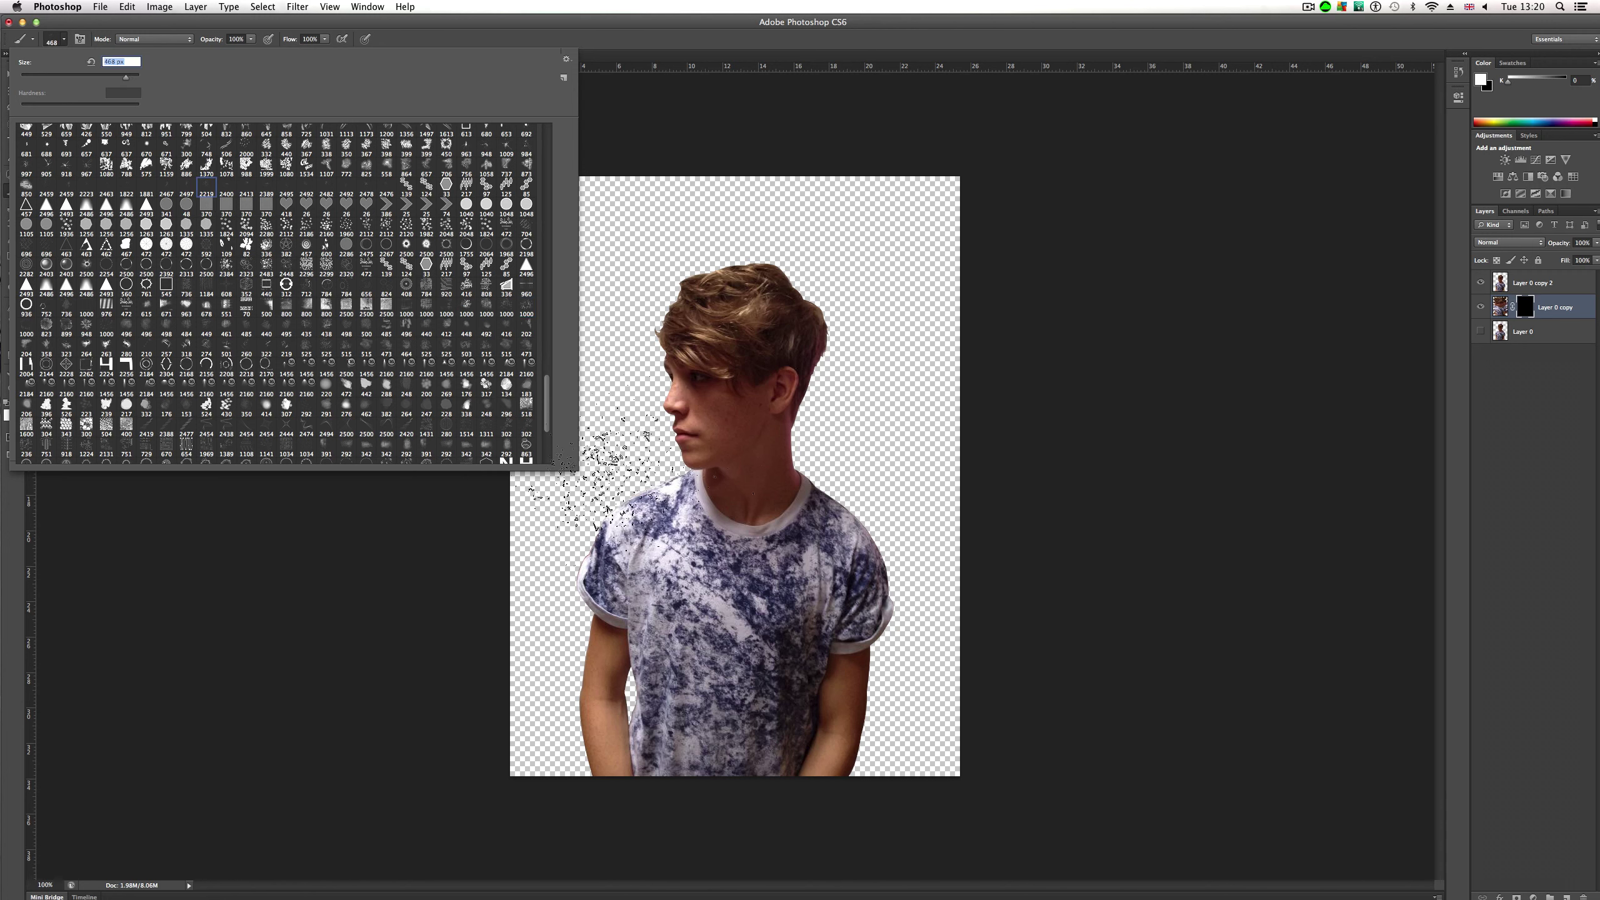
click(616, 480)
key(super+z)
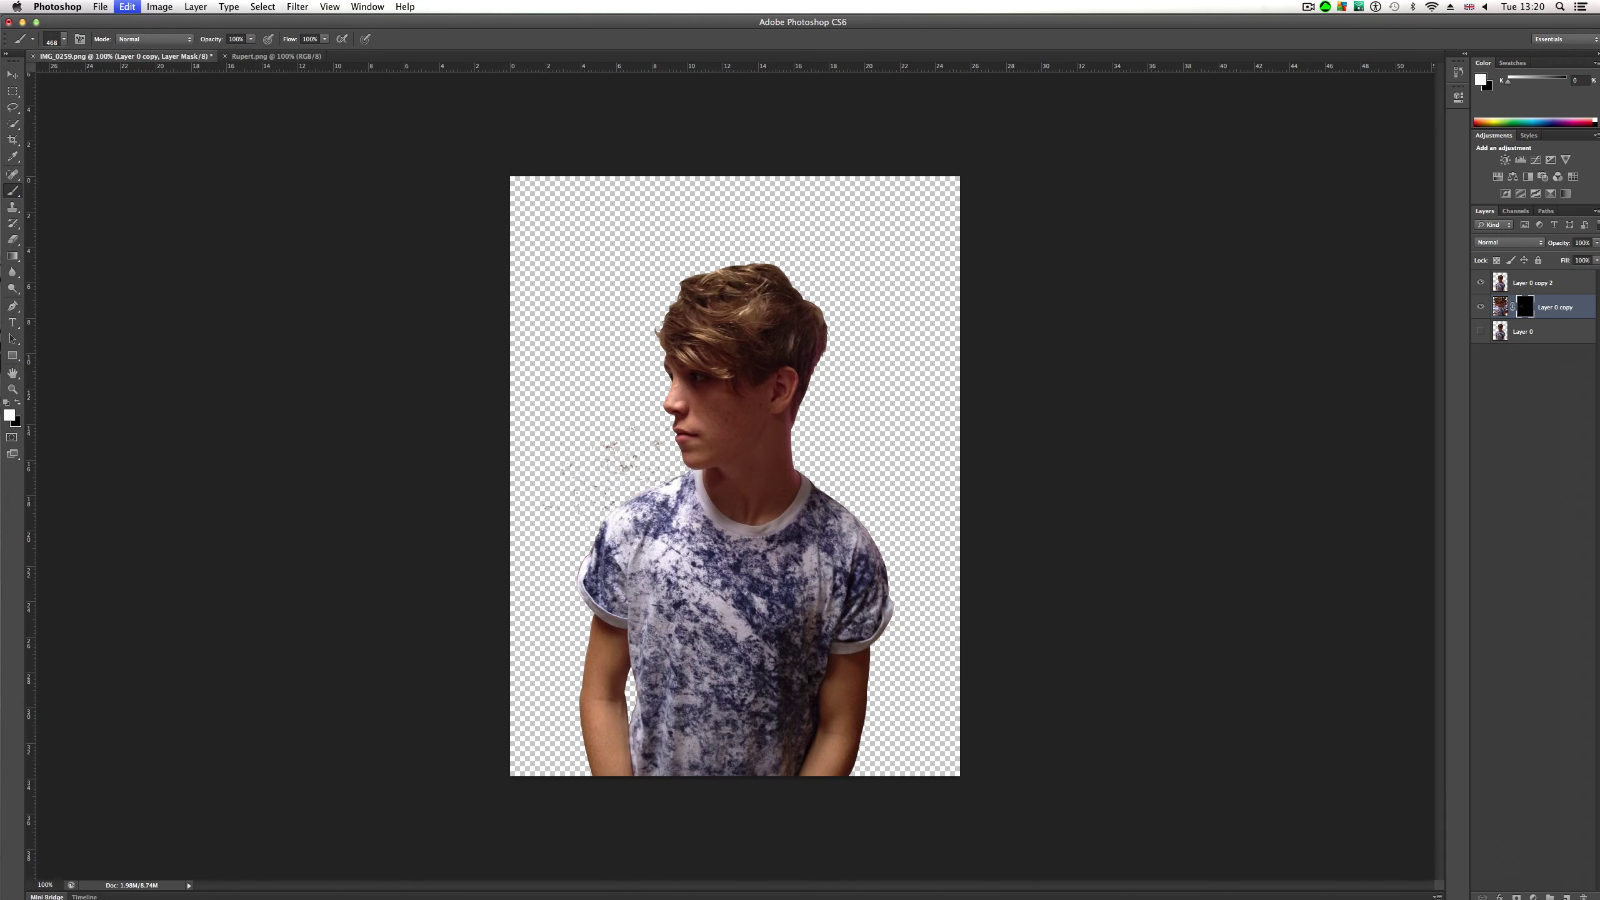
Step: Add a new layer beneath Layer 0 and draw a rectangle on it that covers the whole canvas
click(1511, 329)
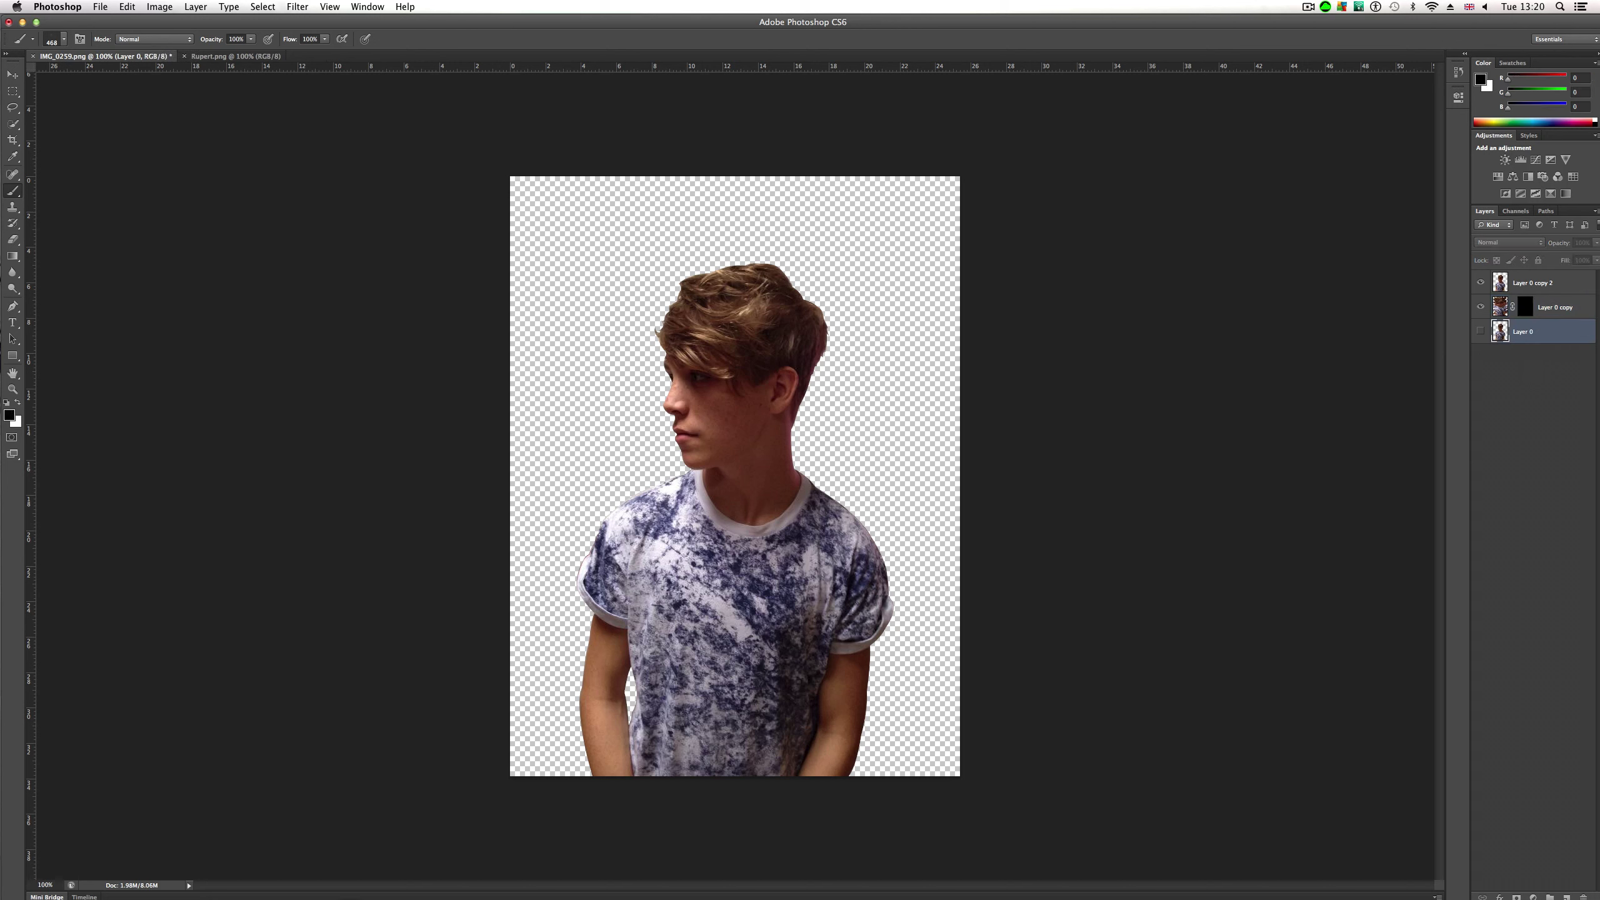
click(1568, 896)
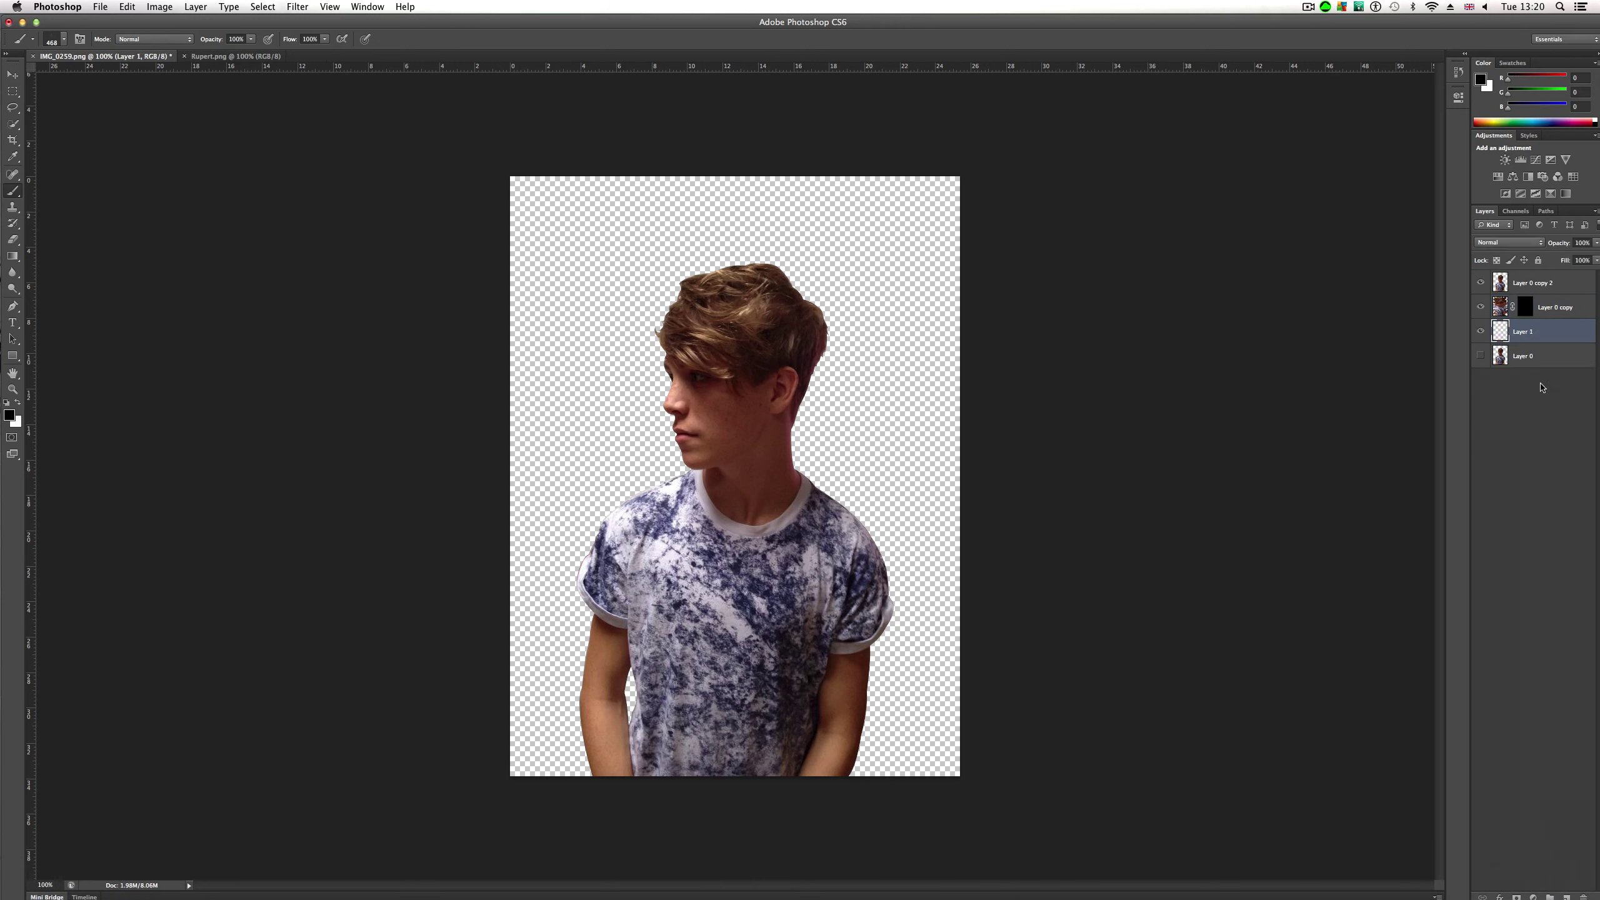
drag(1539, 337, 1542, 372)
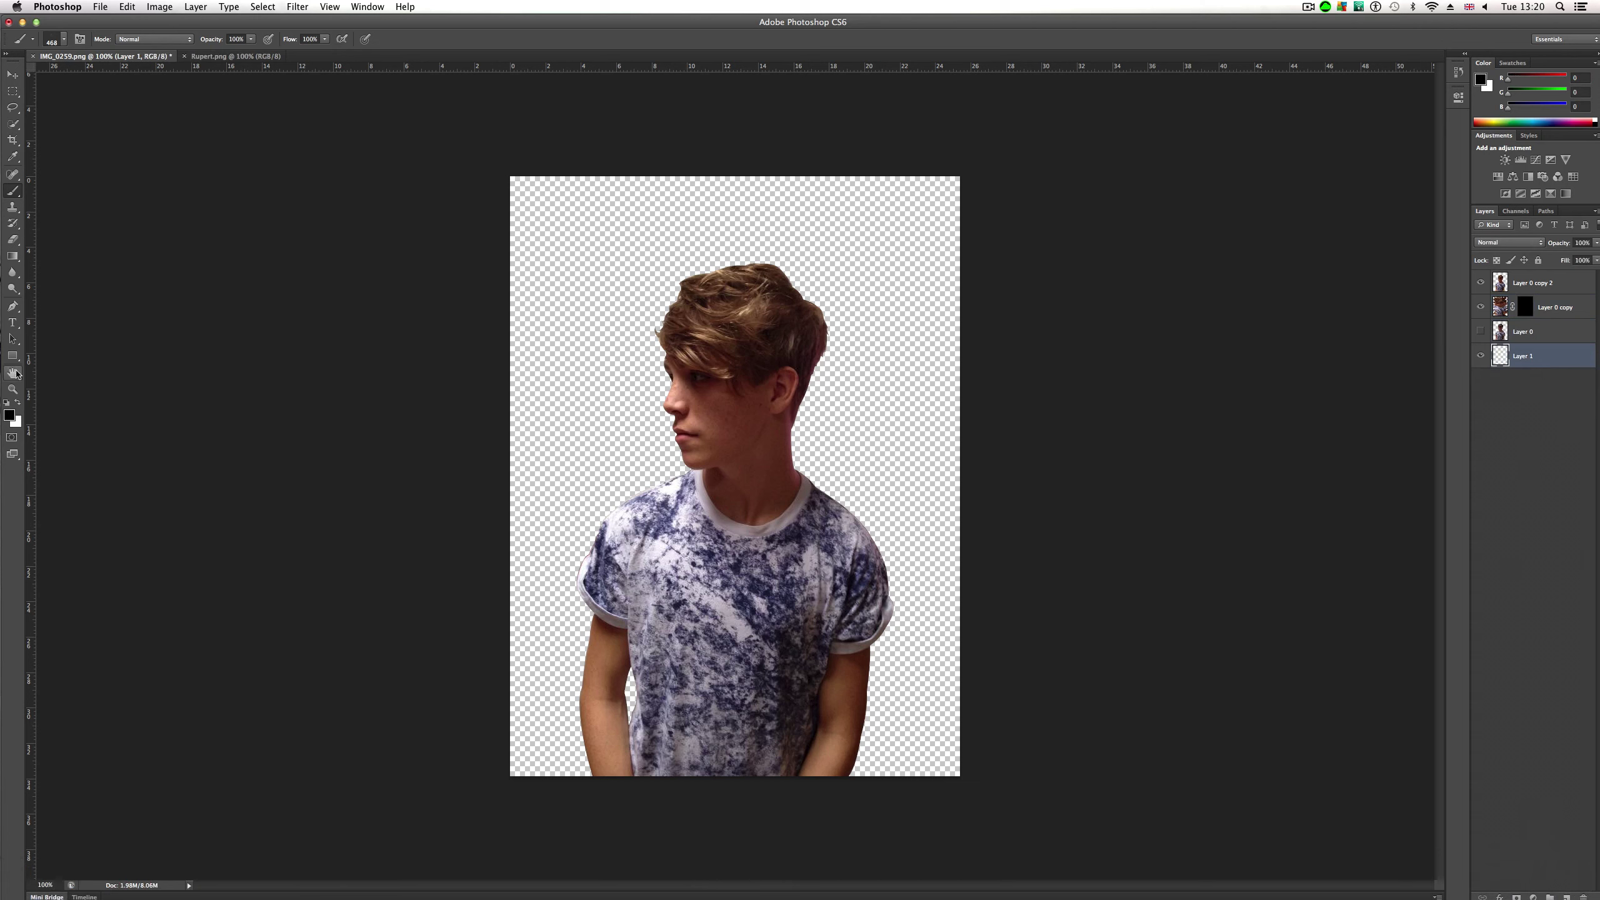
click(12, 356)
mouse_move(446, 137)
mouse_down()
mouse_move(1112, 803)
mouse_move(1105, 859)
mouse_up()
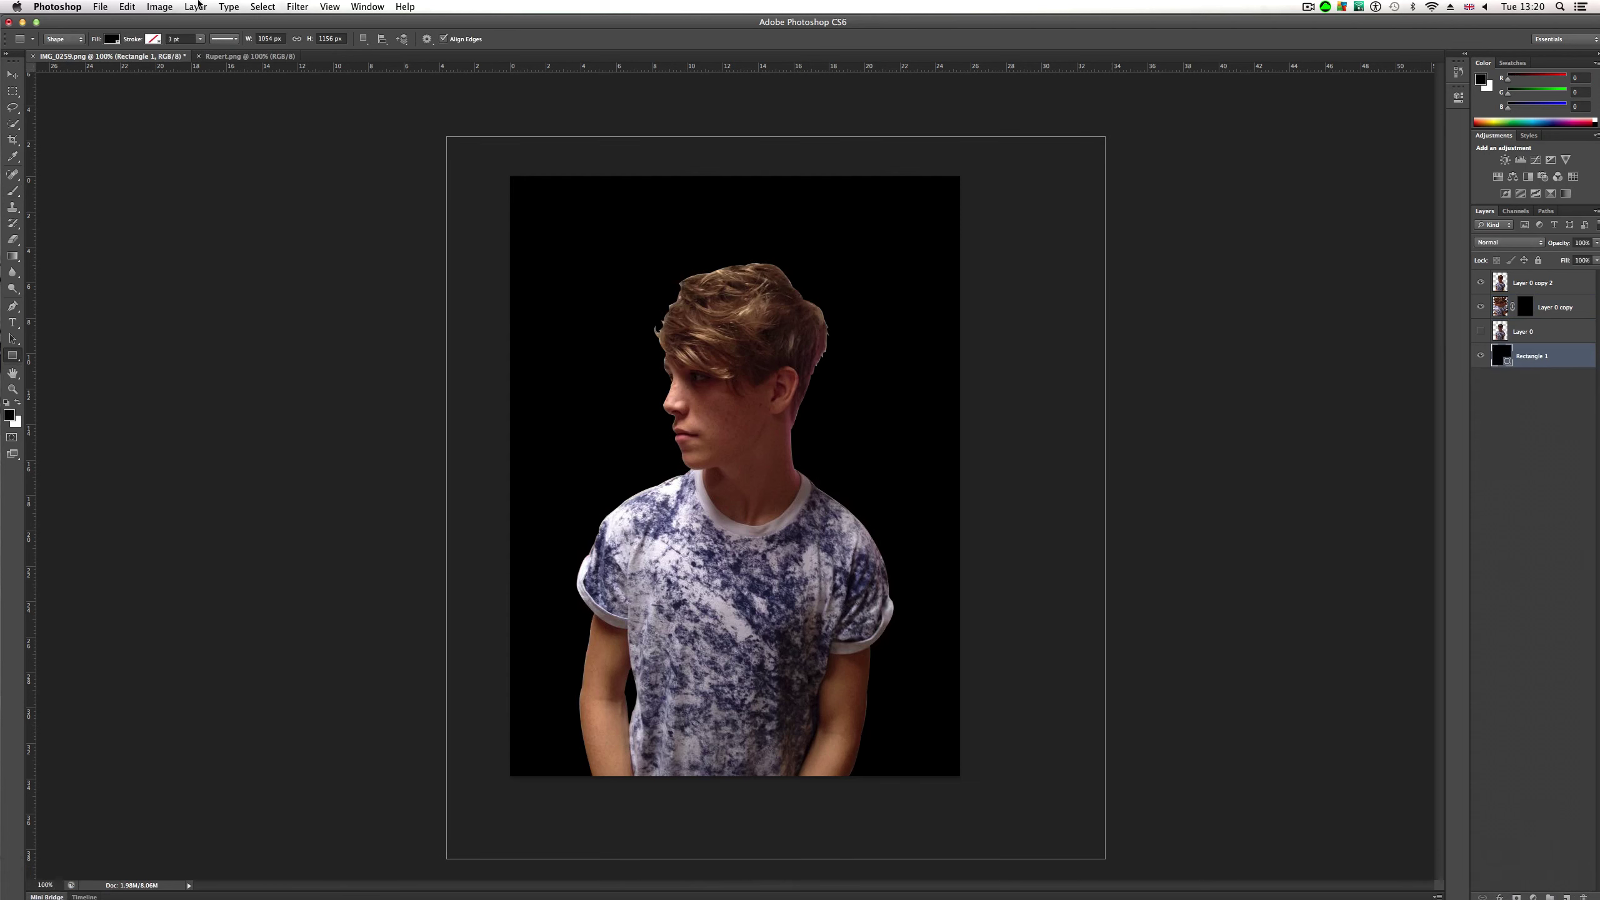
Step: Set the background rectangle's fill to light grey #ededed
click(107, 40)
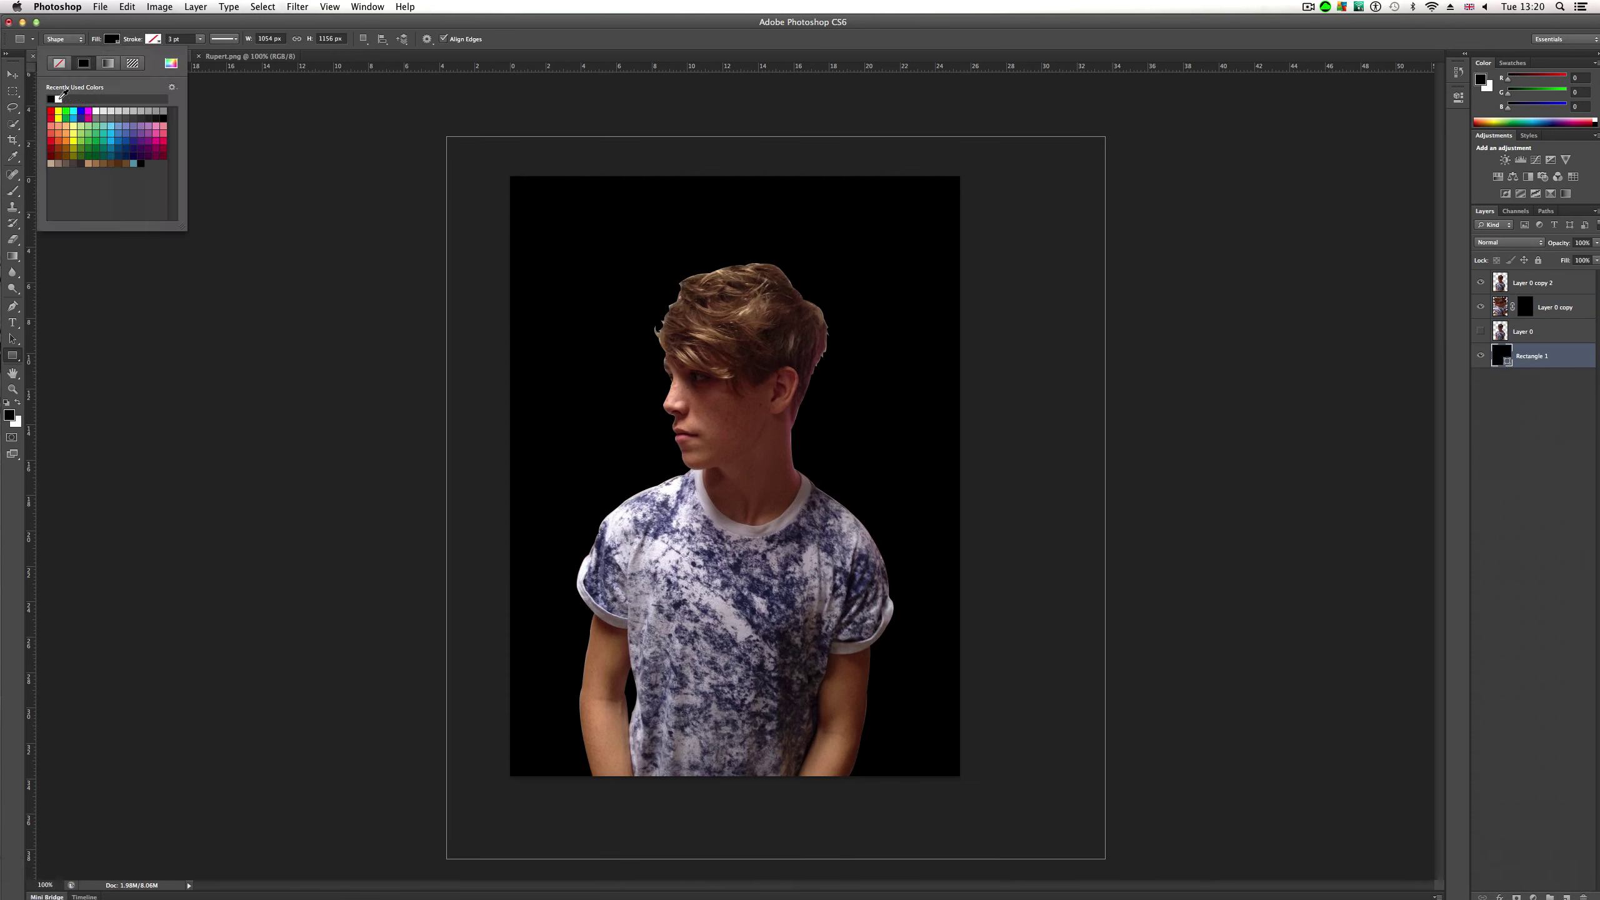
click(58, 98)
click(170, 71)
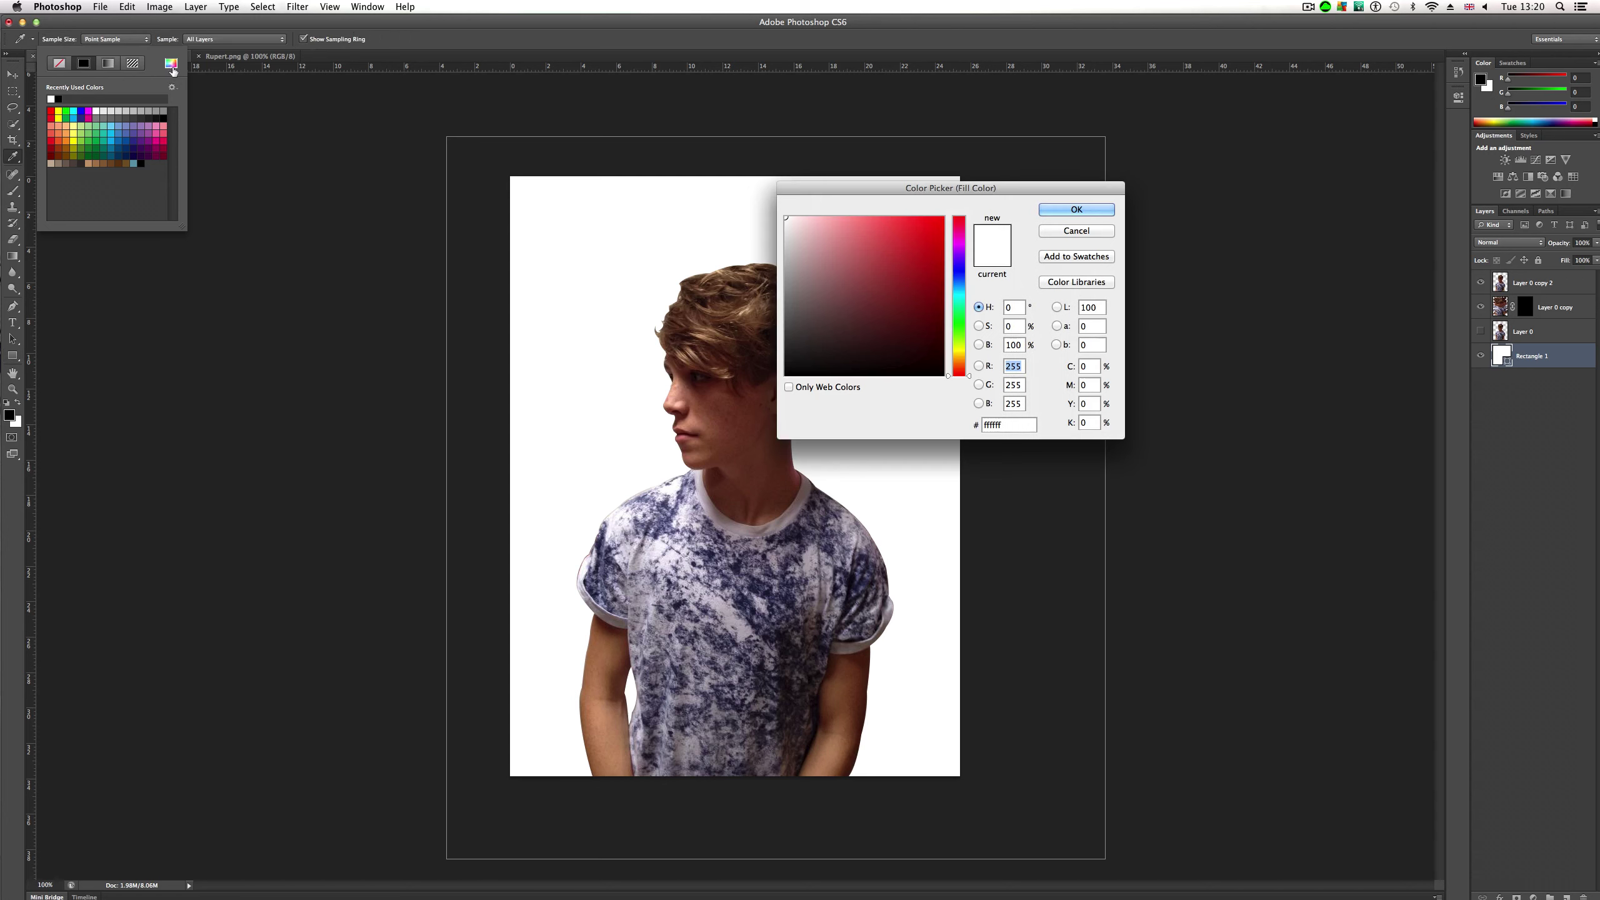
click(659, 487)
click(789, 228)
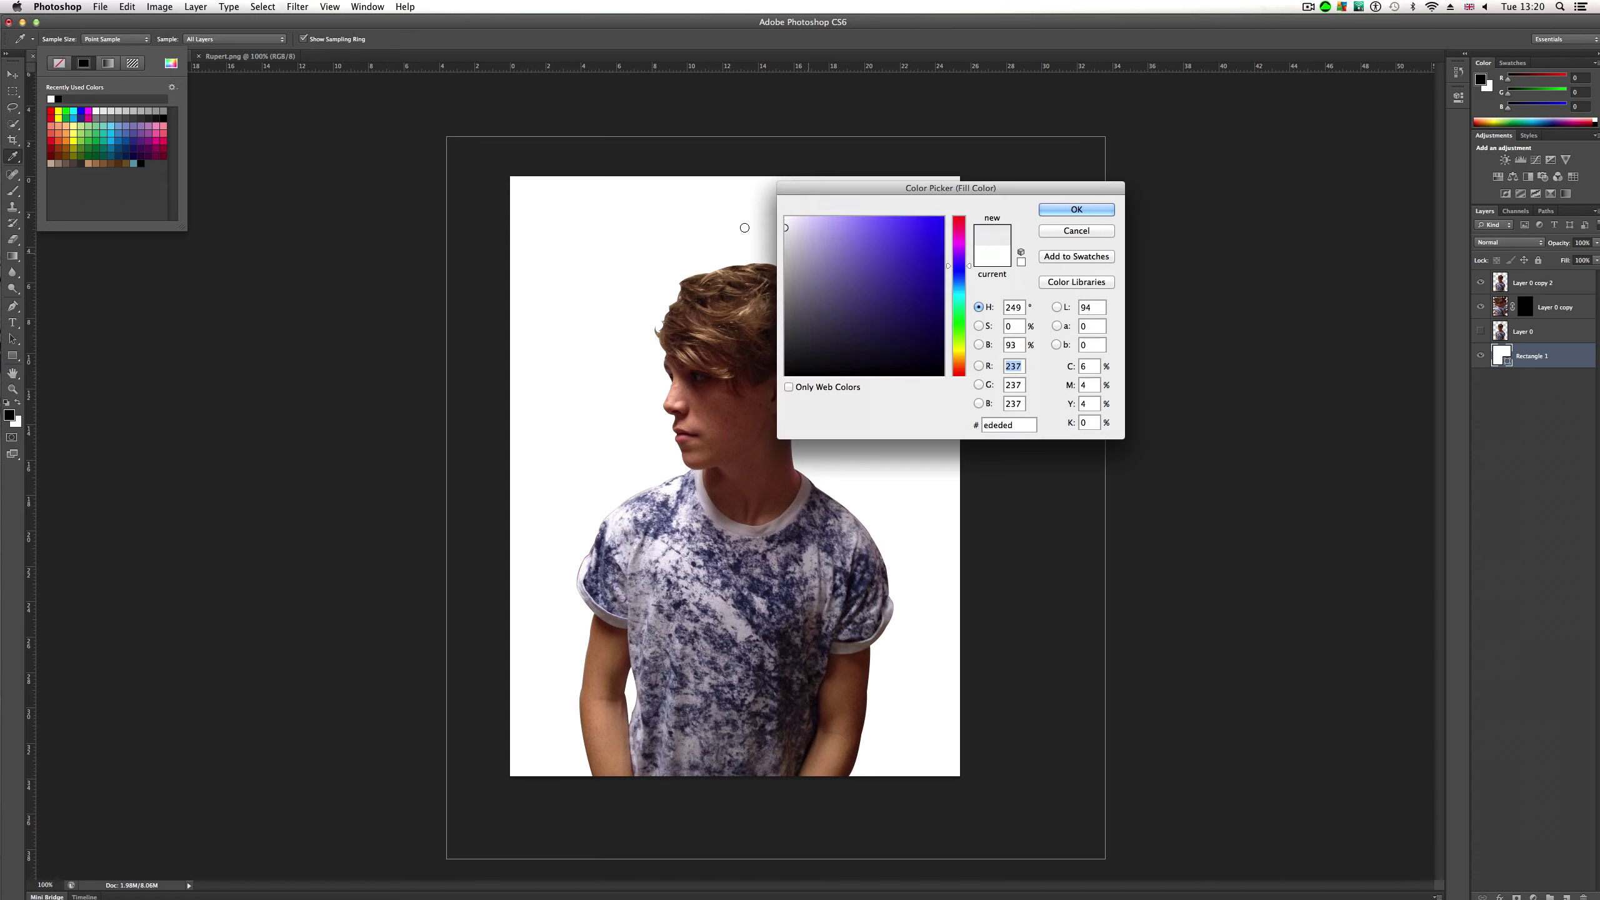
click(1071, 211)
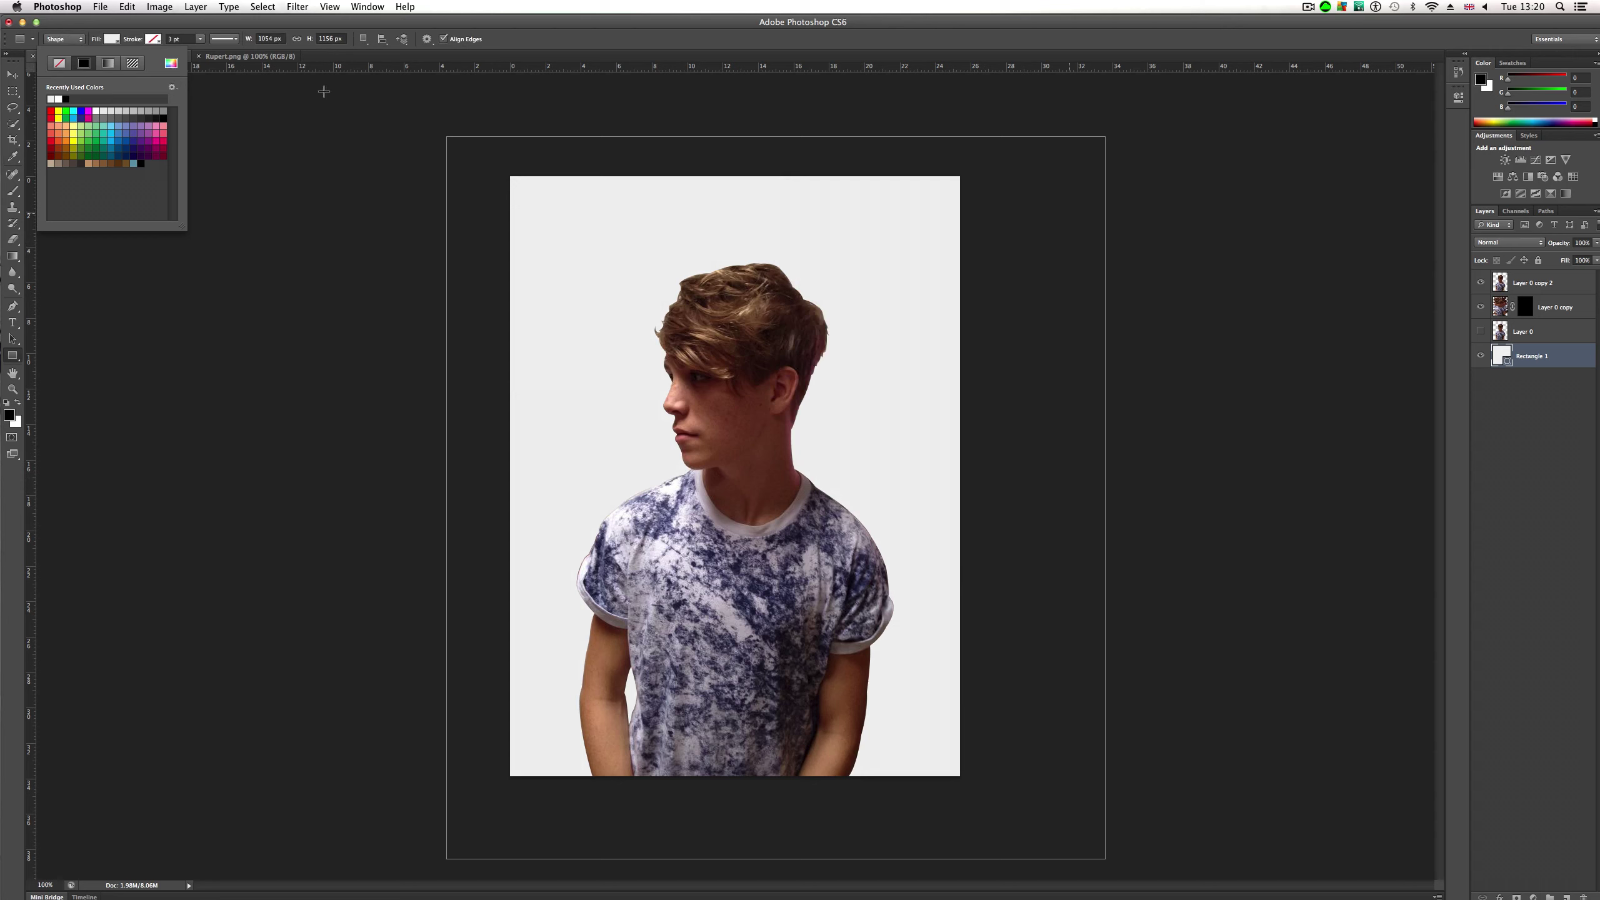
key(Escape)
click(12, 74)
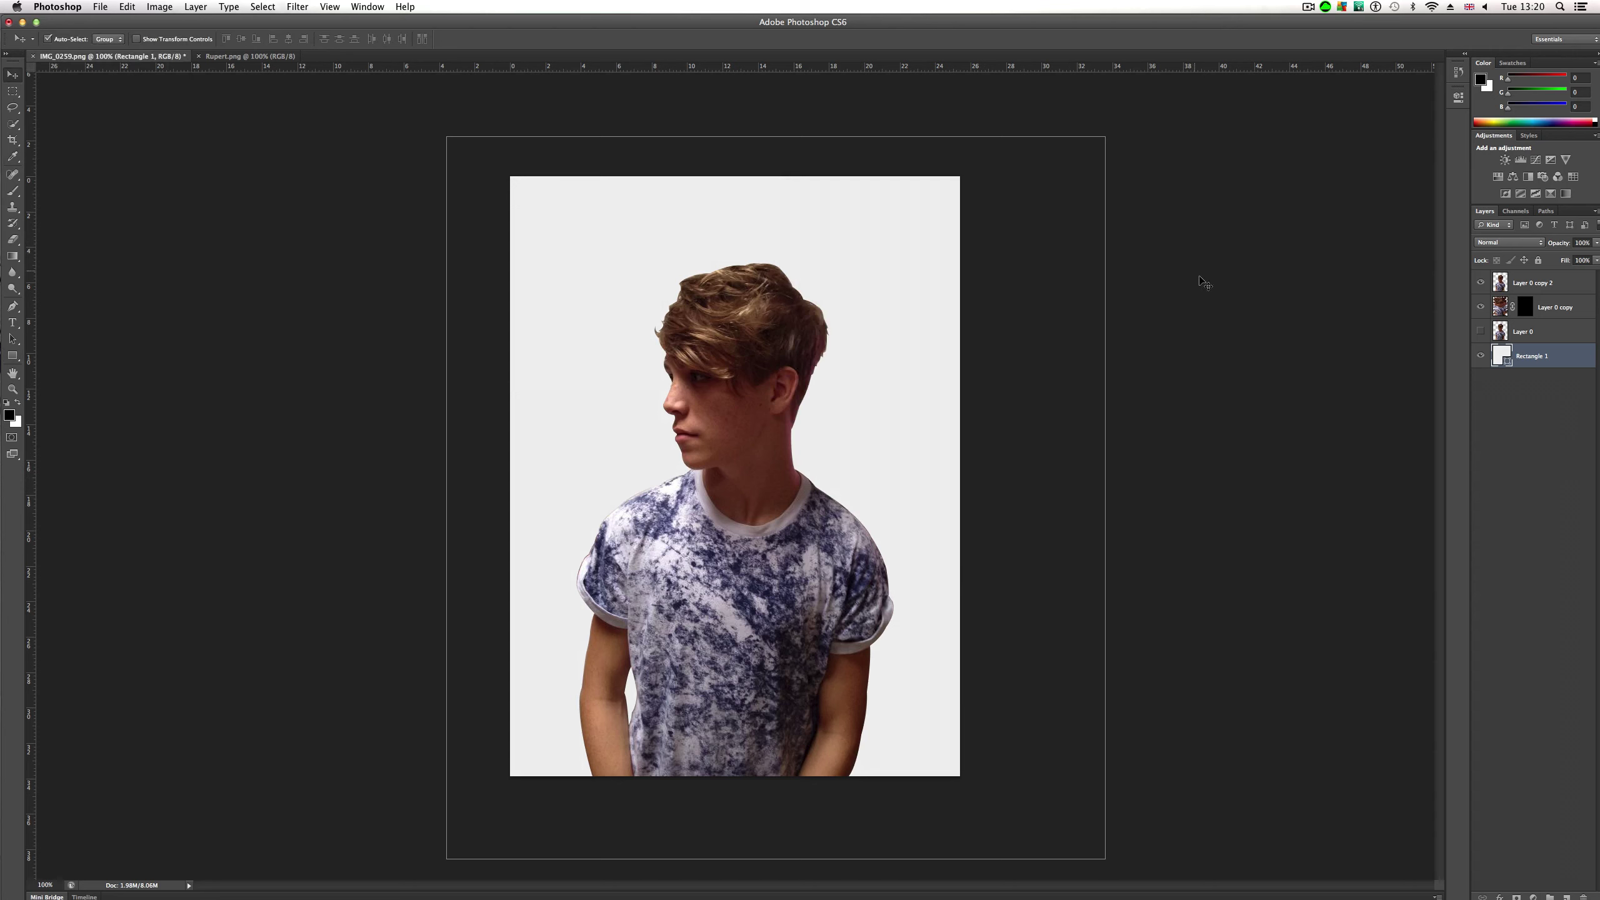
Step: Try splatter stamps beside the chin and left shoulder on Layer 0 copy's mask, and undo them
click(1525, 308)
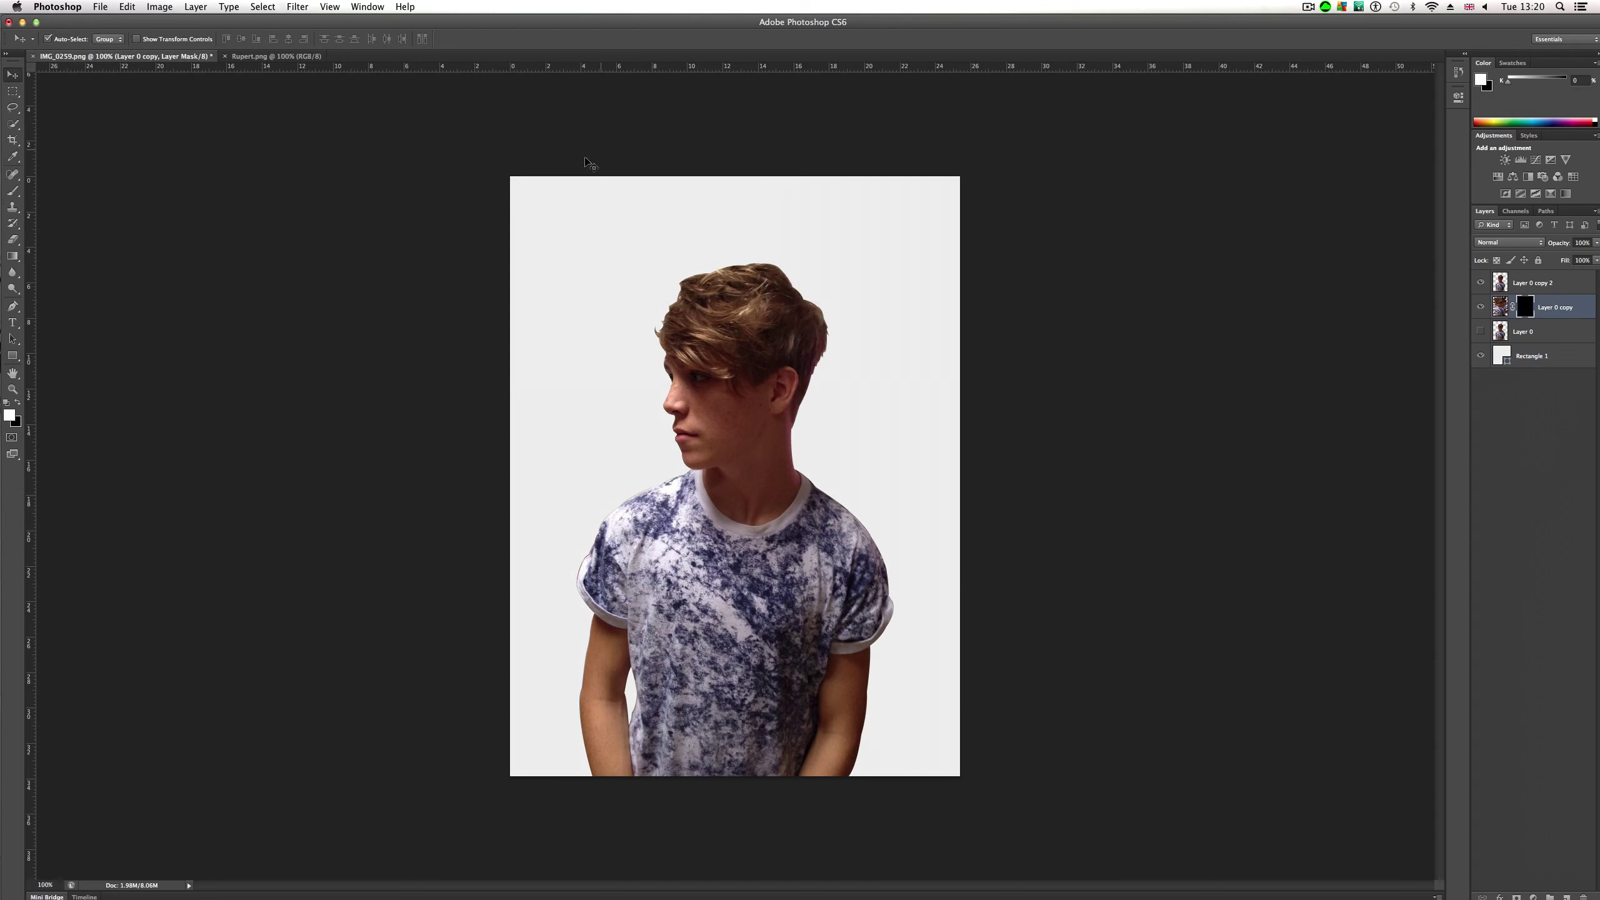
click(14, 193)
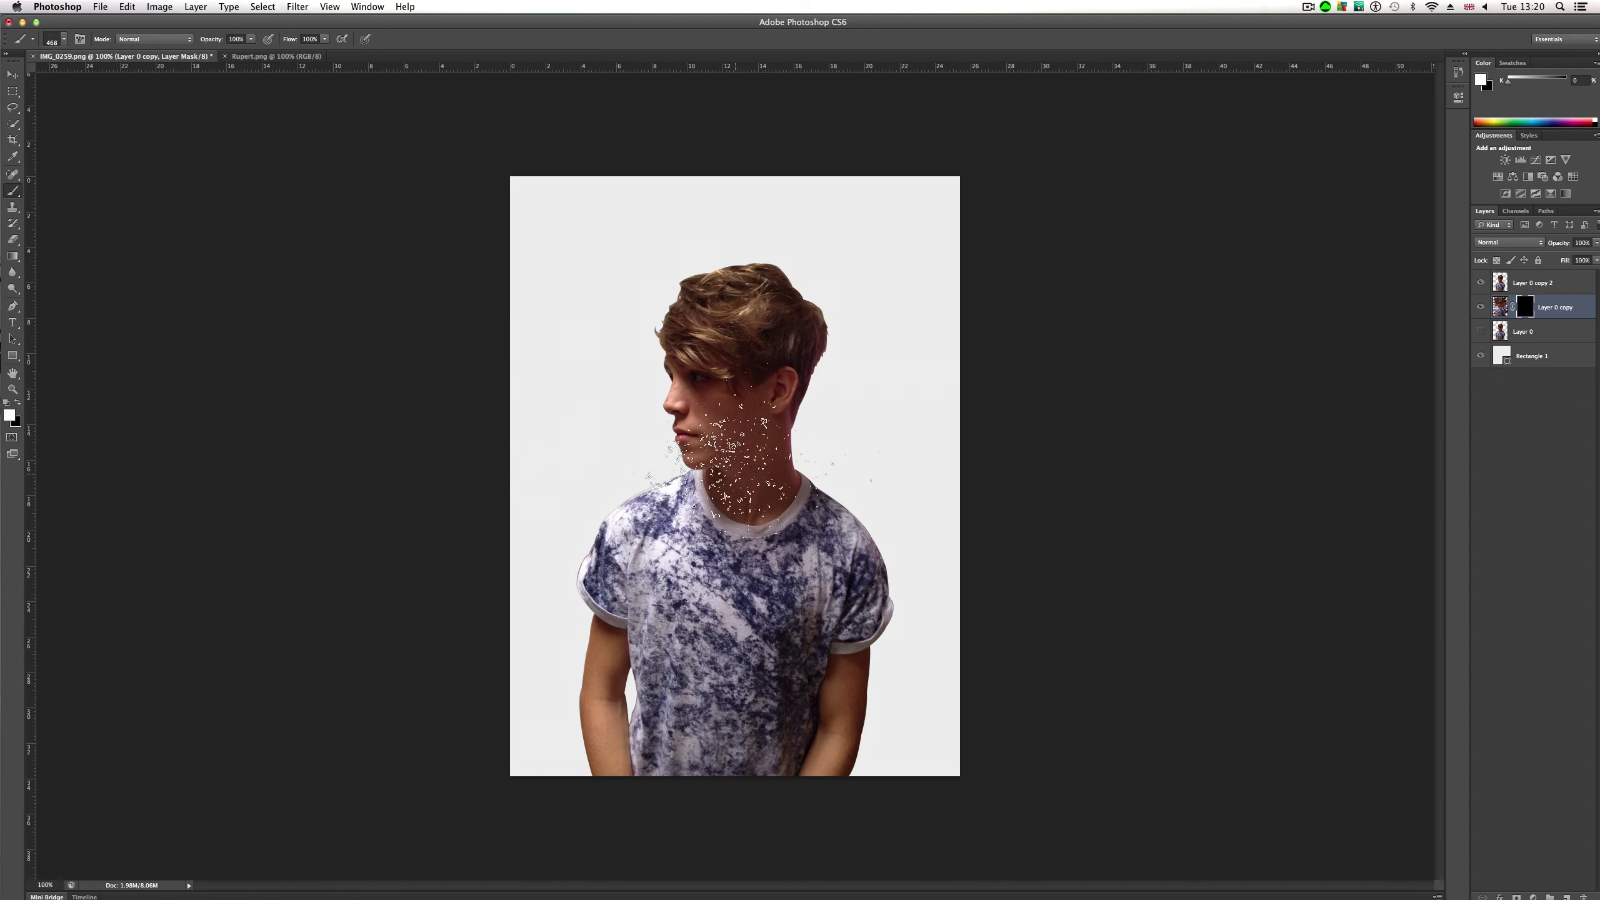
click(685, 472)
click(614, 556)
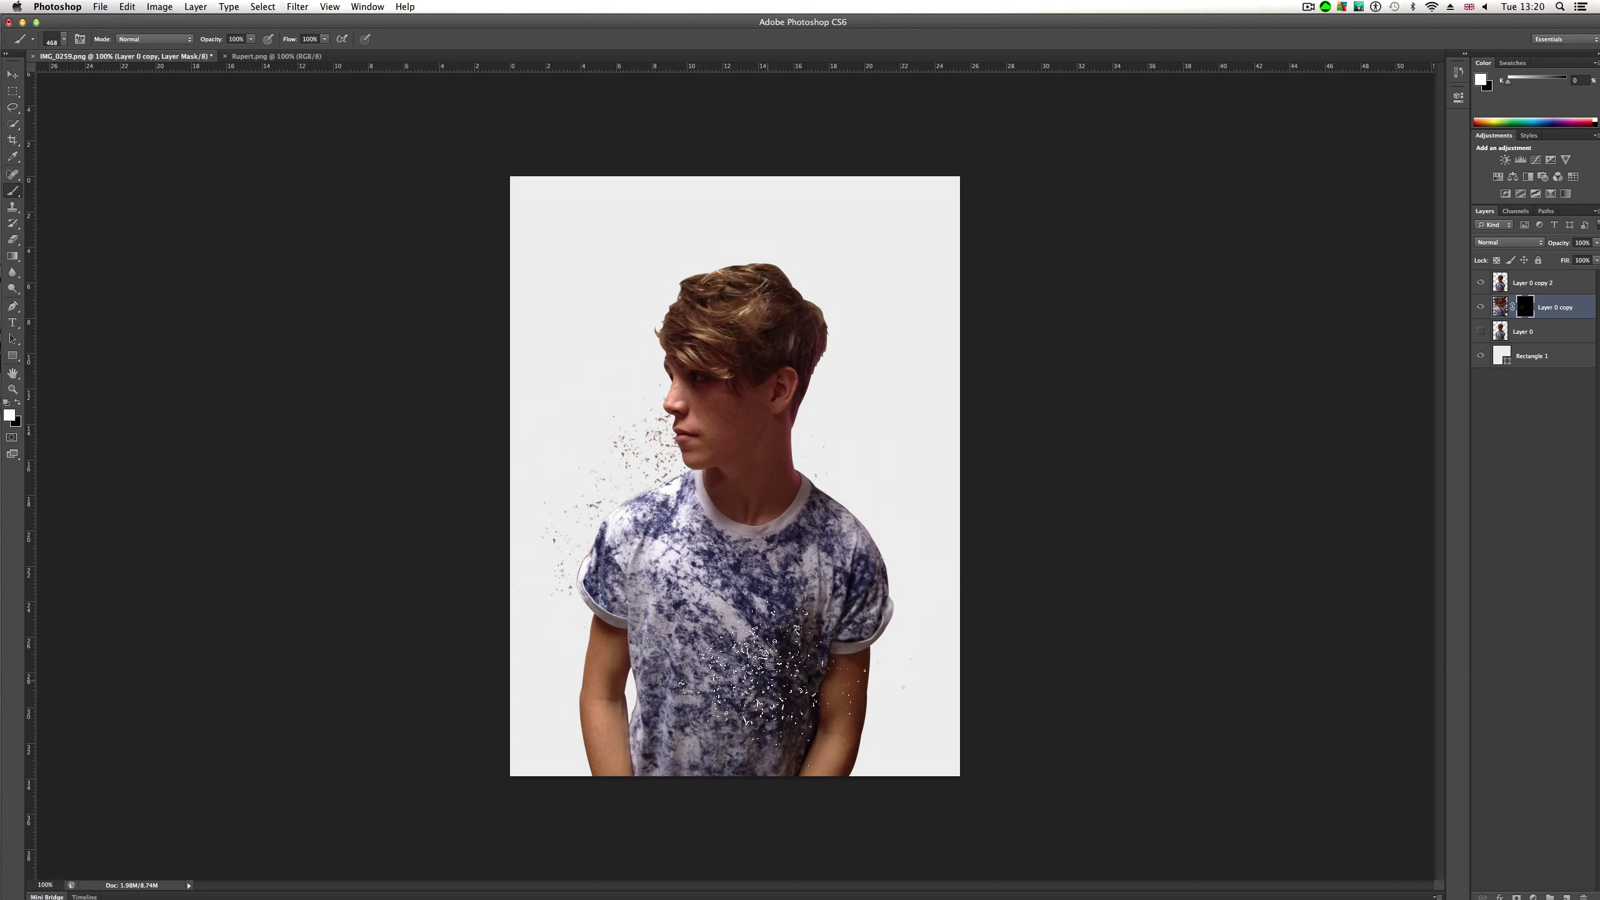
key(alt+super+z)
key(alt+super+z)
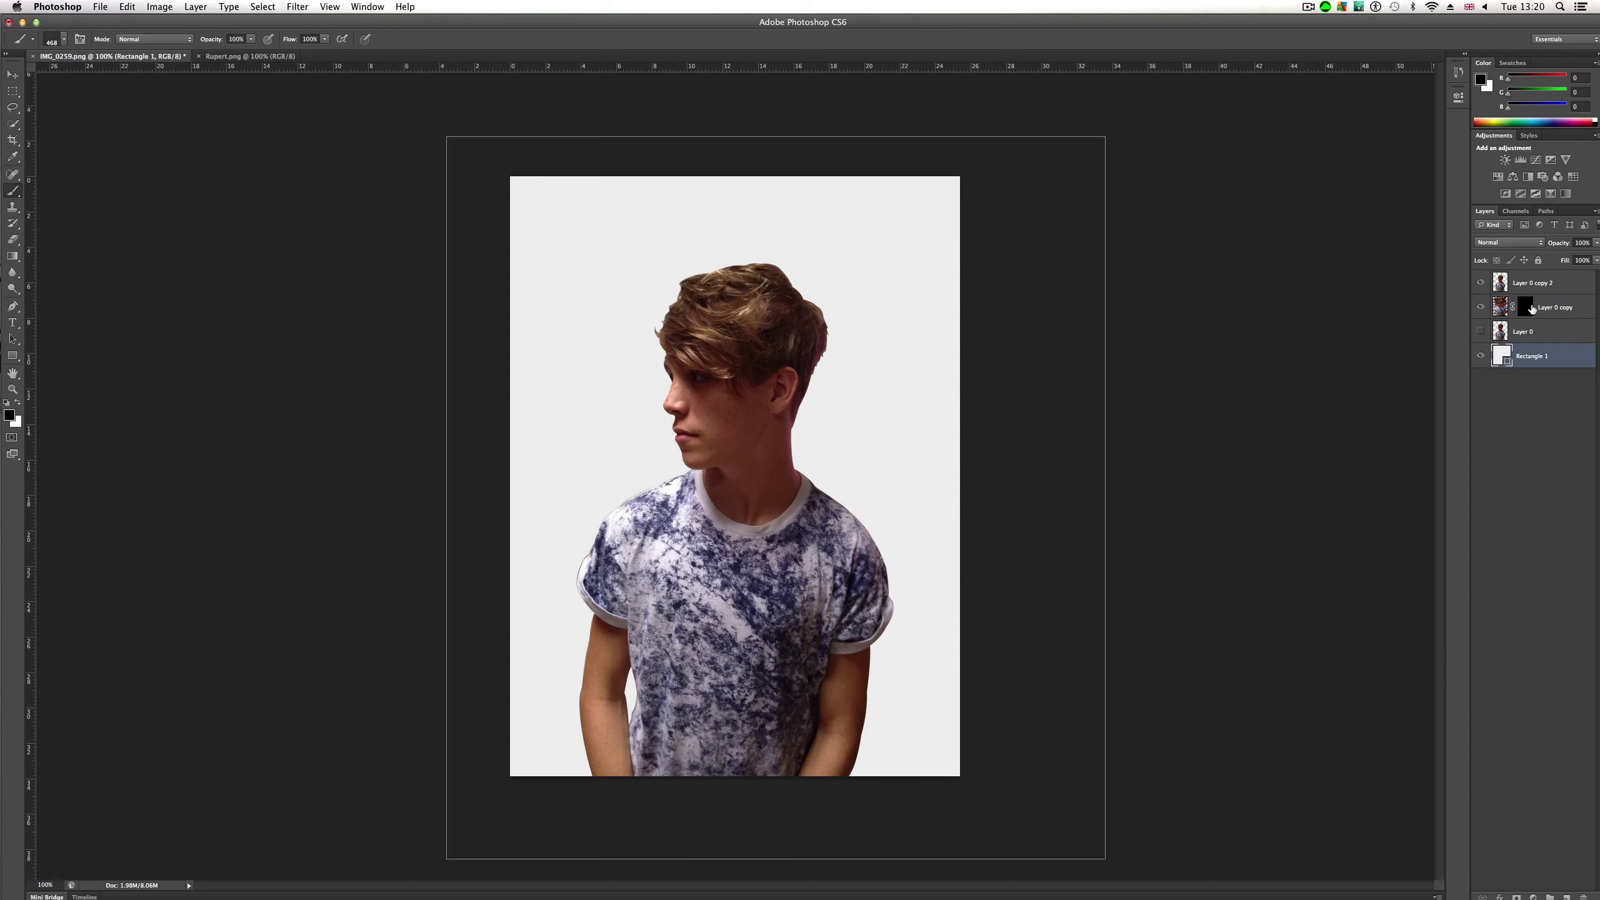
Step: Stamp white splatter on Layer 0 copy's mask around the right shoulder, both lower arms, left sleeve, chin and top of the hair
click(1515, 307)
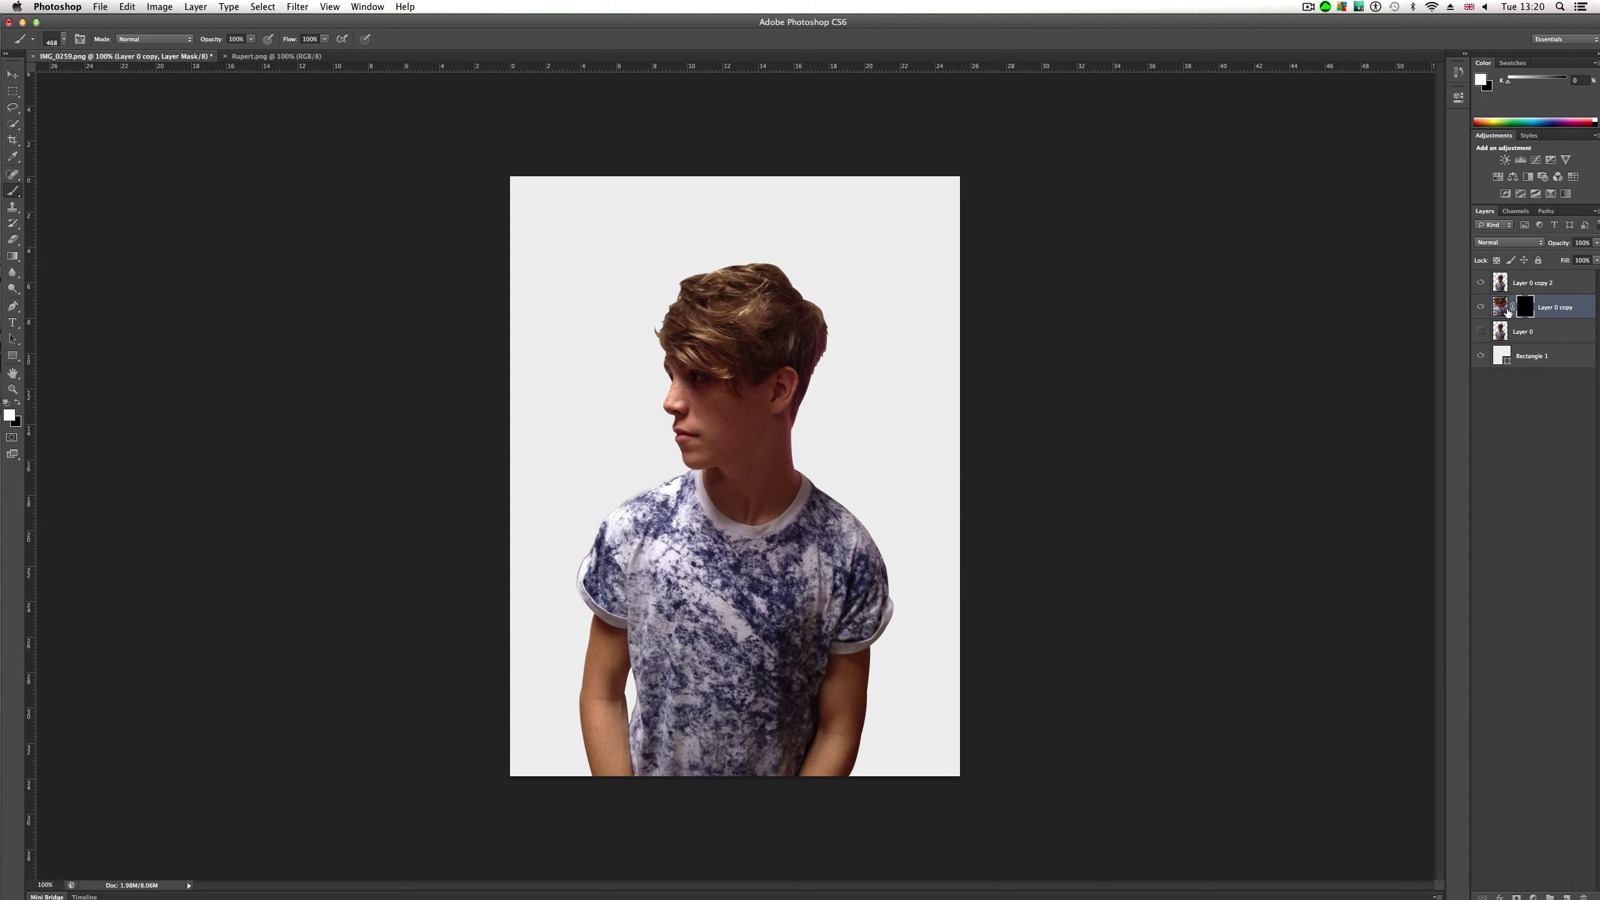
click(789, 509)
click(896, 743)
click(634, 752)
click(640, 621)
click(663, 479)
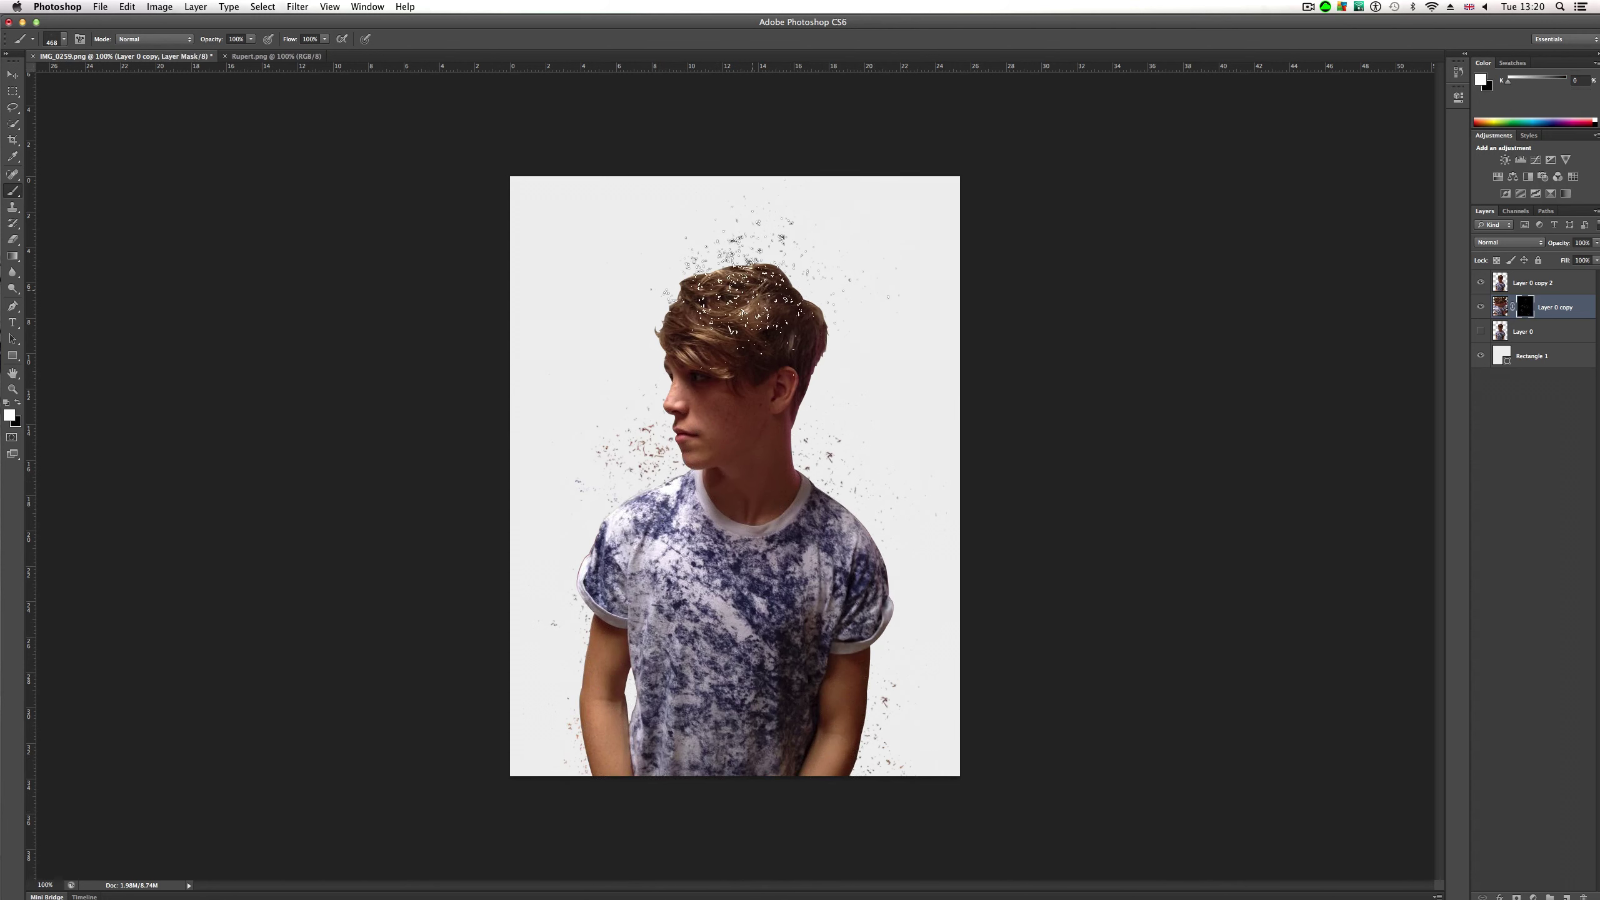
click(753, 290)
Step: Try the 2479 px debris brush over the face and around the neck on Layer 0 copy's mask, undoing each stamp
click(59, 43)
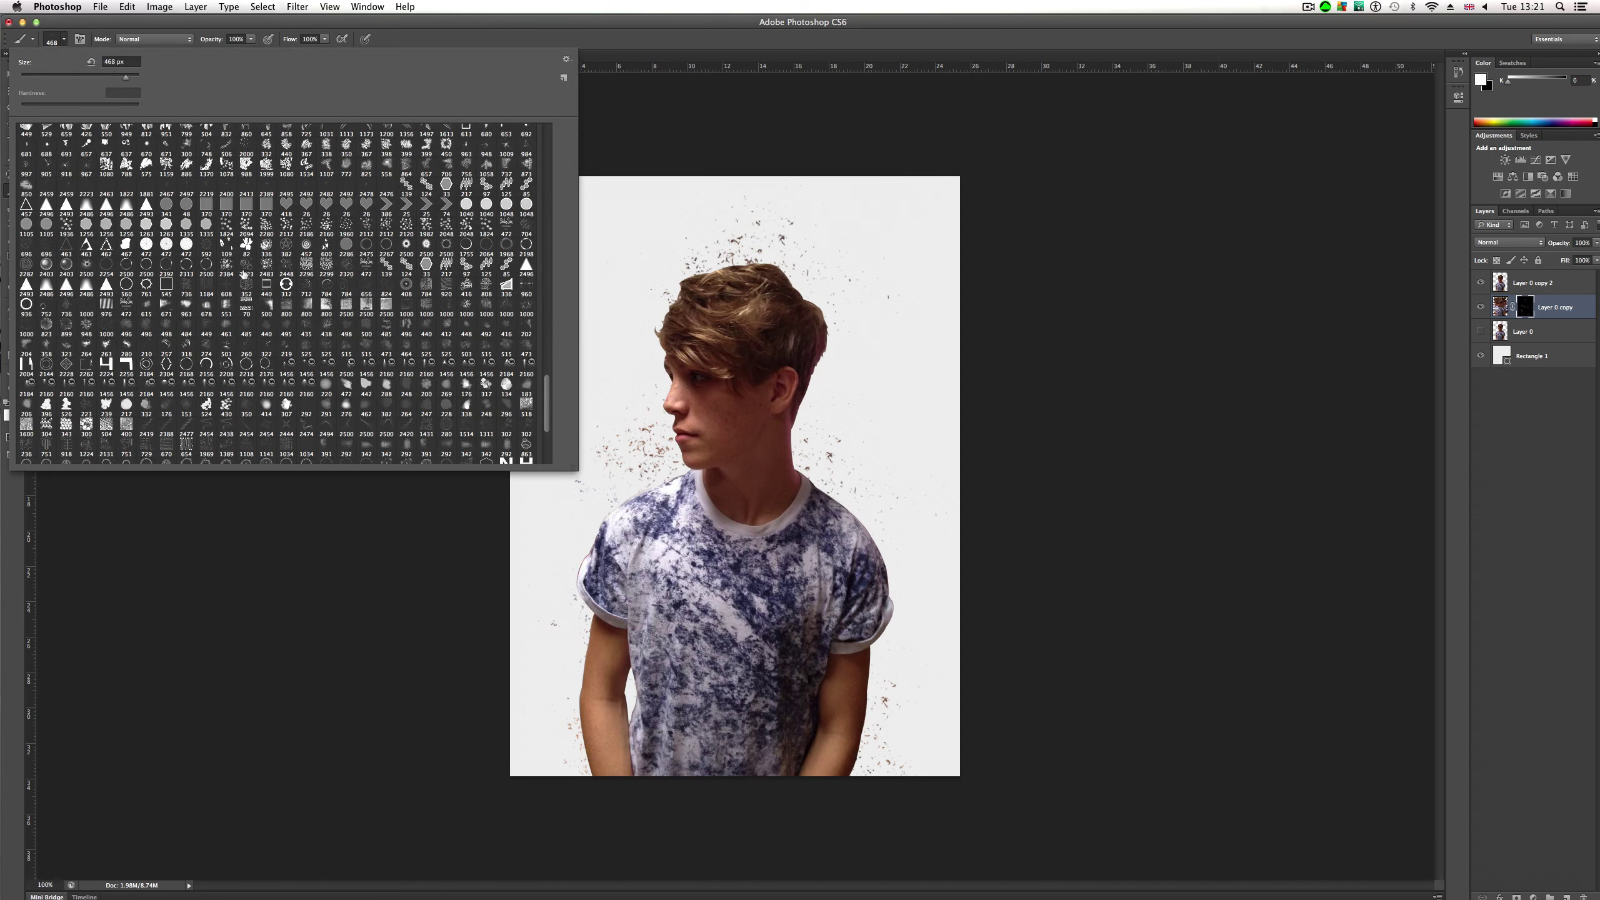
drag(548, 396, 550, 265)
click(106, 319)
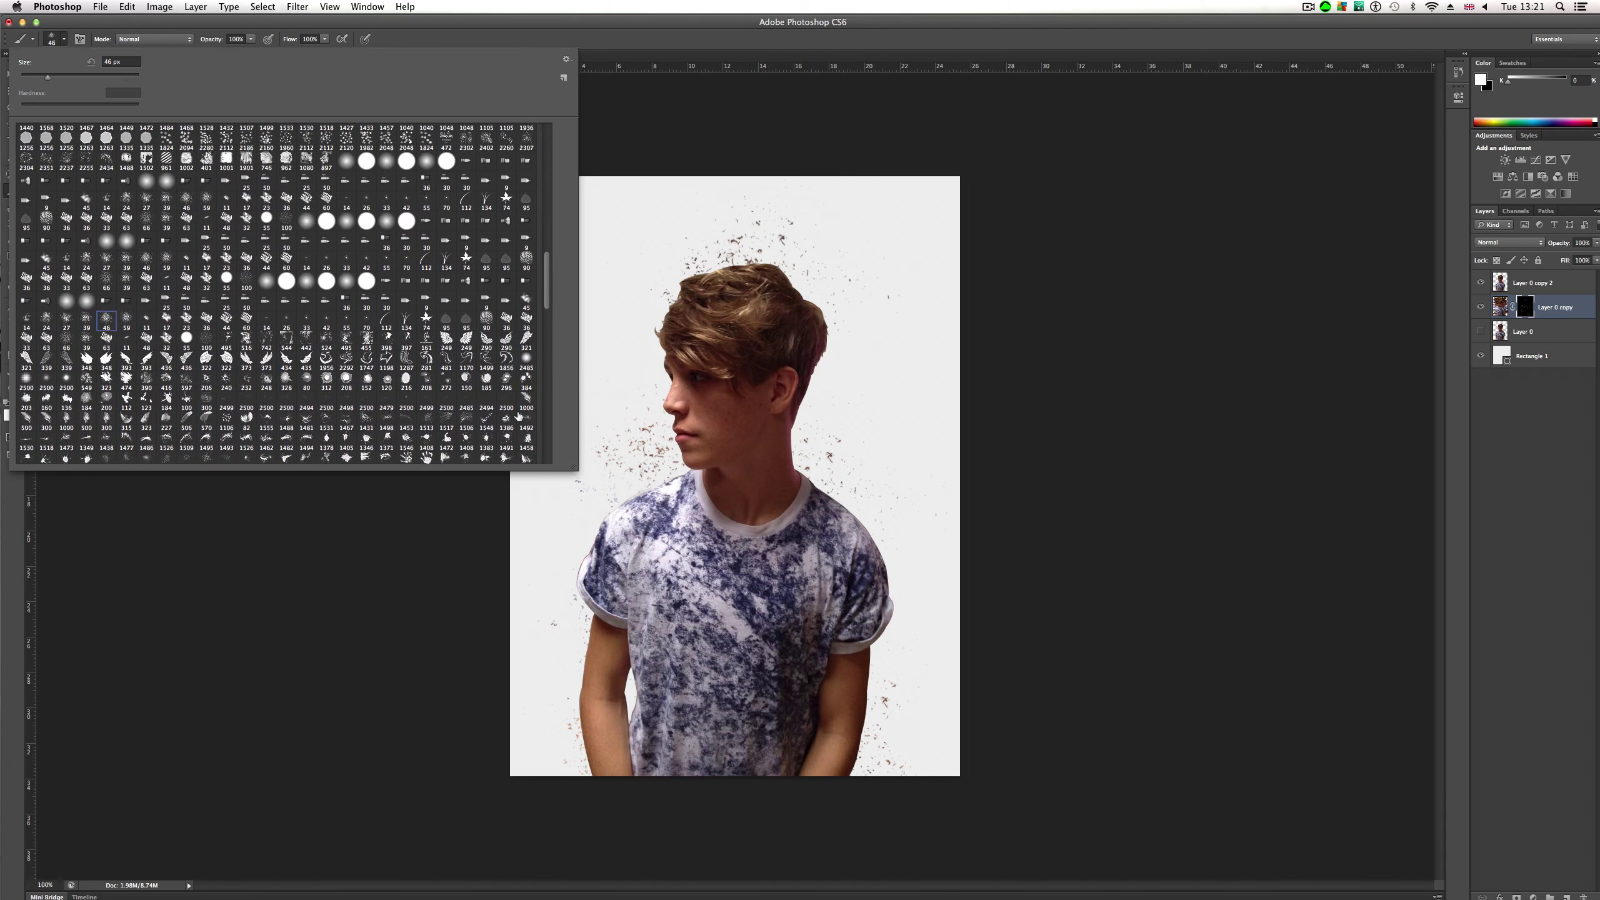
drag(547, 277, 547, 285)
click(526, 376)
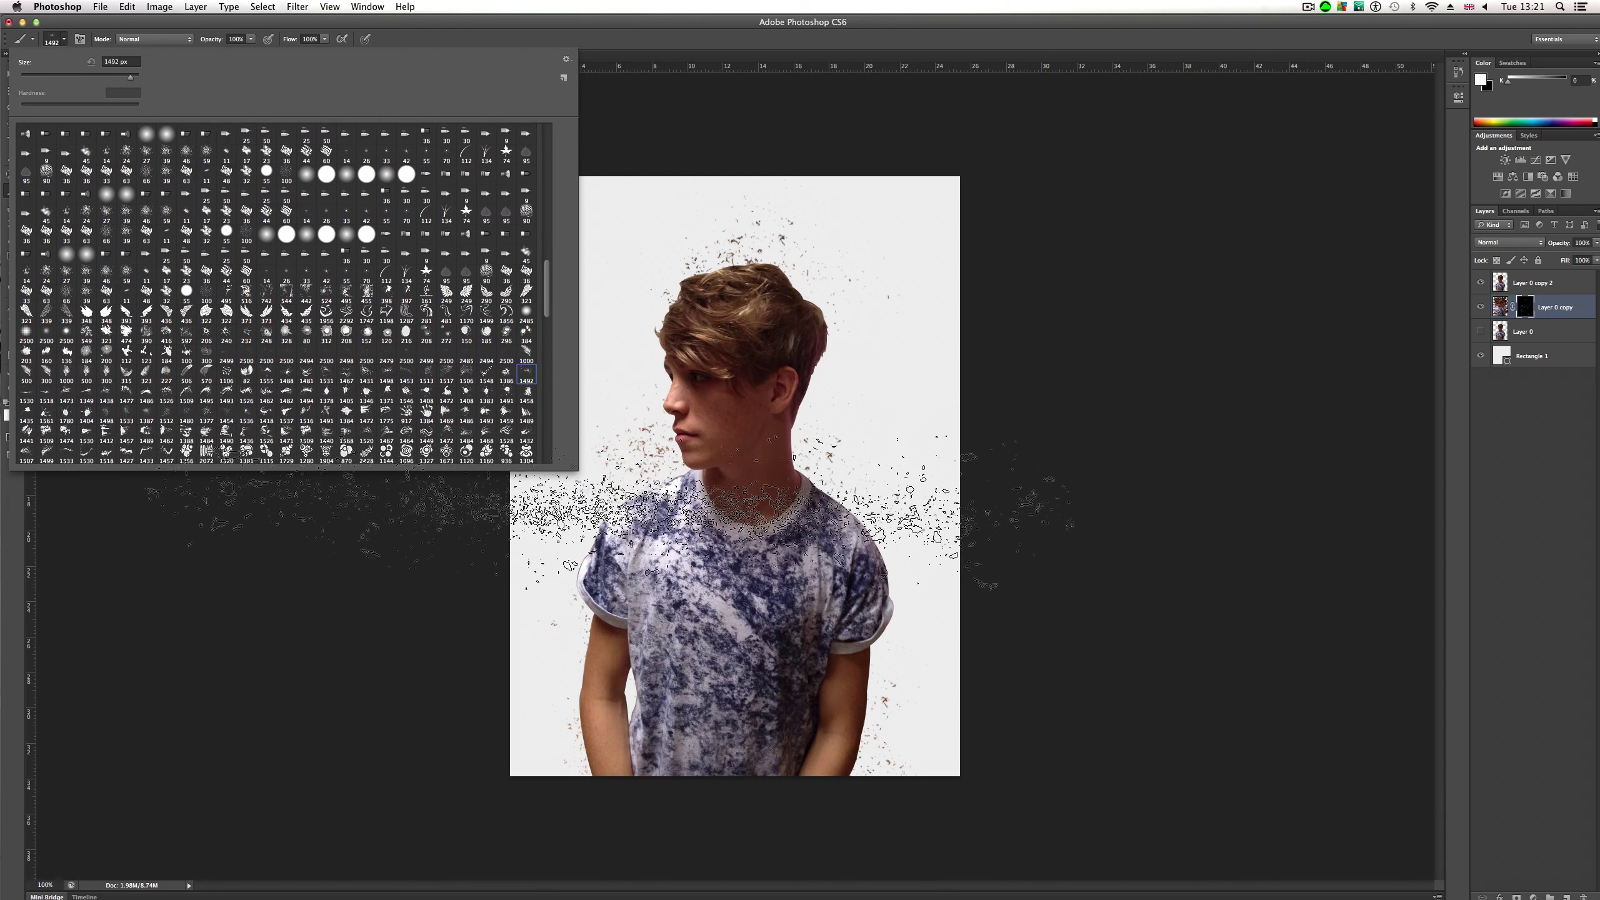
click(386, 355)
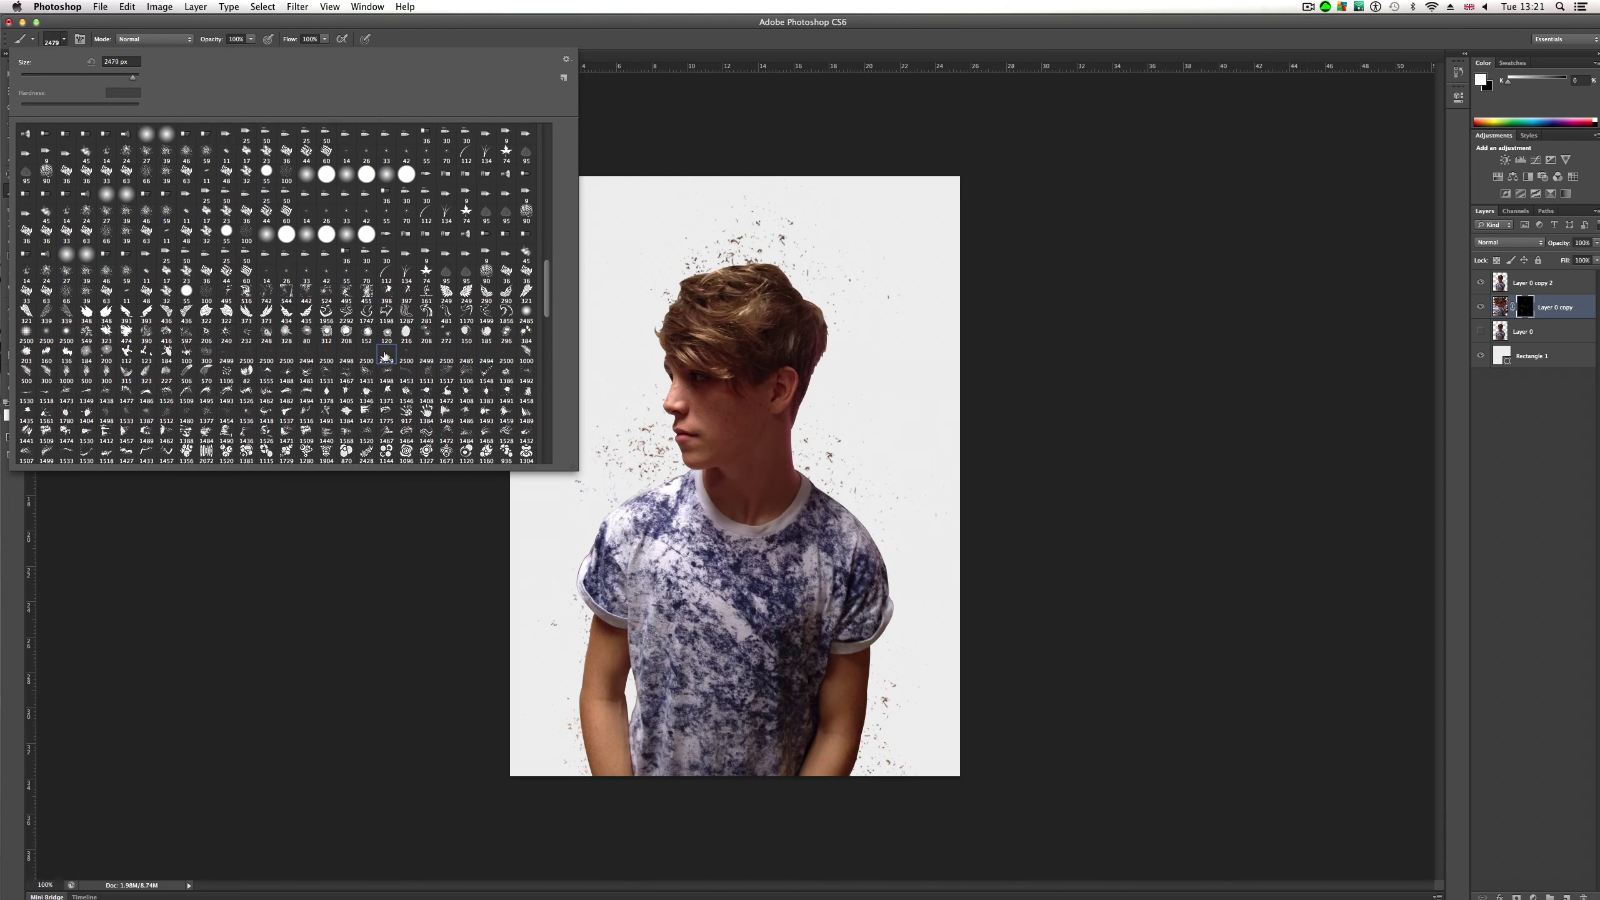
click(653, 385)
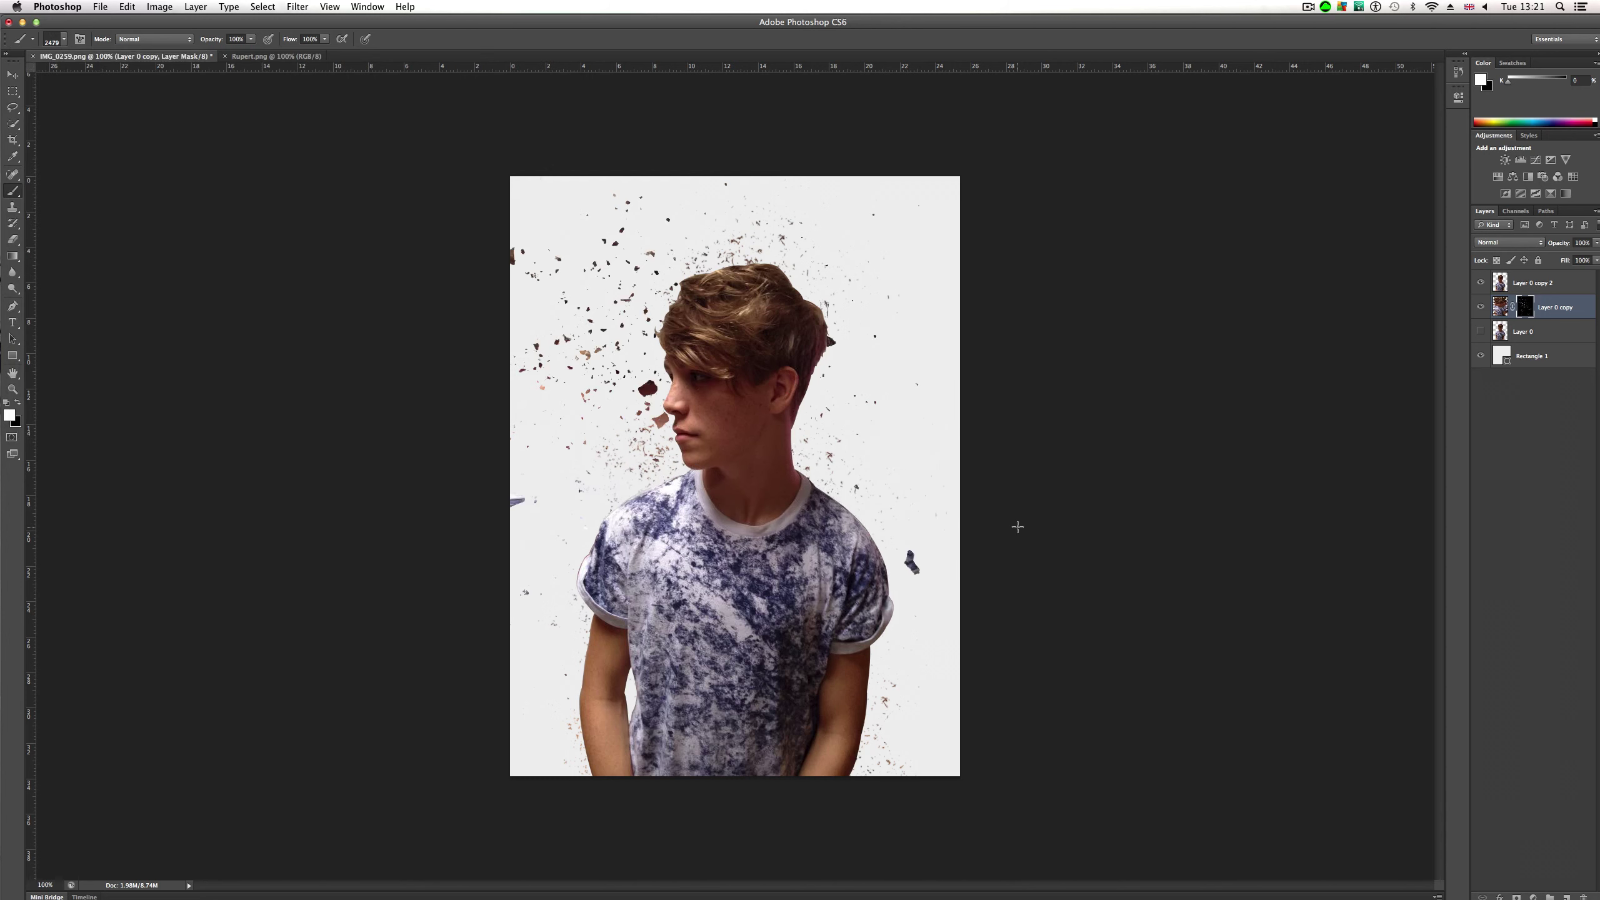
key(super+z)
click(798, 459)
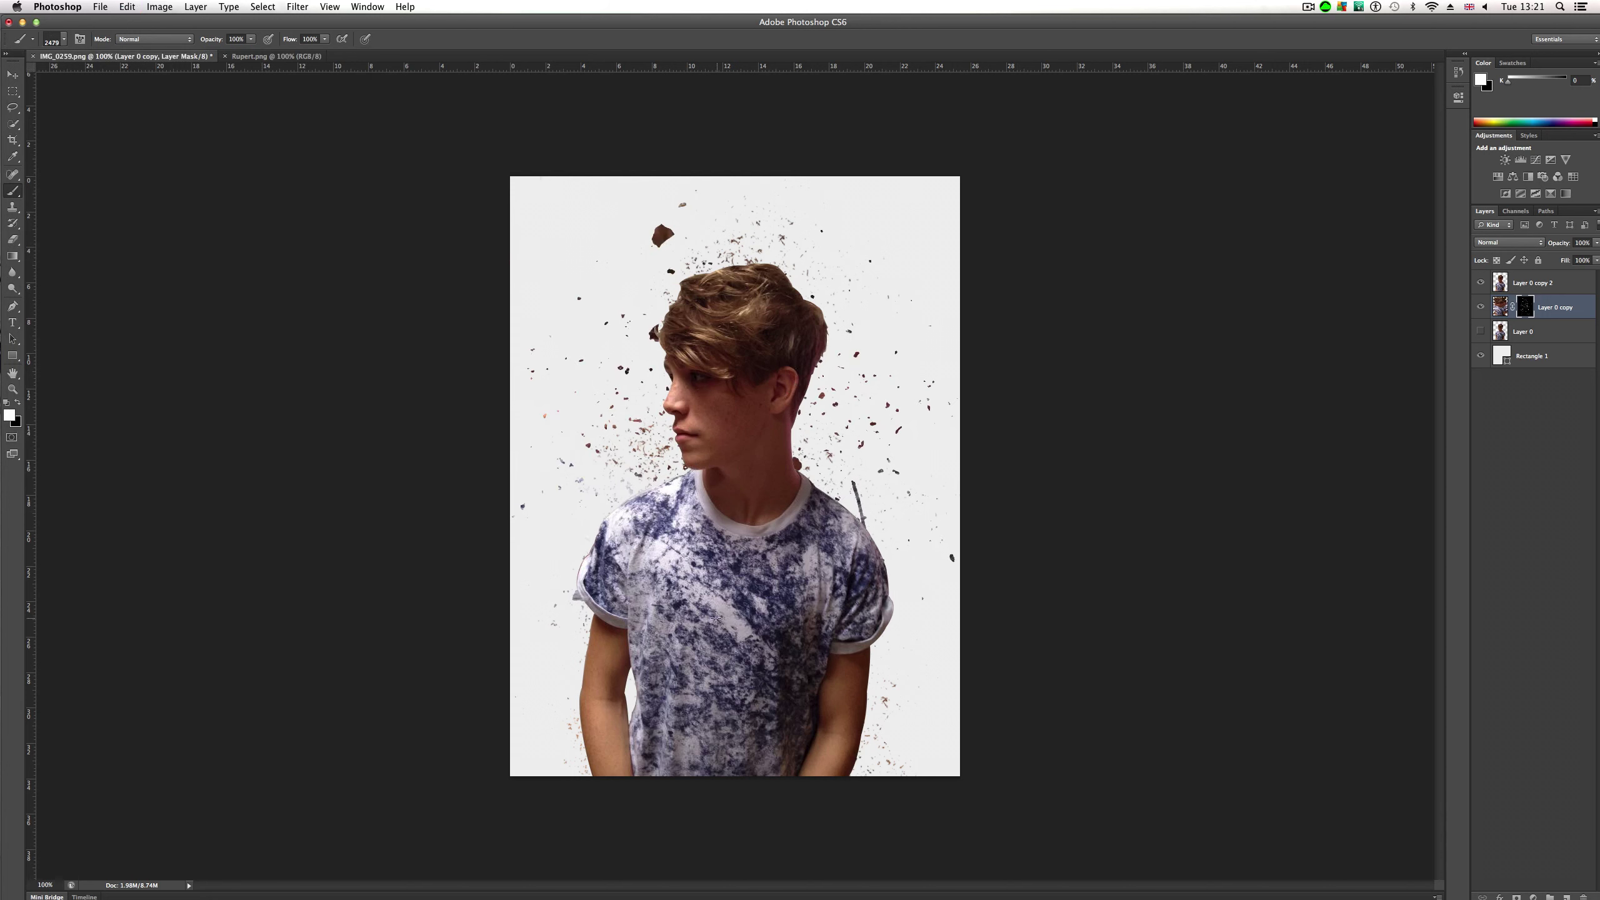
key(super+z)
Step: Stamp the 1454 px splatter brush, reduced to 737 px, on Layer 0 copy's mask around the chin, neck, both lower arms and hair
click(63, 39)
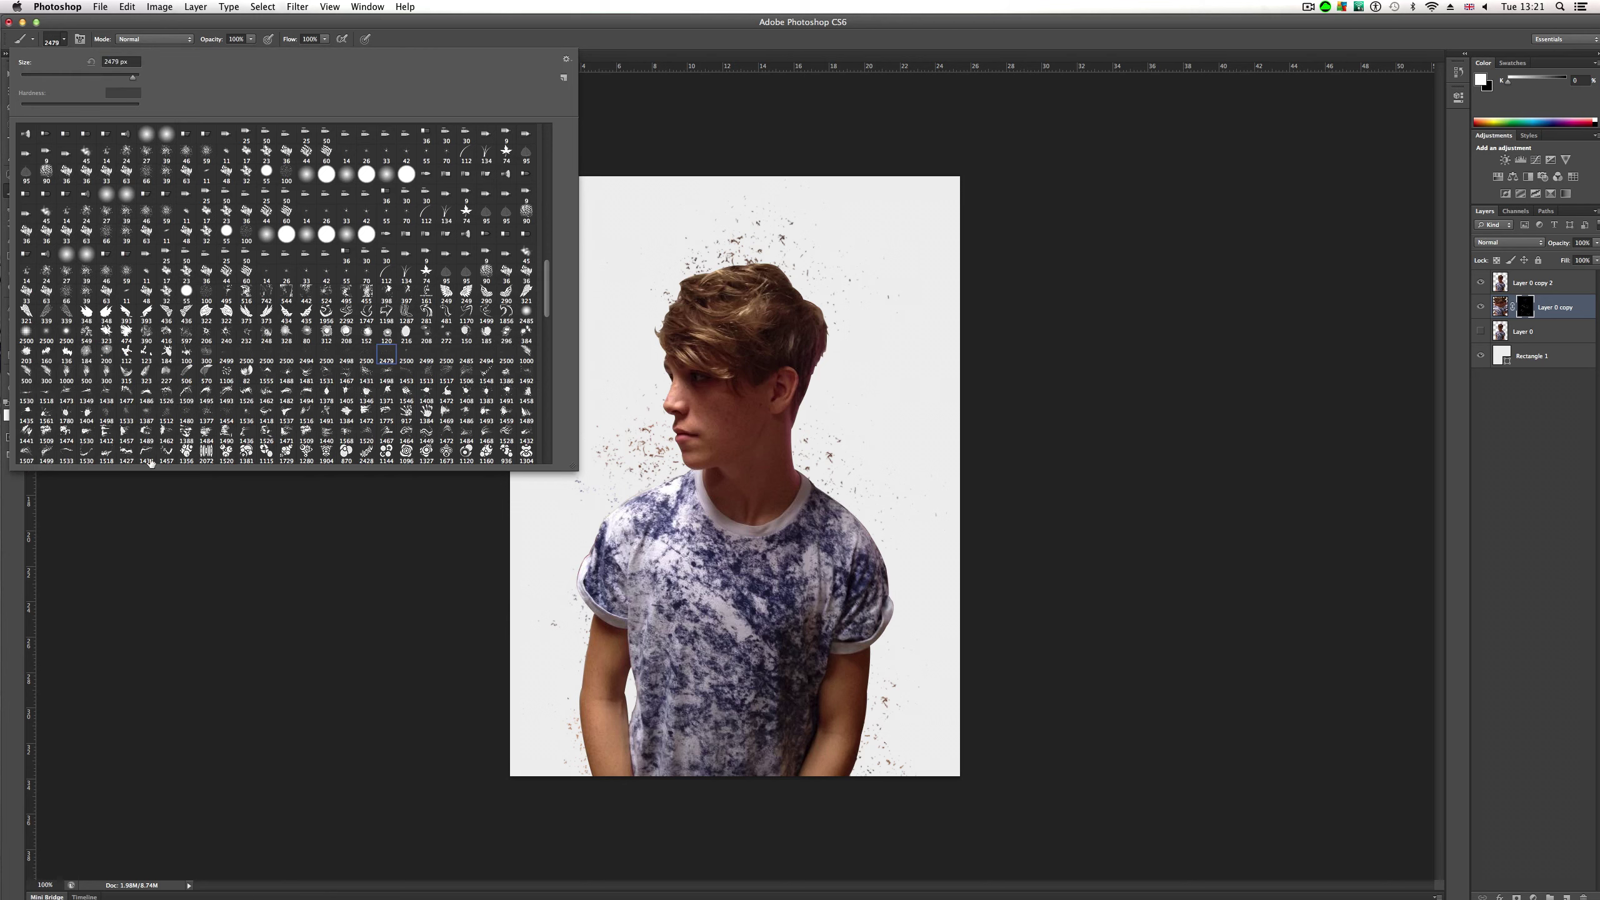
click(227, 415)
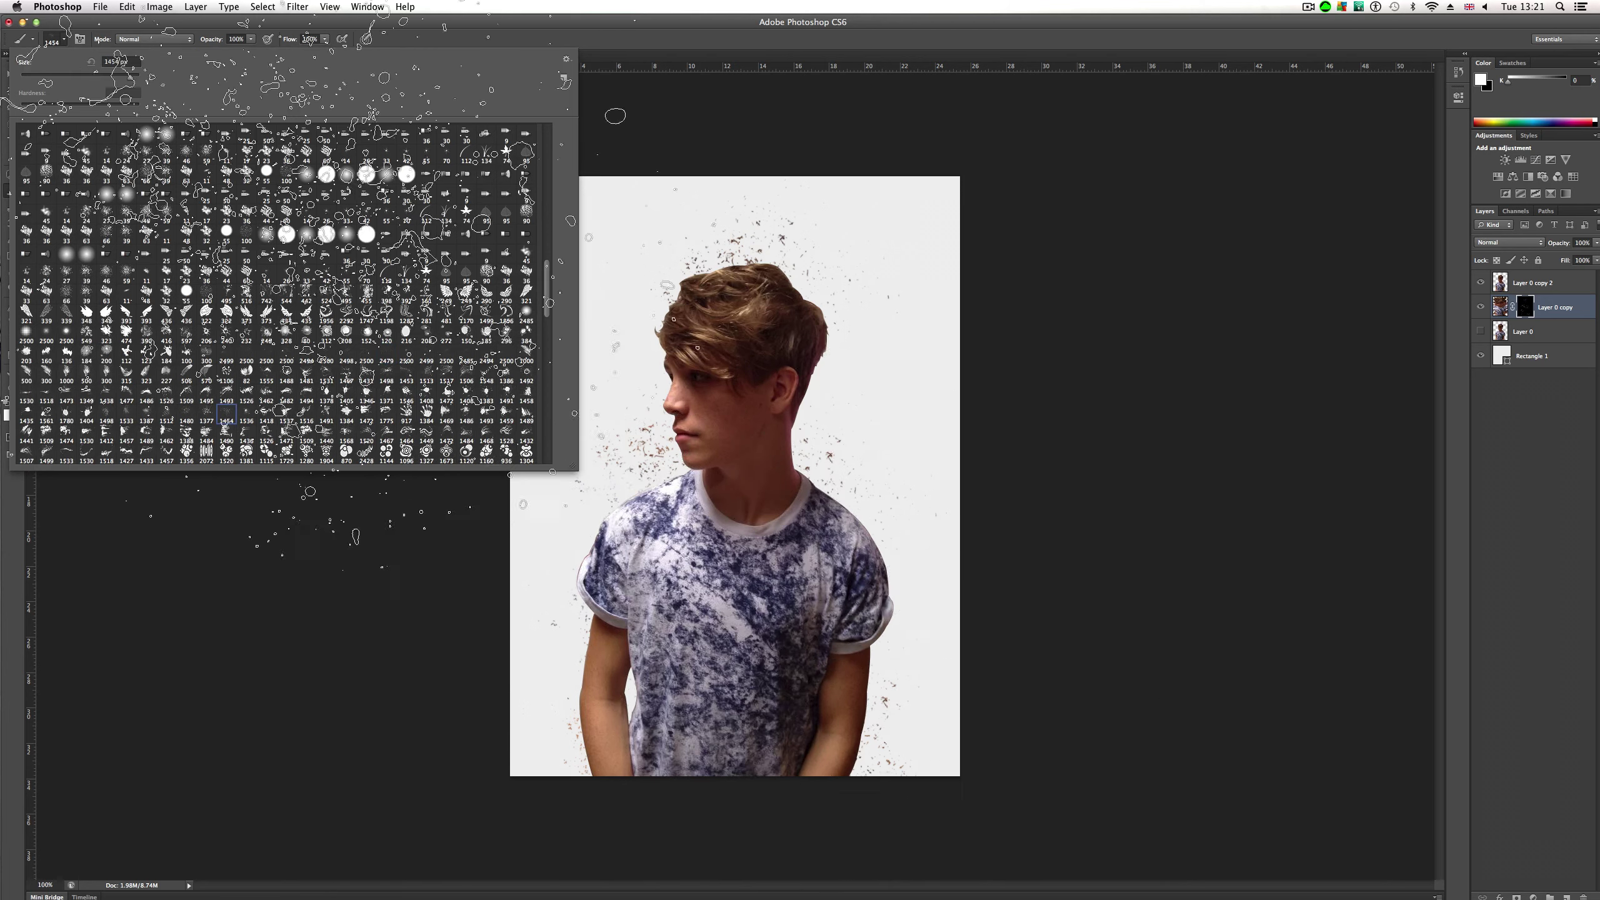
drag(135, 75, 128, 88)
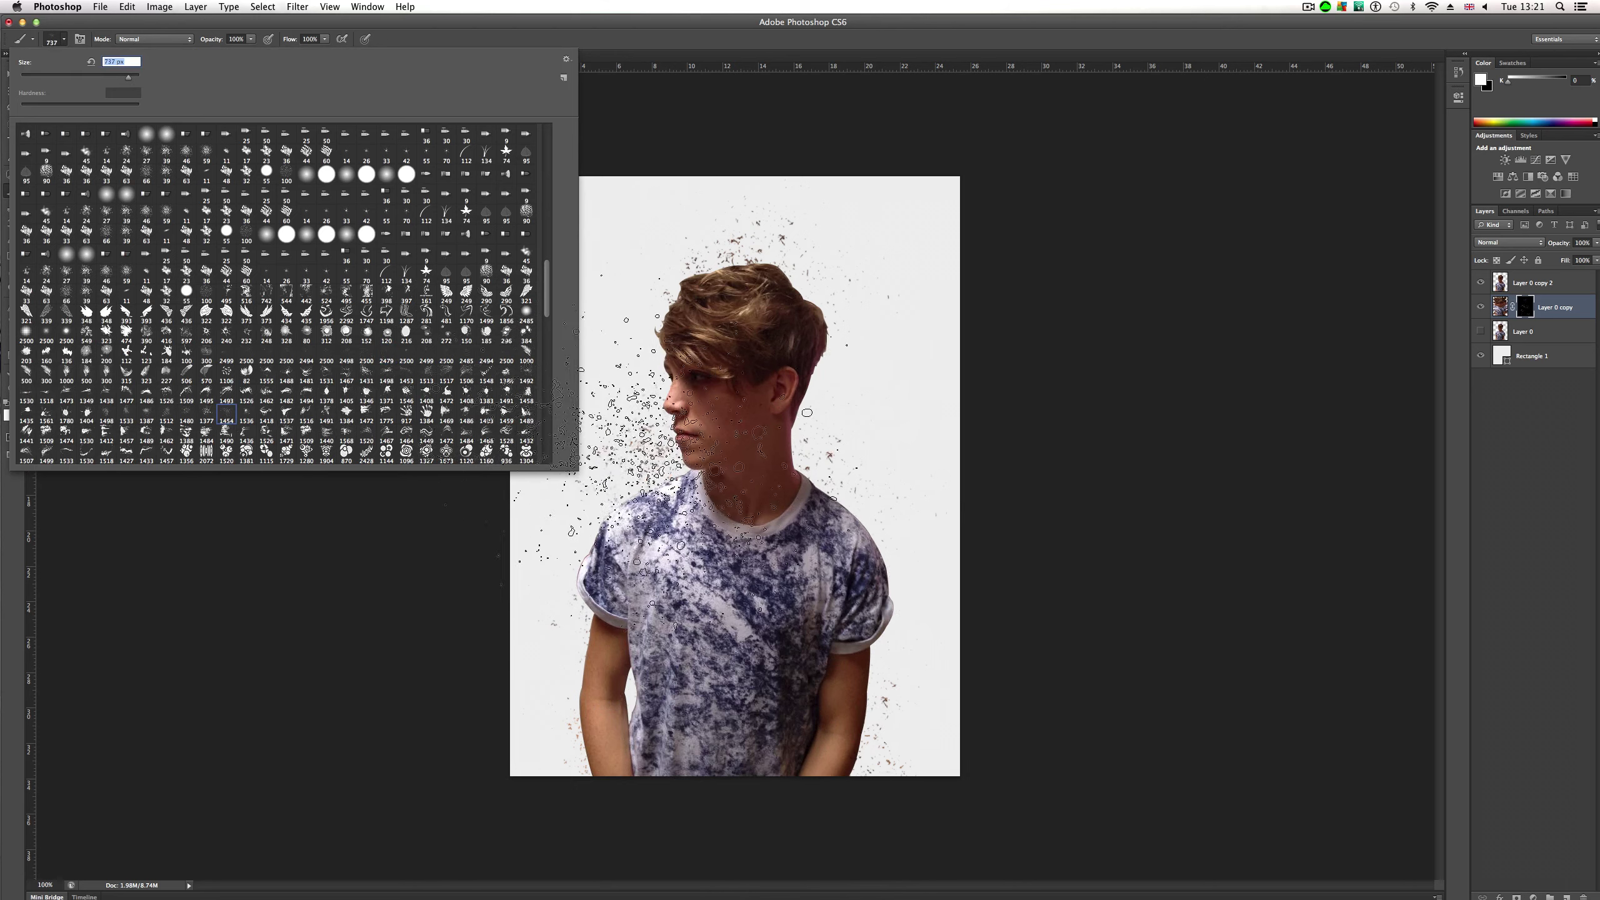
click(679, 503)
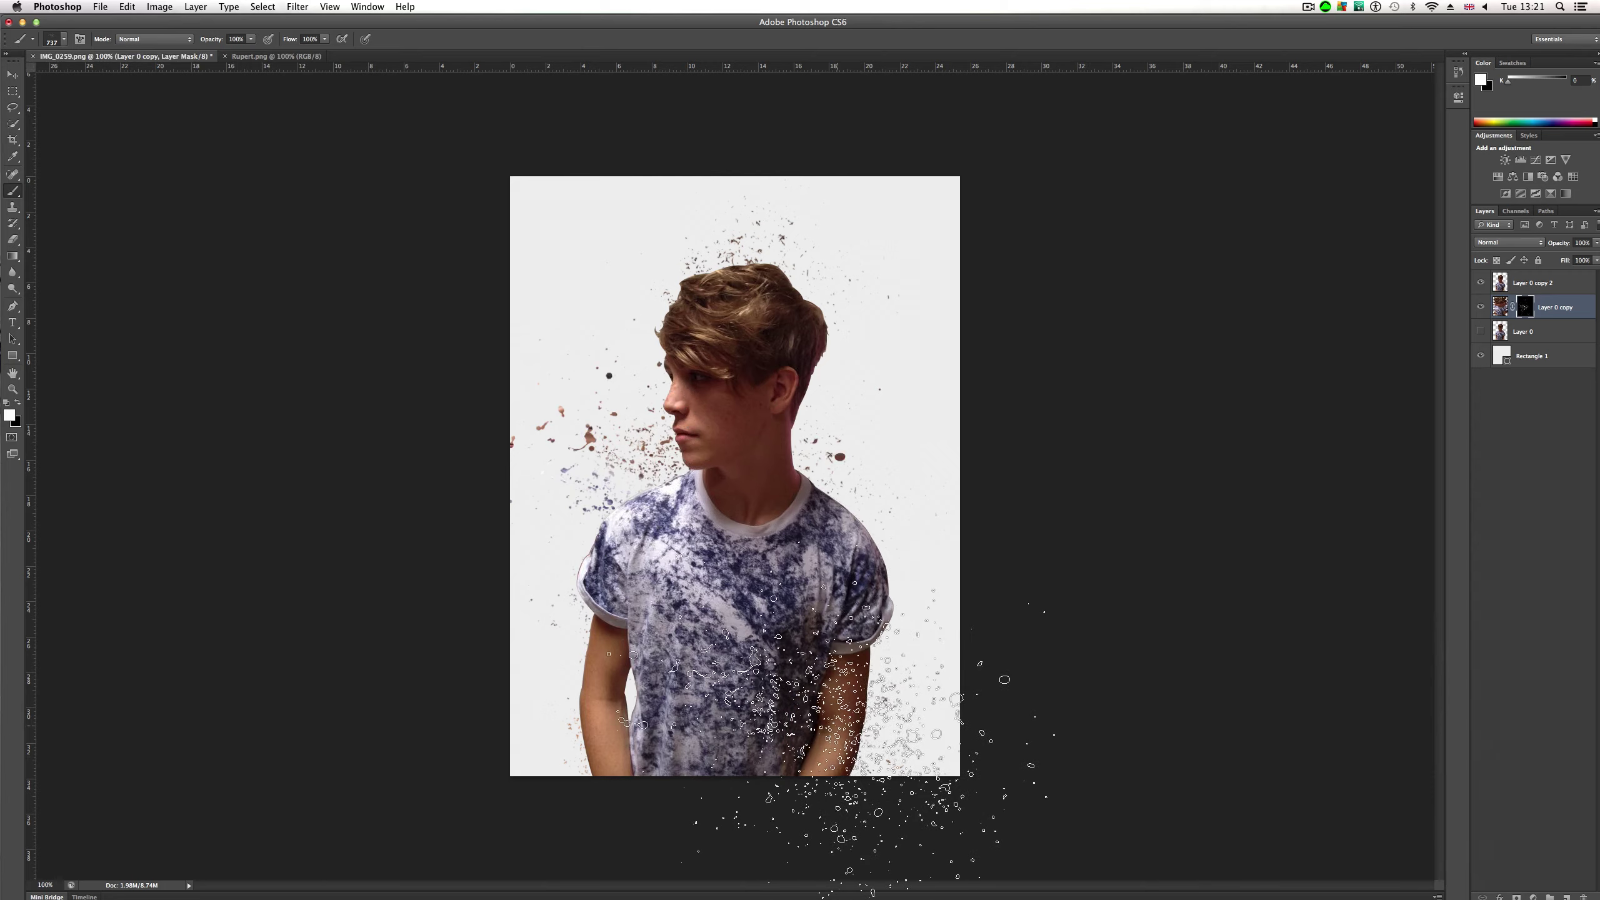
click(804, 689)
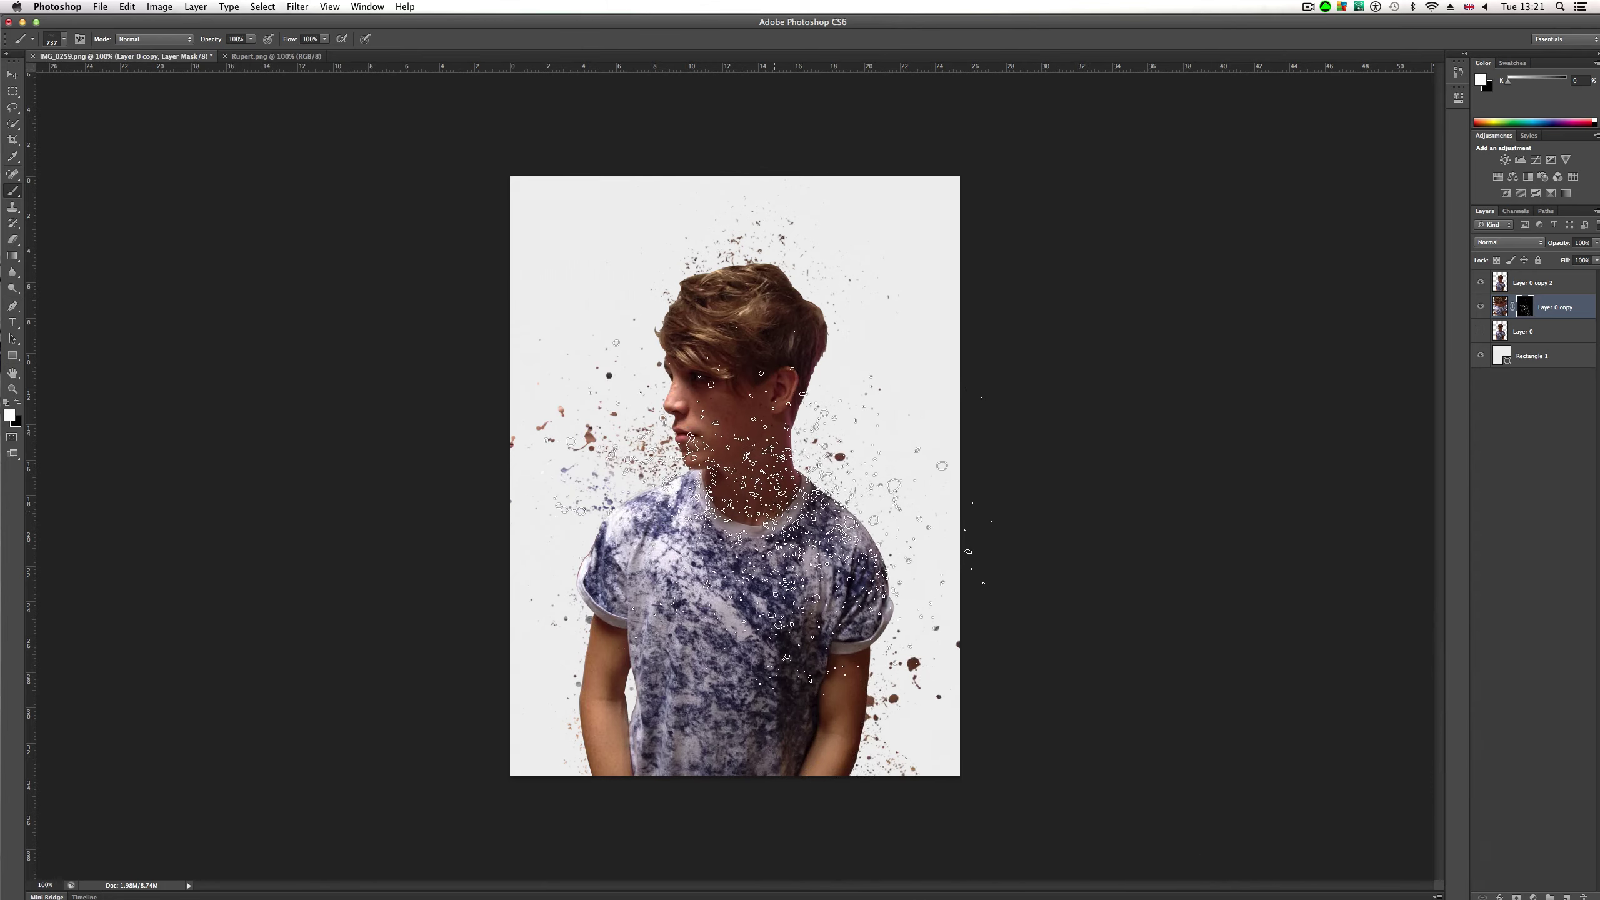
click(775, 511)
click(681, 750)
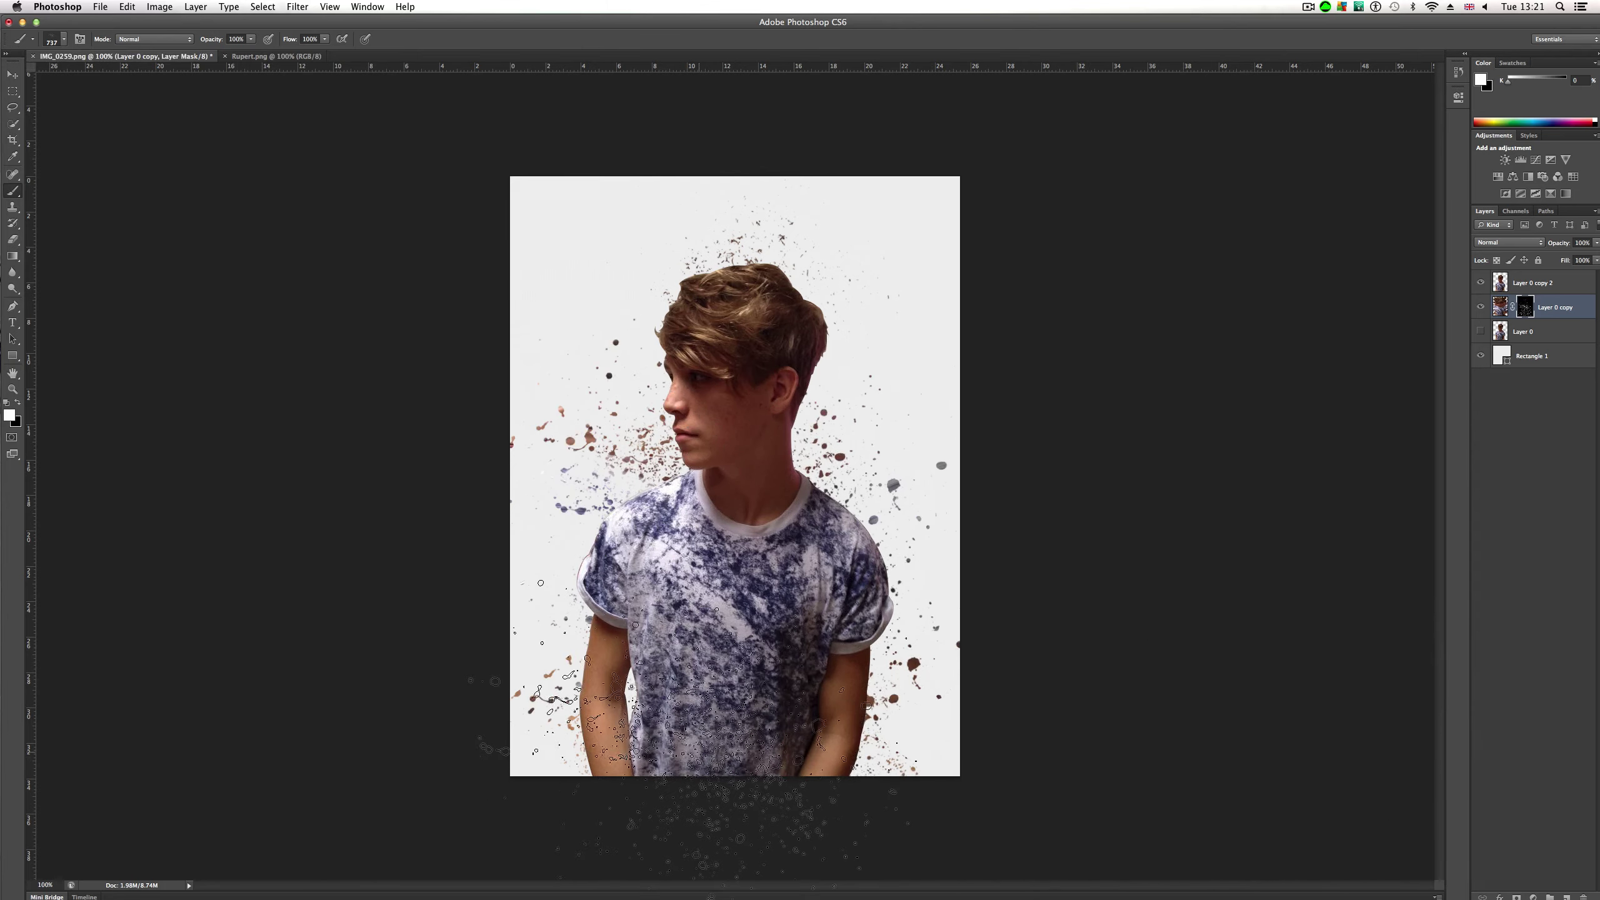
click(765, 312)
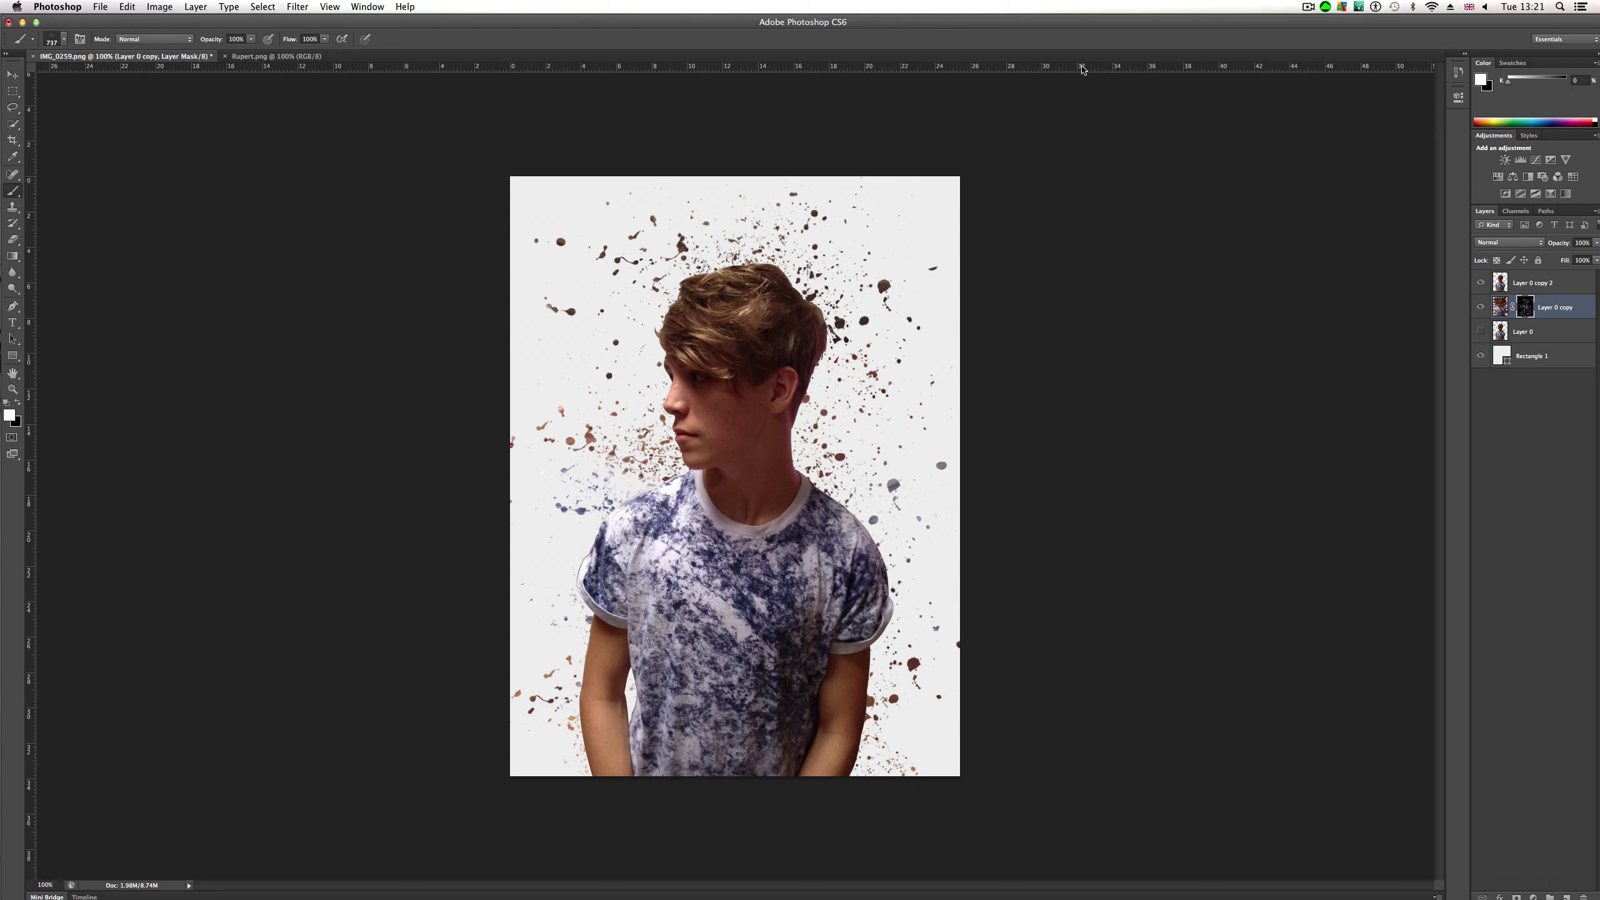
Step: Try a heavy 1377 px splatter stamp centred on the face on Layer 0 copy's mask, and undo it
click(64, 43)
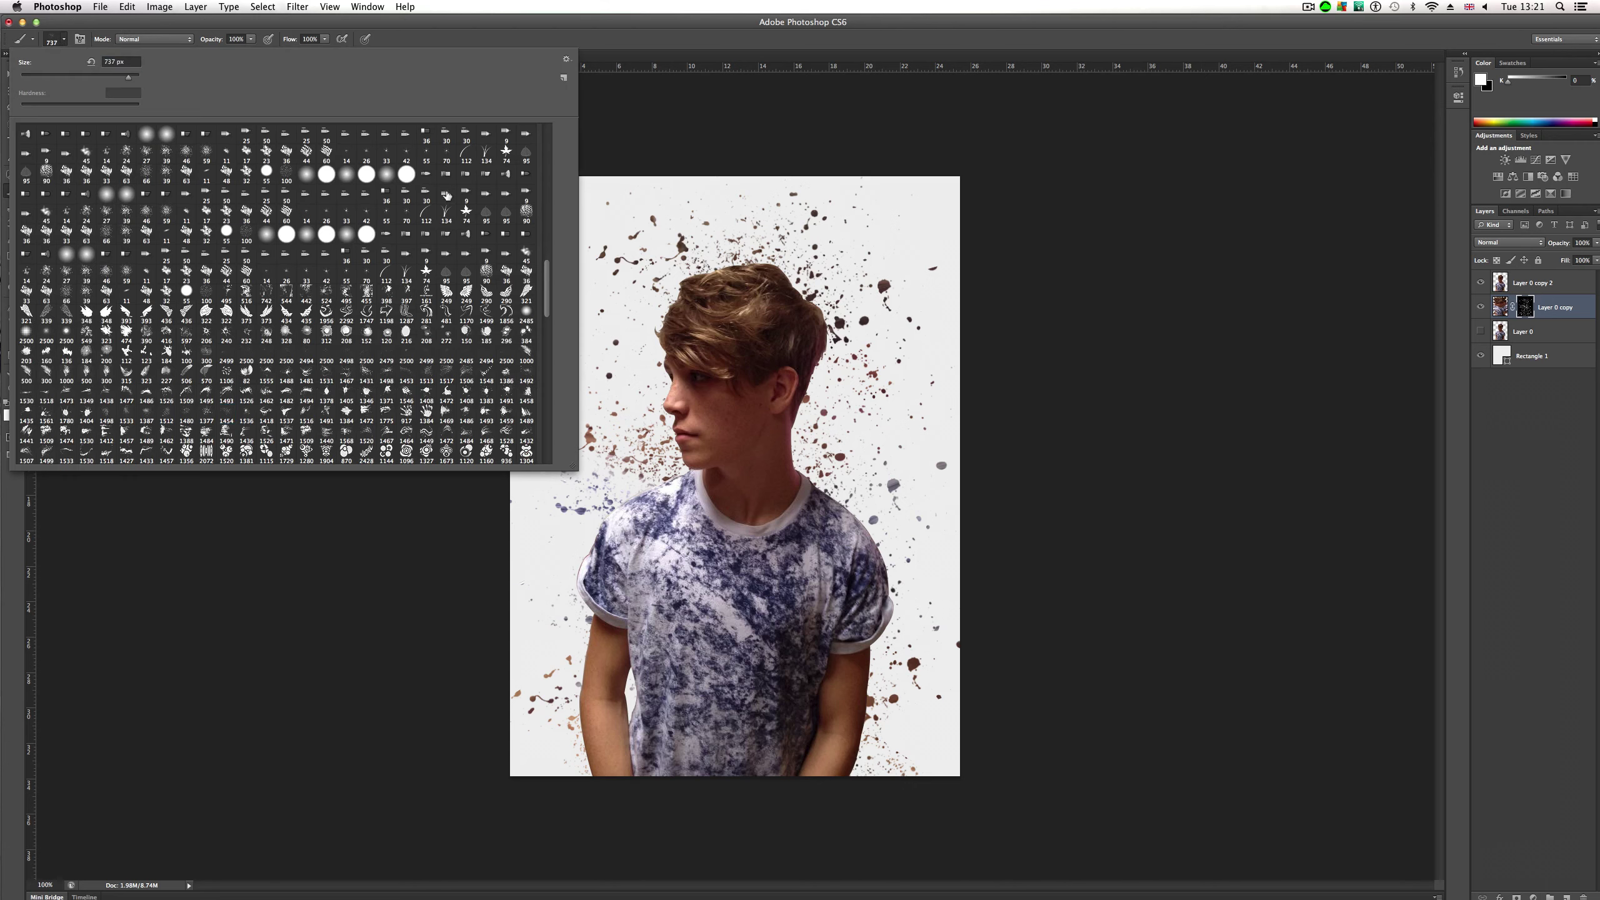
click(207, 413)
click(697, 418)
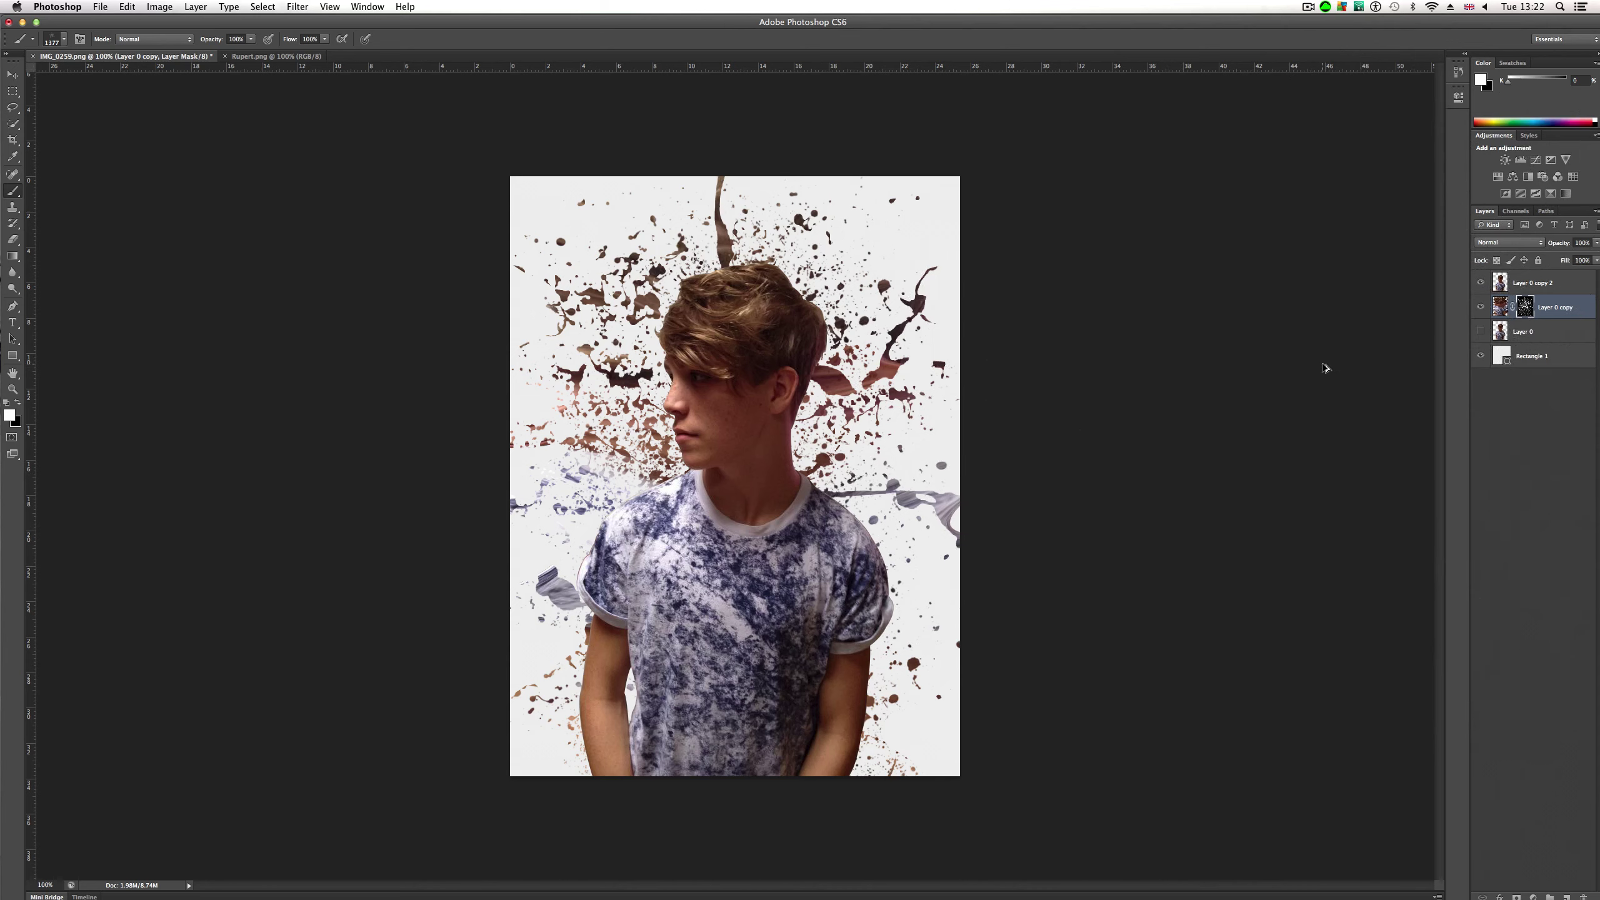
key(super+z)
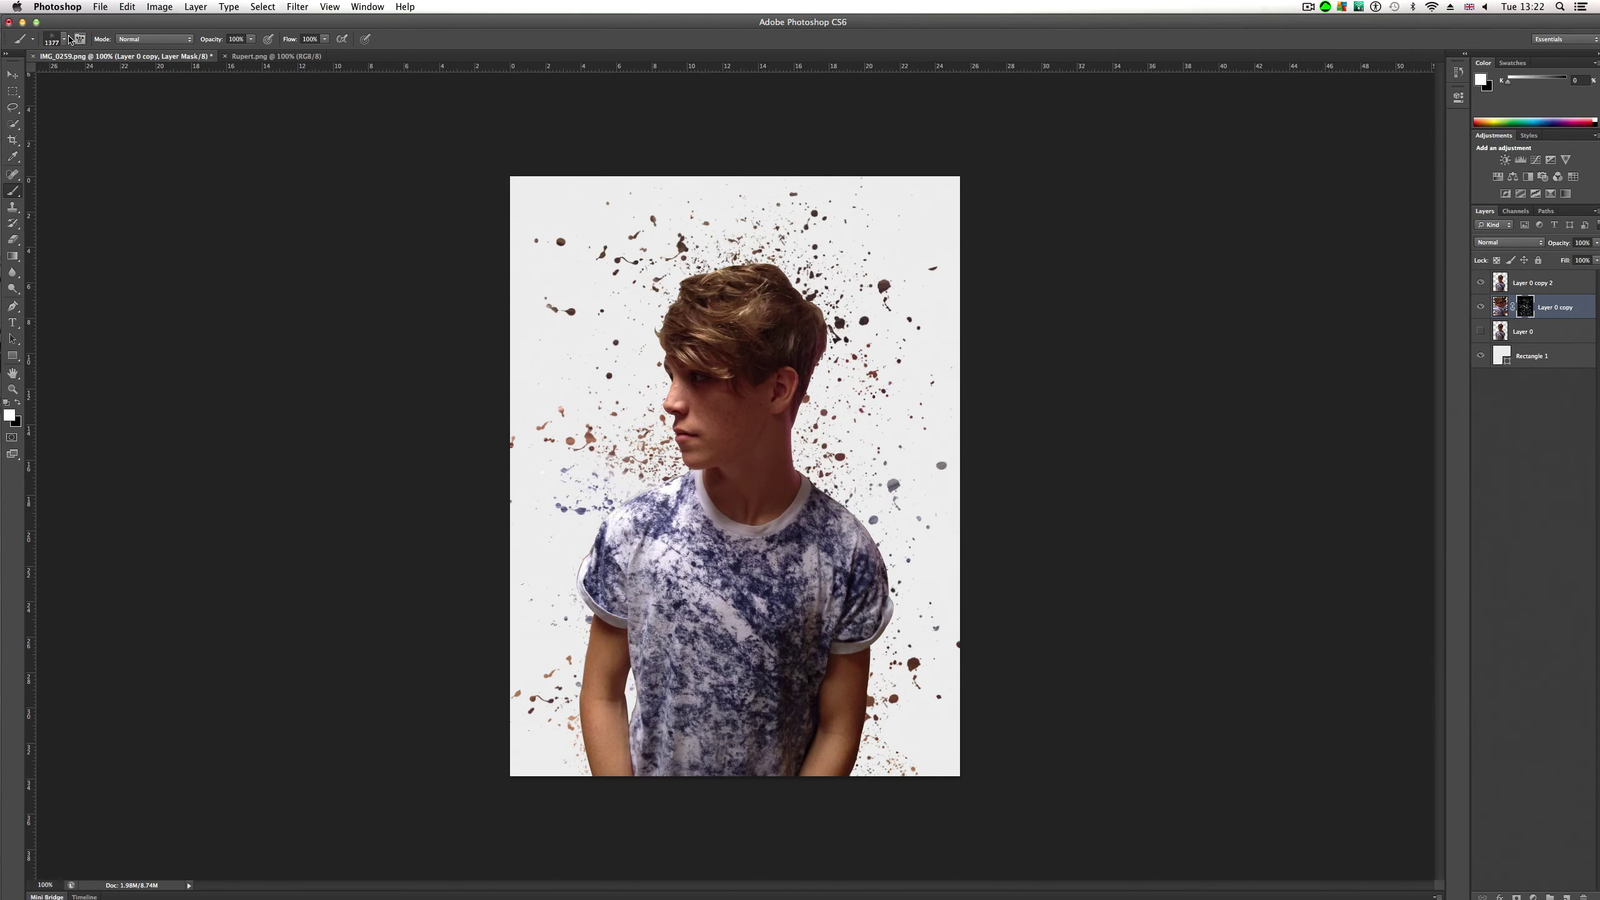
Step: Try the 1304 px circular shape brush centred on the neck on Layer 0 copy's mask, and undo the stamp
click(63, 40)
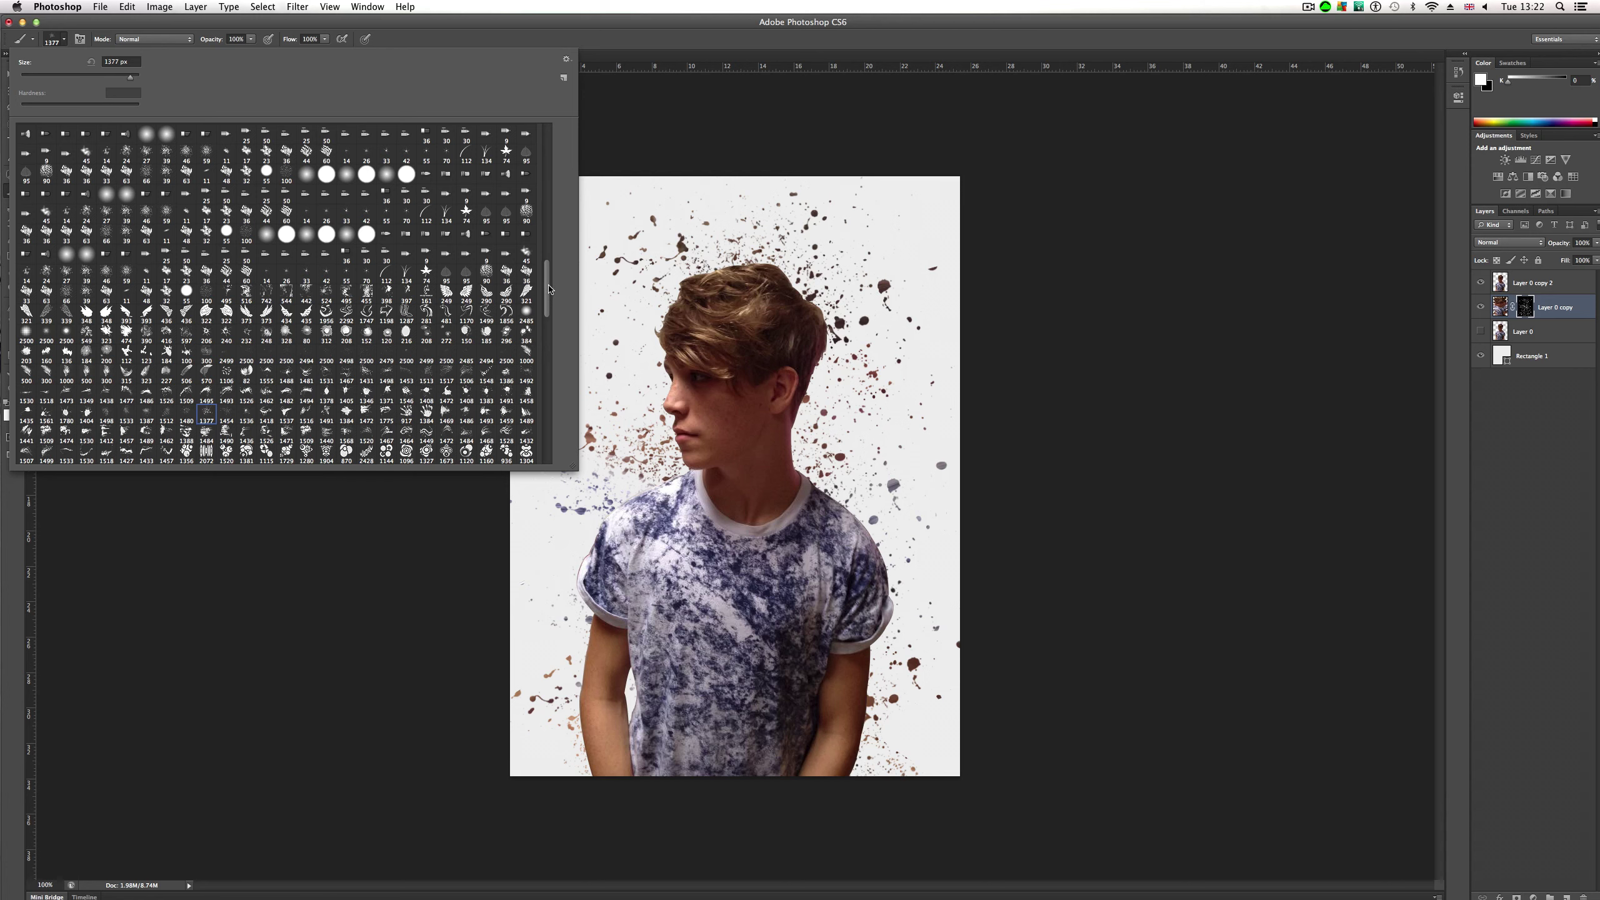
drag(548, 288, 548, 305)
click(531, 403)
click(707, 452)
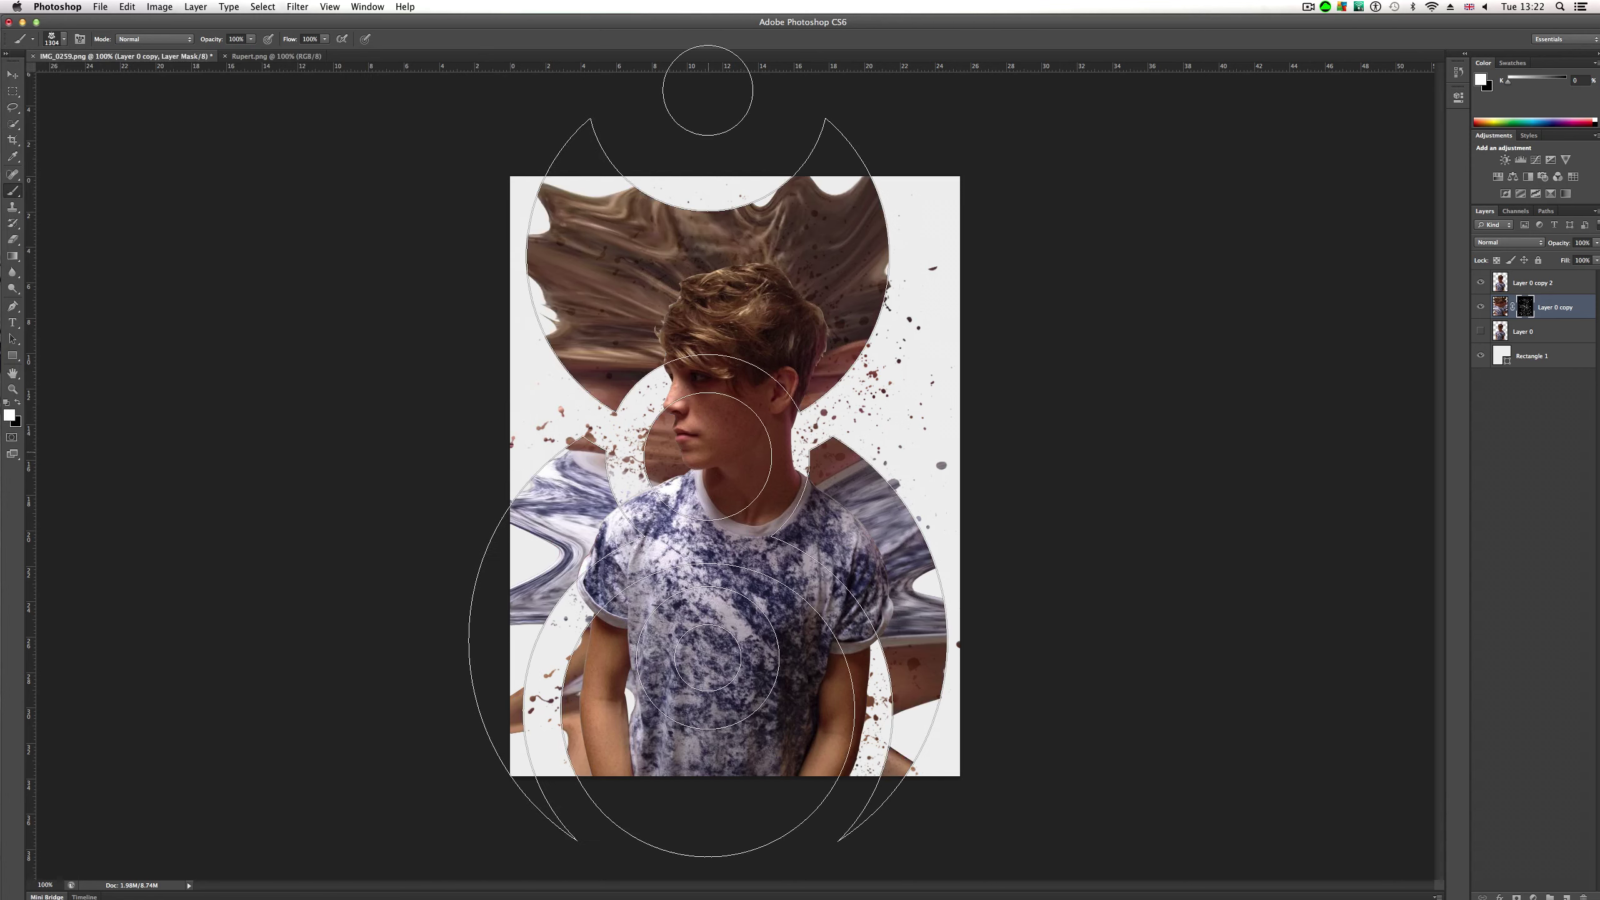
key(super+z)
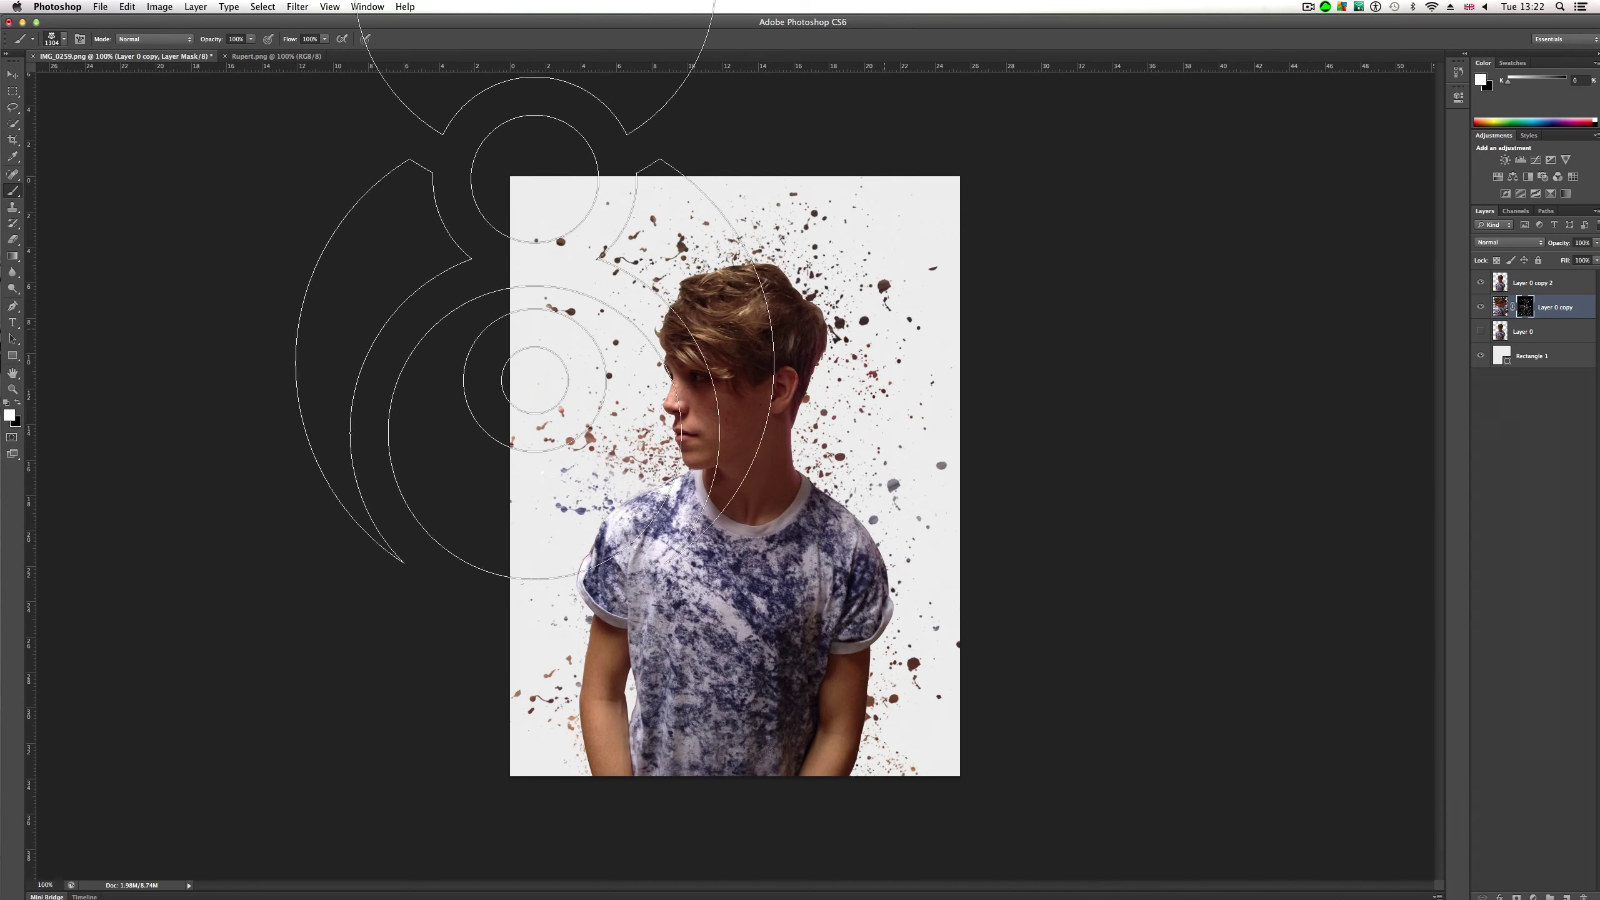
Step: Try a 2489 px brush stamp over the hair on Layer 0 copy's mask, and undo it
click(63, 42)
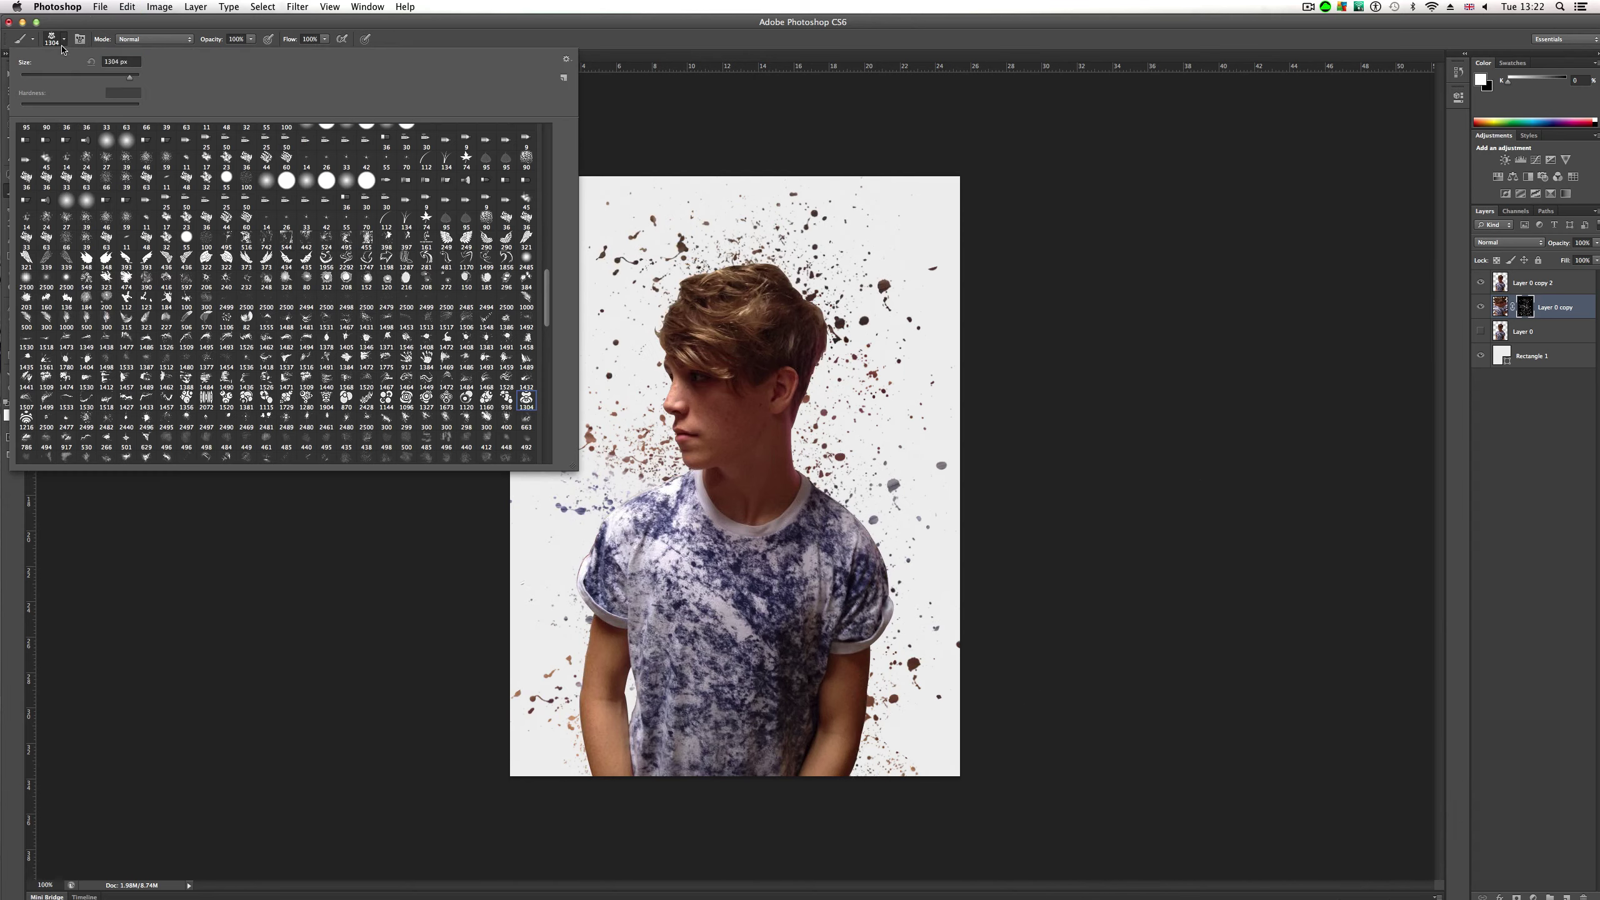
click(287, 421)
click(764, 302)
key(super+z)
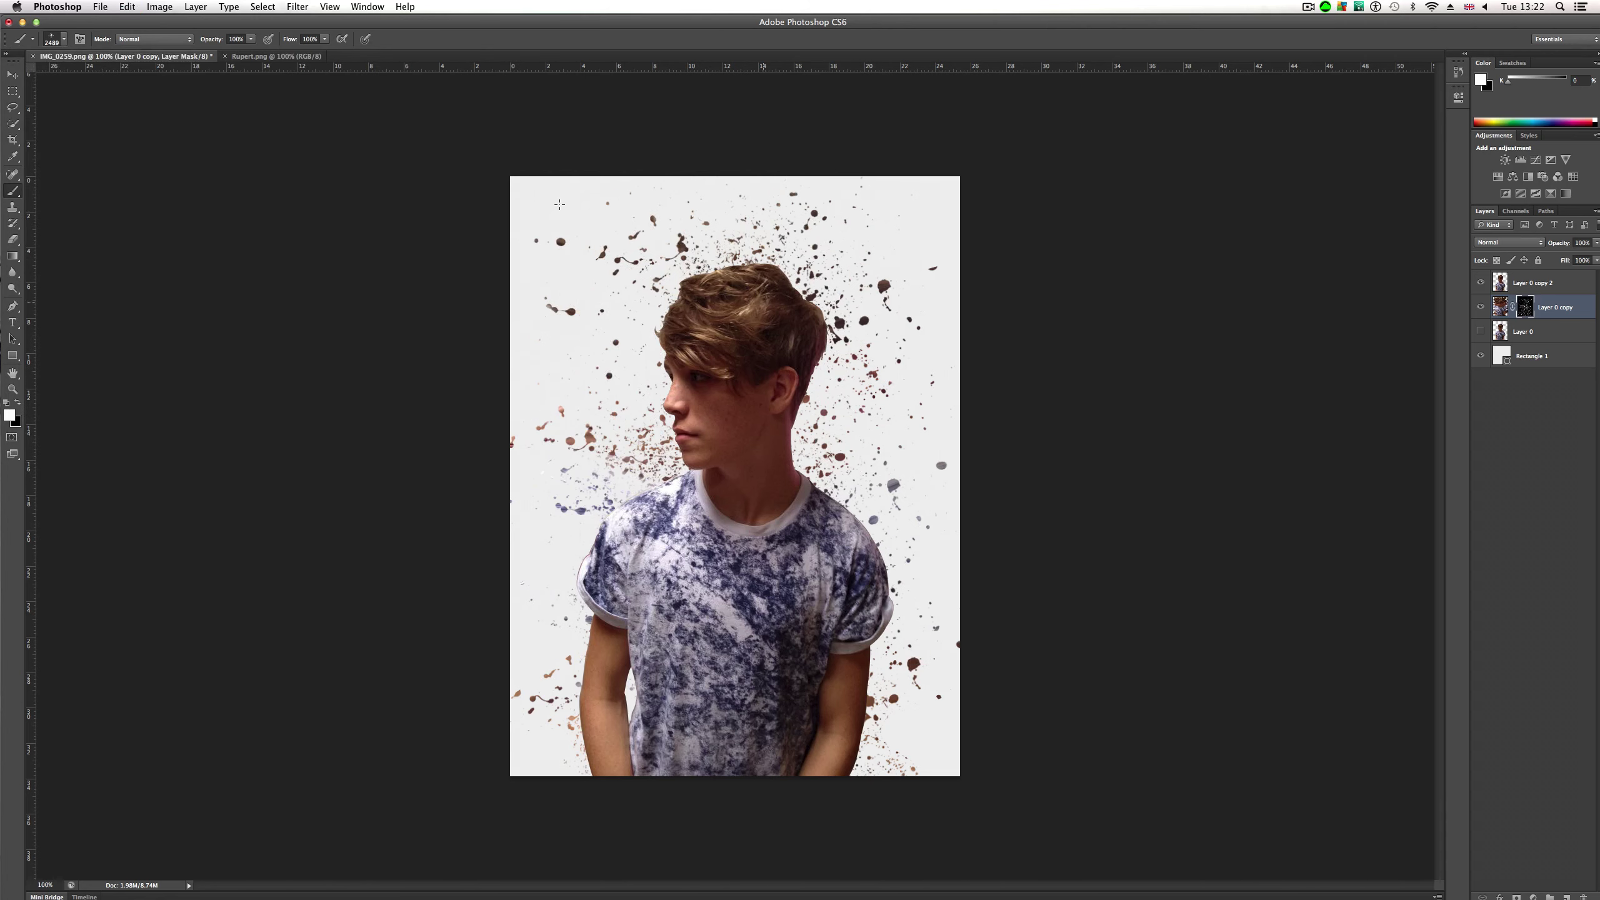
Step: Stamp the 1122 px handwriting brush across the torso on Layer 0 copy's mask, undoing a first stamp placed over the face
click(64, 40)
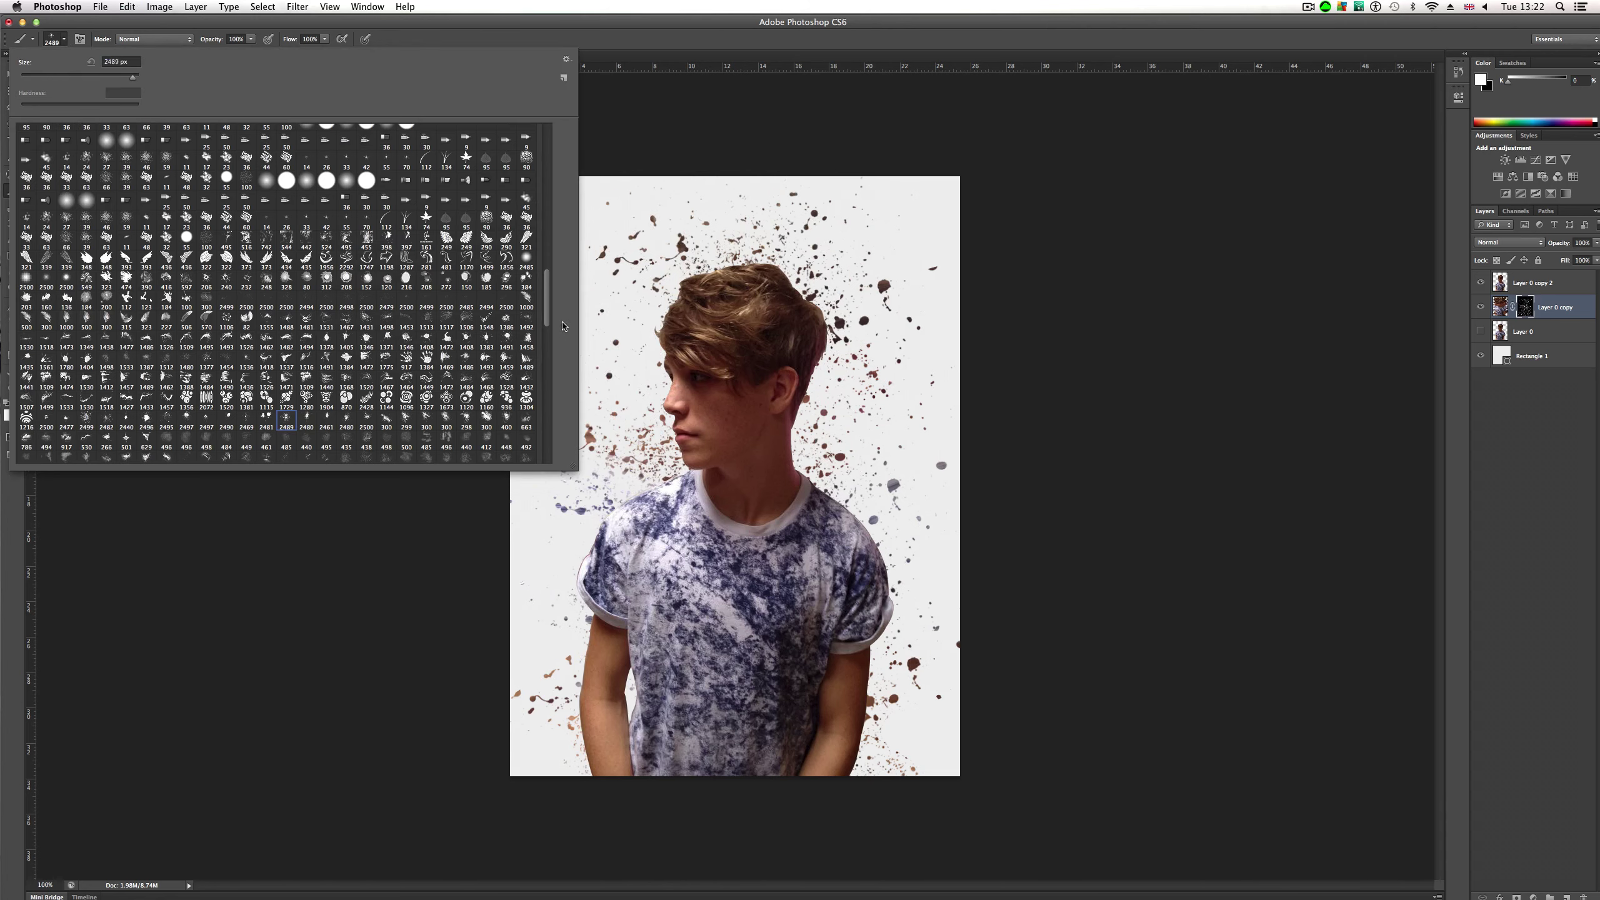
drag(544, 299, 542, 322)
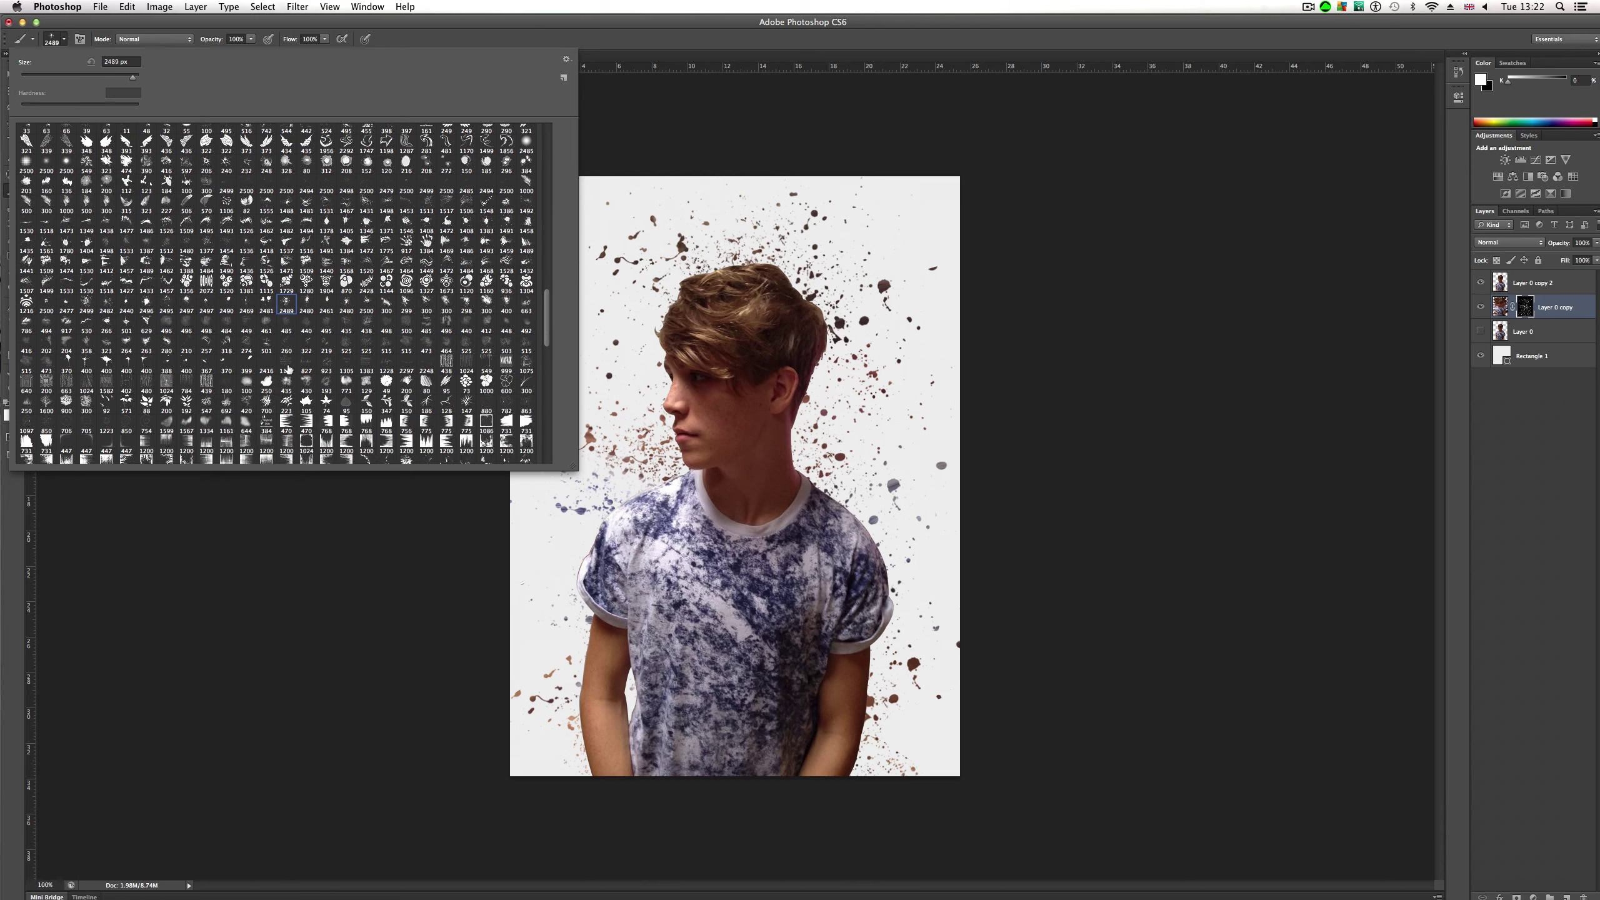
click(288, 369)
click(689, 410)
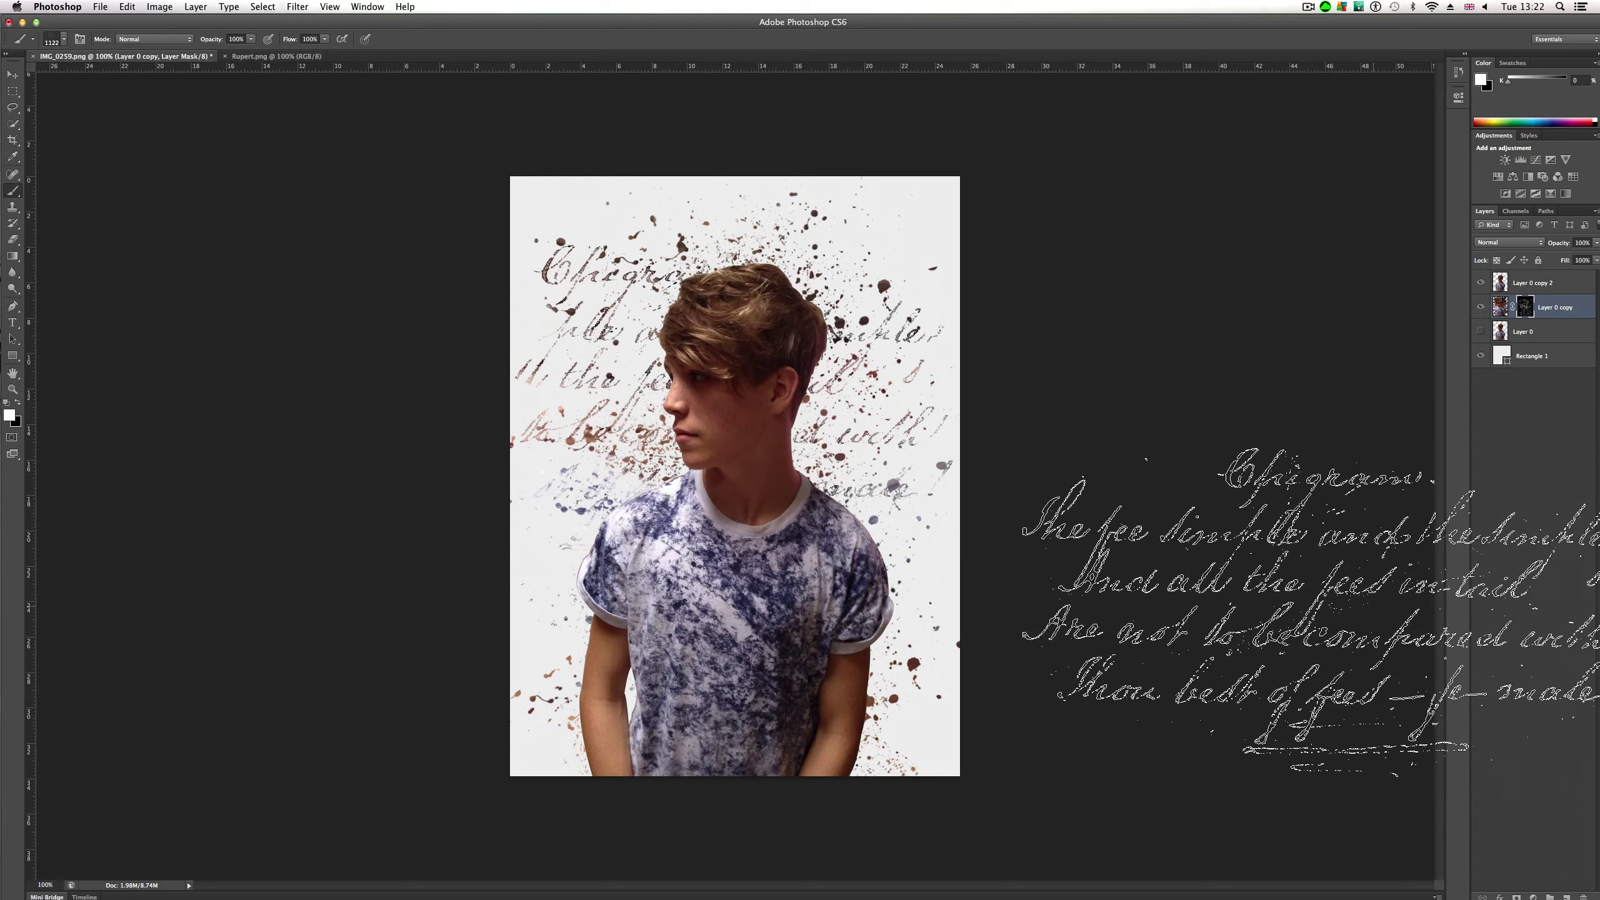
key(super+z)
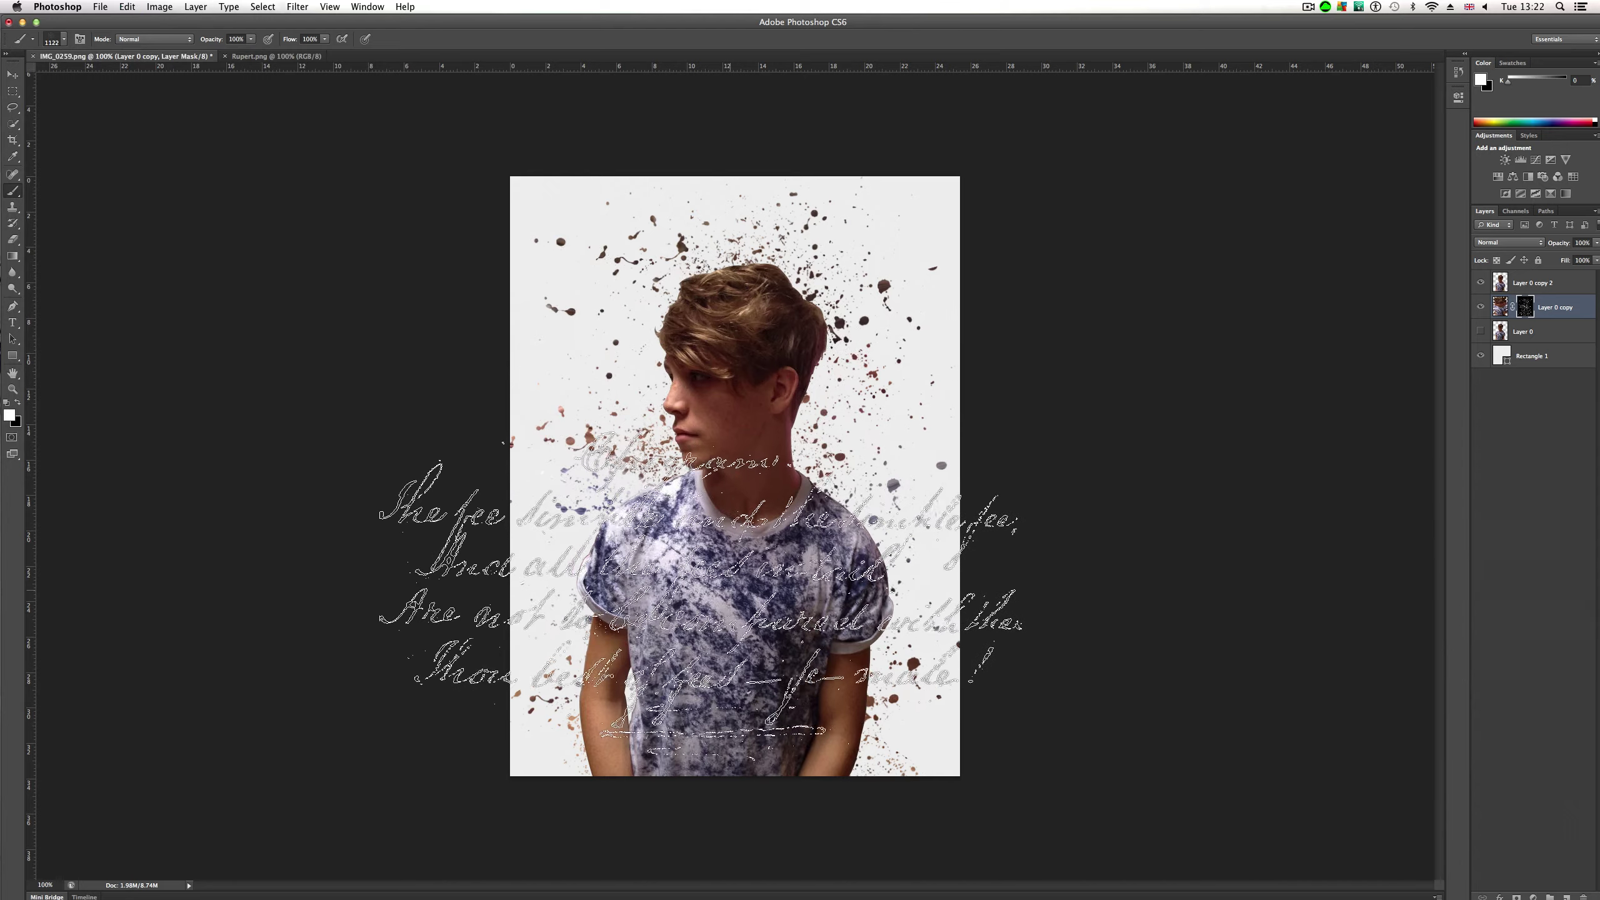
click(722, 589)
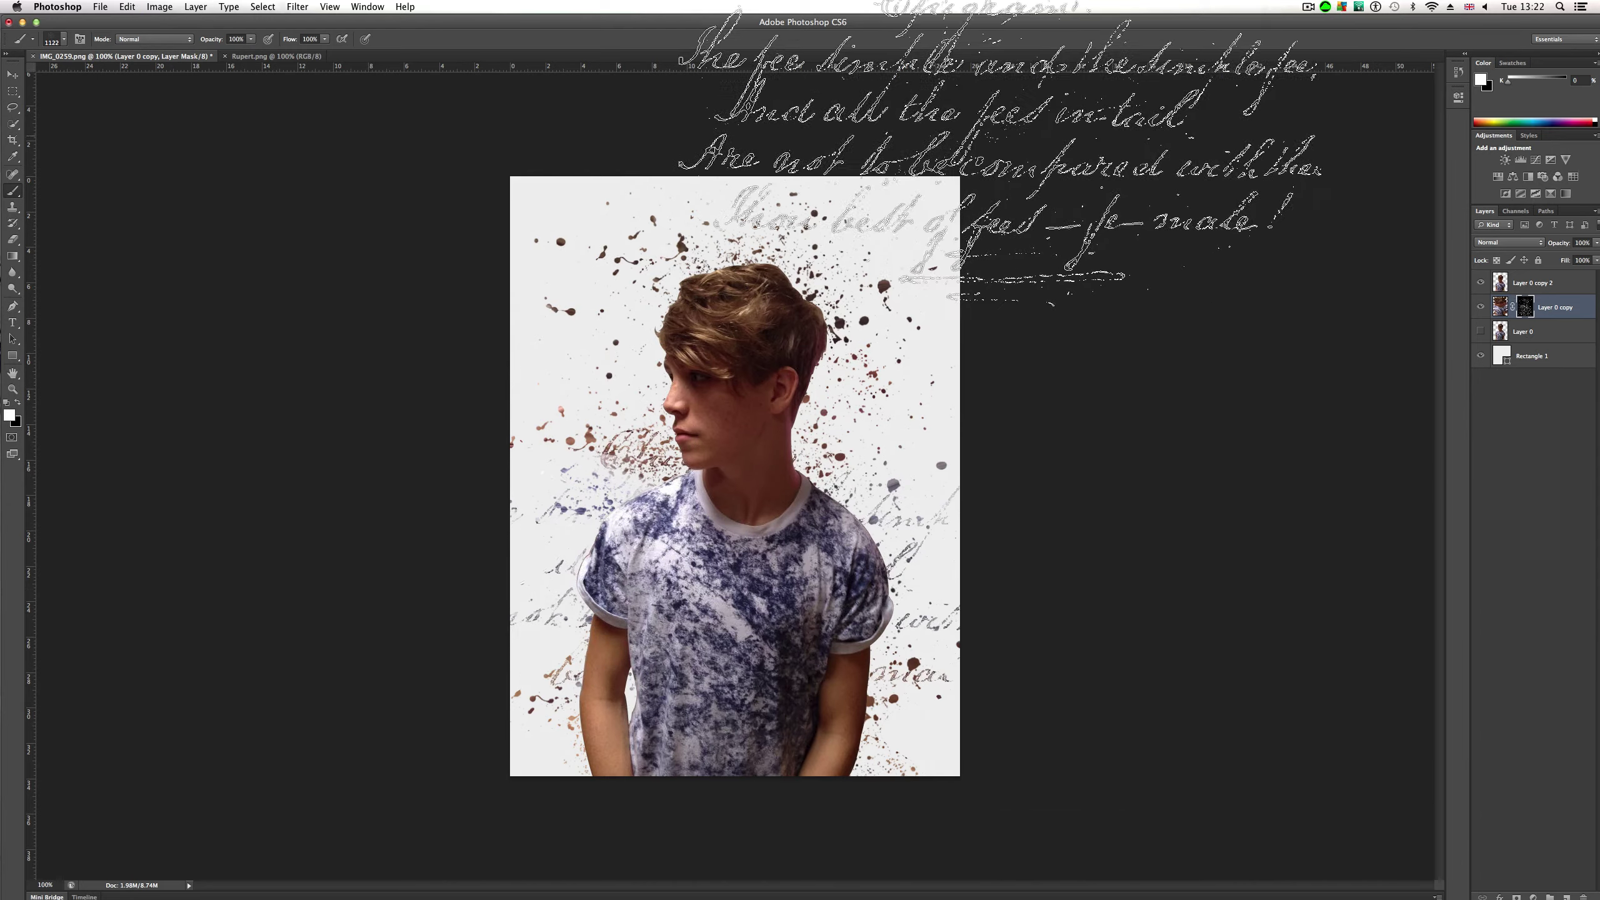
Step: Try the 827 px handwriting brush at face and neck height on Layer 0 copy's mask, and undo both stamps
click(67, 38)
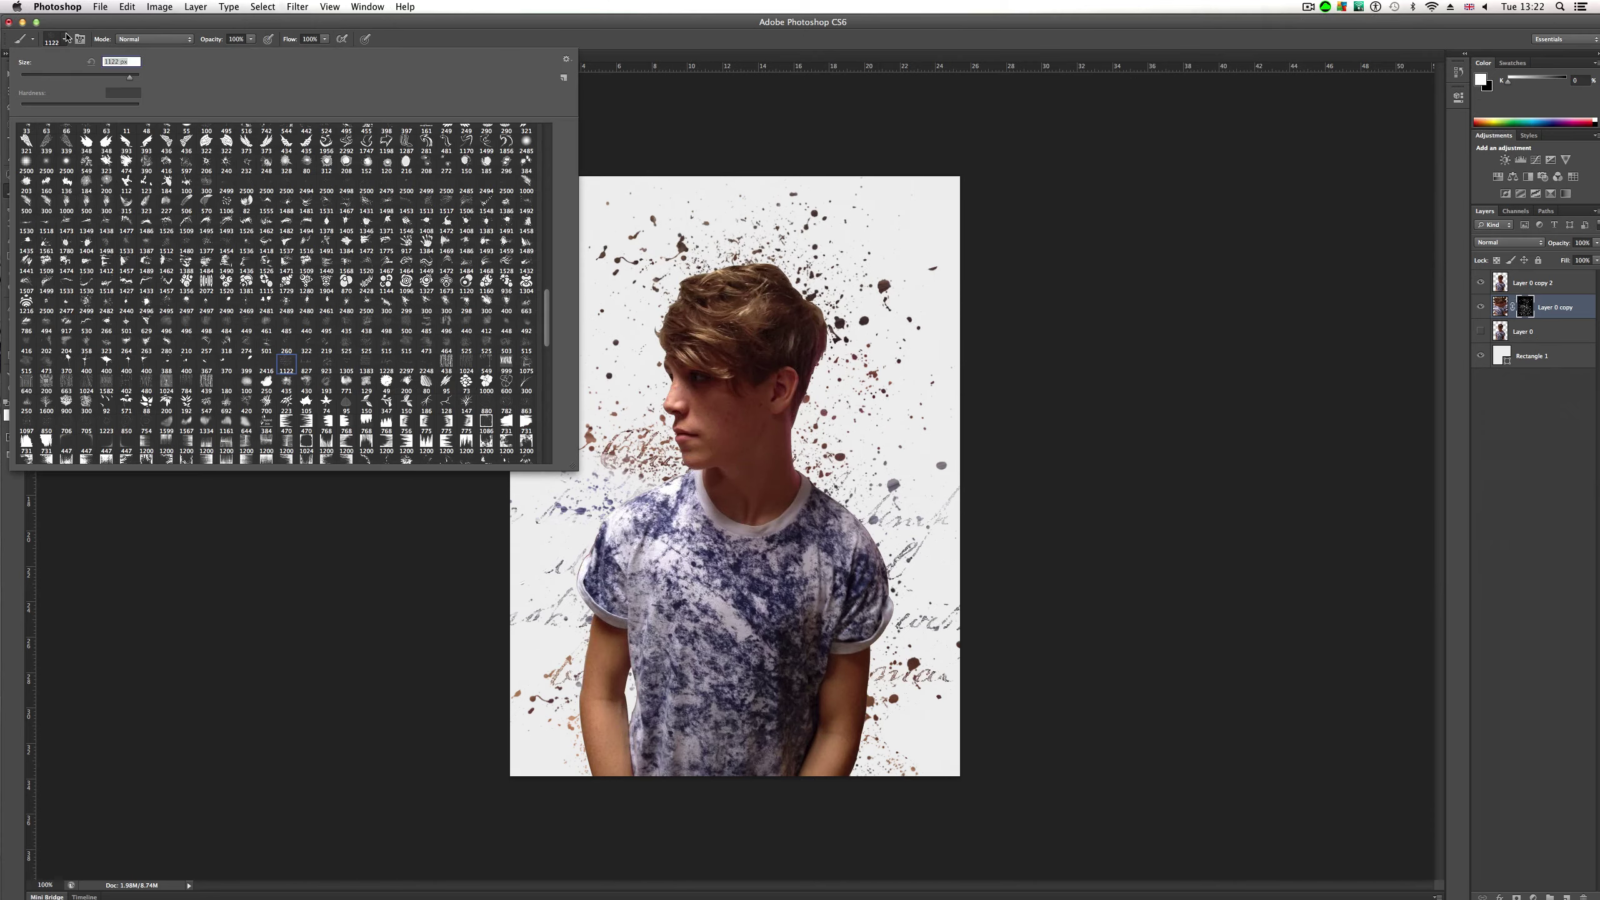
click(306, 366)
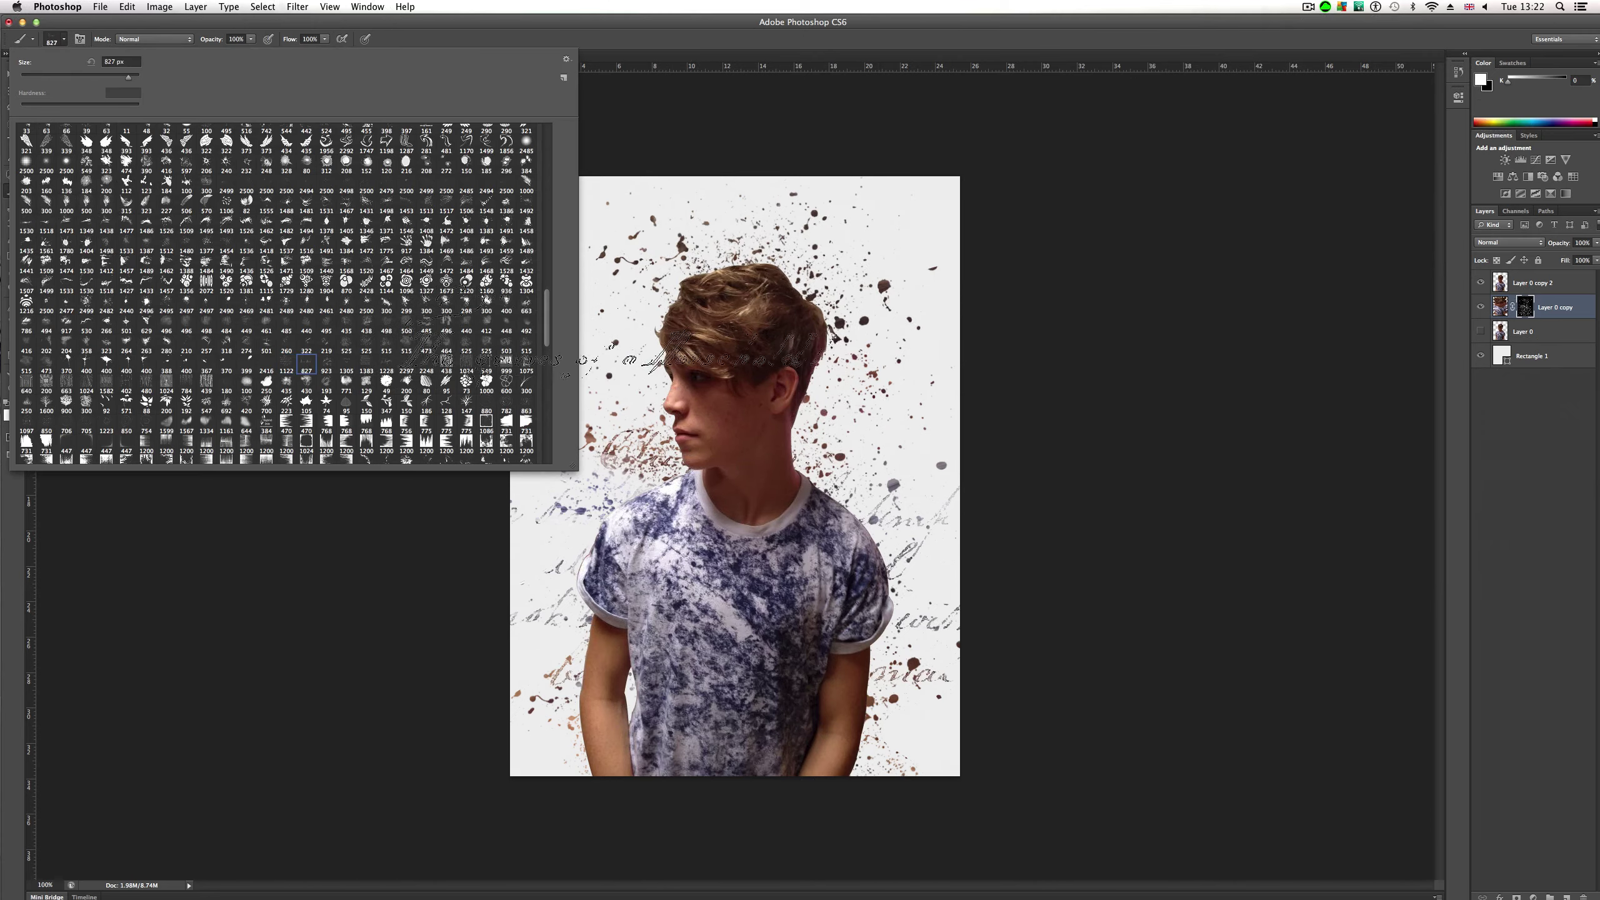
click(702, 363)
click(922, 443)
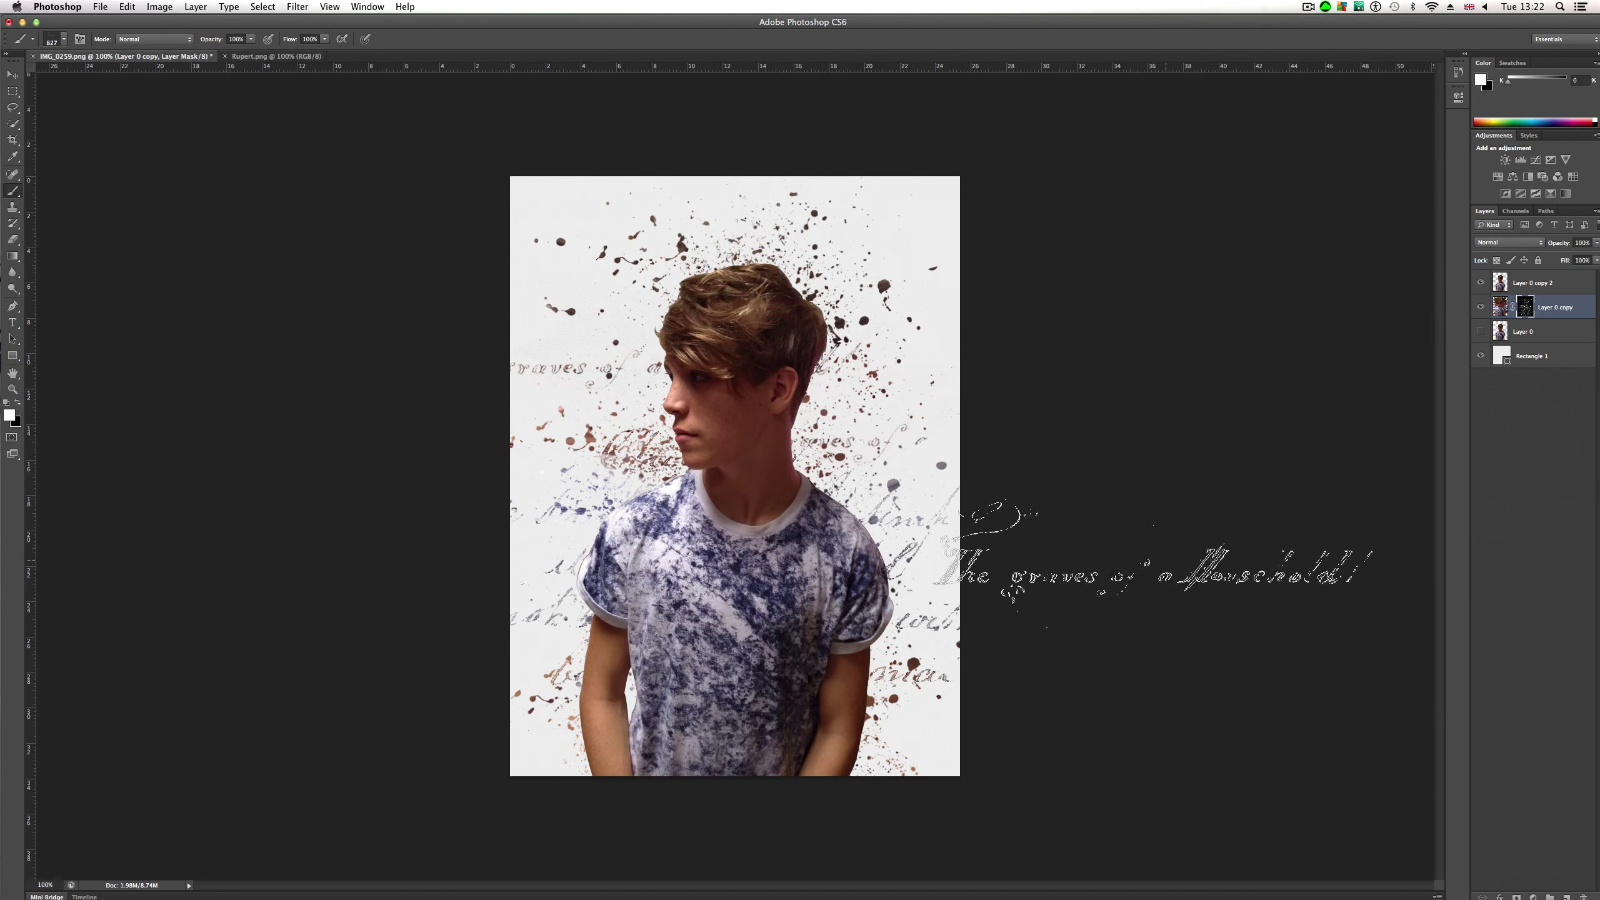
key(super+alt+z)
key(super+alt+z)
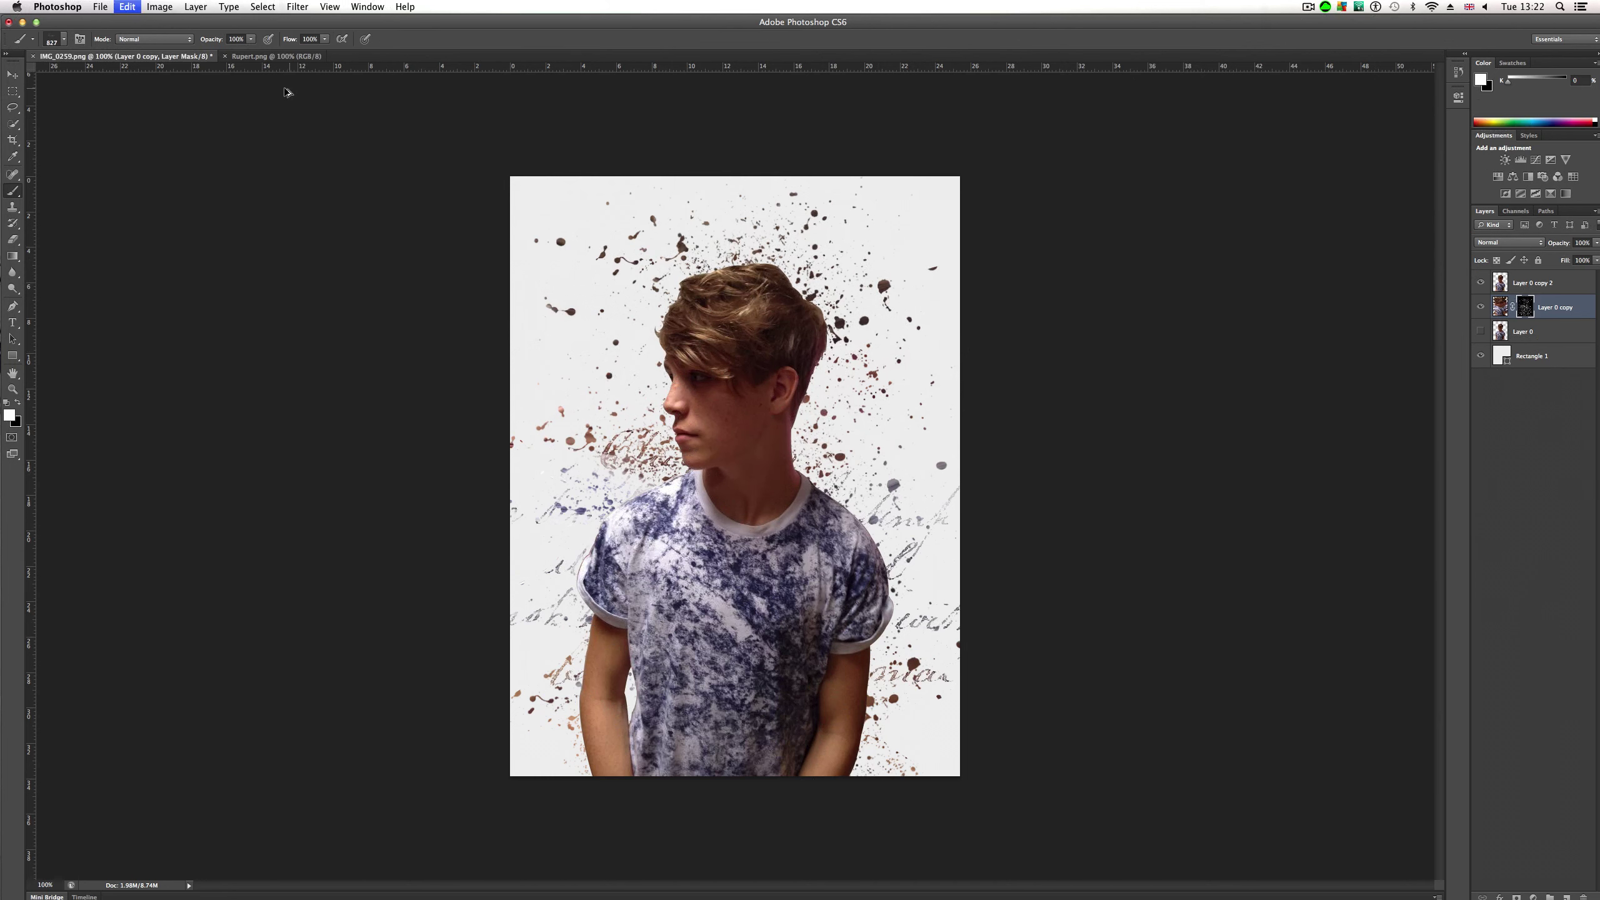
Step: Stamp the 1228 px handwriting brush across the head on Layer 0 copy's mask
click(64, 39)
click(386, 365)
click(746, 334)
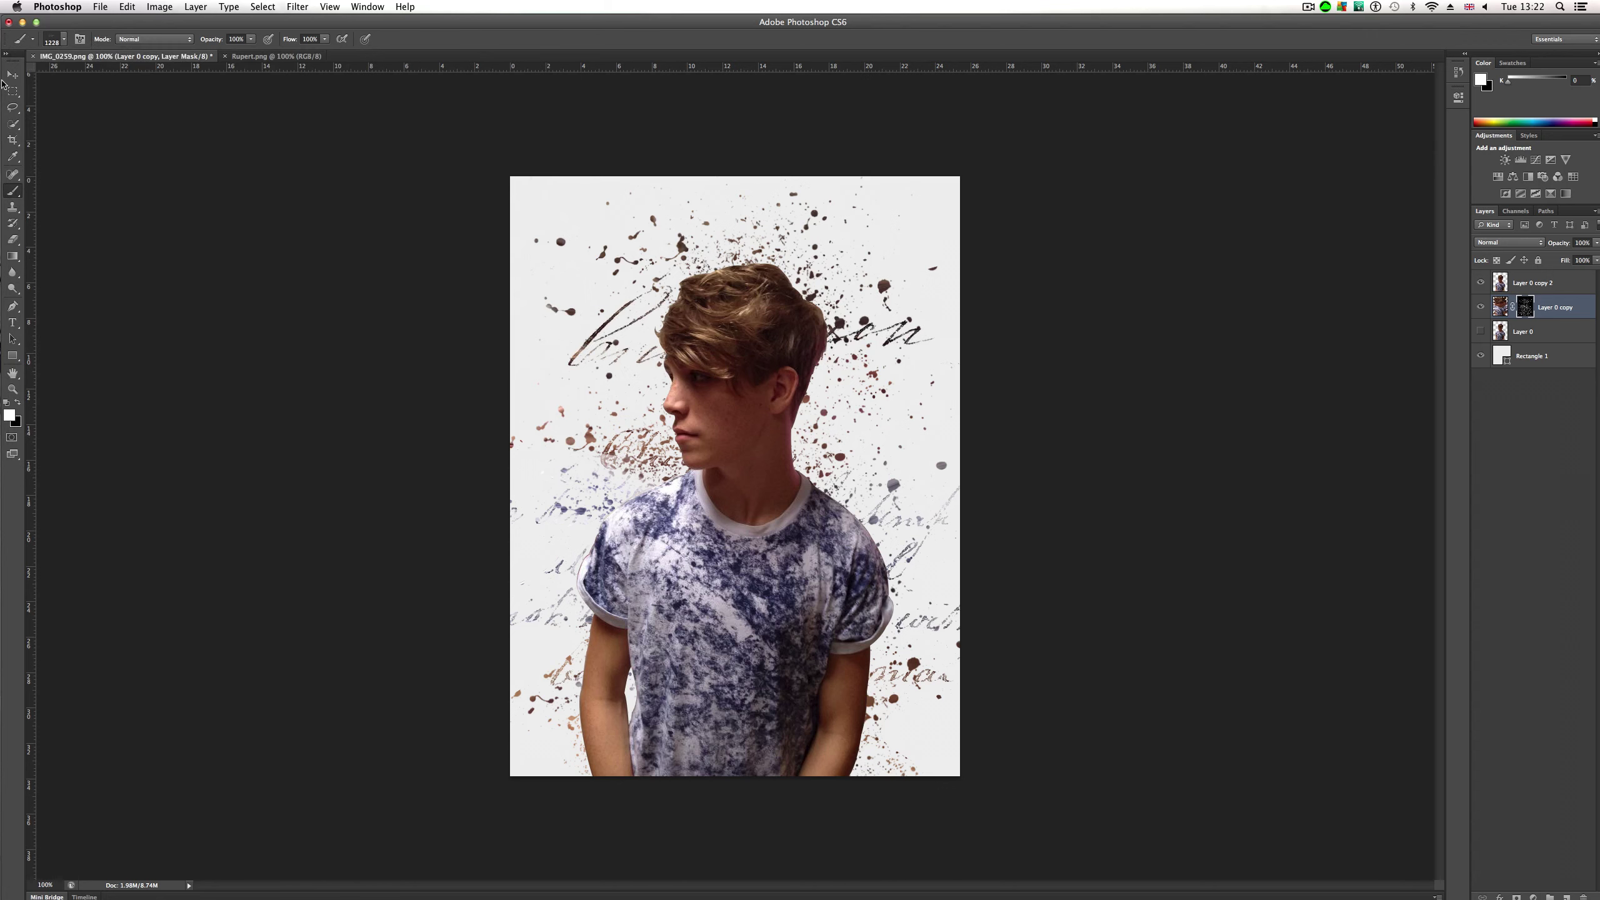
Step: Try the 933 px grunge brush across the head and shoulders on Layer 0 copy's mask, and undo the stamp
click(66, 41)
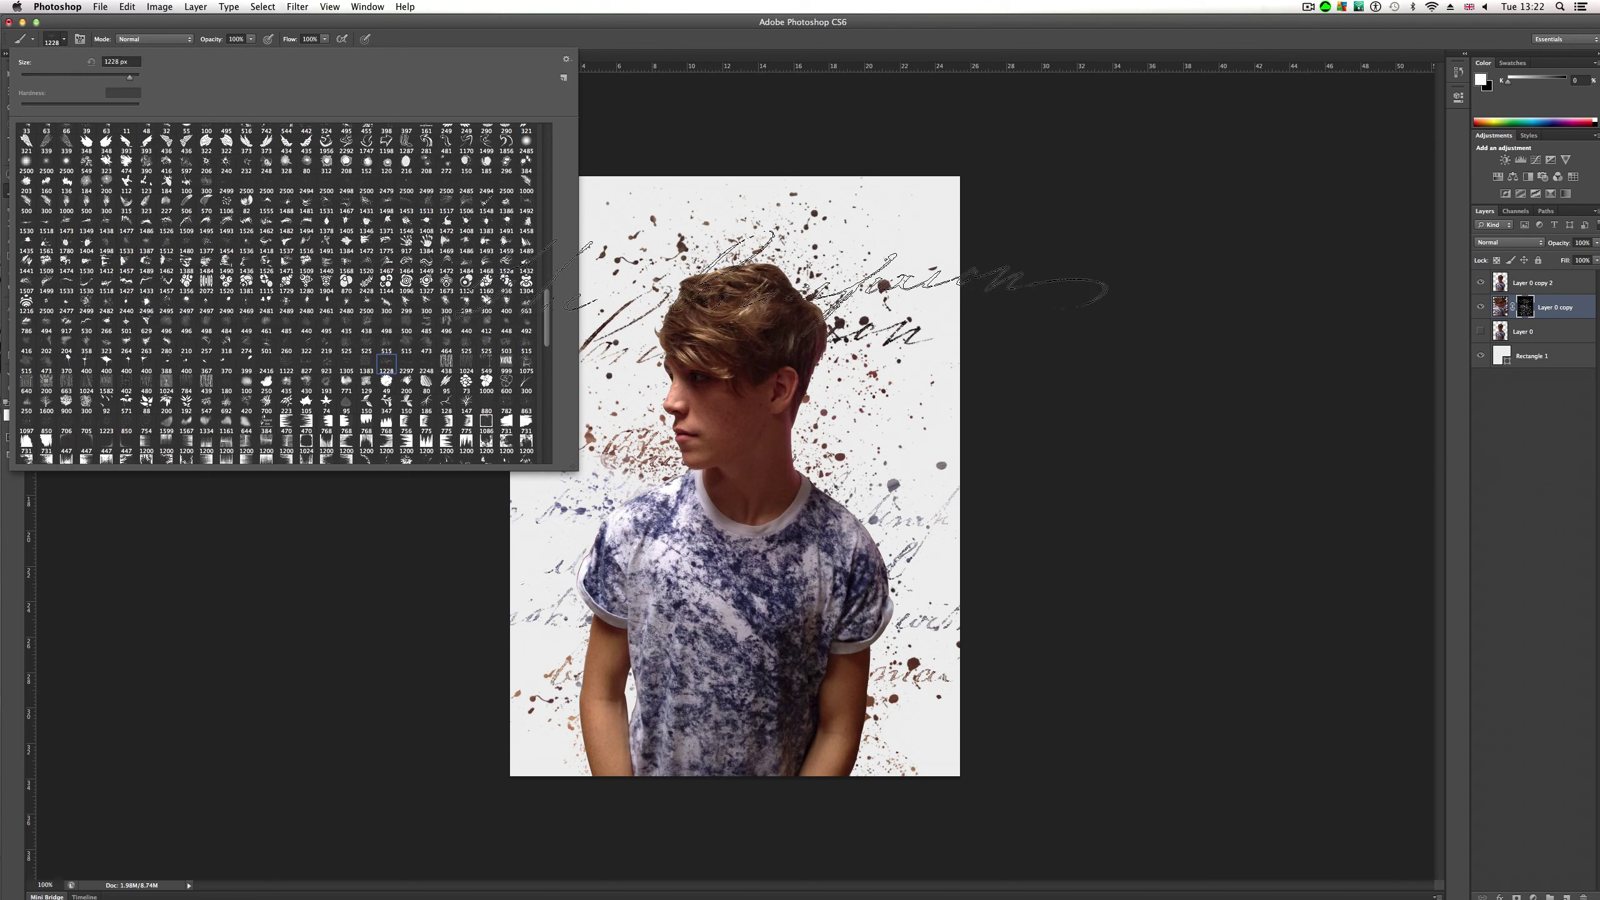
drag(546, 304, 546, 332)
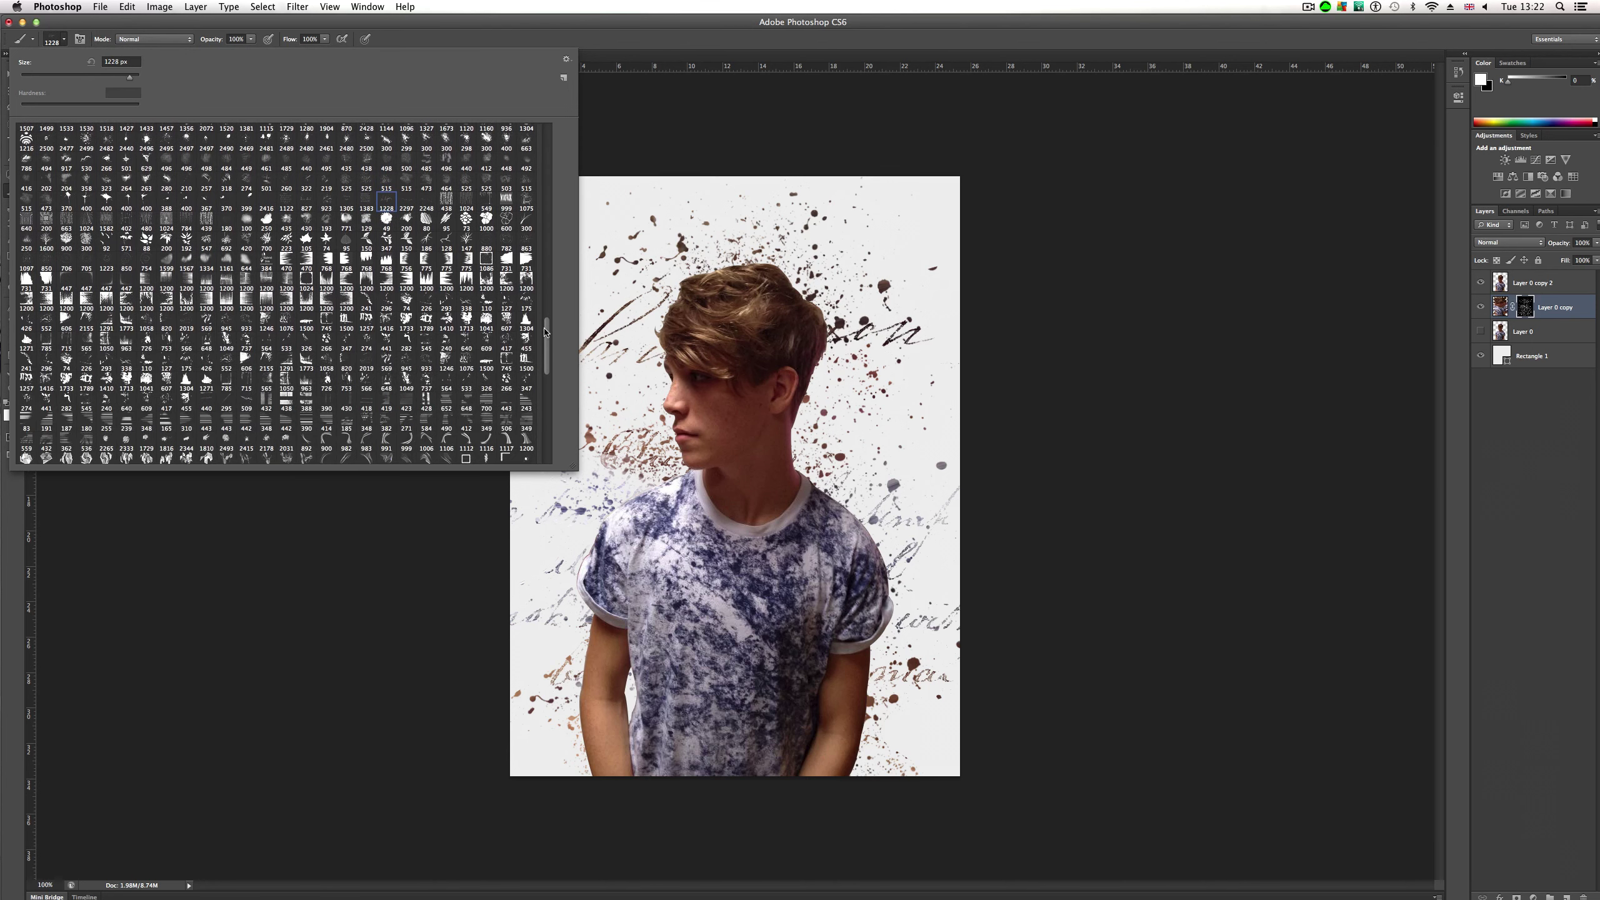
click(306, 359)
click(346, 361)
click(367, 361)
click(635, 360)
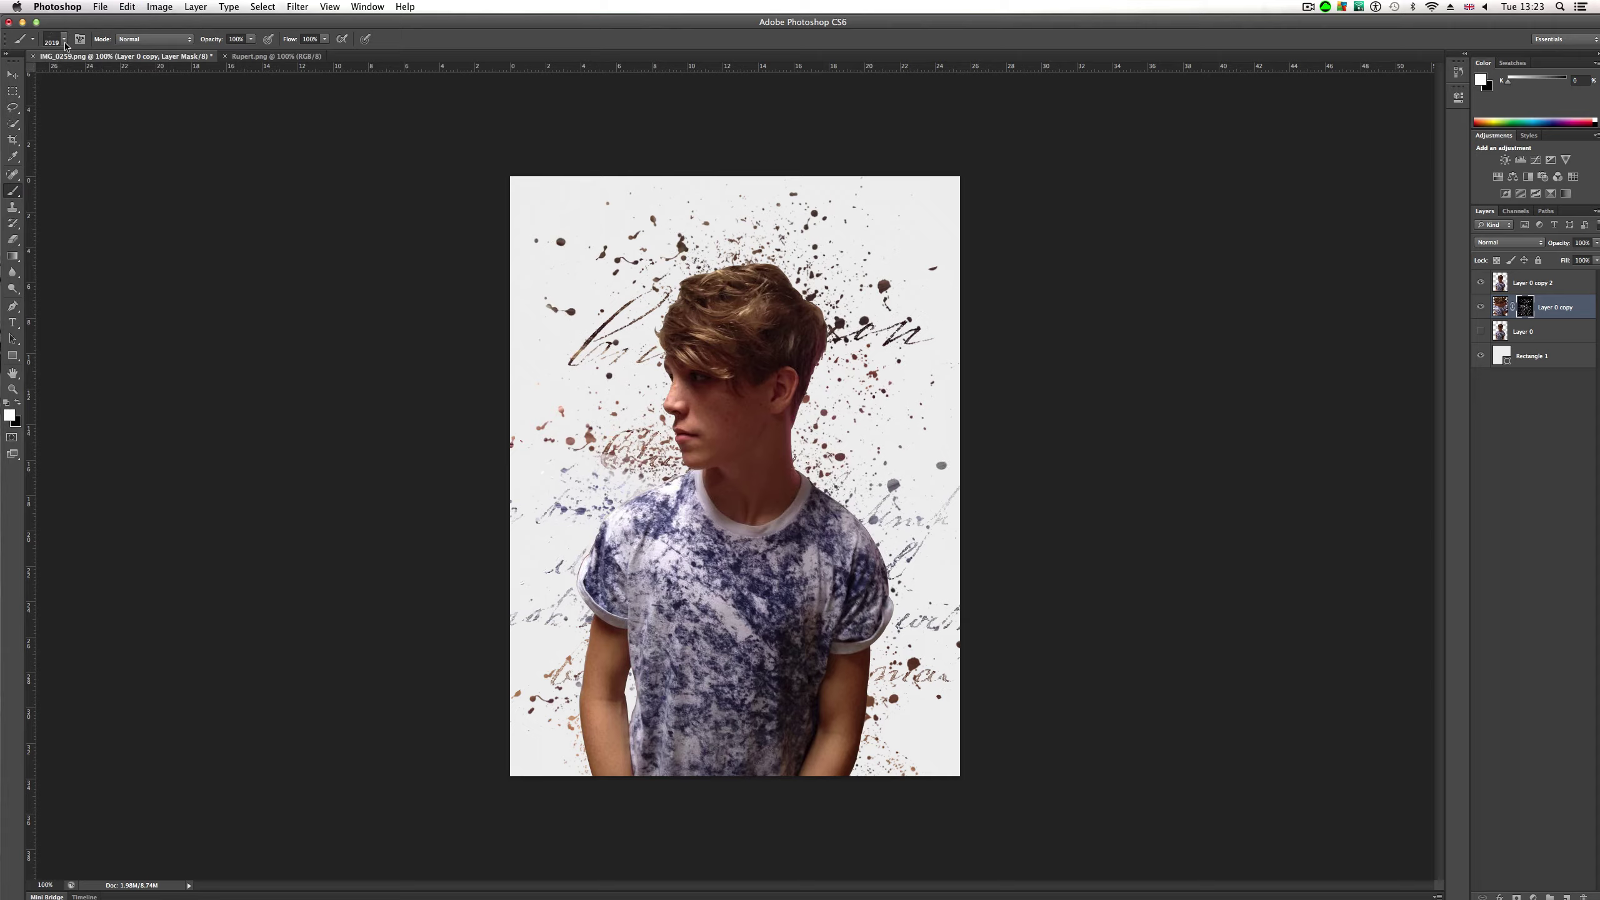
click(65, 40)
click(246, 325)
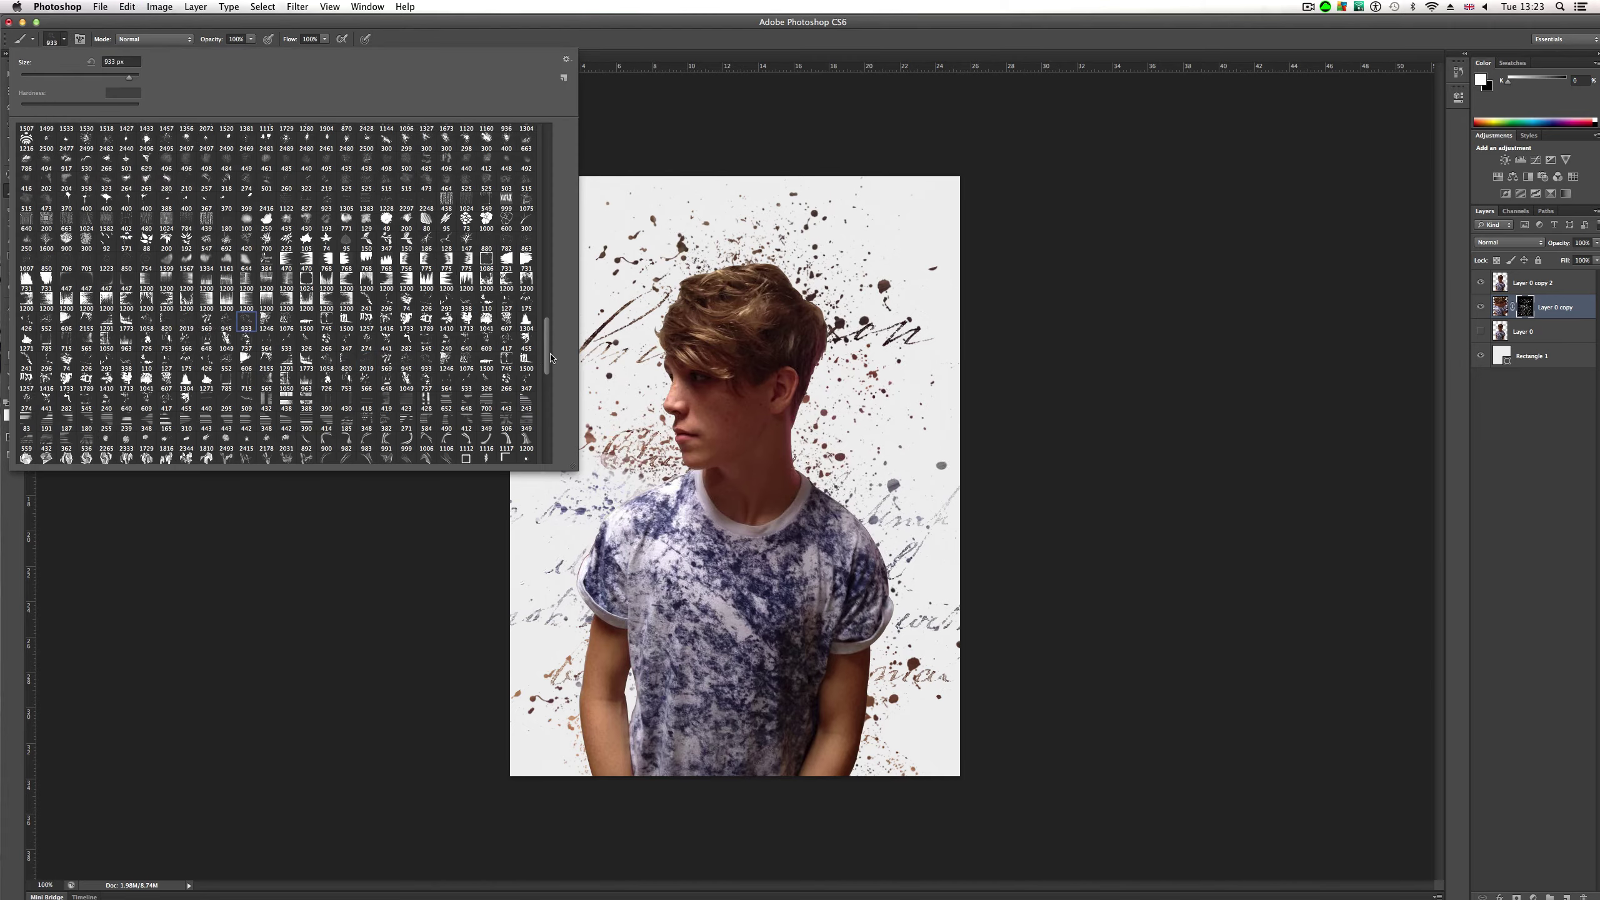
click(628, 362)
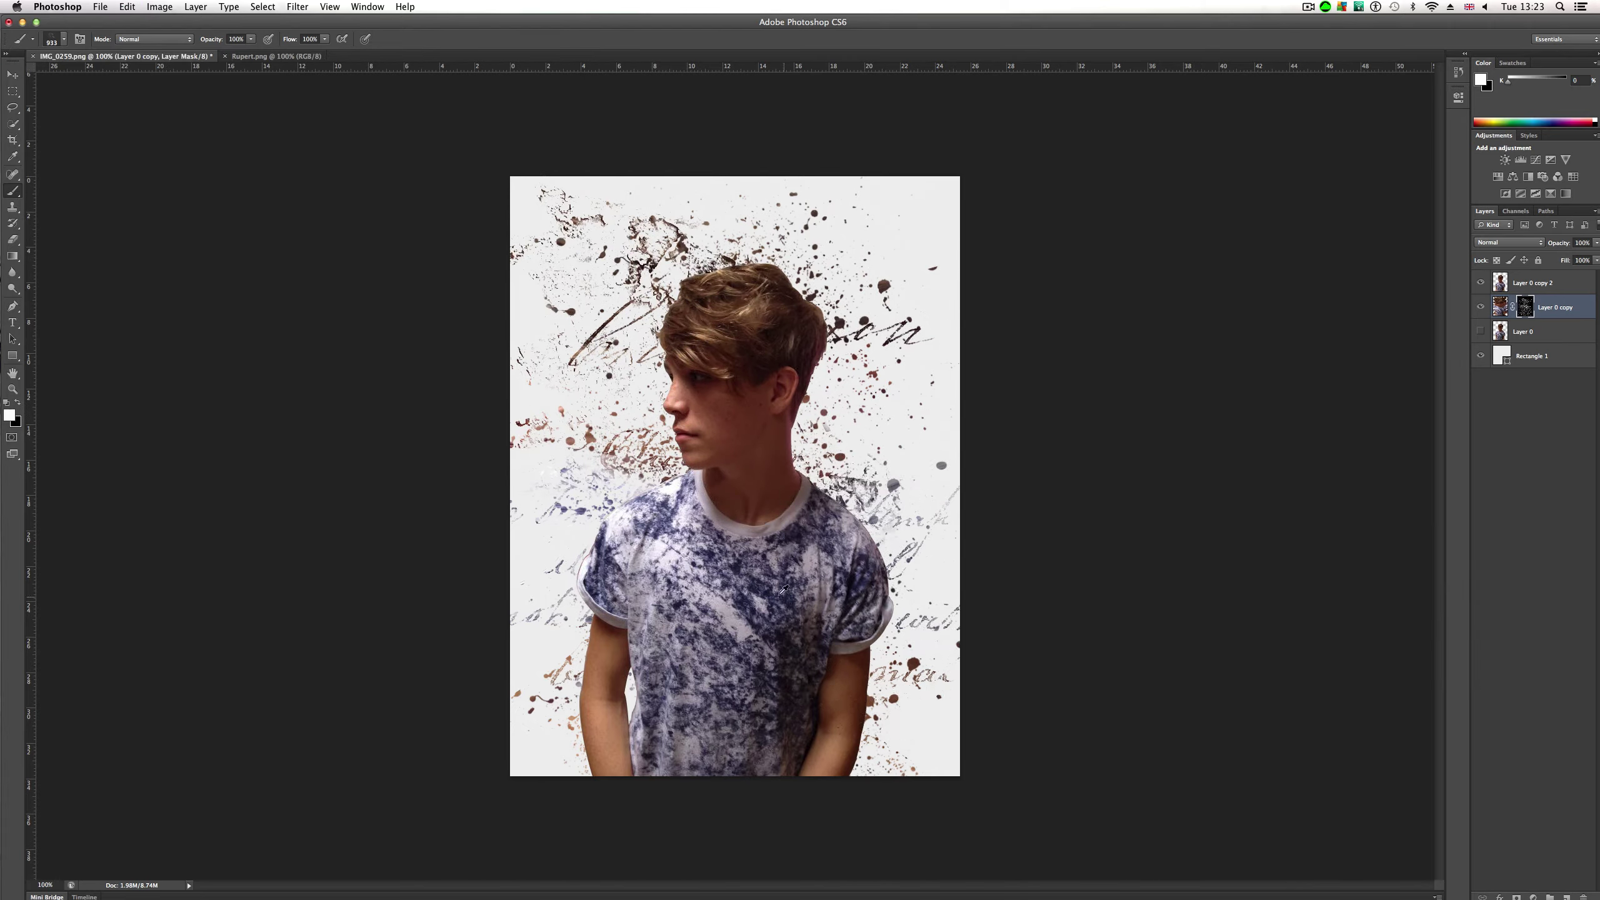
key(super+z)
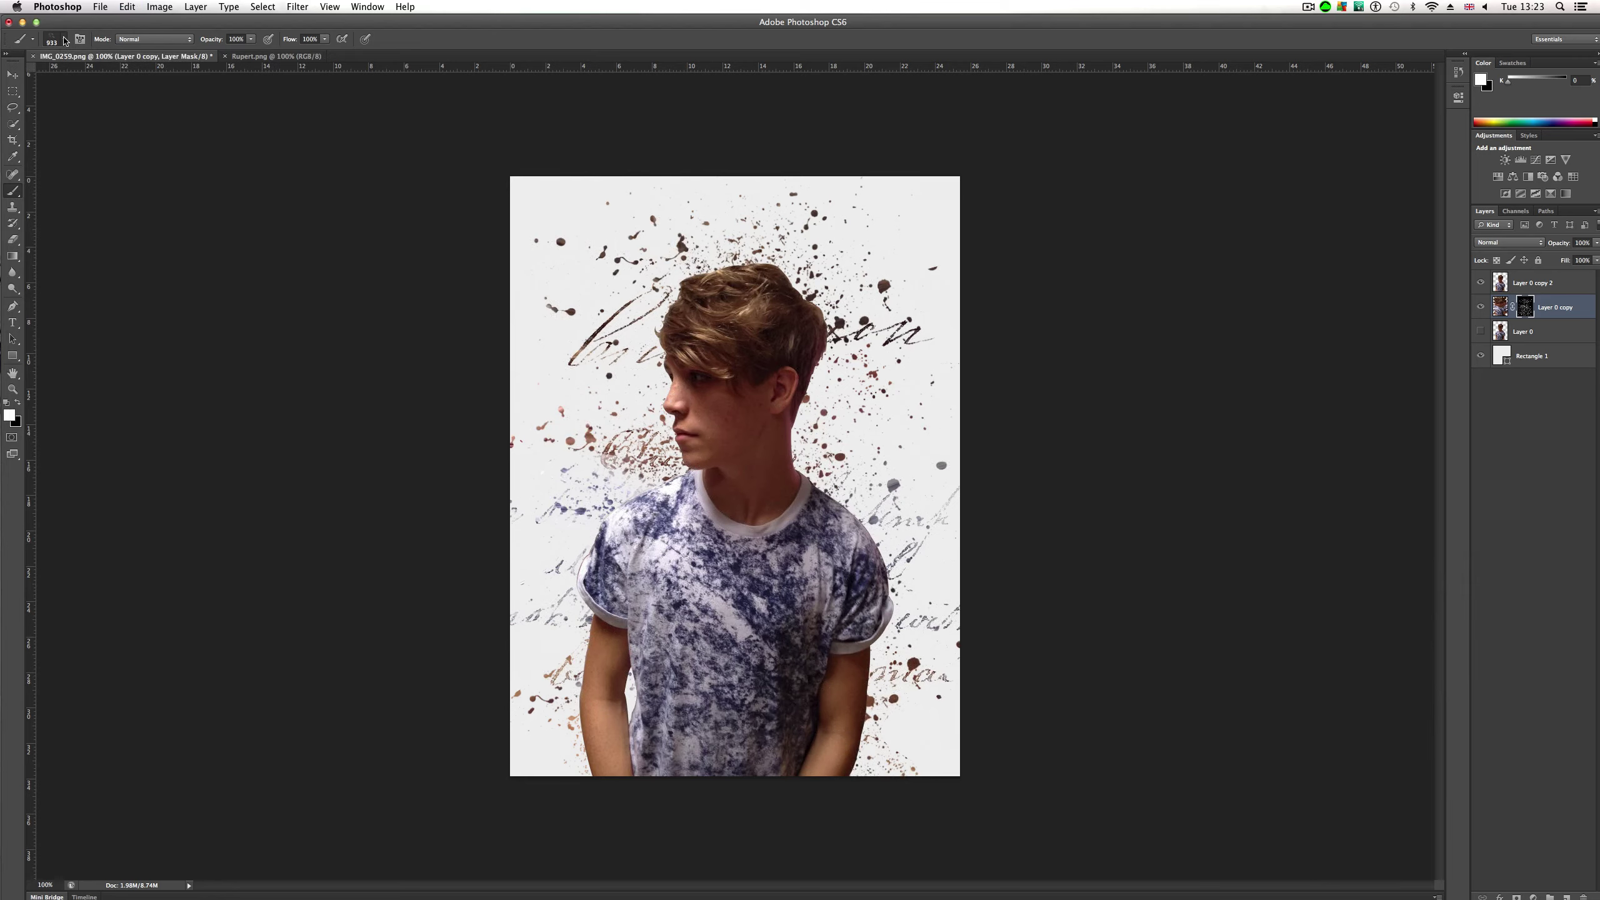
Step: Try the 243 px striped brush beside the shoulder, head and lower arm on Layer 0 copy's mask, and undo all stamps
click(65, 39)
click(526, 404)
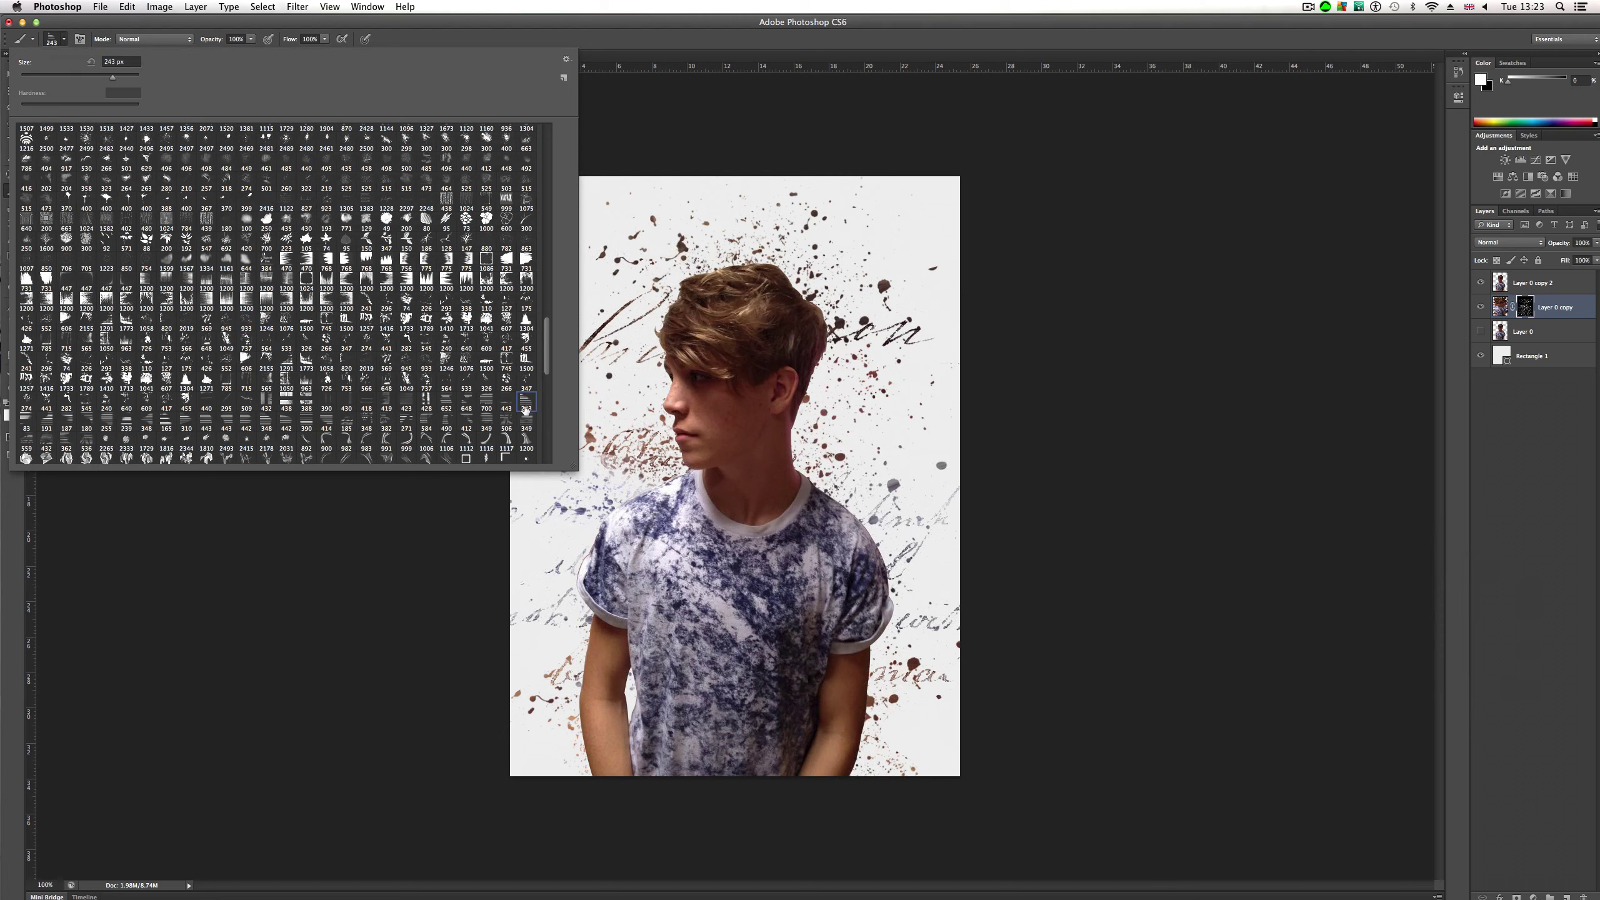
click(676, 480)
key(super+z)
click(634, 492)
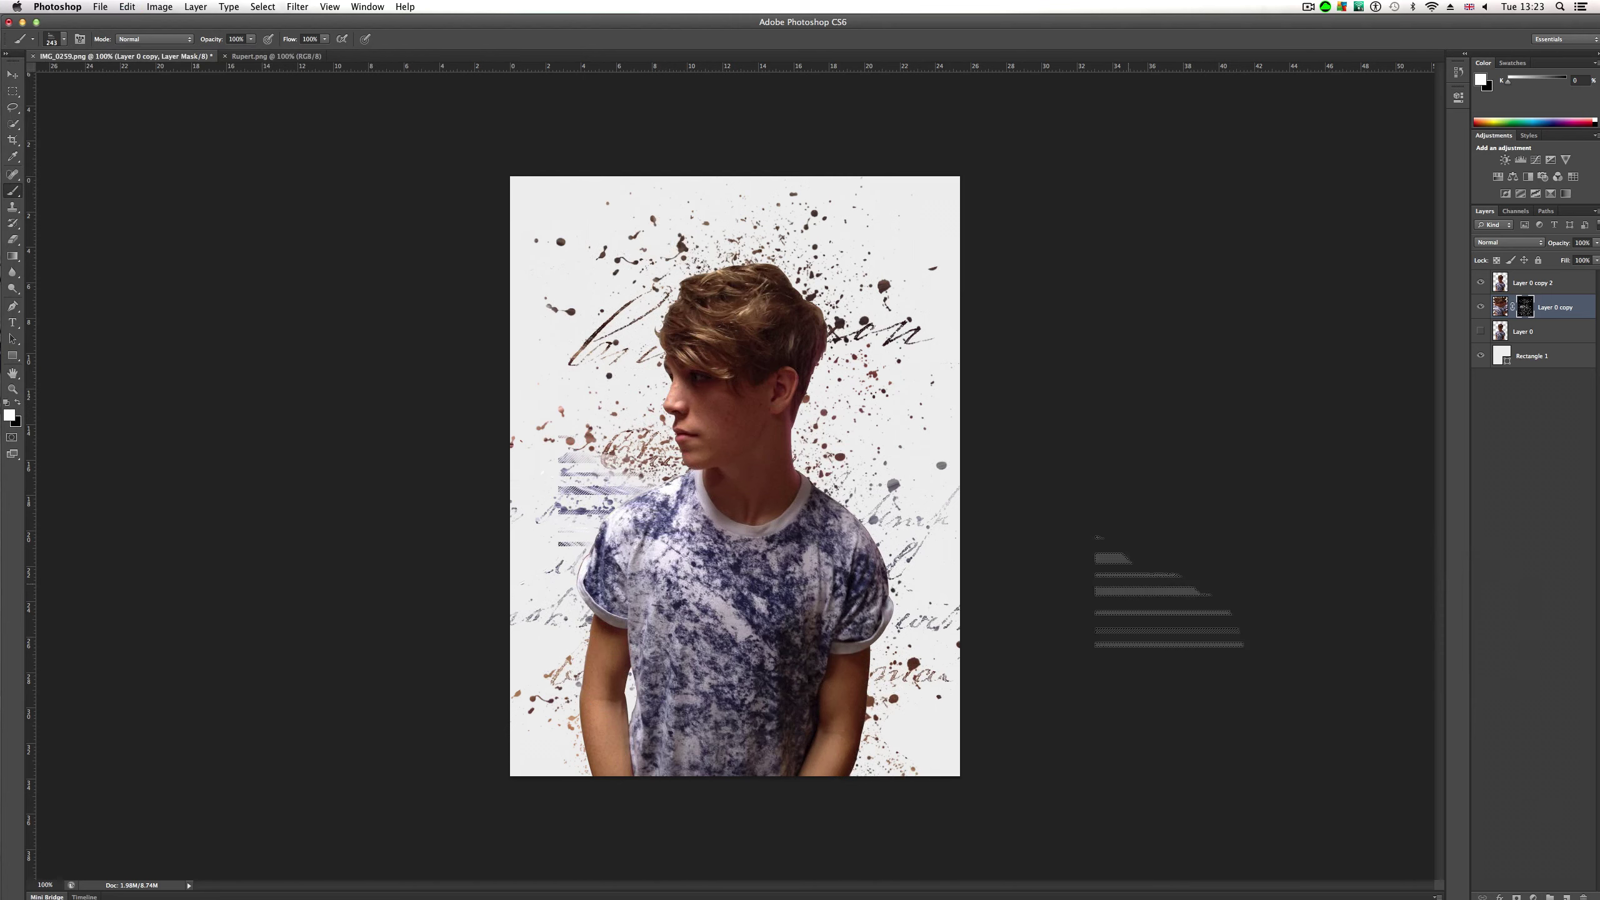
click(851, 344)
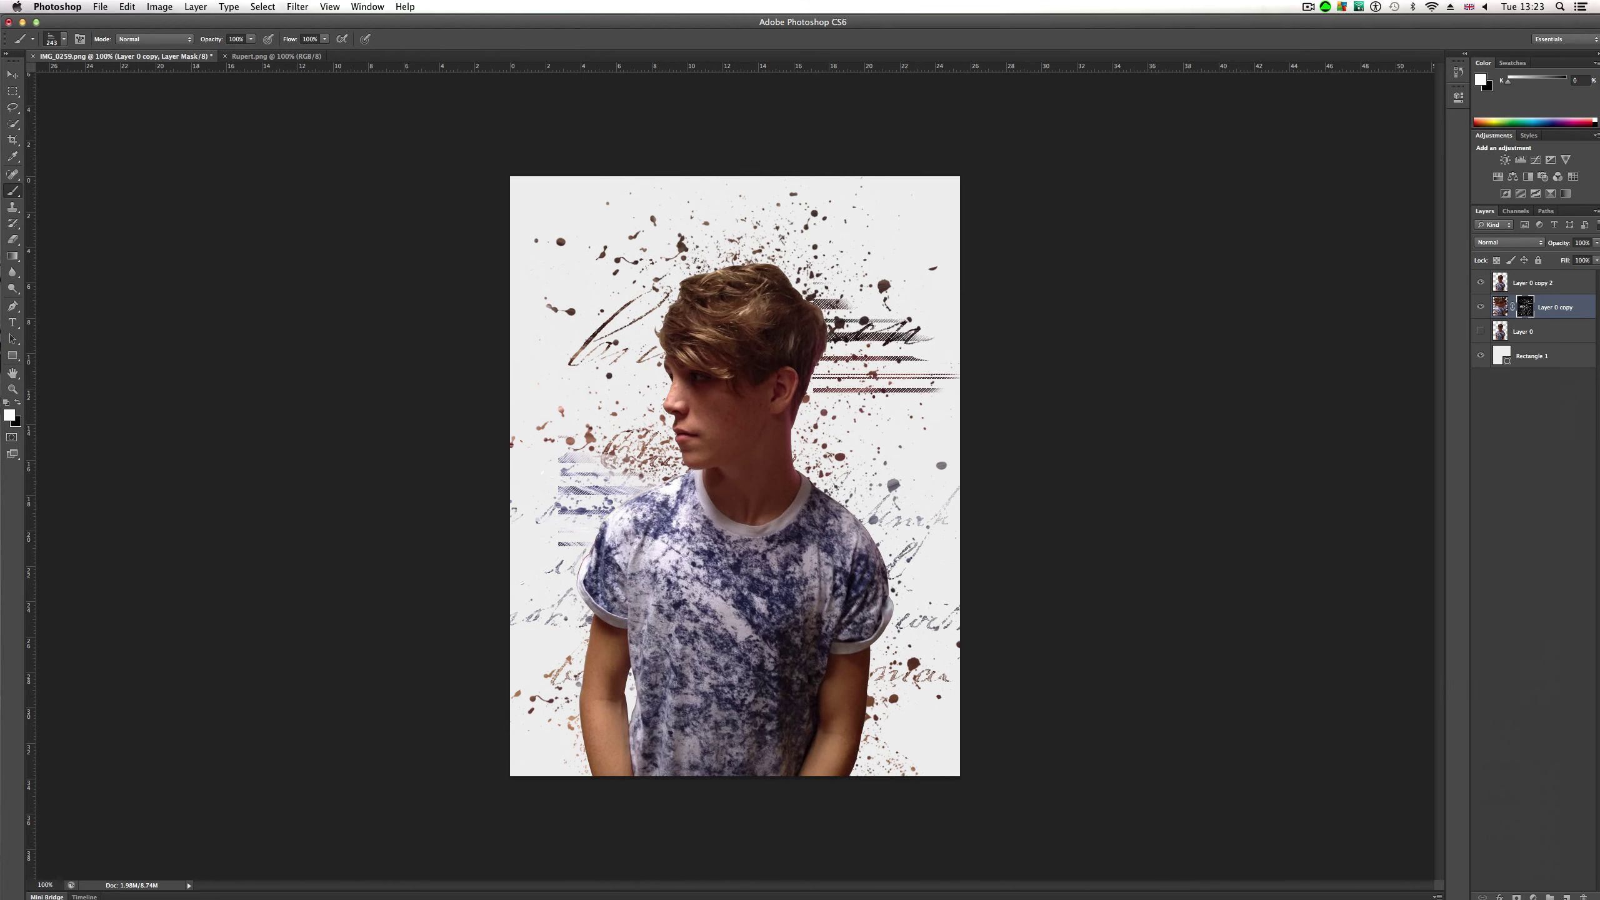
click(904, 756)
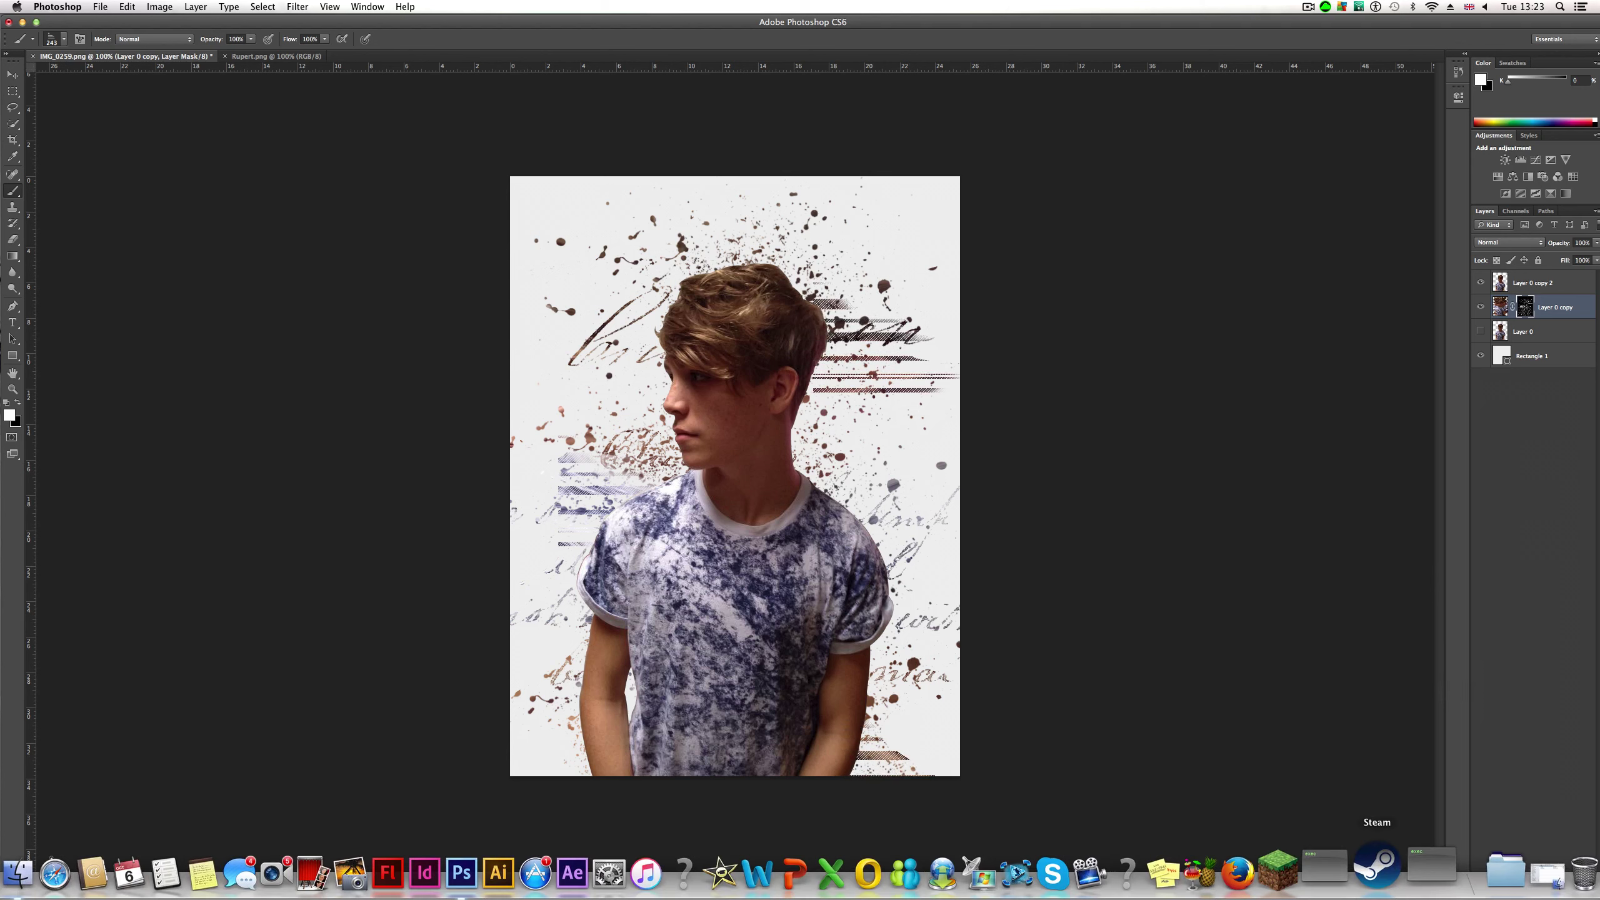
key(super+alt+z)
key(super+alt+z)
key(super+alt+z)
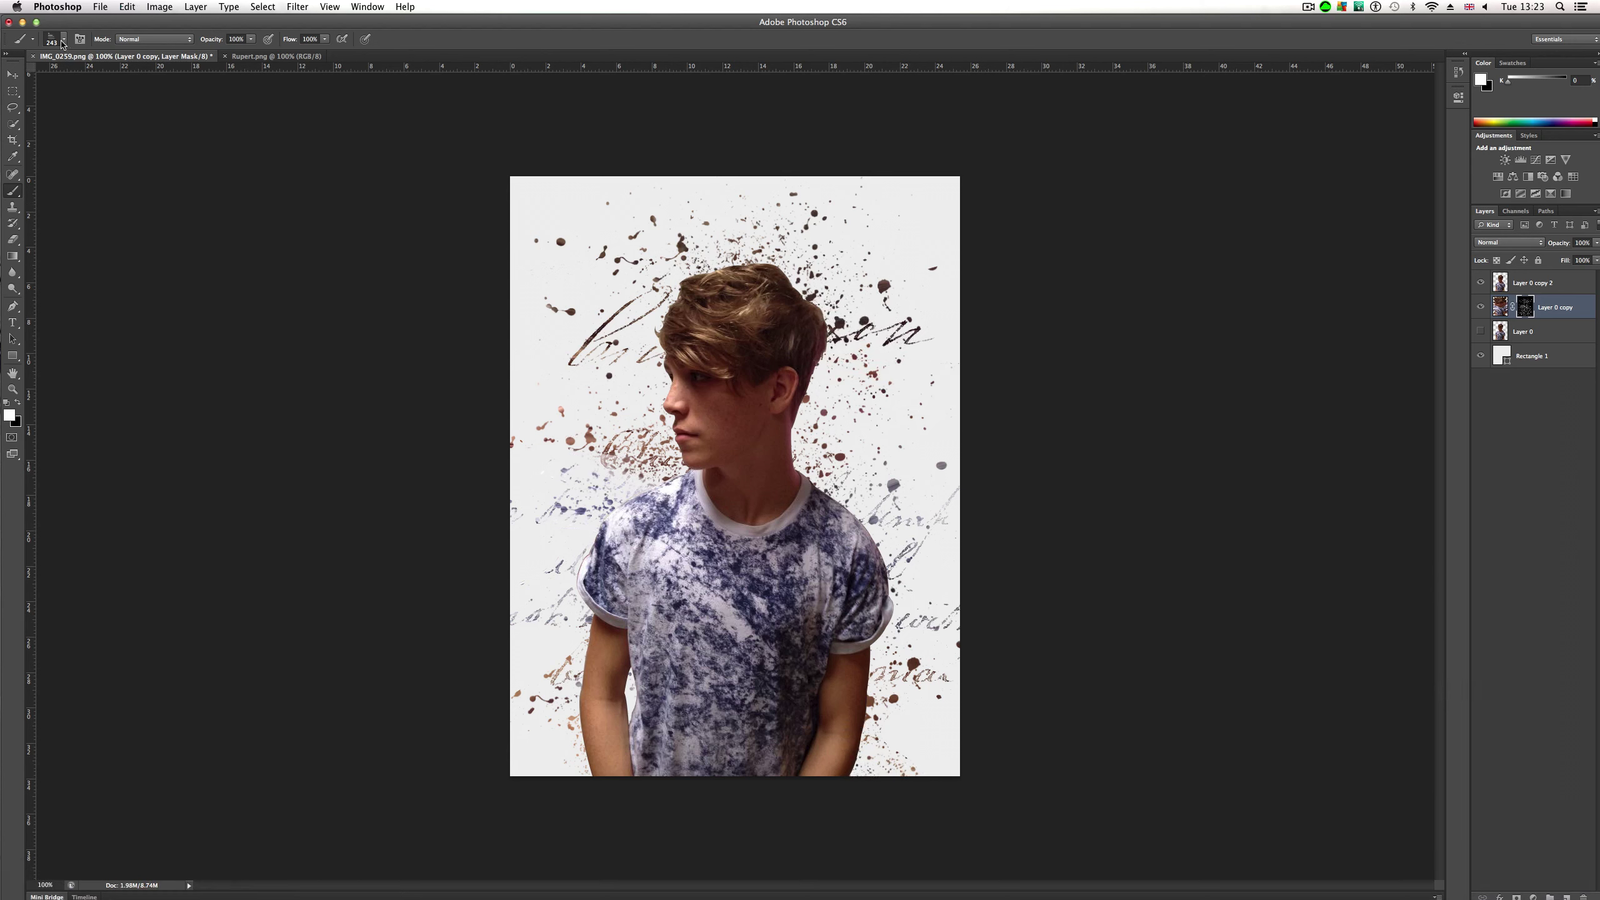
Step: Try the 2000 px triangular shard brush around the figure on Layer 0 copy's mask, and undo all stamps
click(63, 40)
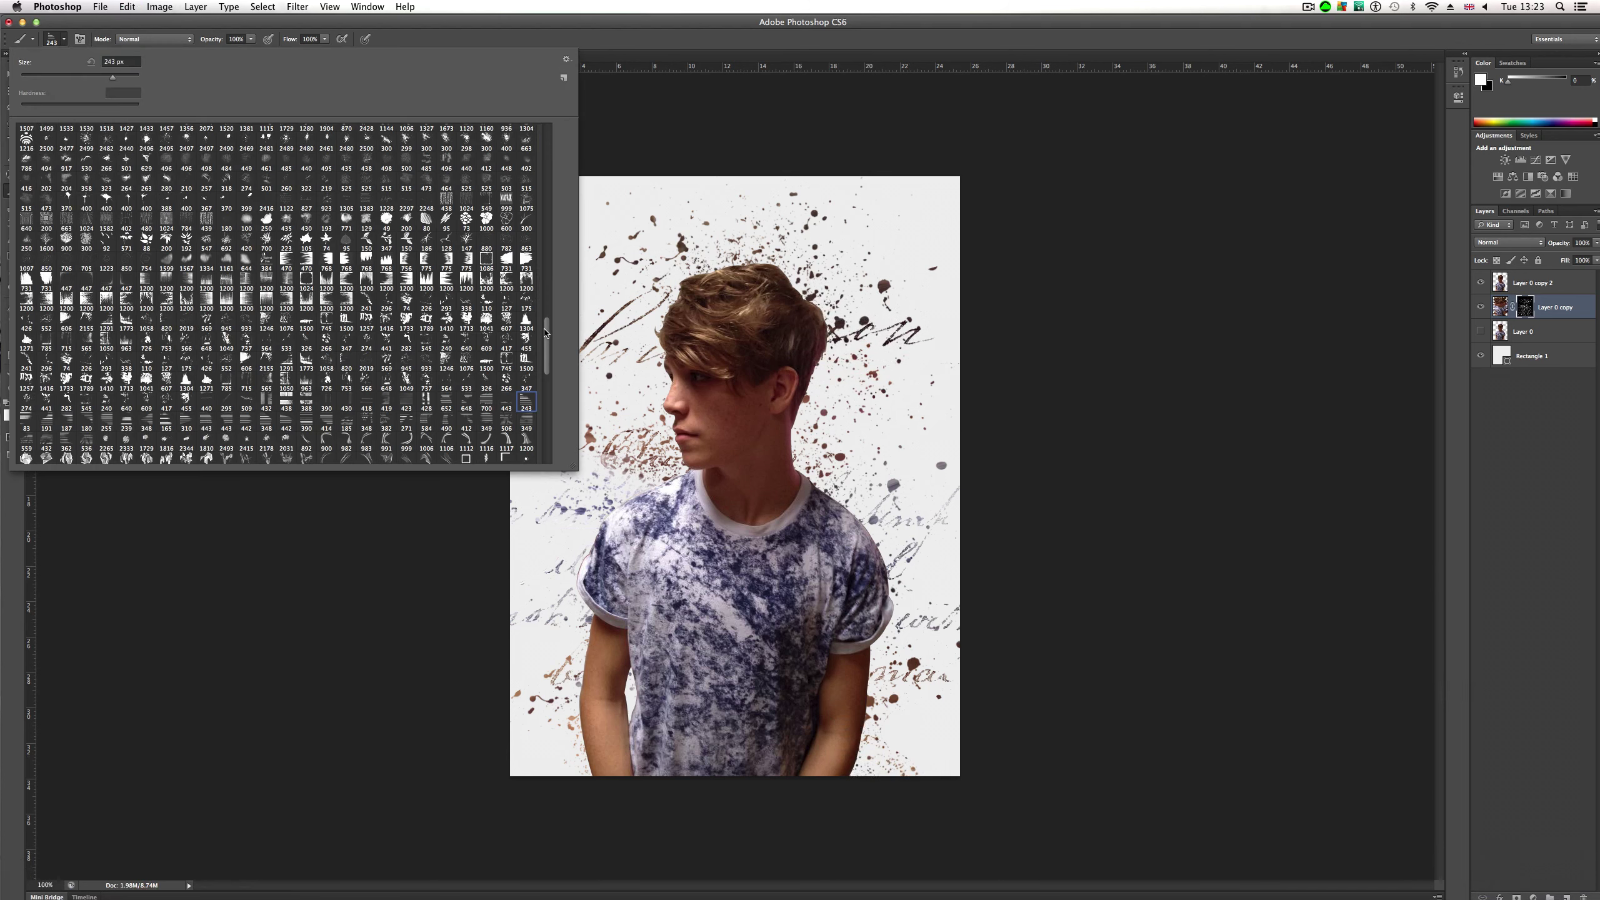
drag(546, 333, 546, 338)
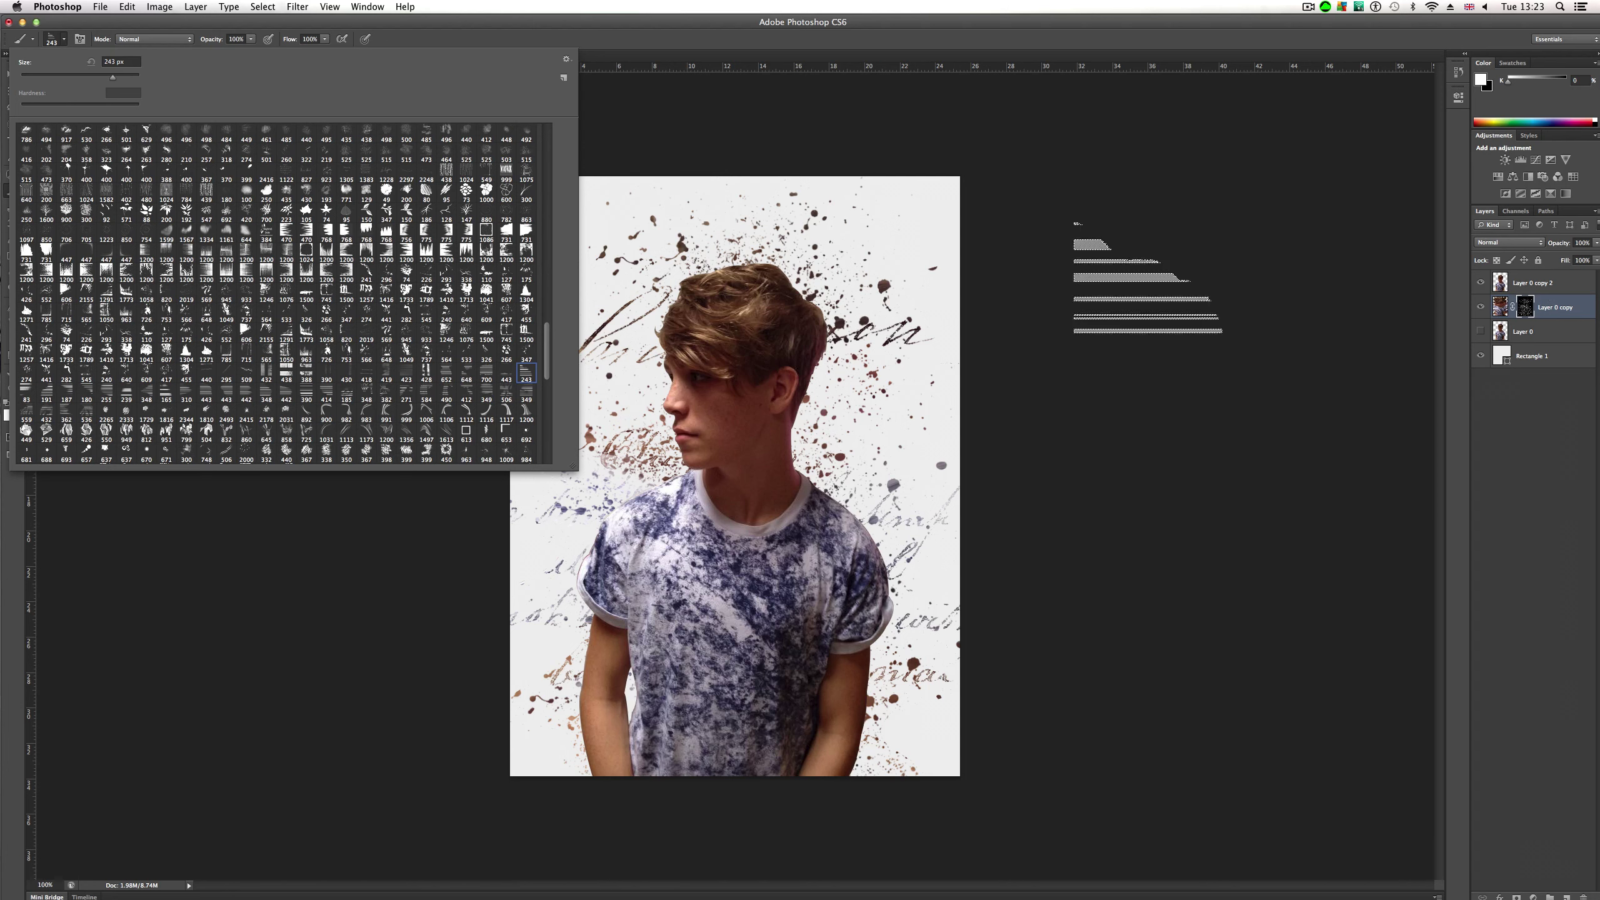
click(246, 453)
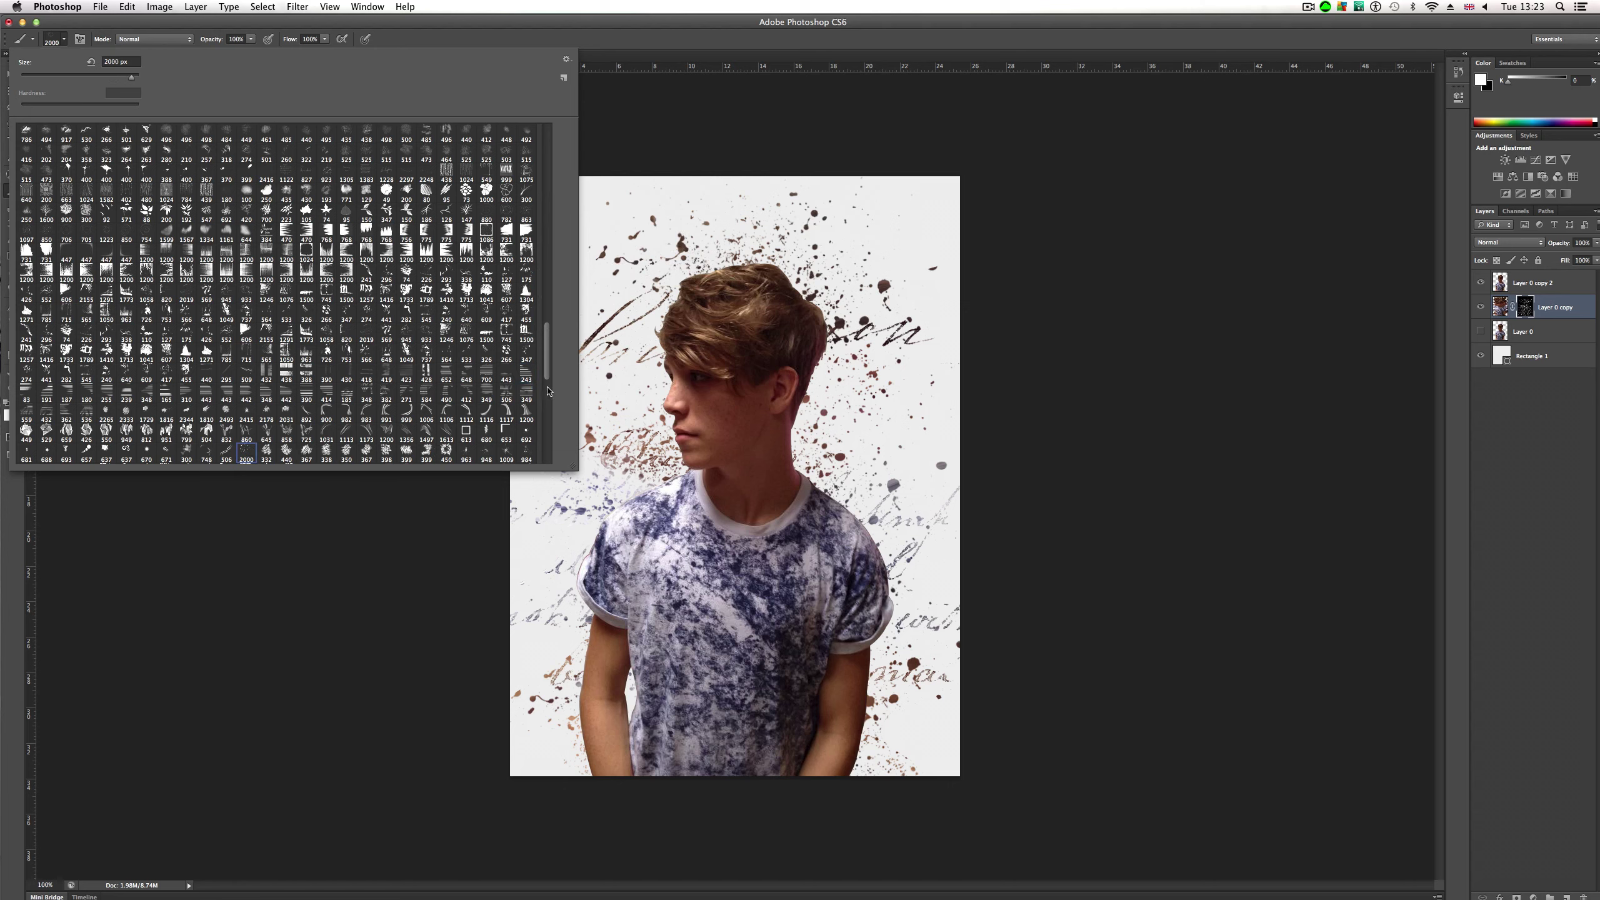
click(626, 370)
click(689, 353)
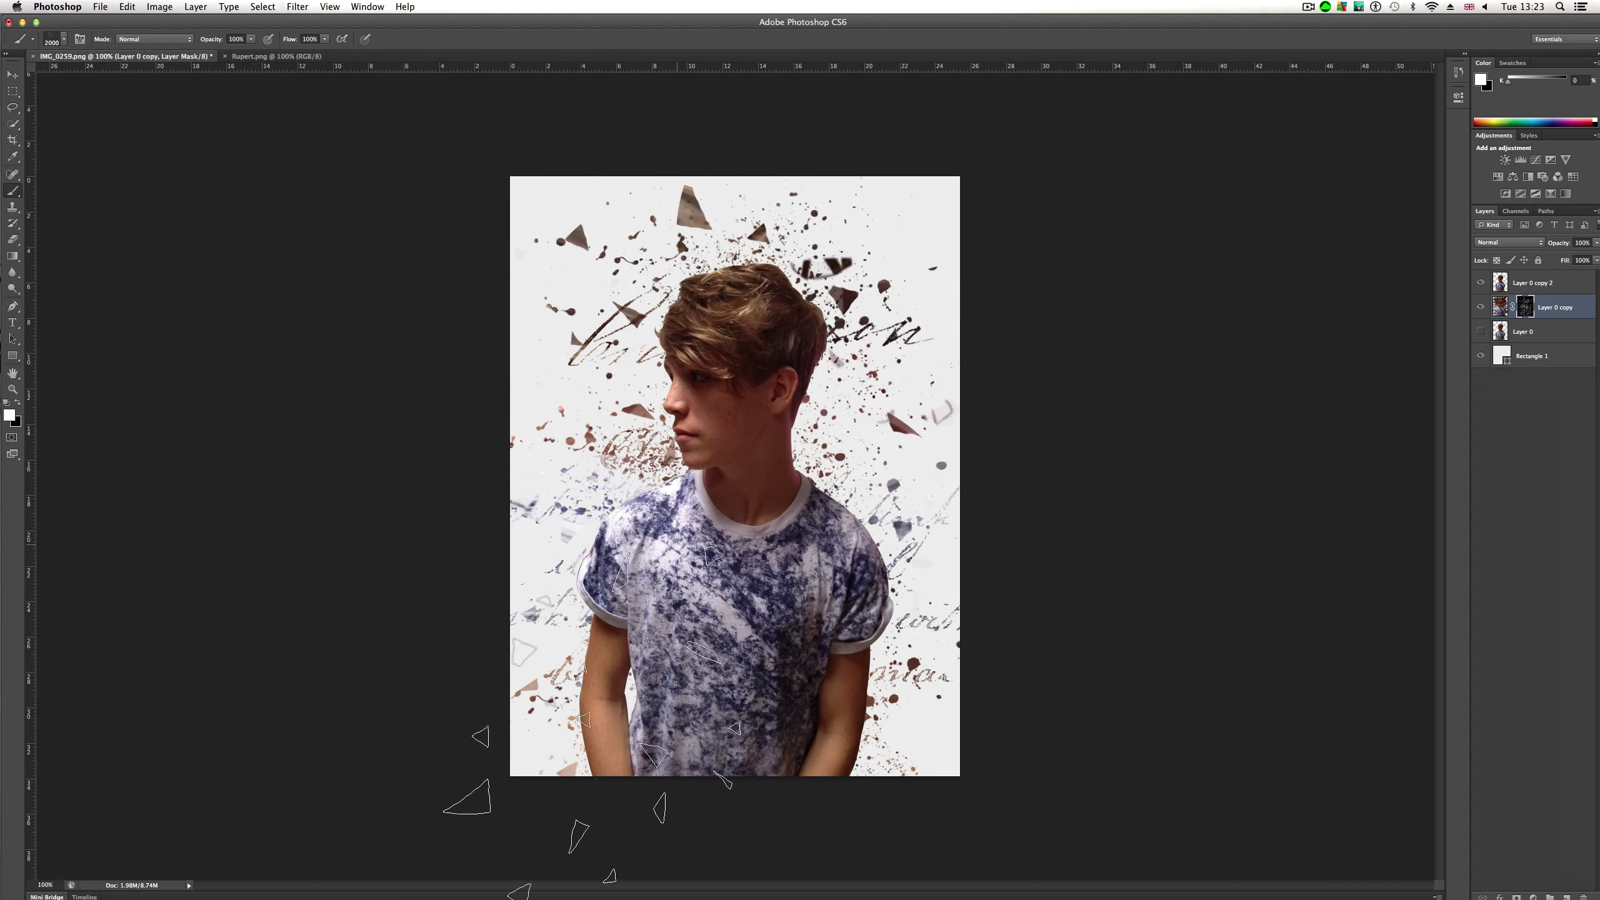
click(712, 492)
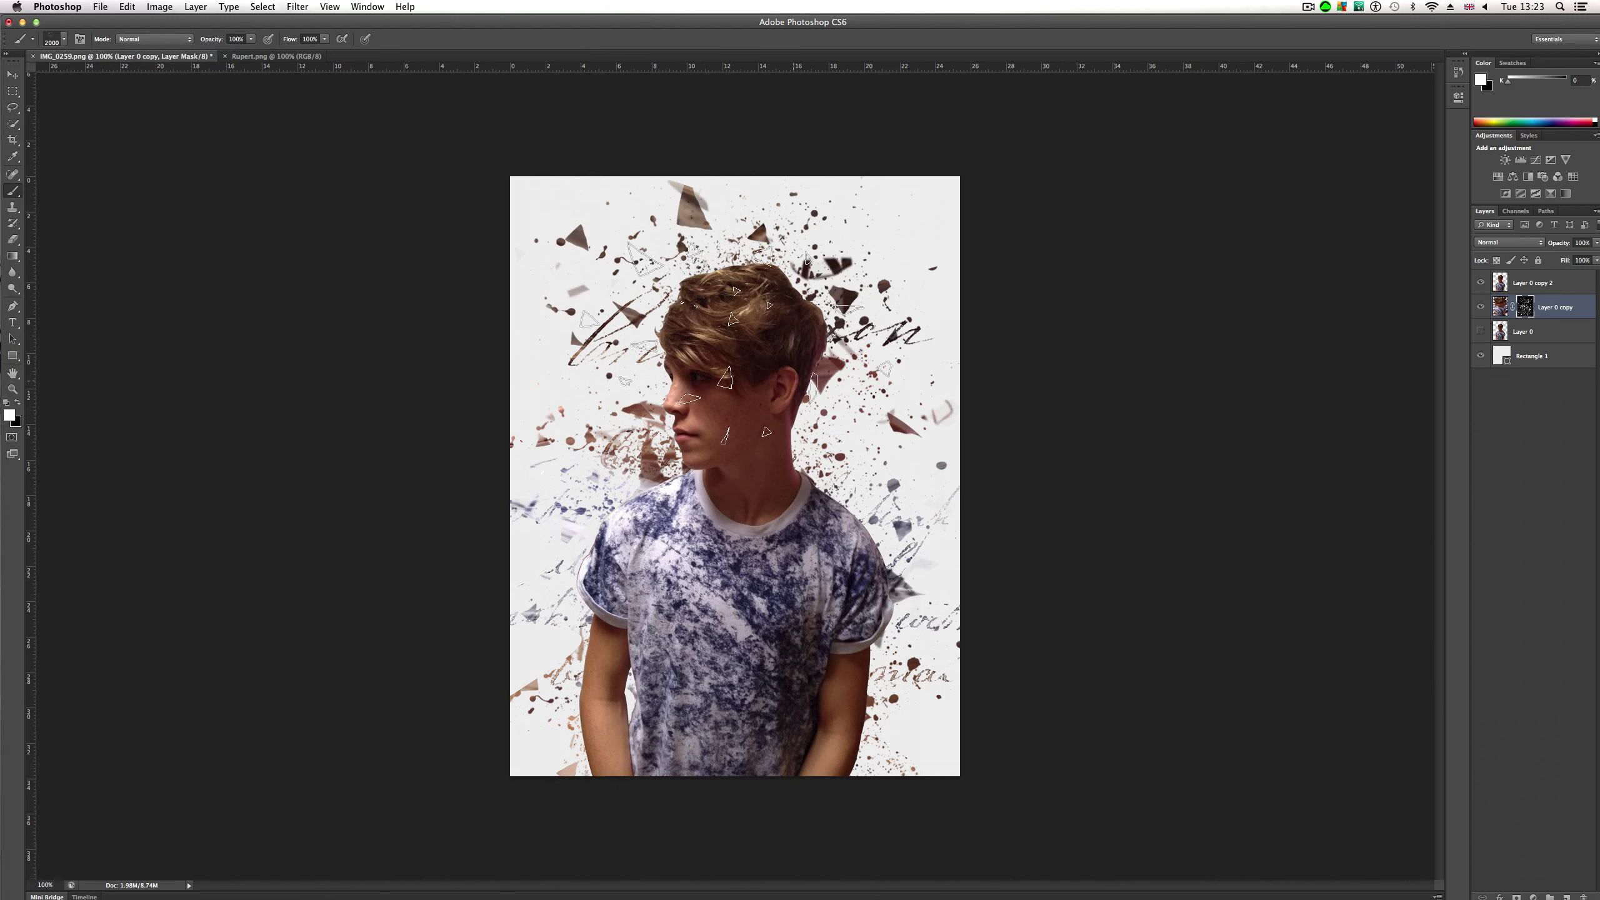
click(795, 643)
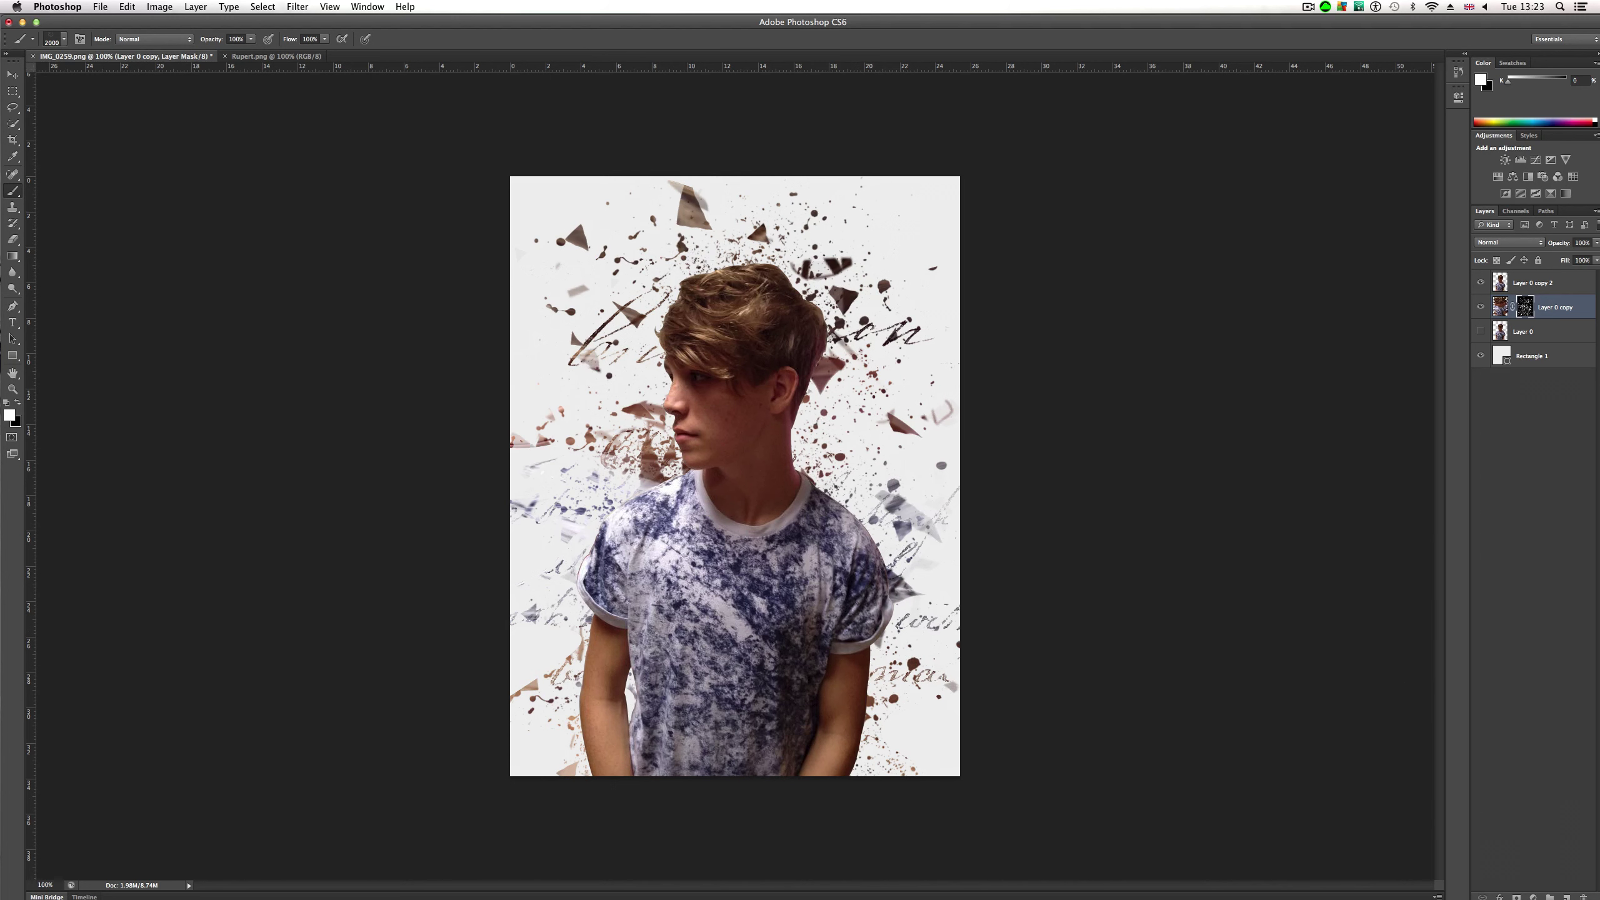
key(alt+super+z)
key(alt+super+z)
key(alt+super+z)
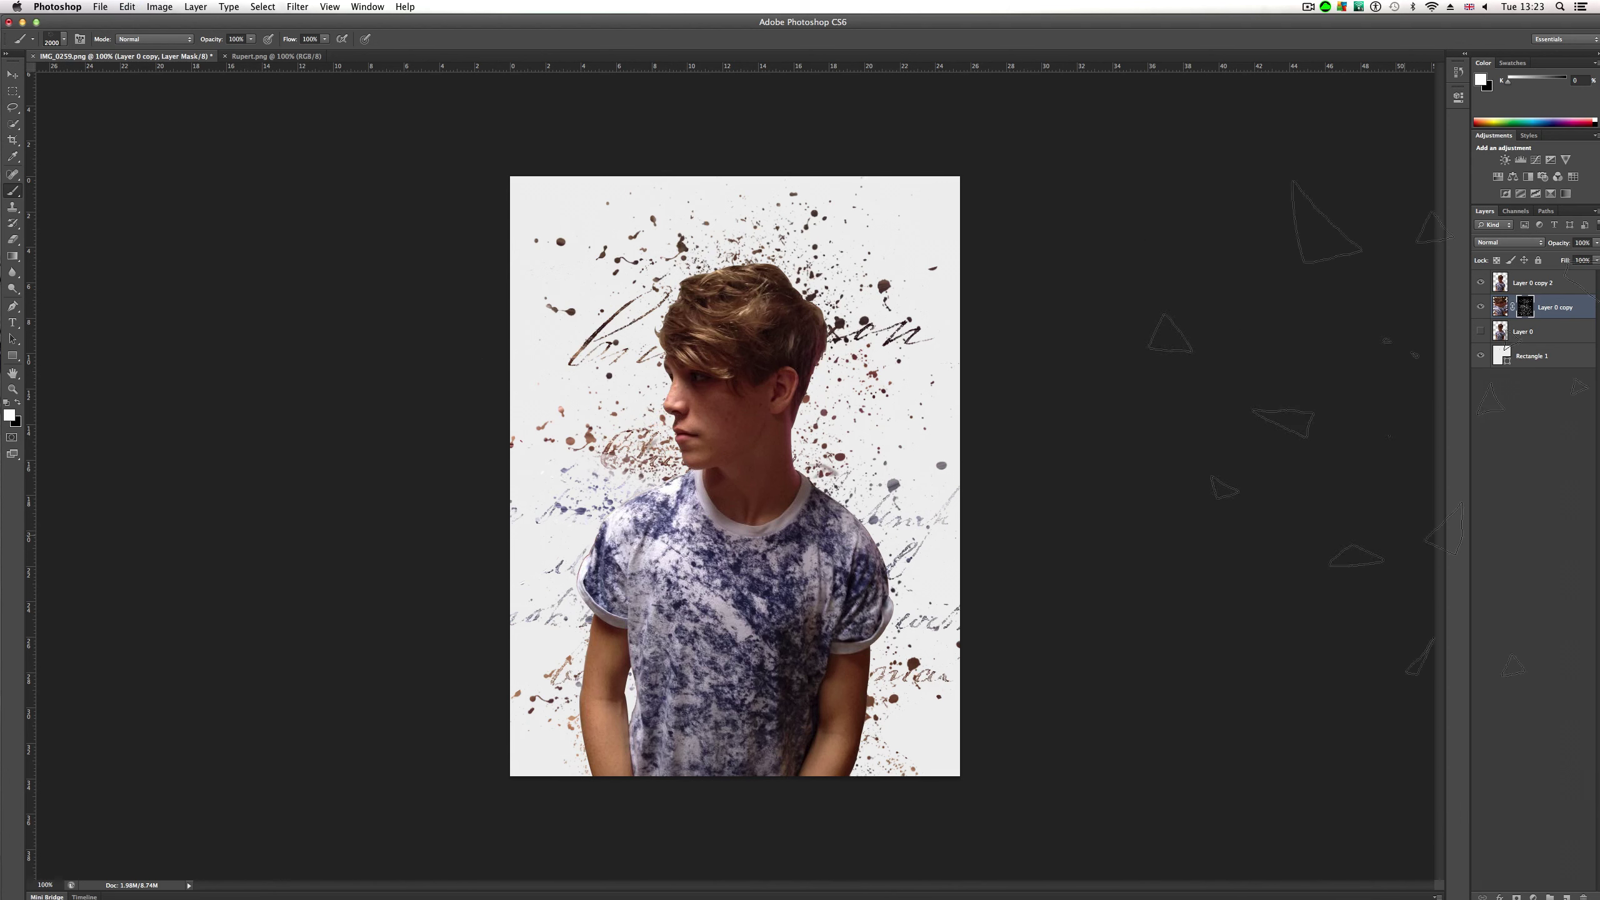
click(739, 382)
key(alt+super+z)
Step: Stamp the cracked-glass brush on both sides of the figure on Layer 0 copy's mask, undo the stamp over the hair, and check Rectangle 1's visibility
click(64, 40)
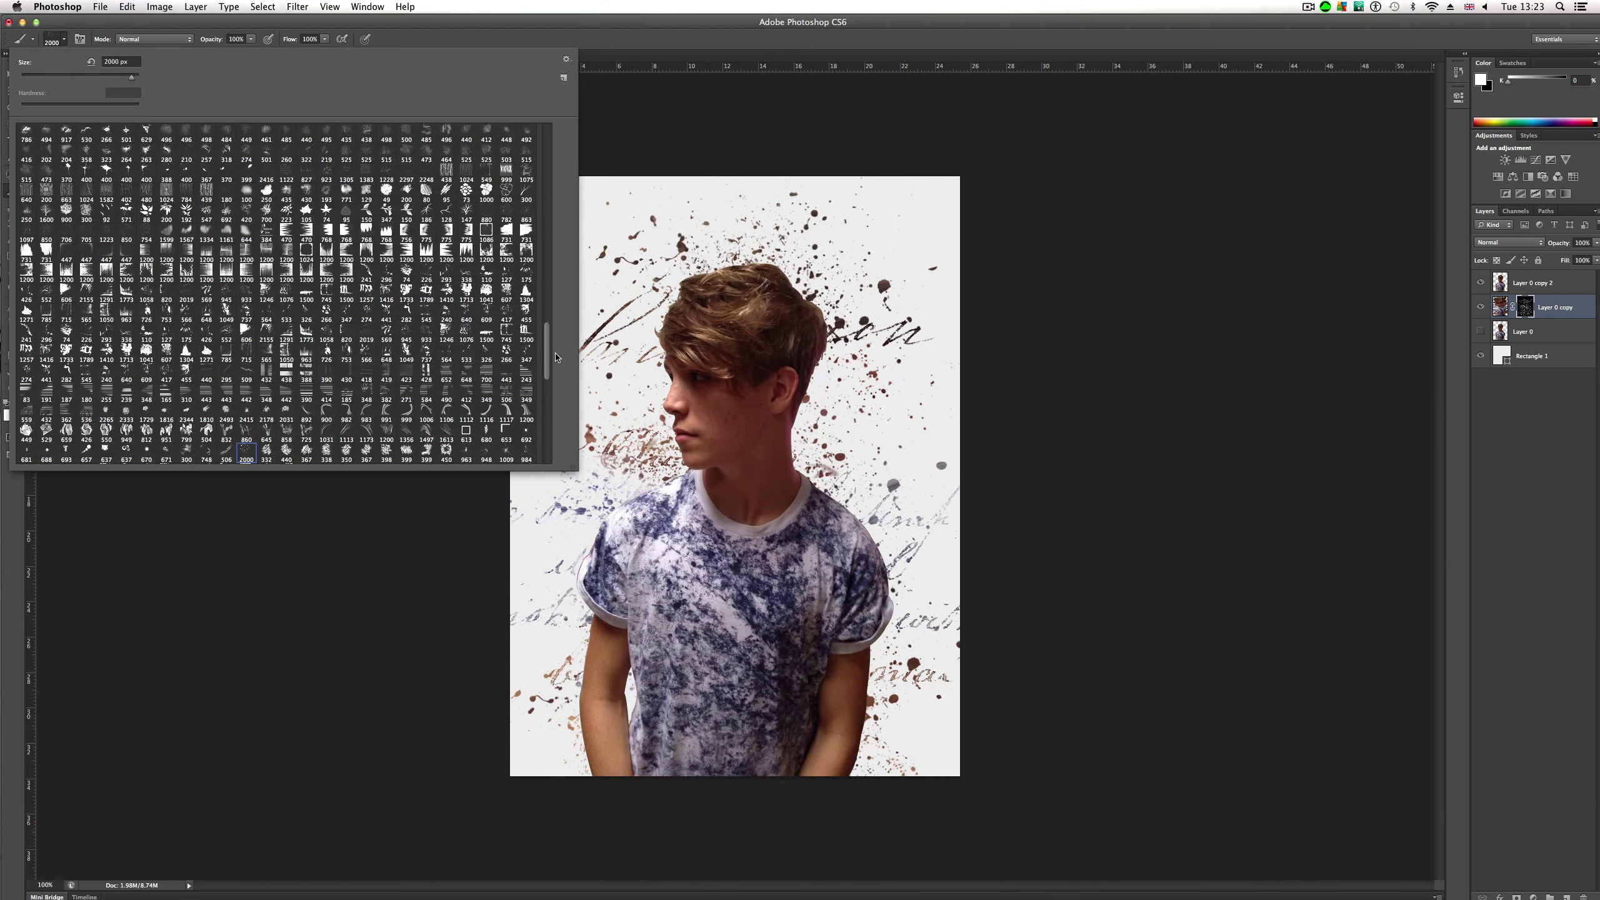
click(529, 458)
click(661, 482)
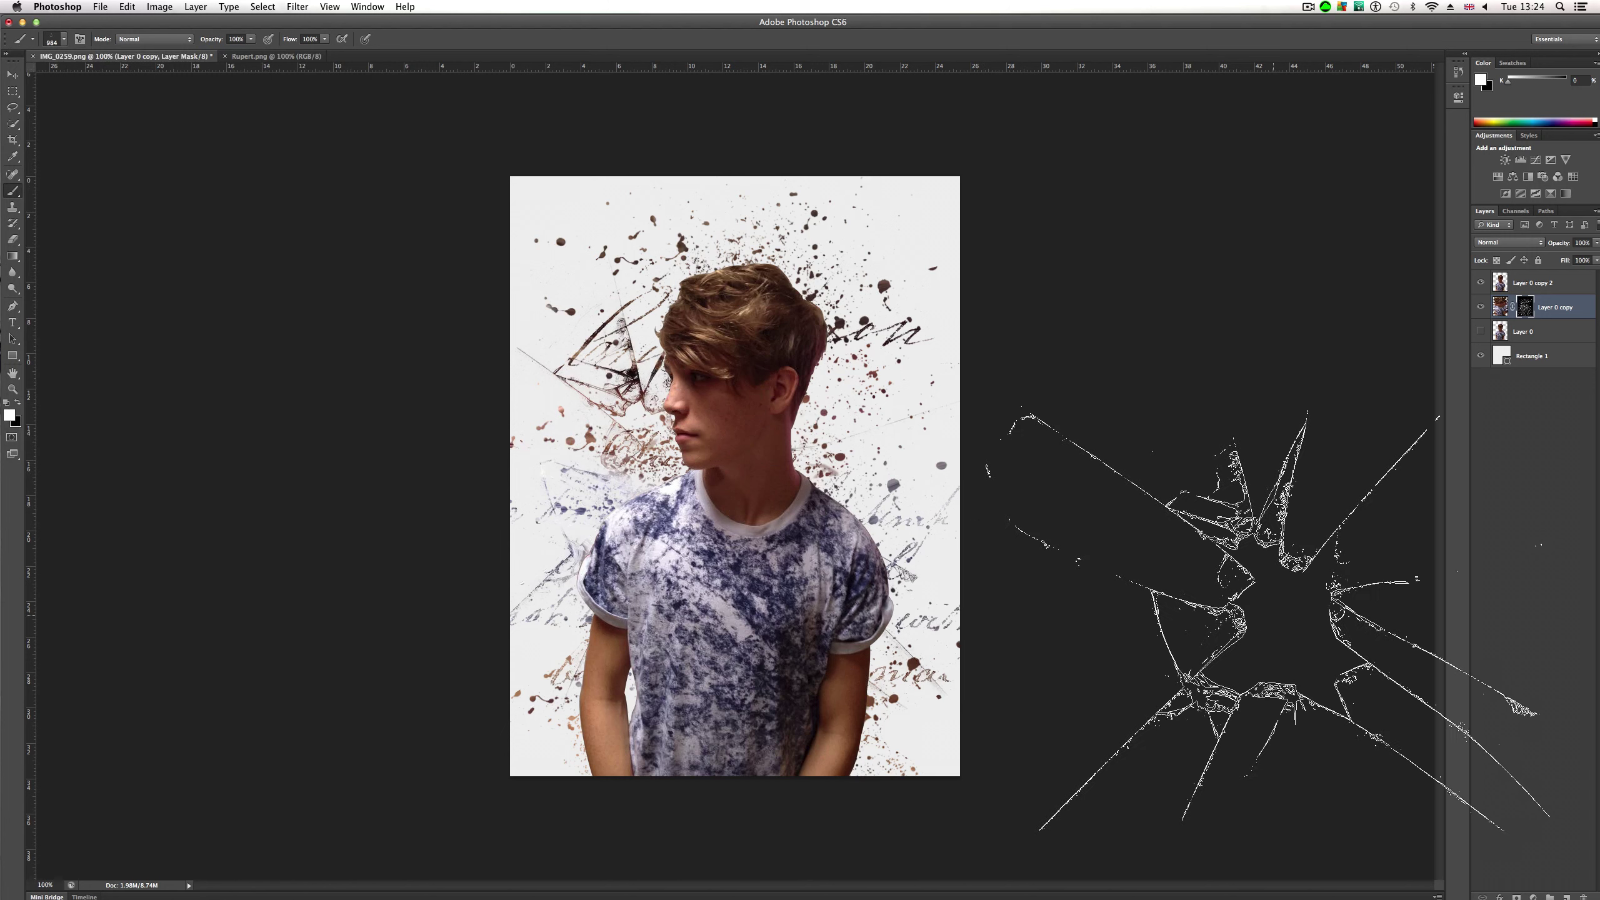
click(787, 275)
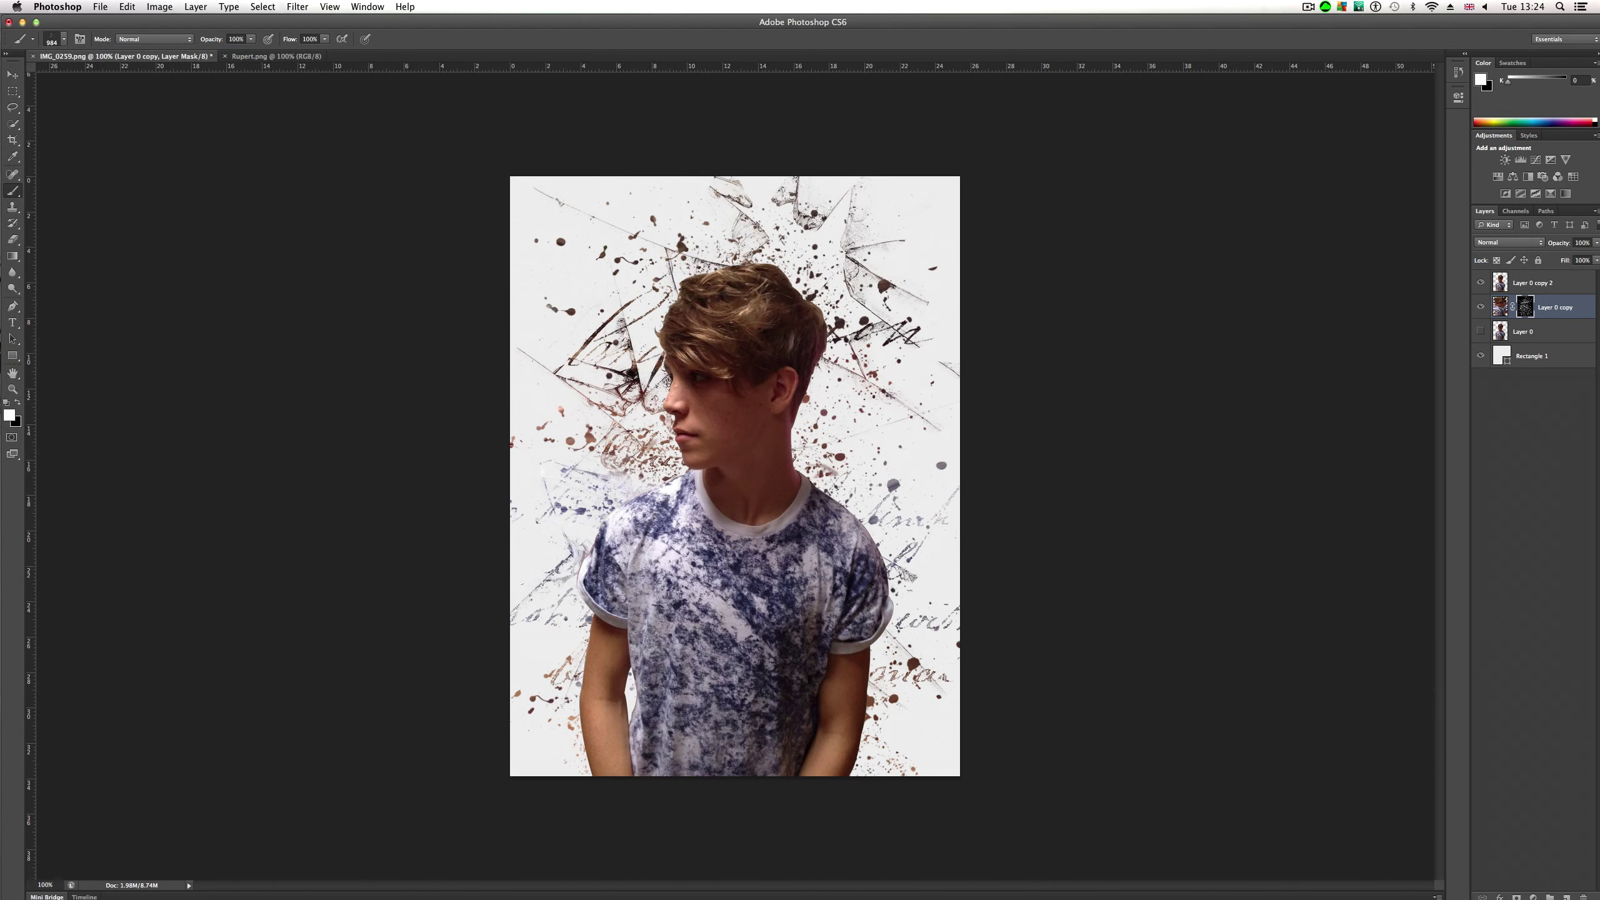
key(super+z)
click(845, 492)
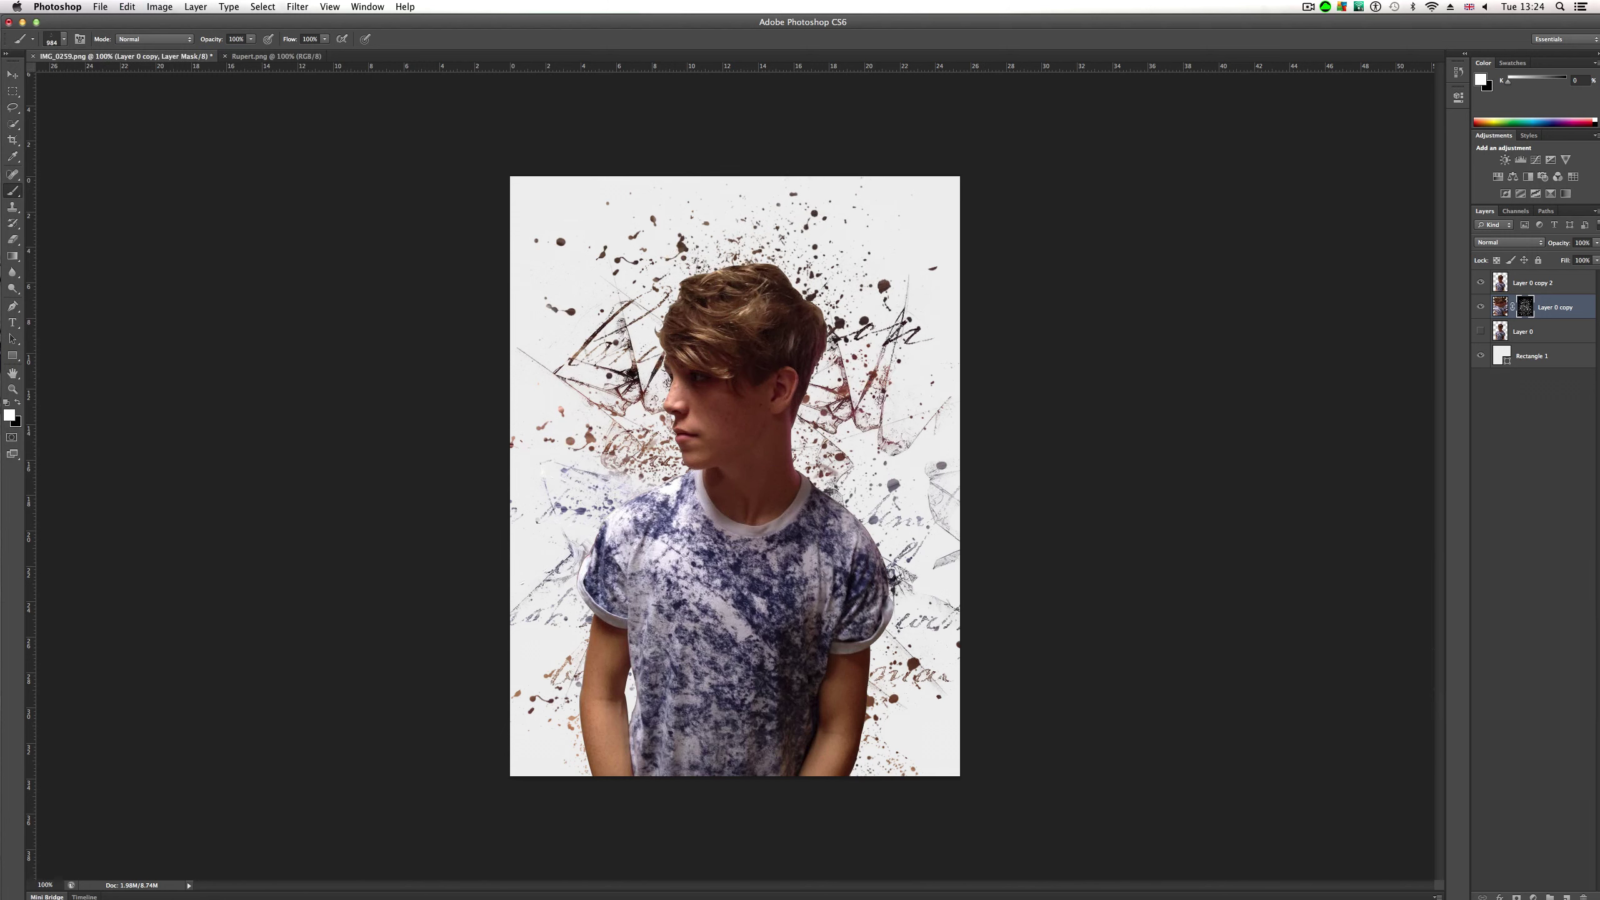
click(1481, 356)
click(1482, 357)
Step: Stamp the 2500 px fragment brush around the head and shoulders on Layer 0 copy's mask
click(65, 40)
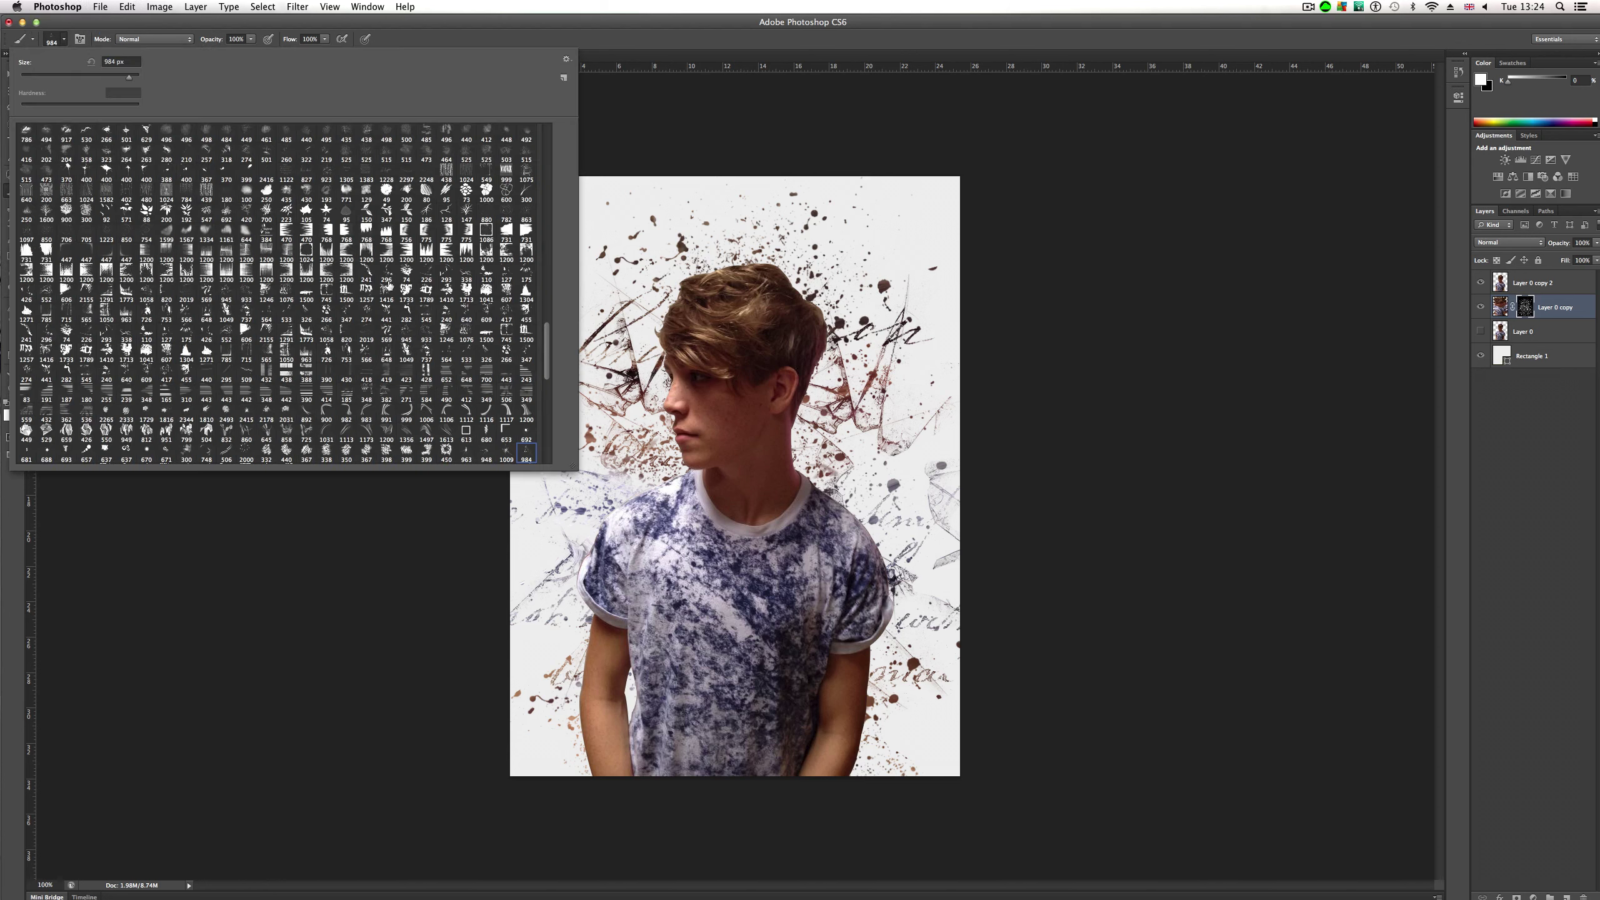
mouse_move(547, 357)
mouse_down()
mouse_move(546, 374)
mouse_move(548, 308)
mouse_up()
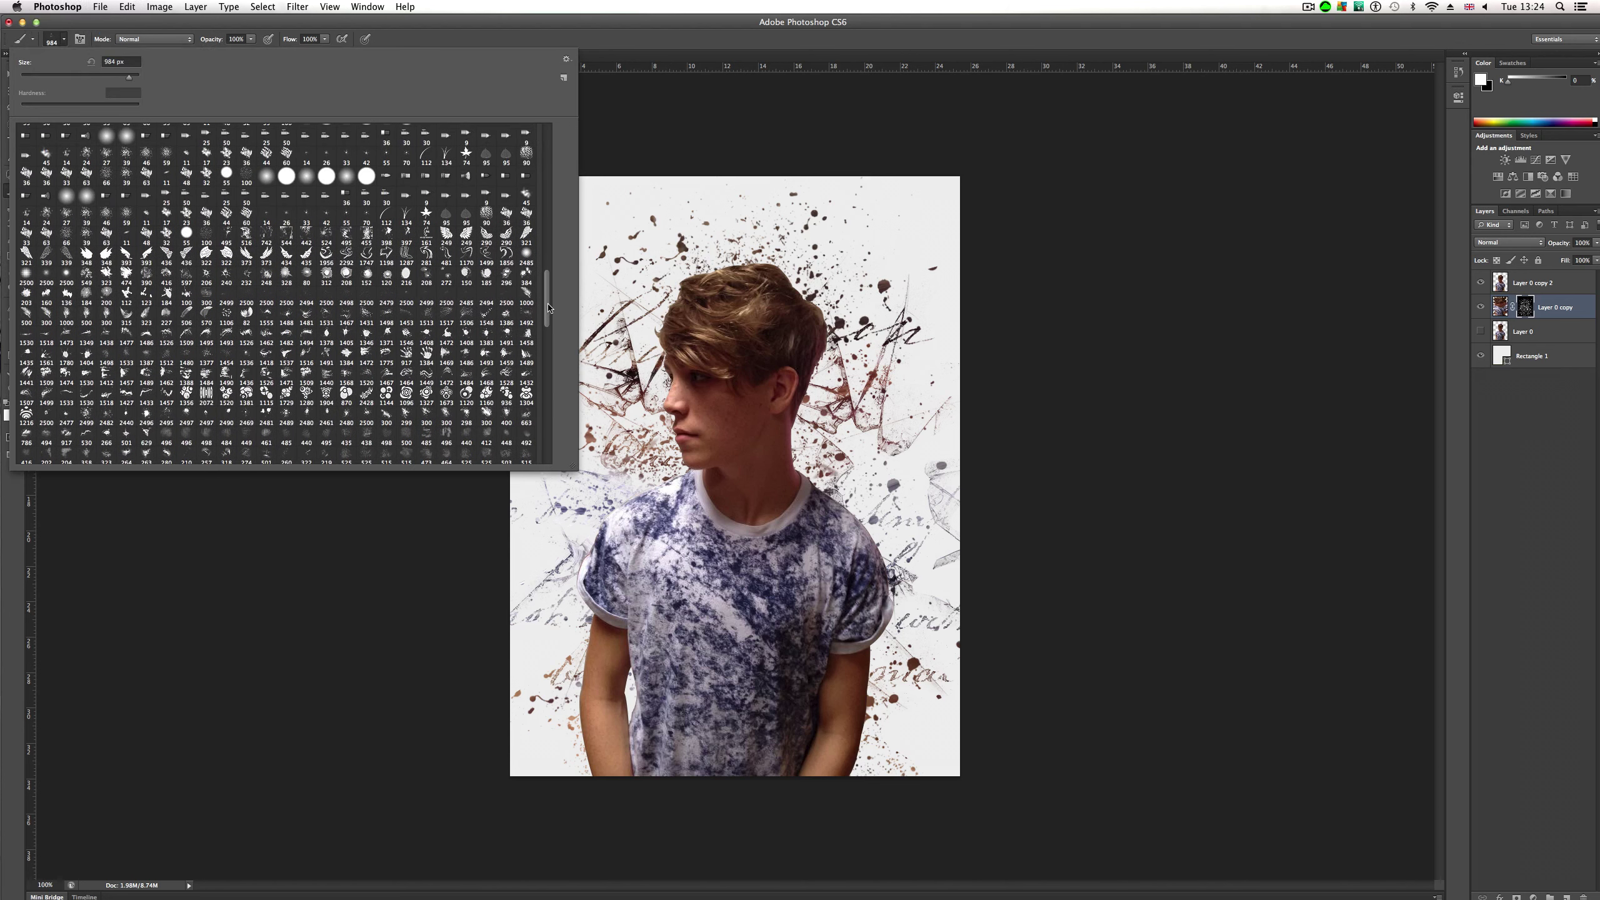
click(326, 303)
click(630, 438)
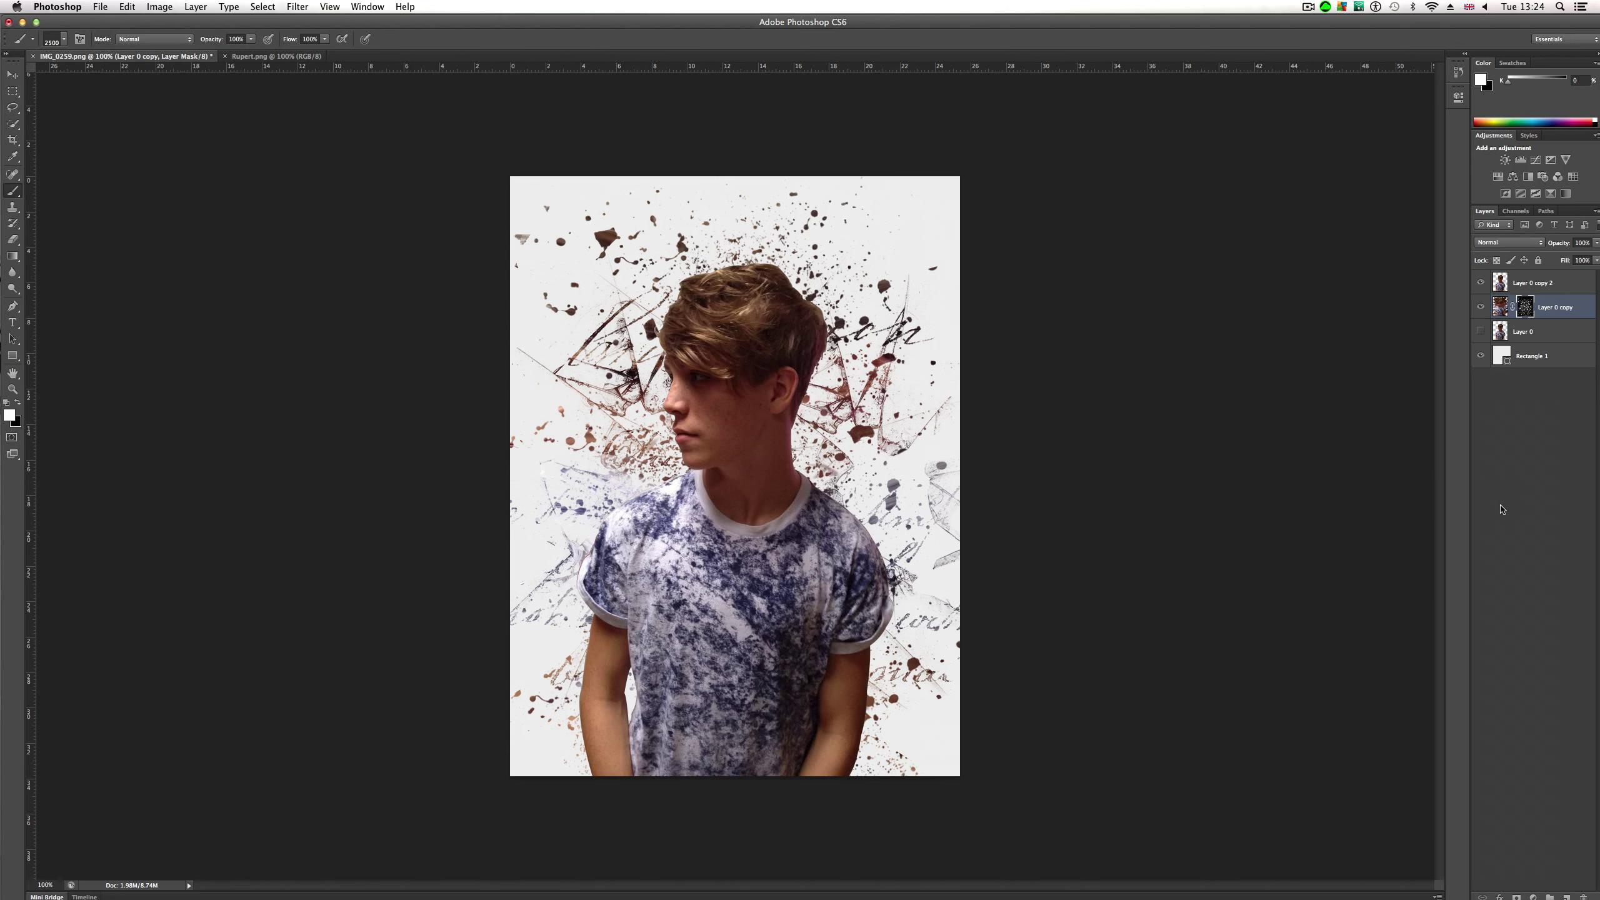
Step: Add a layer mask to Layer 0 copy 2 and set the Eraser to the 1506 px splatter brush
click(1564, 290)
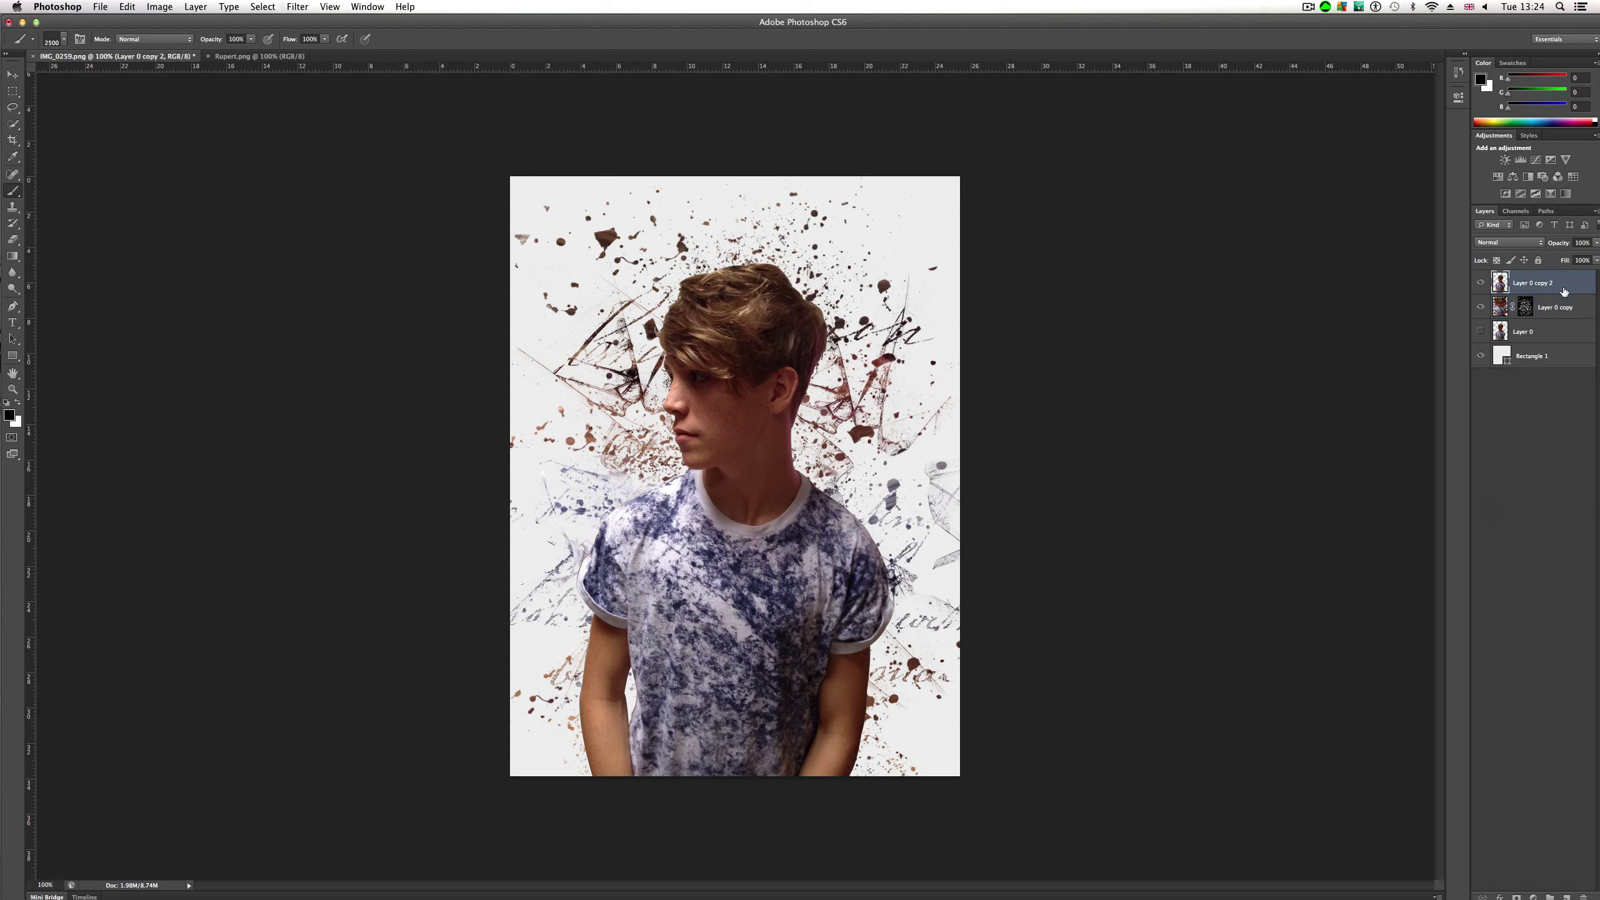
click(1517, 896)
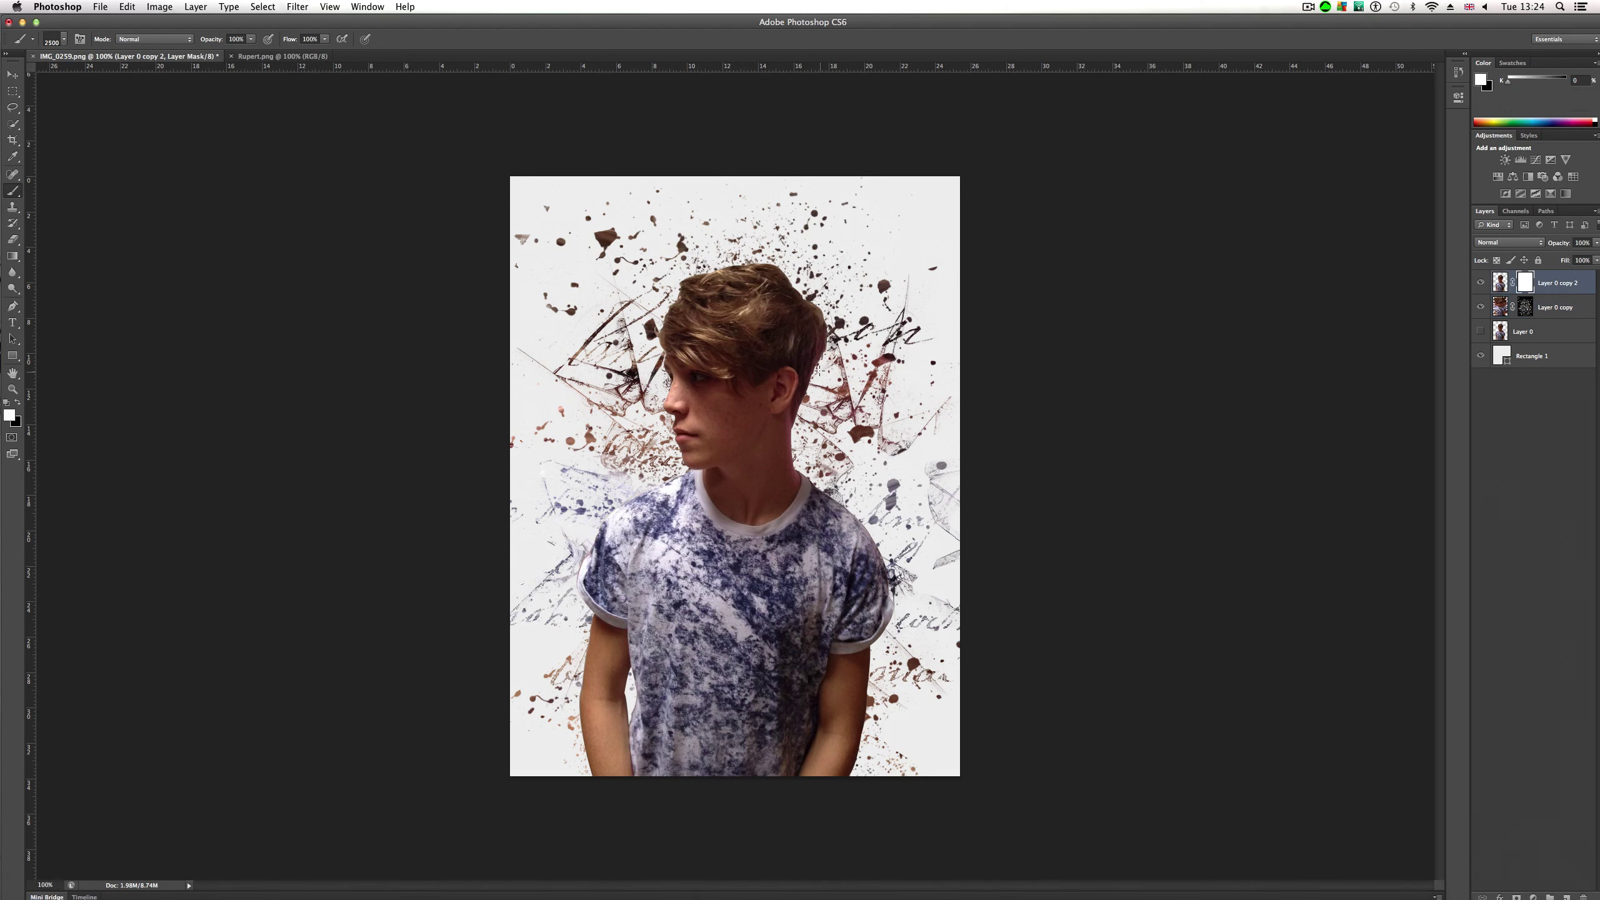
key(e)
click(63, 41)
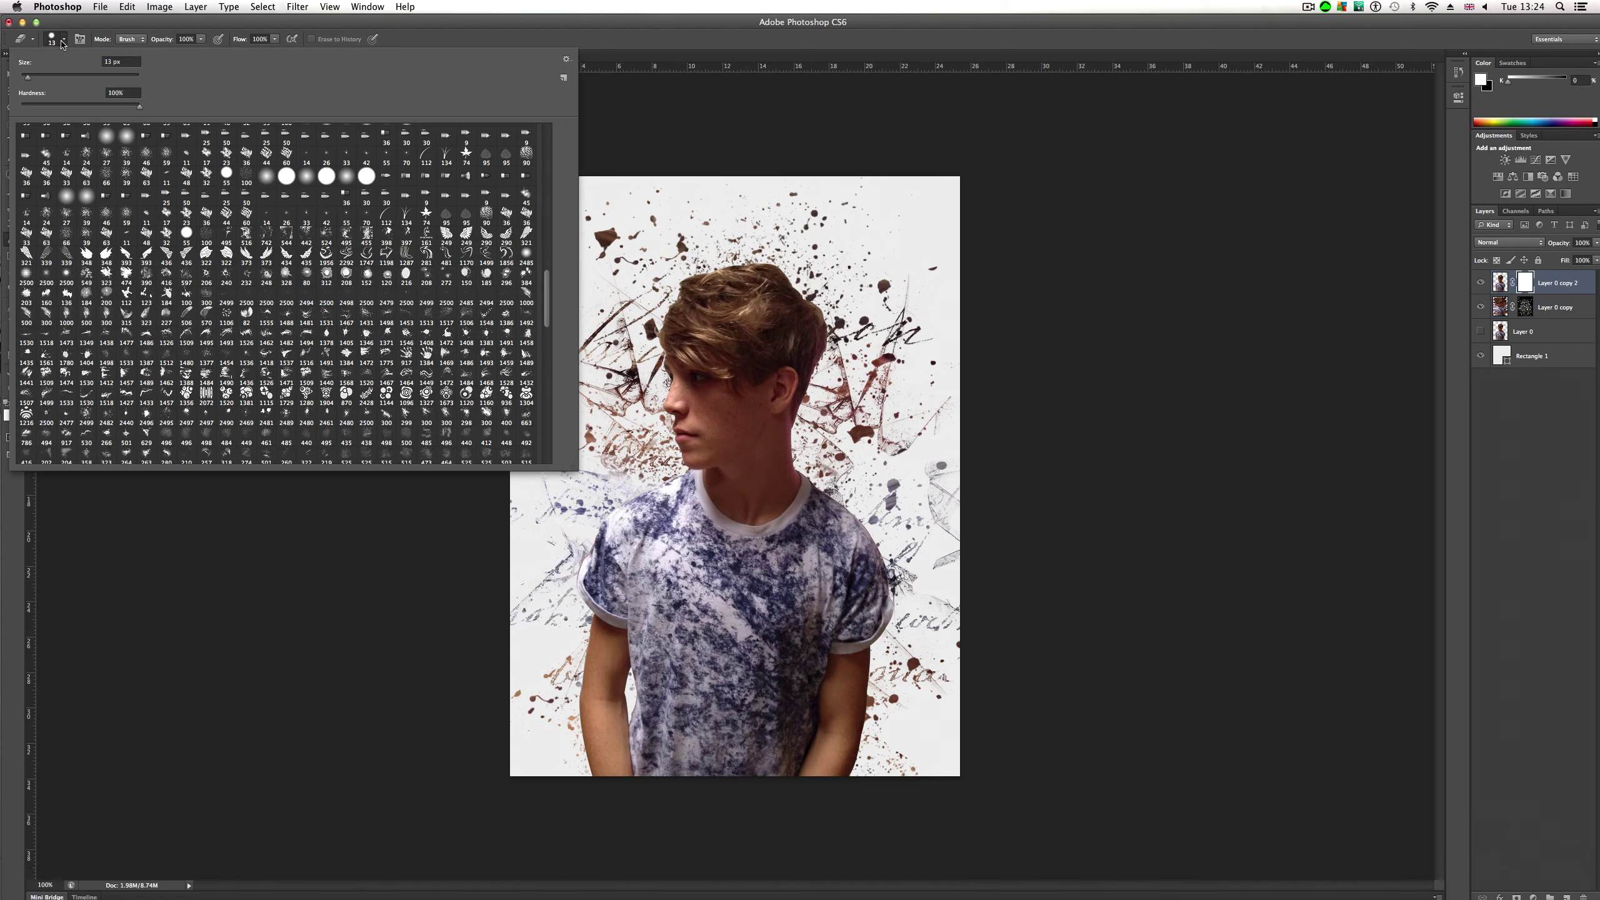
click(465, 319)
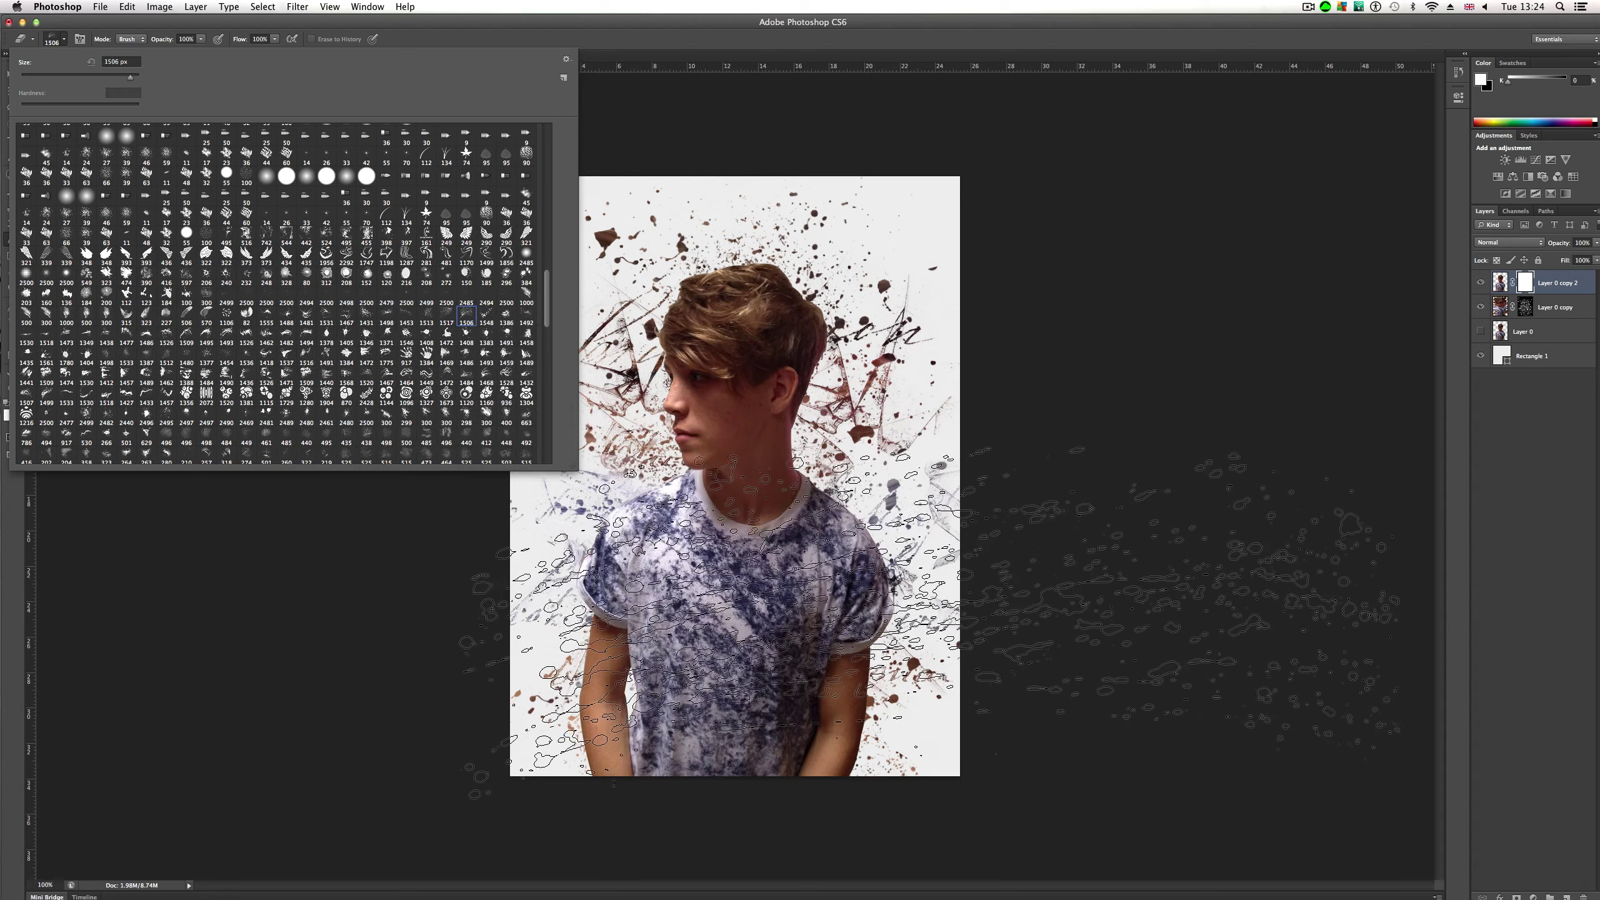
Step: Erase splatter from both sides of the torso on Layer 0 copy 2's mask, undoing the stamps over the chest and face
click(932, 604)
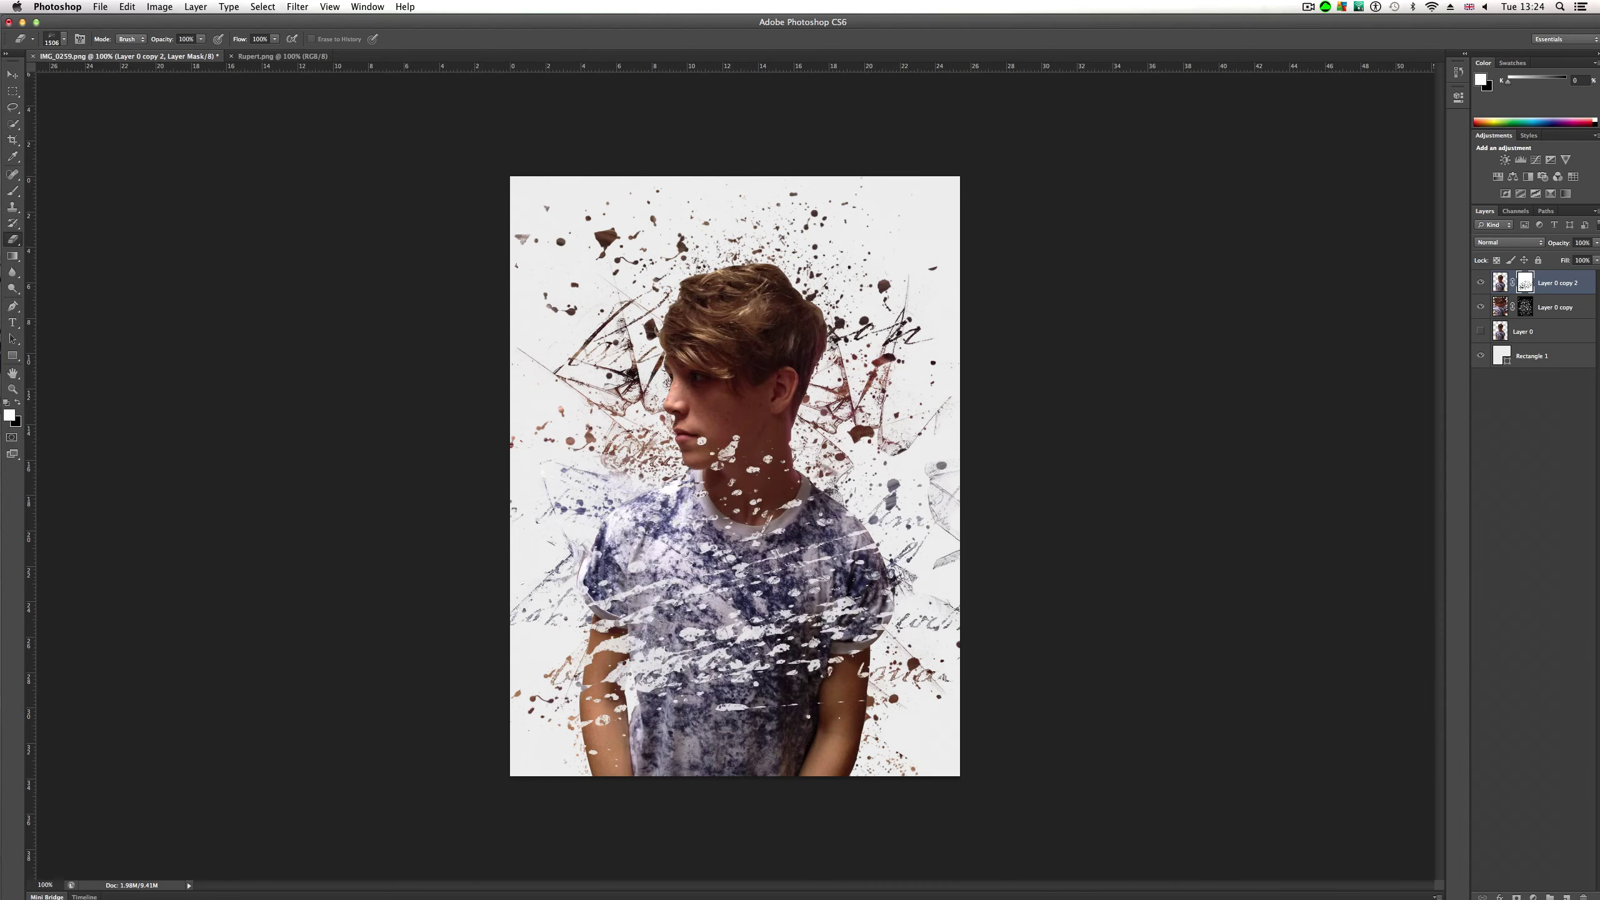
key(super+z)
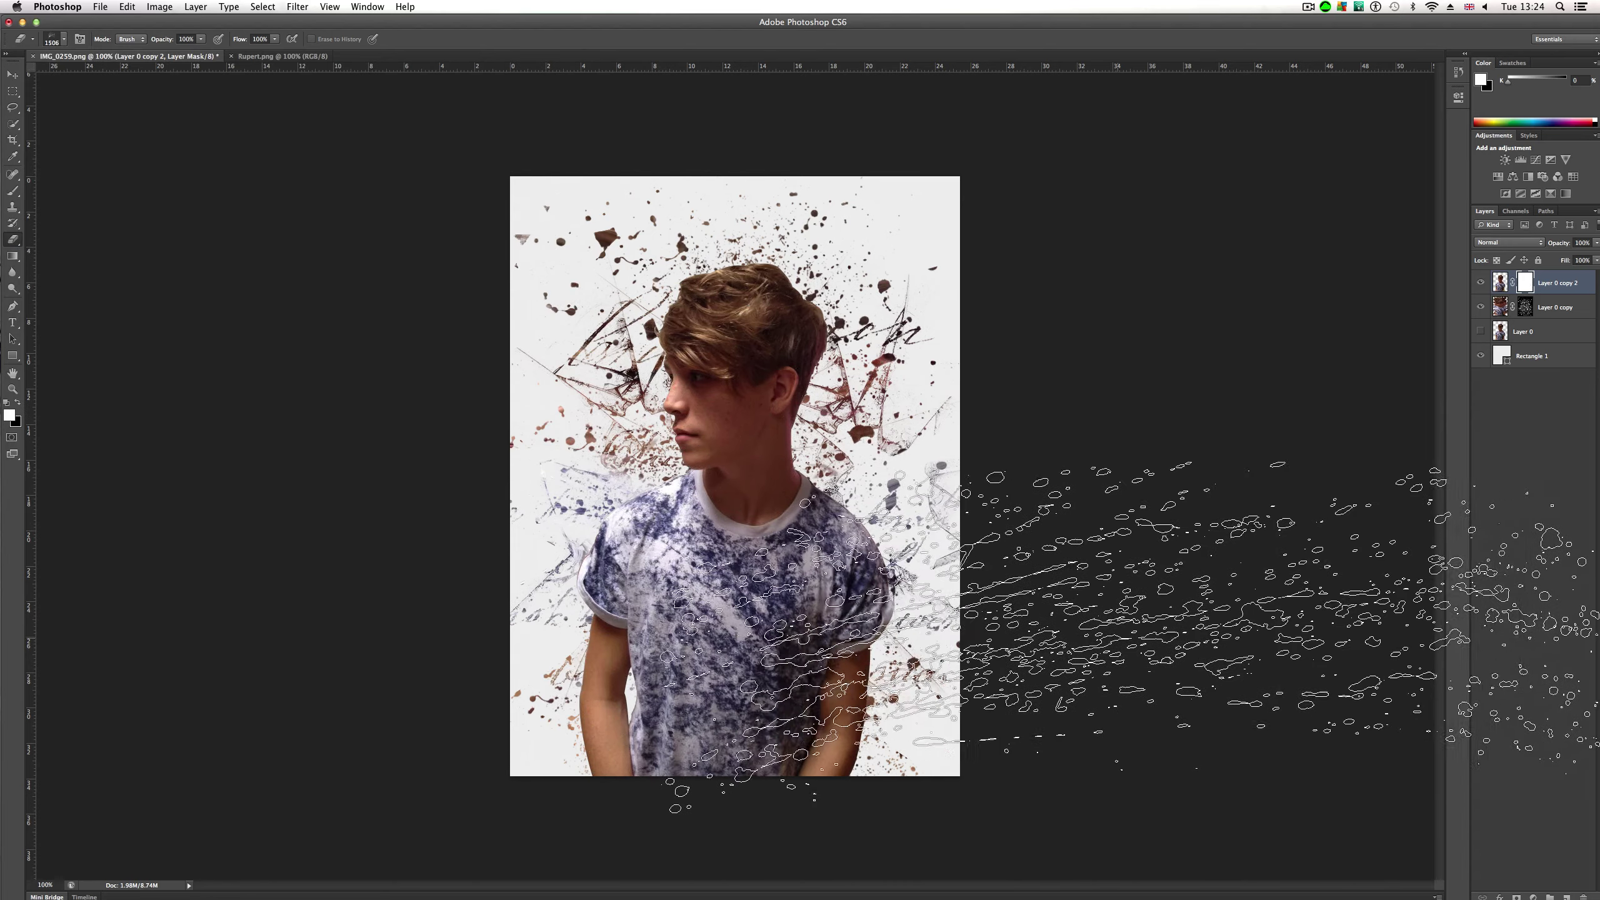
click(1257, 594)
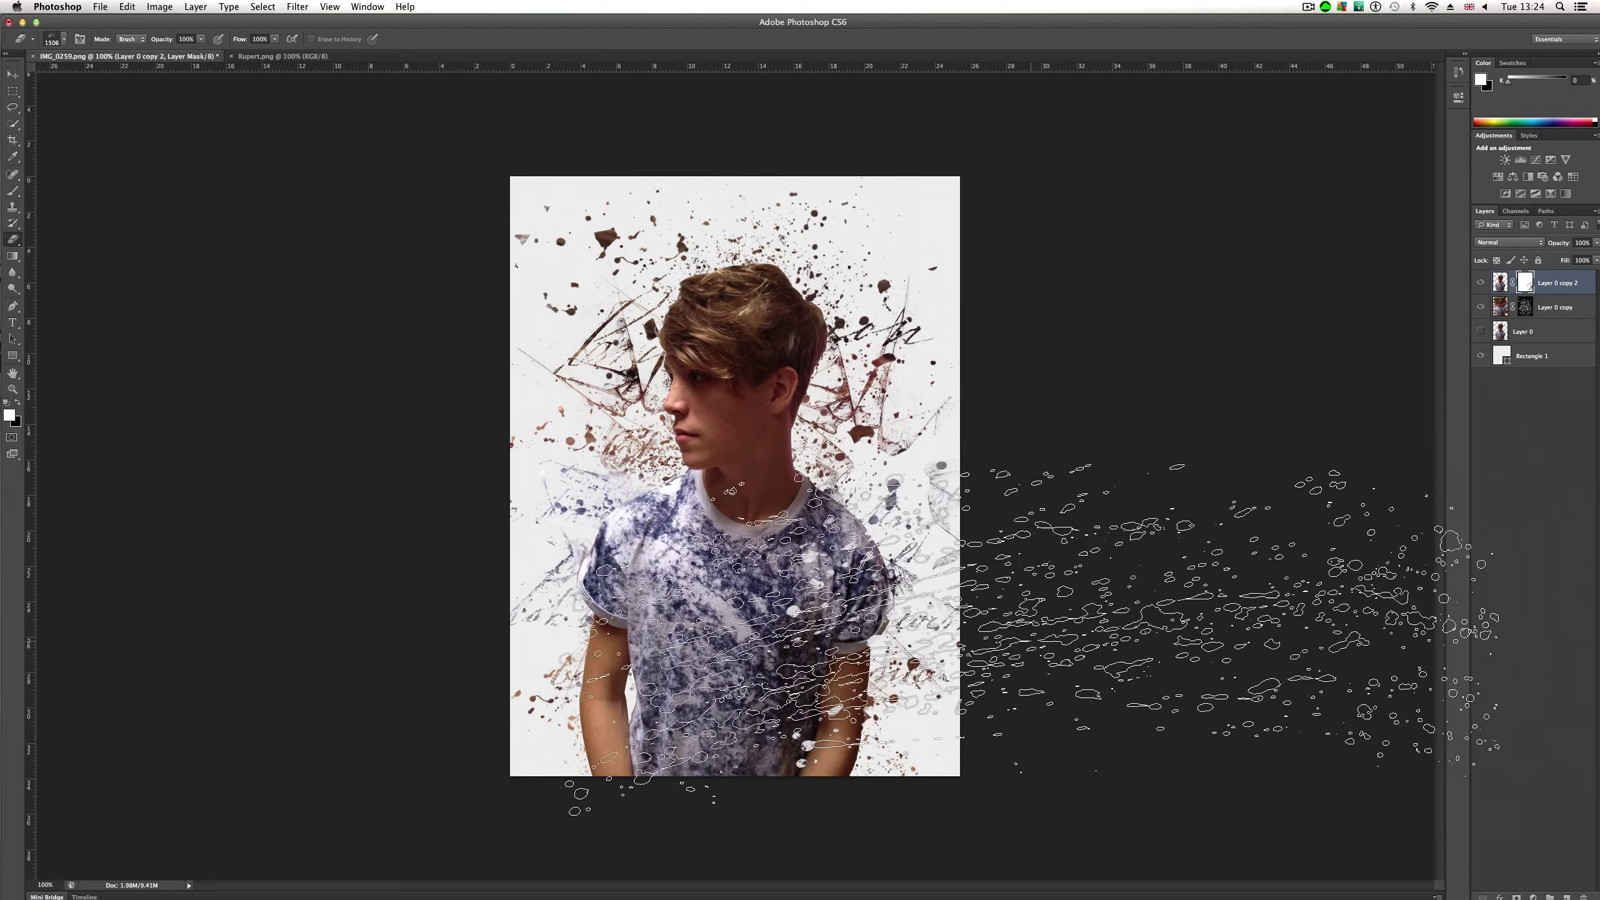
click(759, 412)
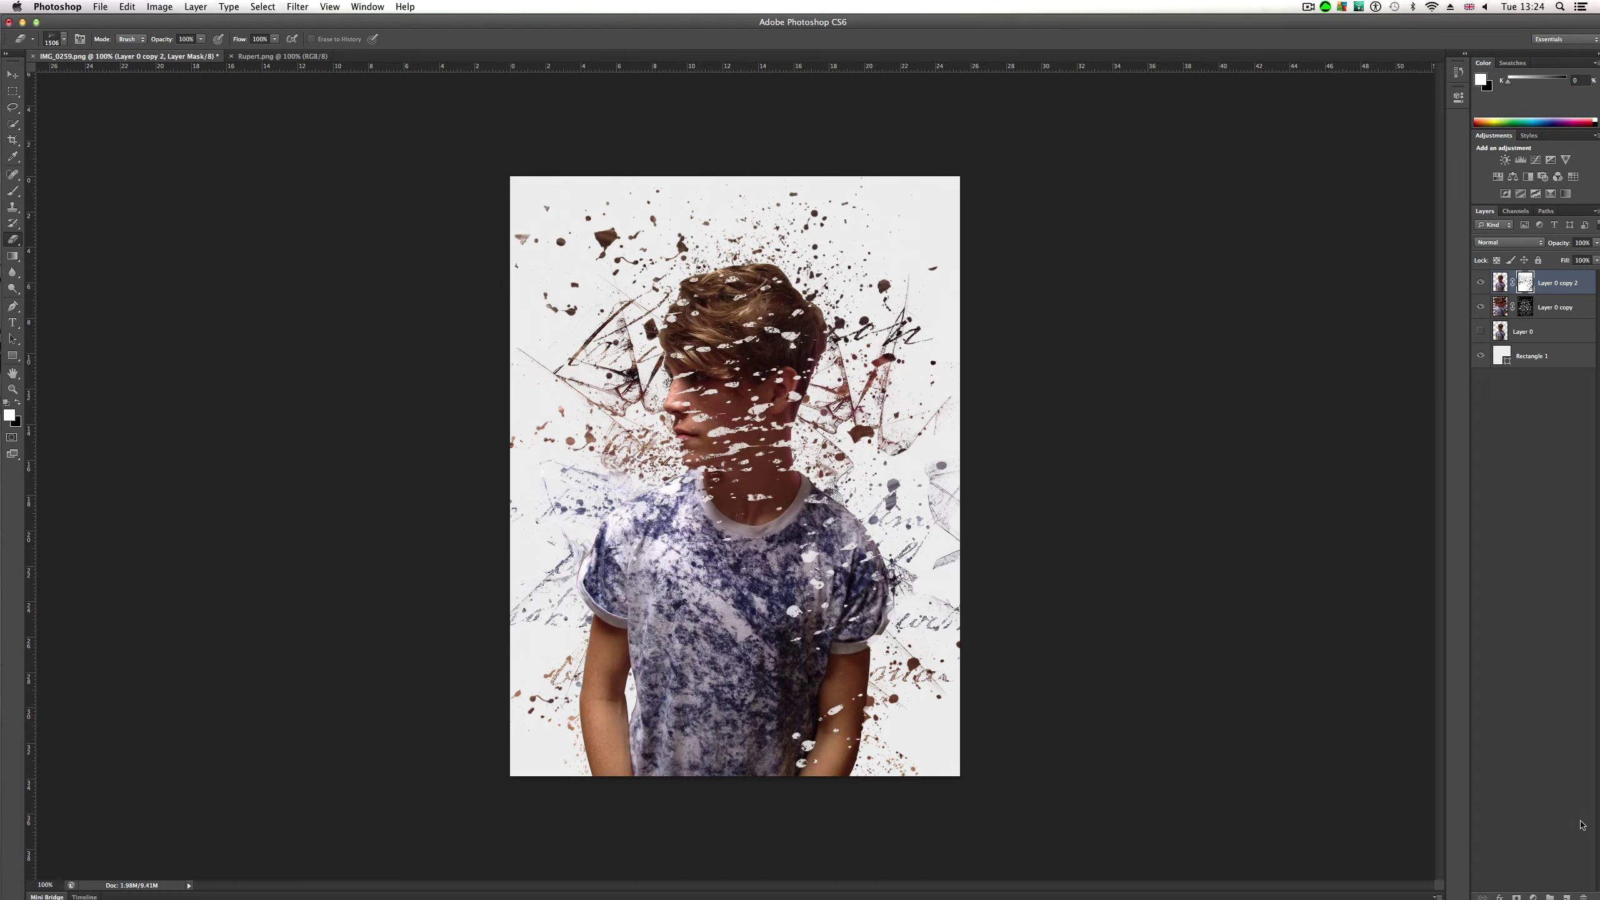
key(super+z)
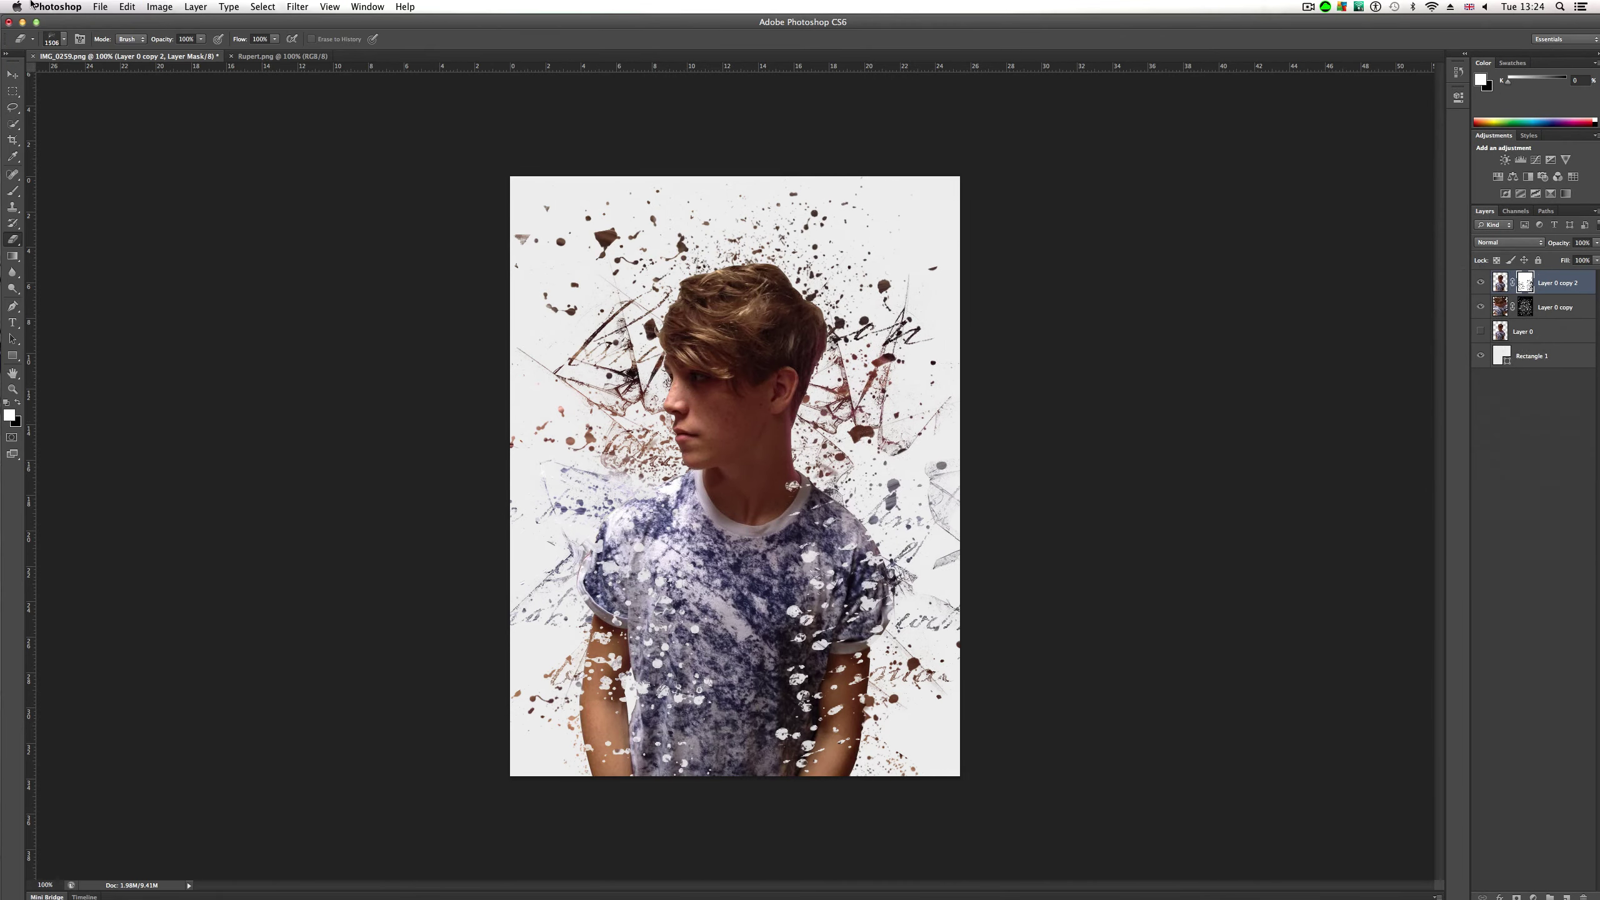
Step: Switch the Eraser to a wide scratch-textured brush for Layer 0 copy 2's mask
click(64, 40)
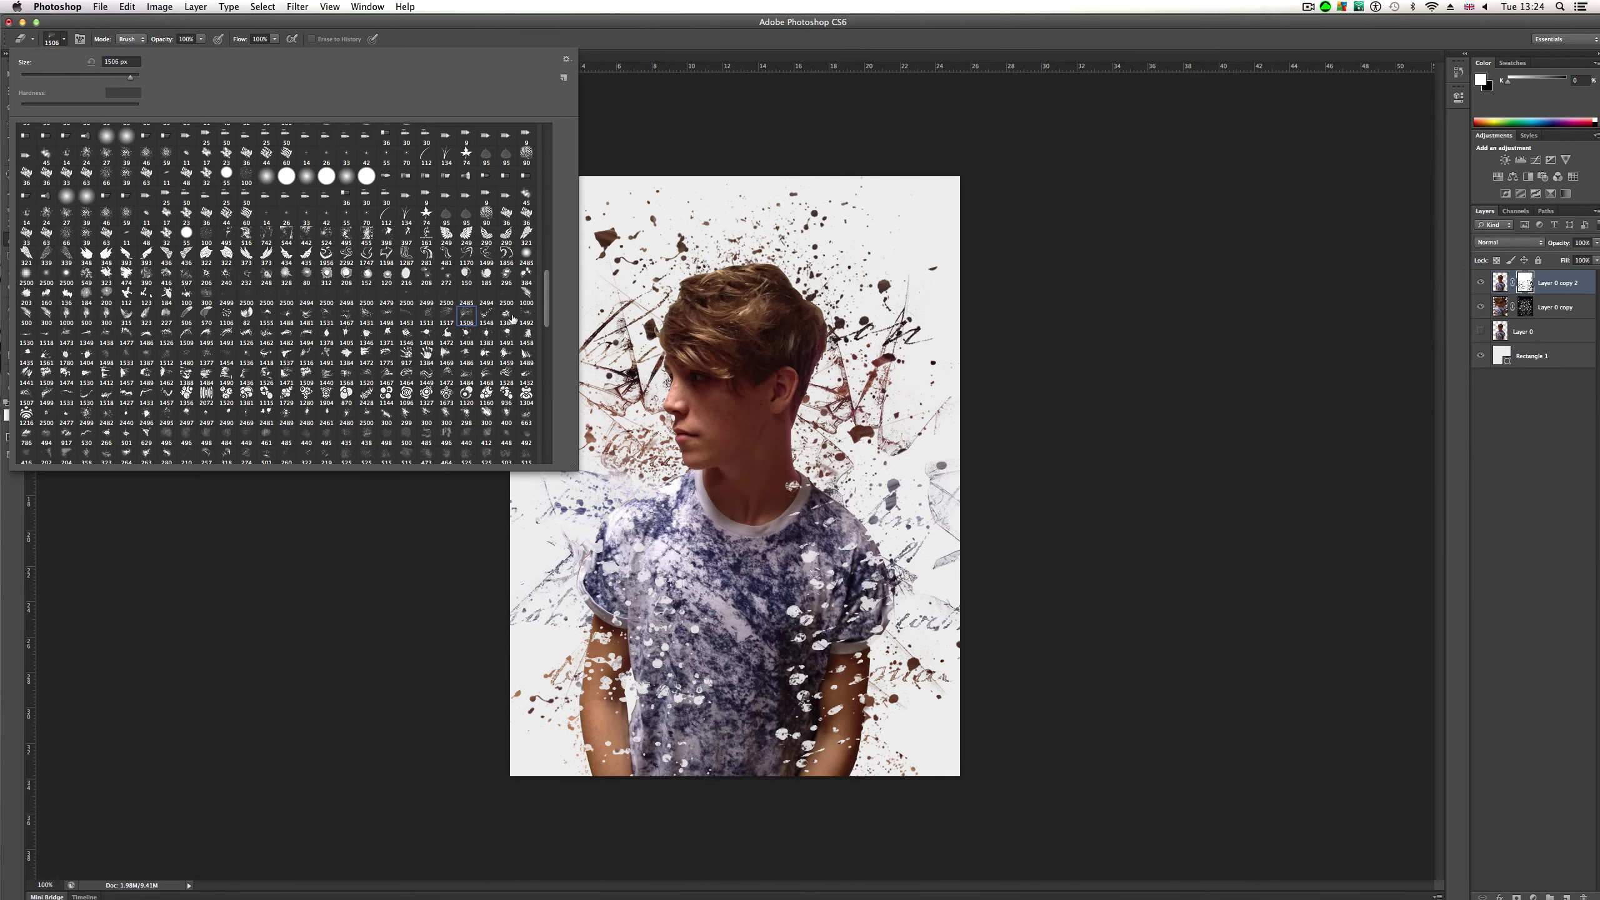
click(504, 296)
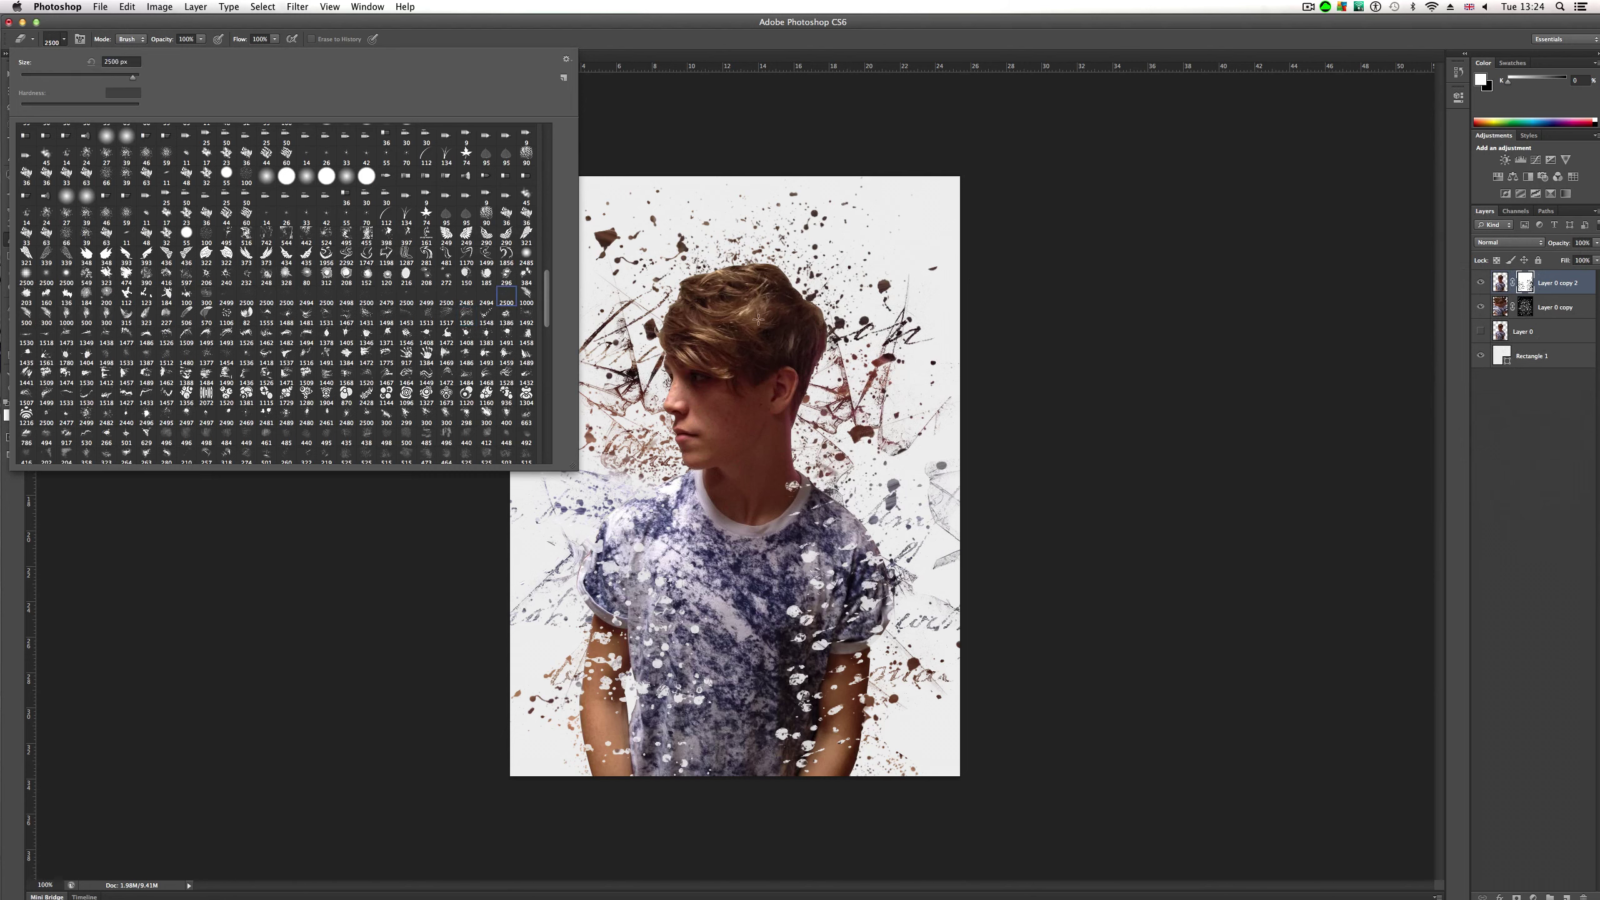
click(794, 288)
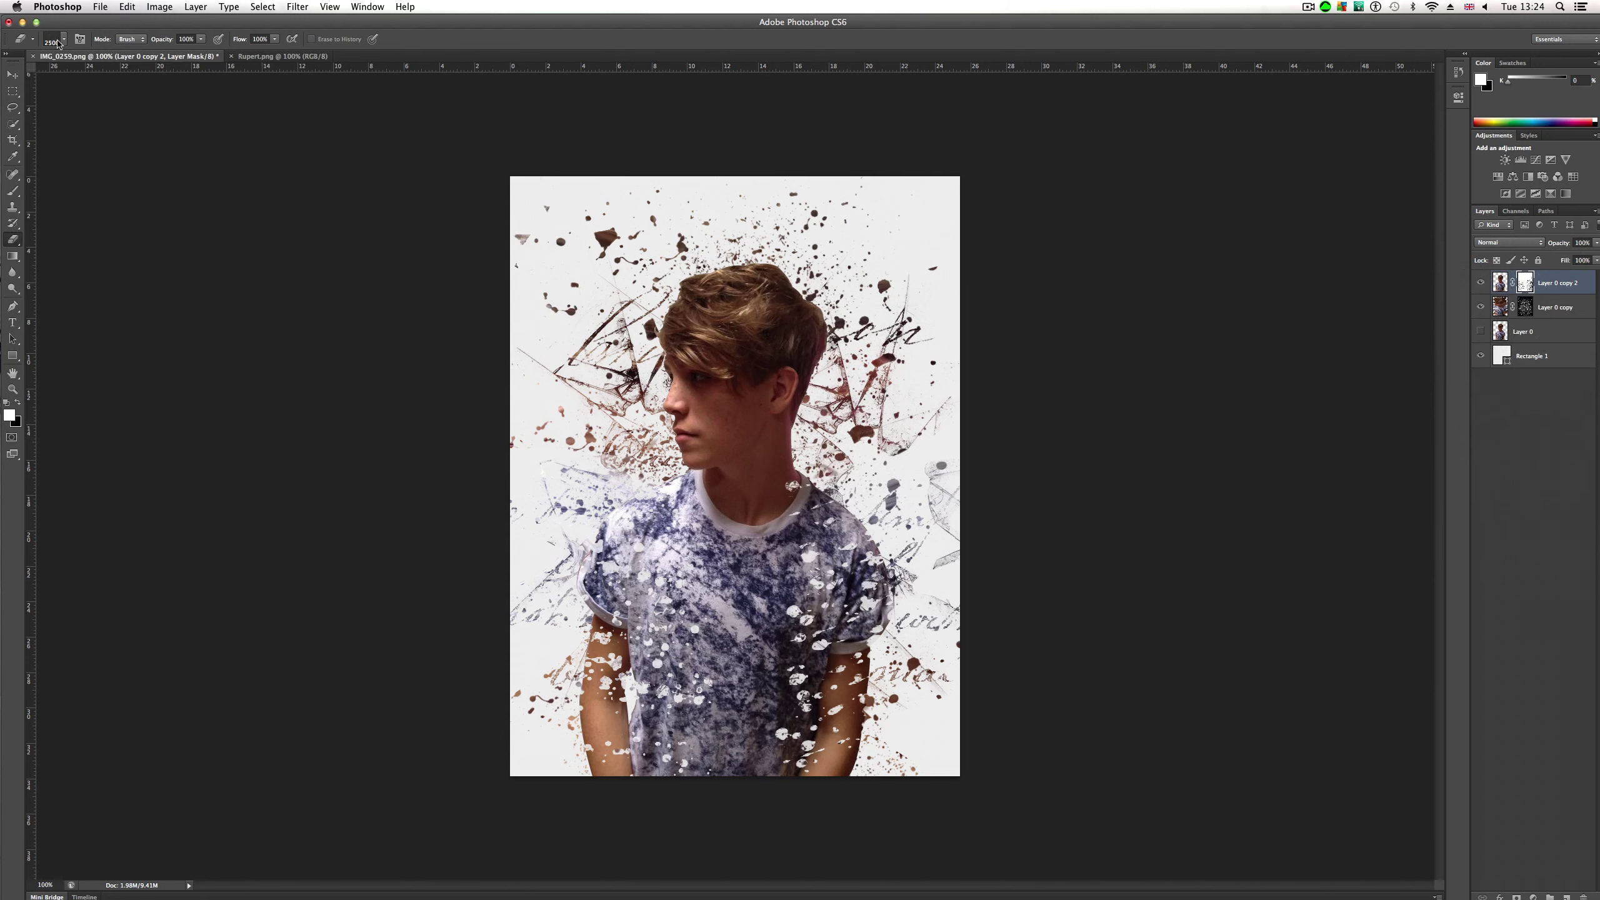
click(69, 42)
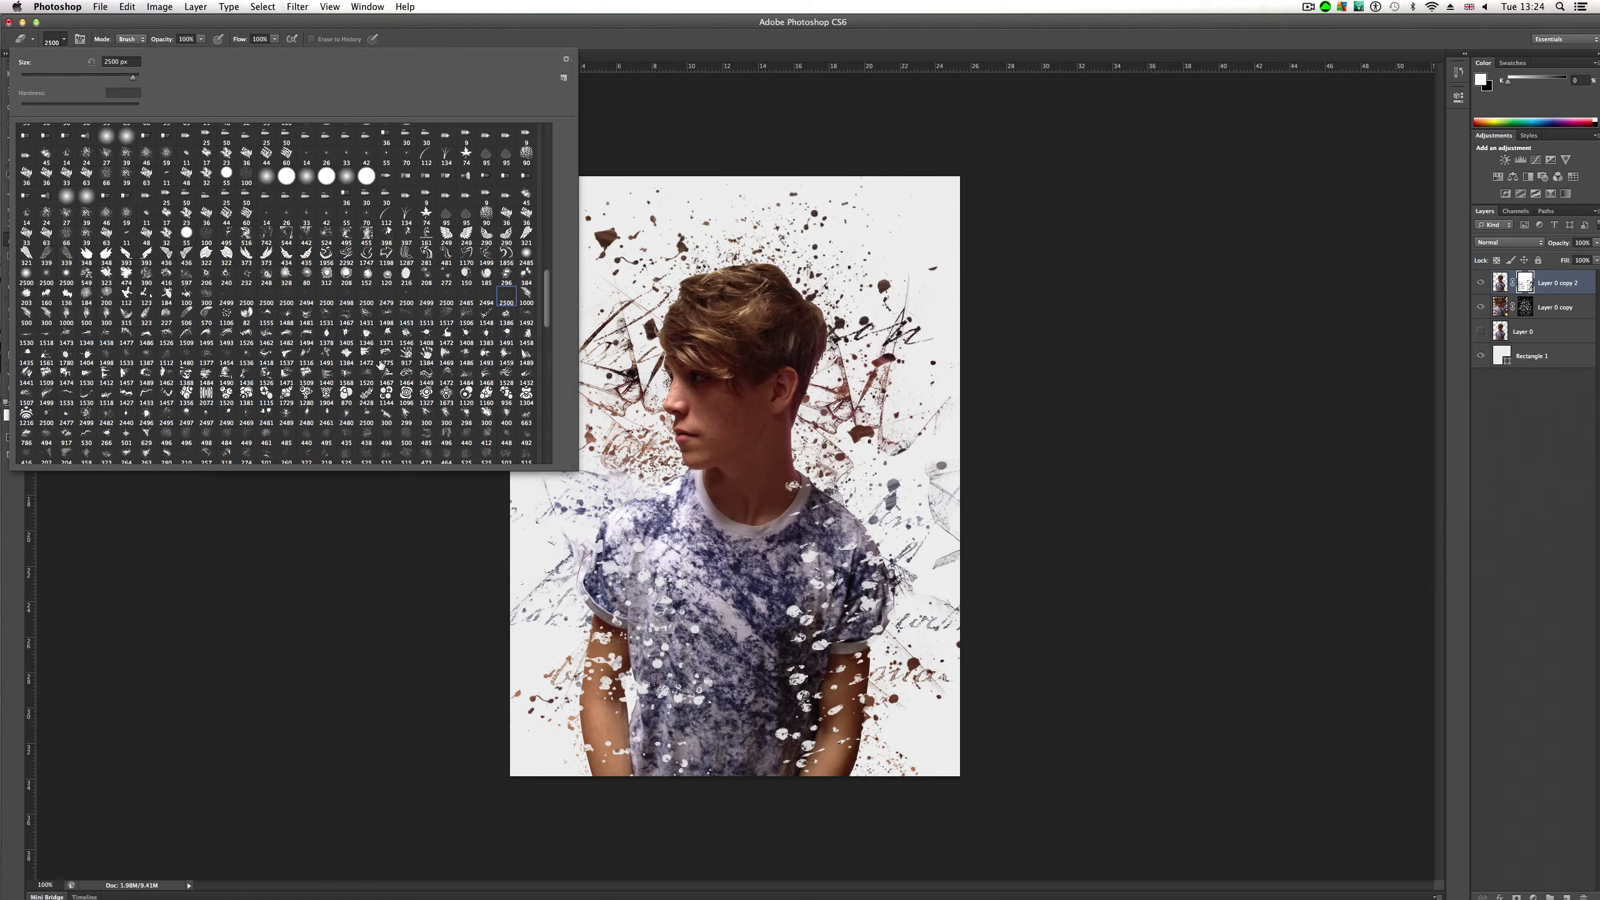
click(323, 365)
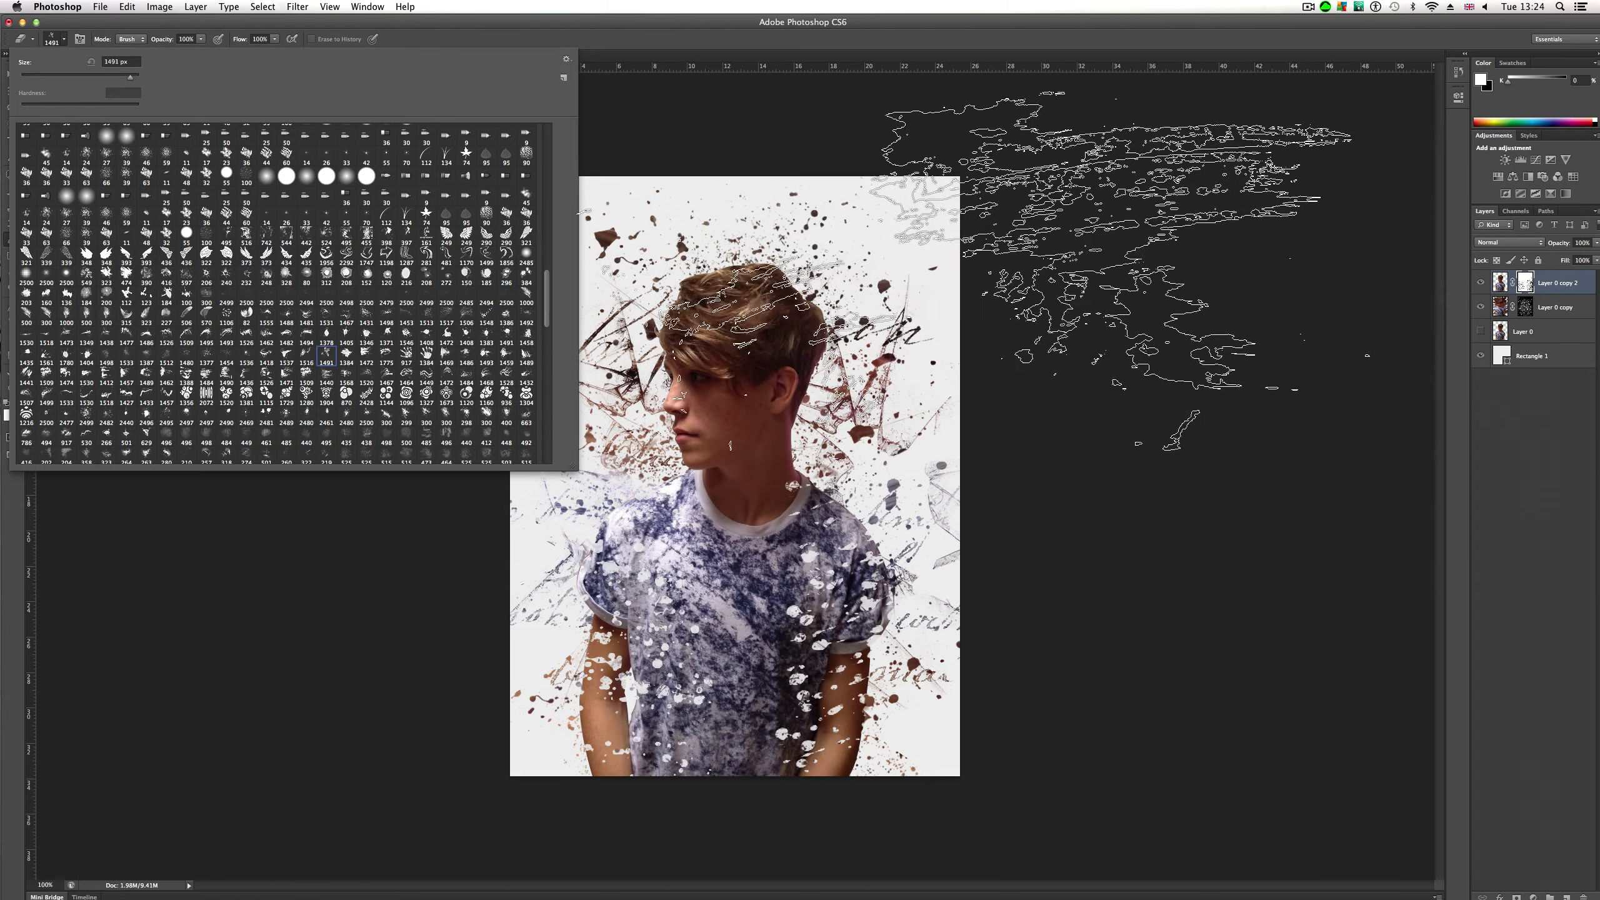
Step: Erase scratch texture across the lower torso on Layer 0 copy 2's mask, undoing the trial stamps
click(922, 281)
key(super+z)
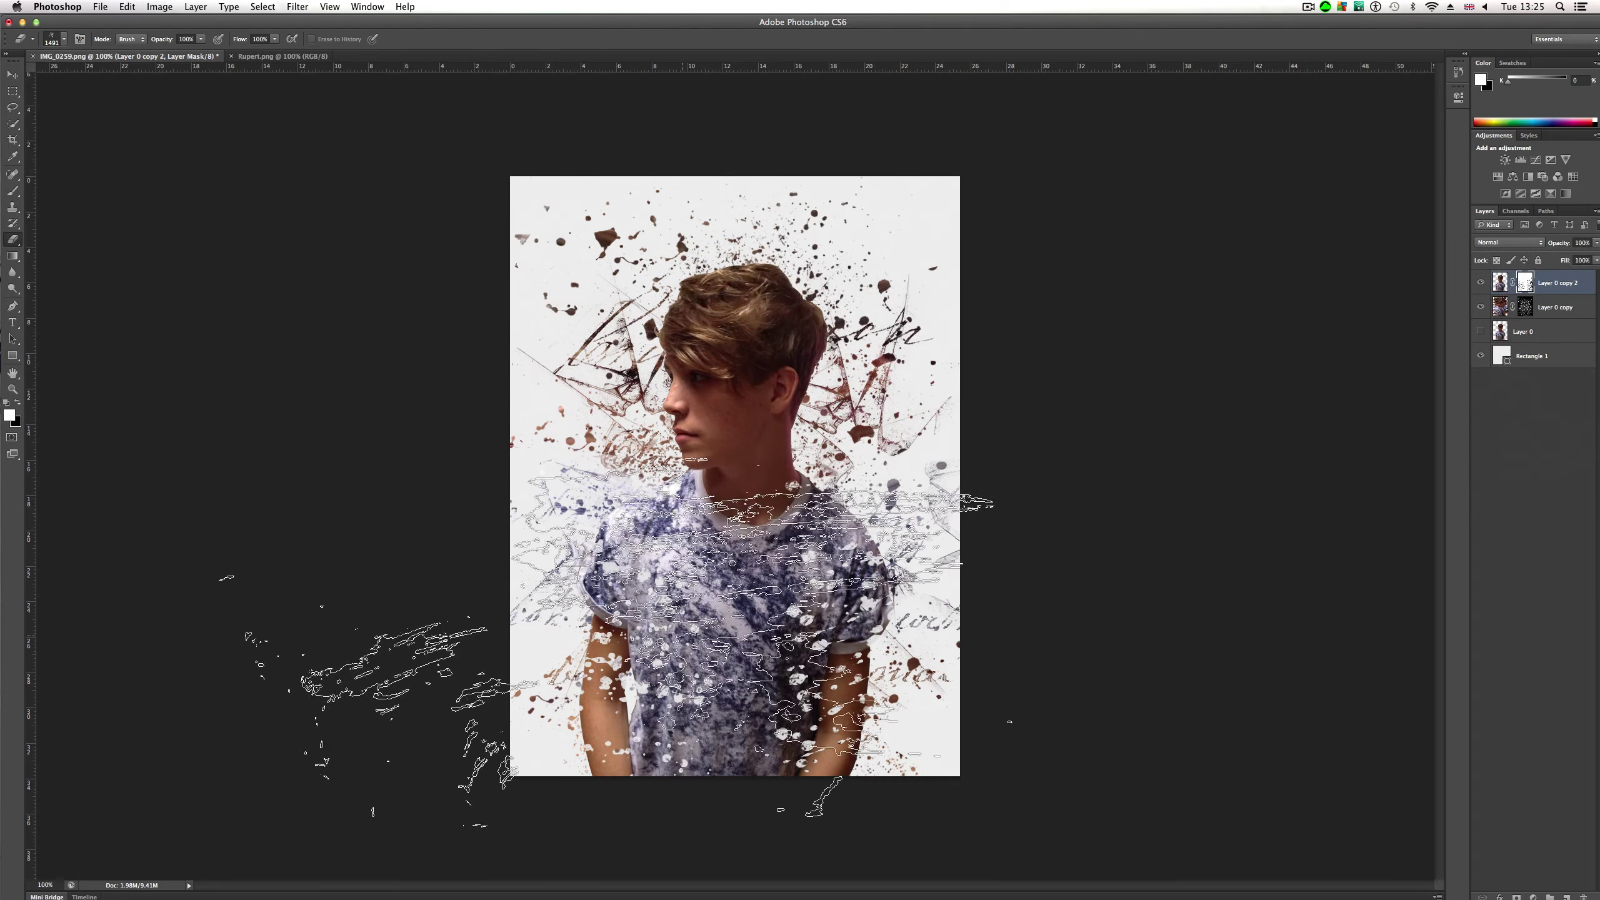
click(616, 636)
key(super+z)
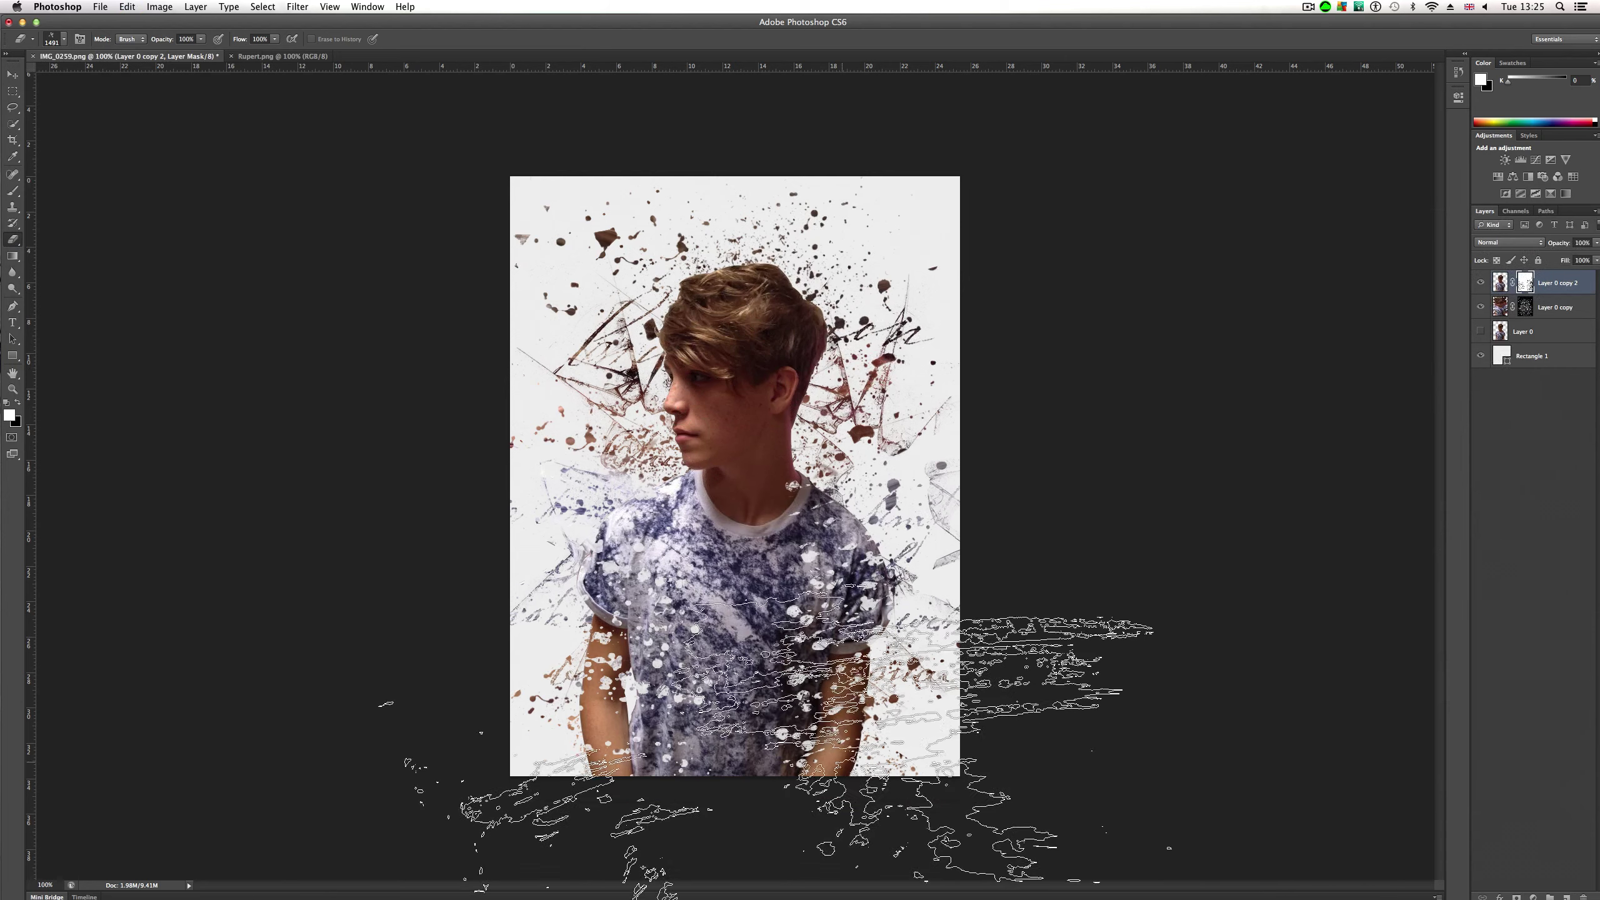
click(778, 733)
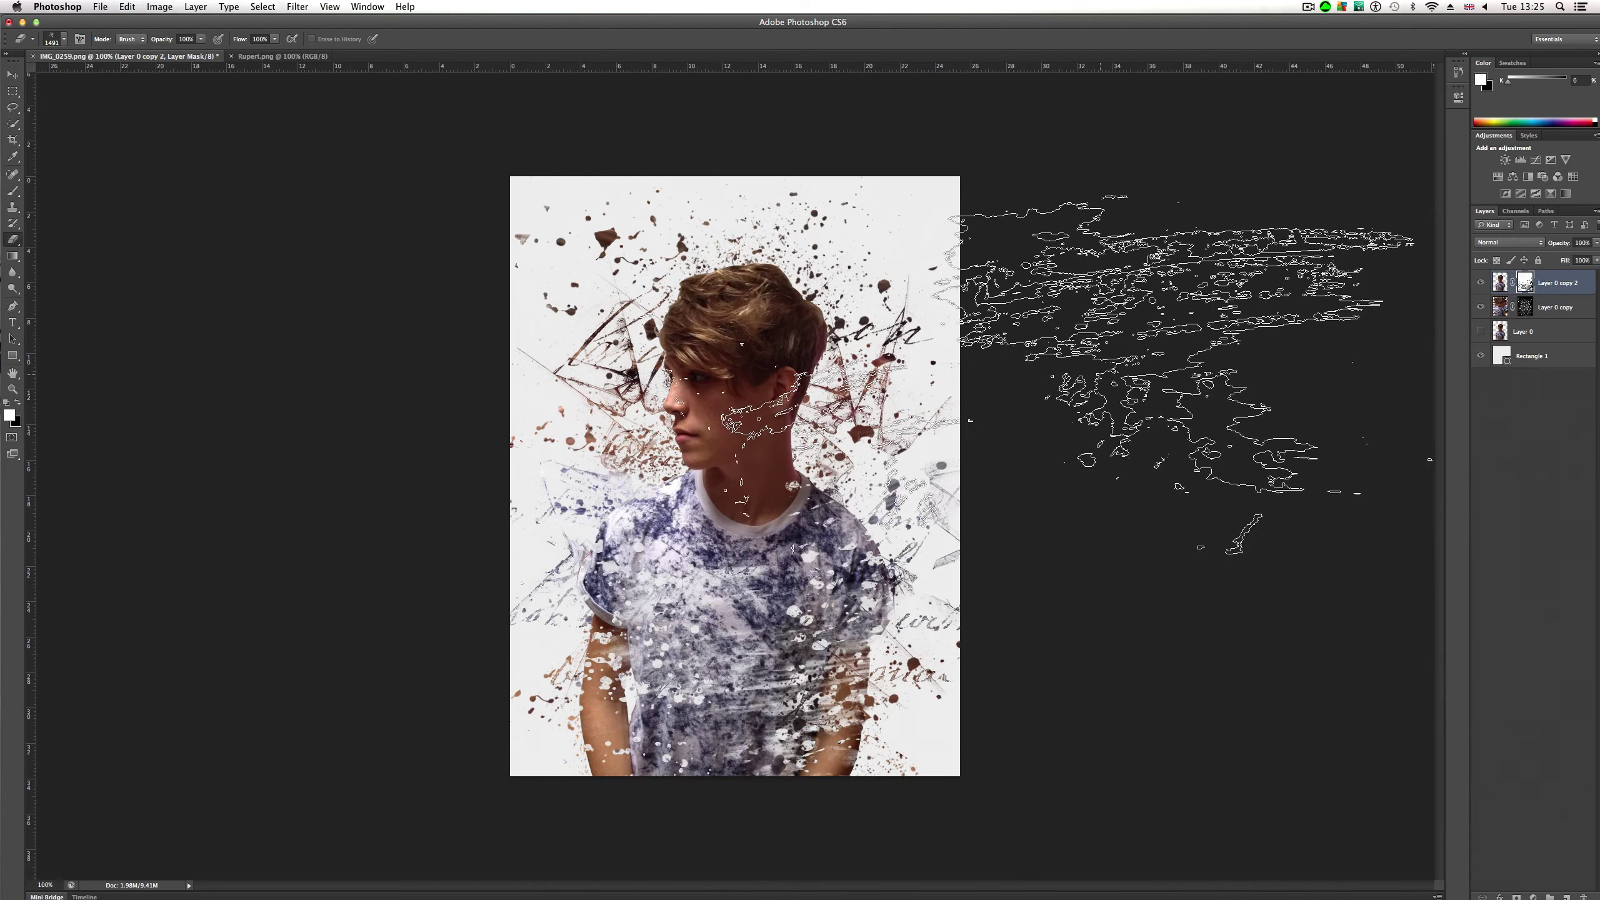
Step: Try to erase scratch texture from the head and hair on Layer 0 copy 2's mask, undoing both stamps
click(1112, 358)
key(super+z)
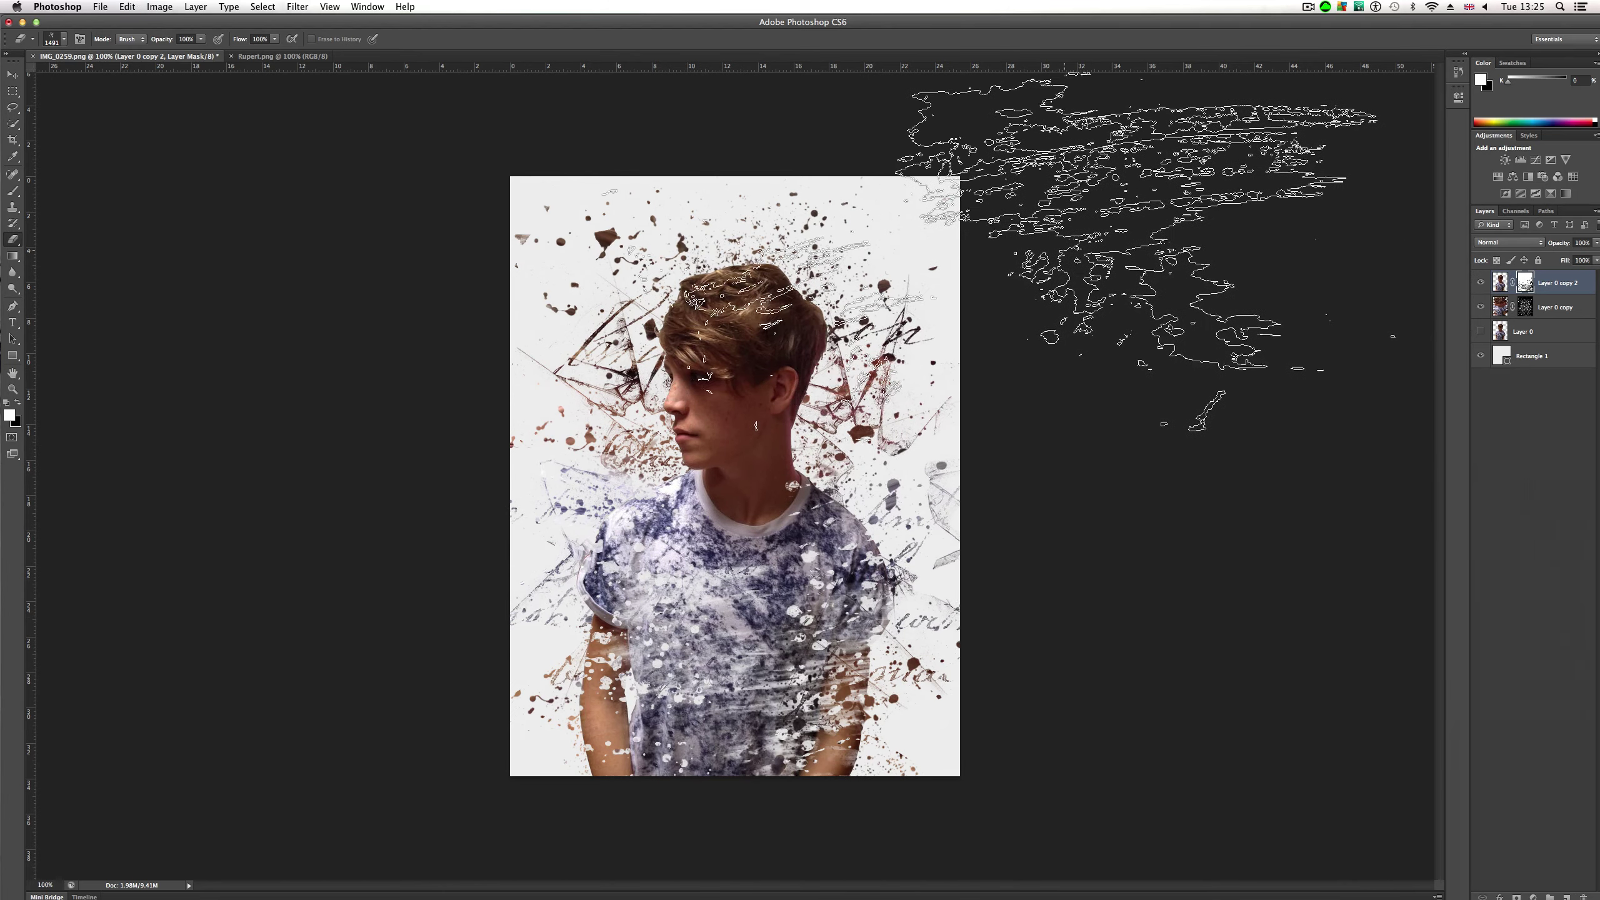
click(1103, 251)
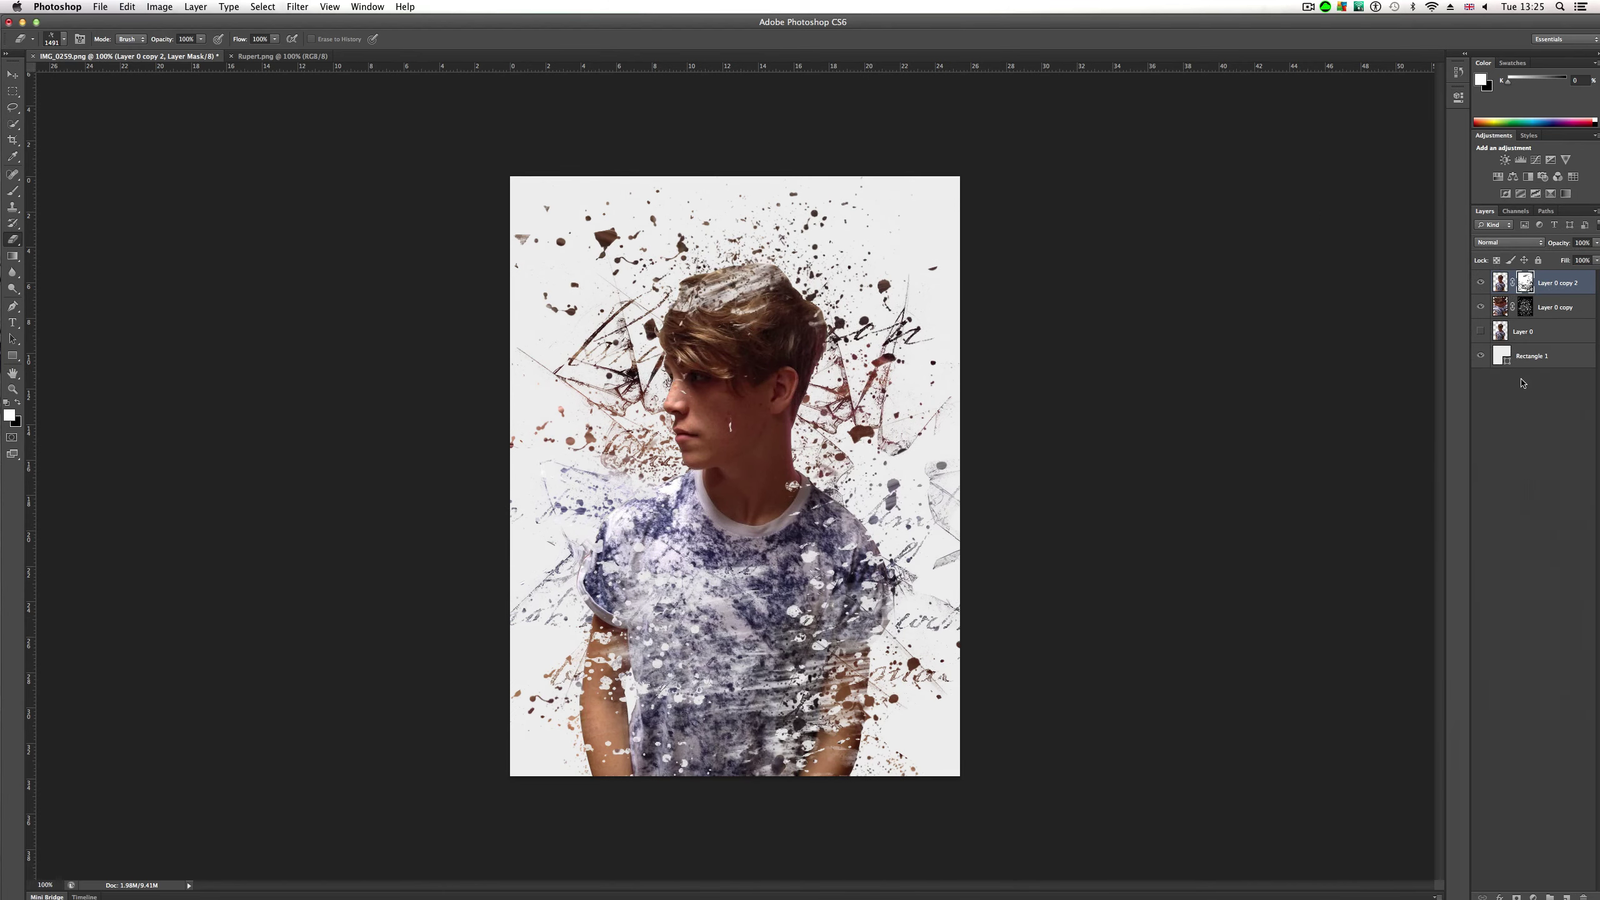
key(super+z)
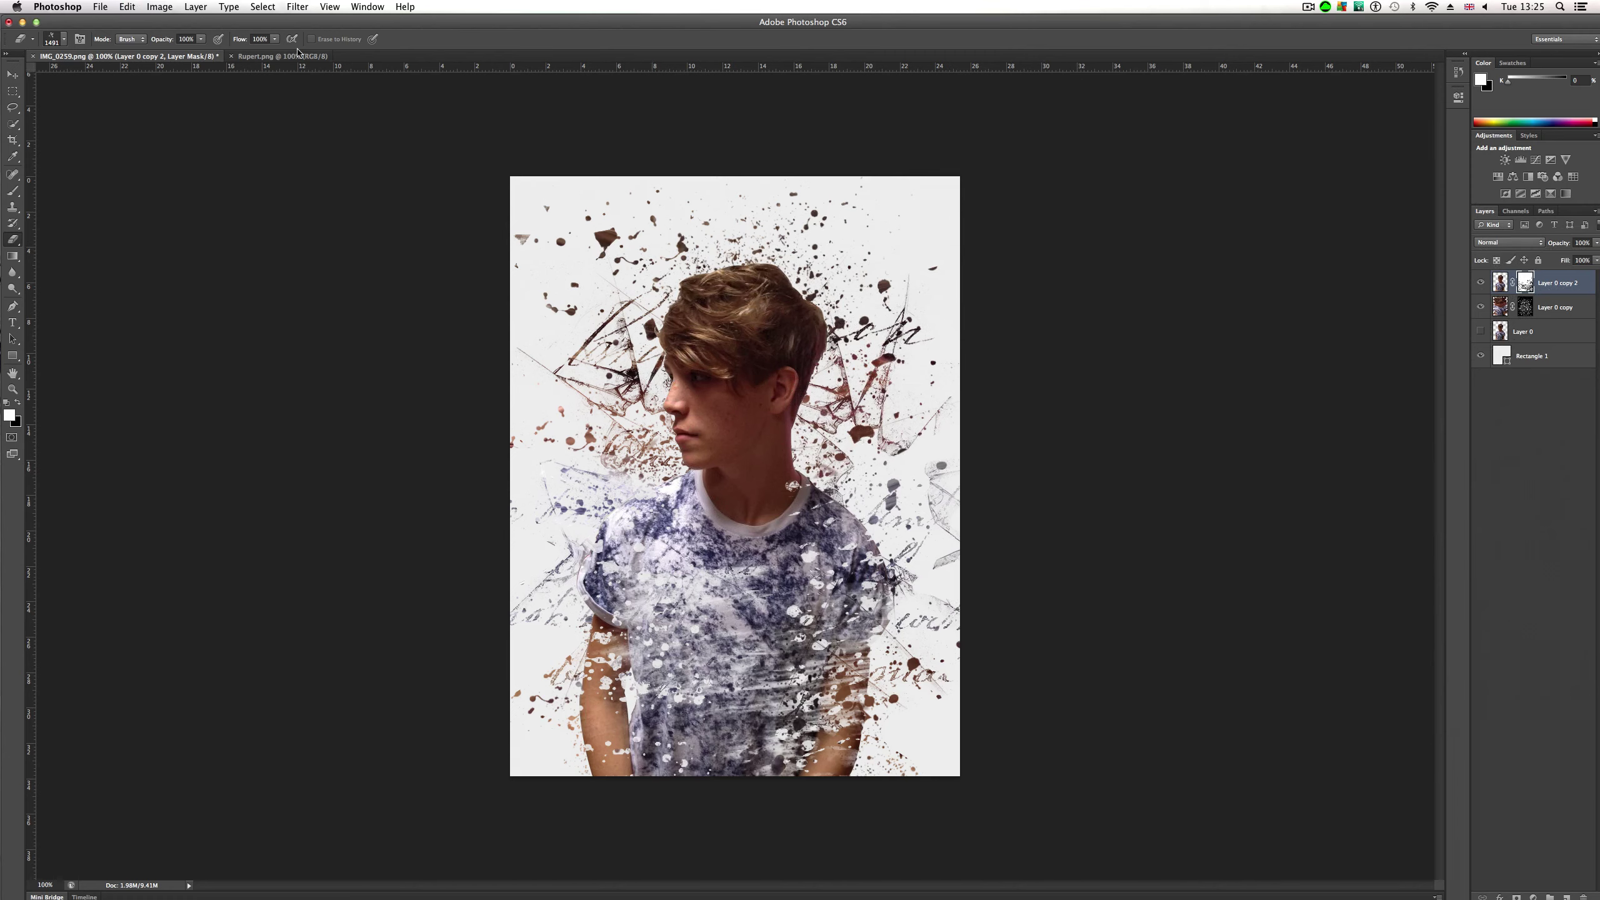
Step: Set the Eraser to the 2482 px splatter brush reduced to 500 px, undoing the trial stamp over the hair
click(63, 40)
click(63, 40)
click(63, 40)
click(110, 422)
click(759, 294)
key(super+z)
click(64, 42)
drag(133, 81, 128, 82)
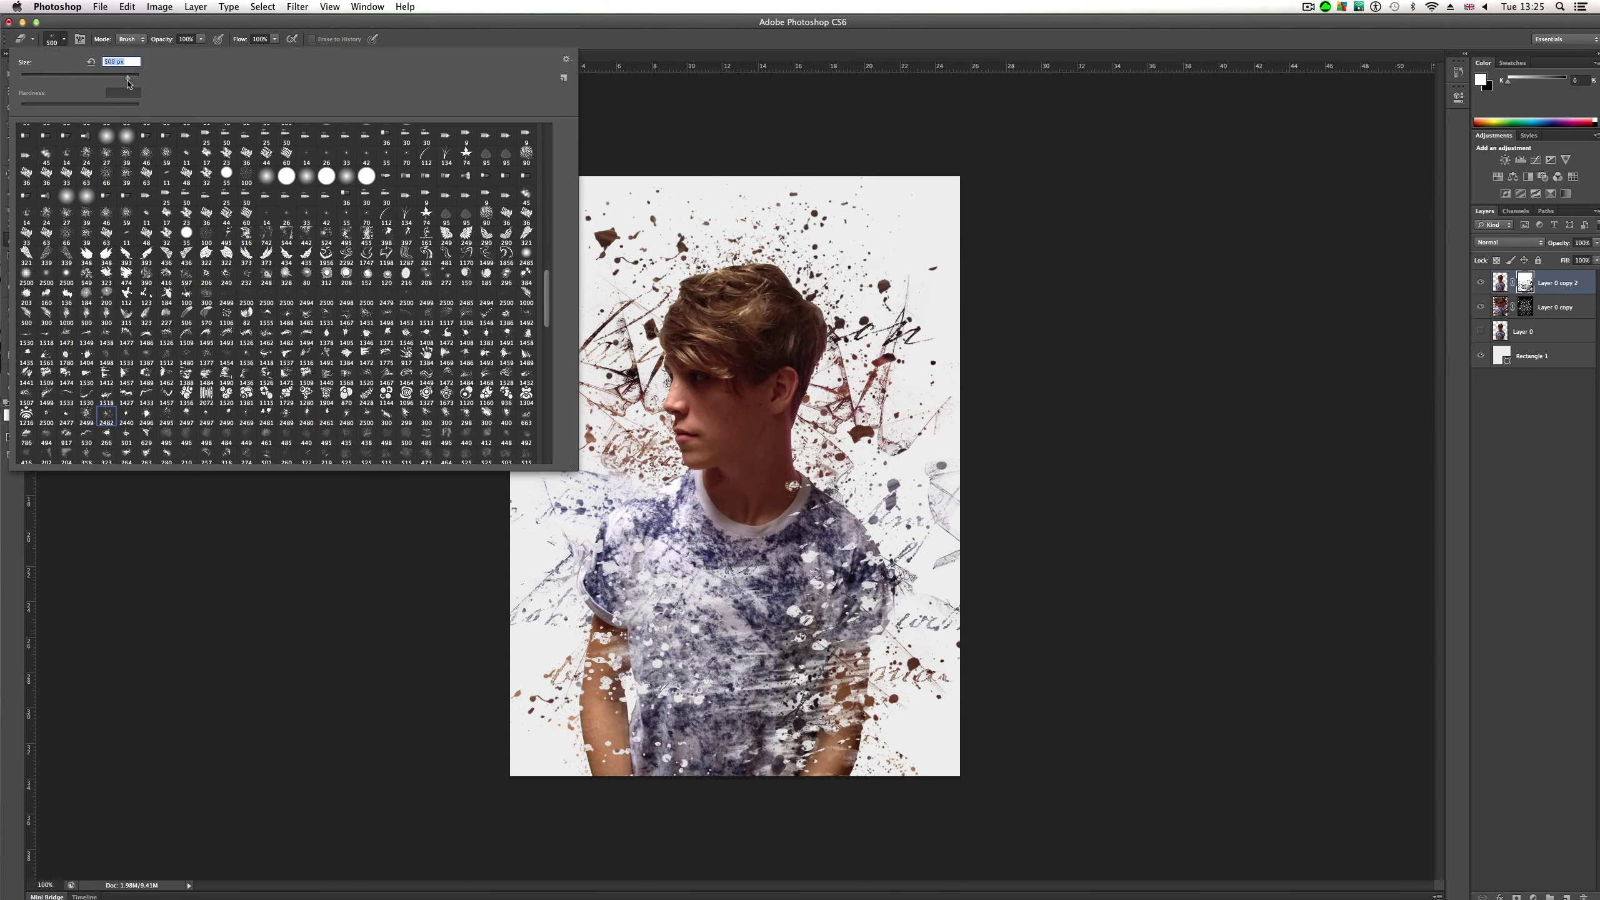
Step: Erase splatter from the hair, face and back of the head on Layer 0 copy 2's mask, undoing the first stamp
click(748, 282)
key(super+z)
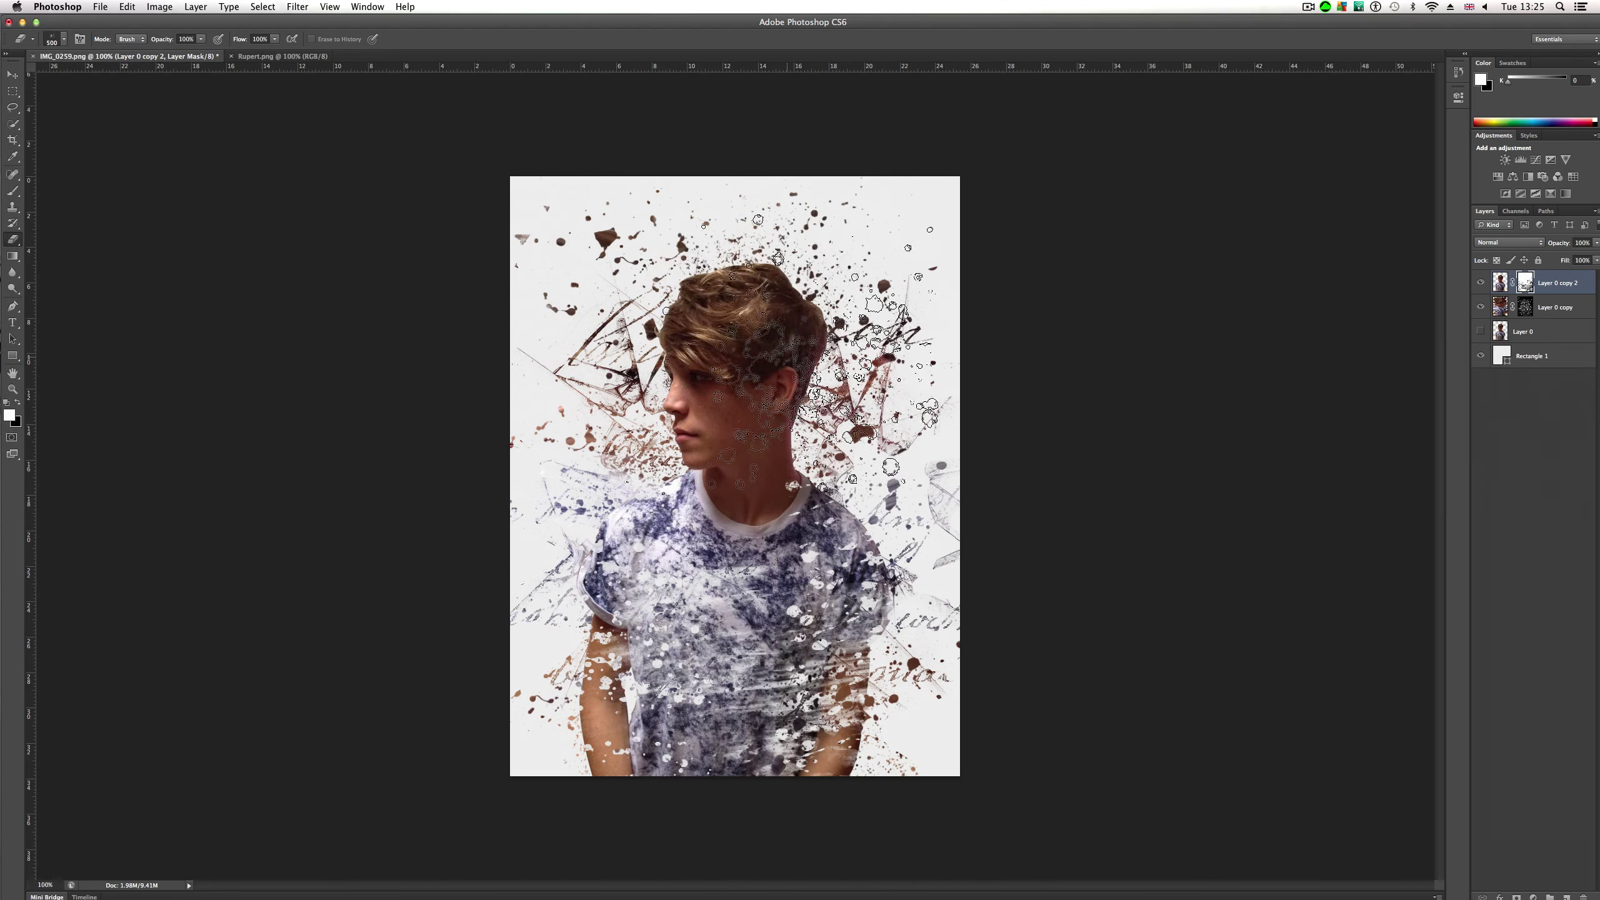
click(809, 317)
click(627, 264)
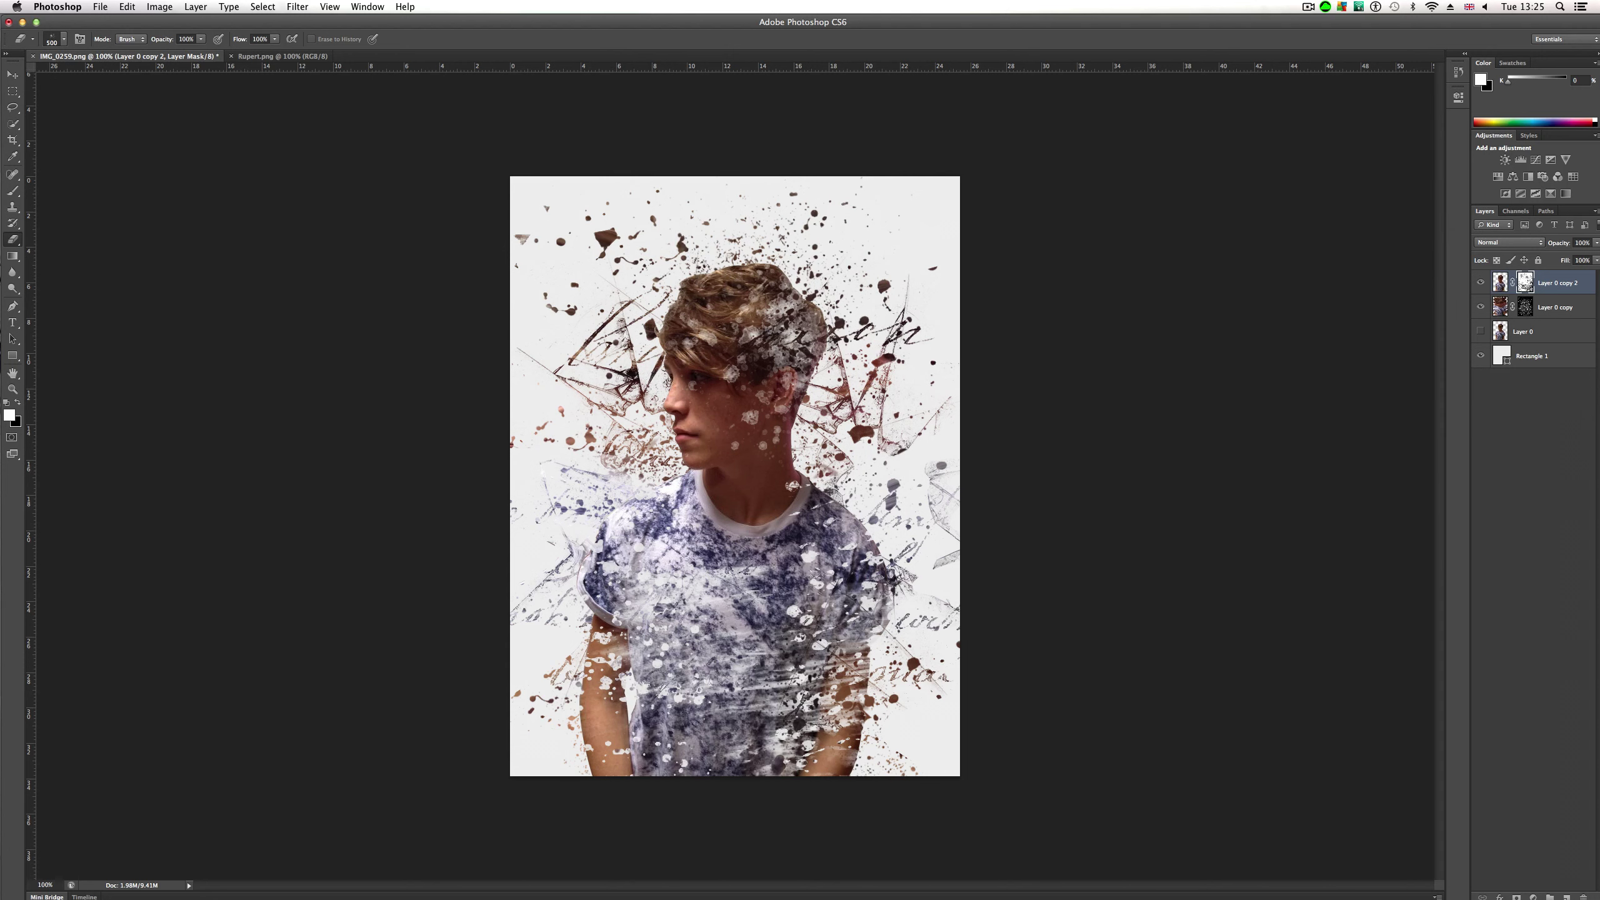
Step: Add a Color Overlay layer effect to Rectangle 1
click(1559, 364)
right_click(1553, 357)
click(1524, 362)
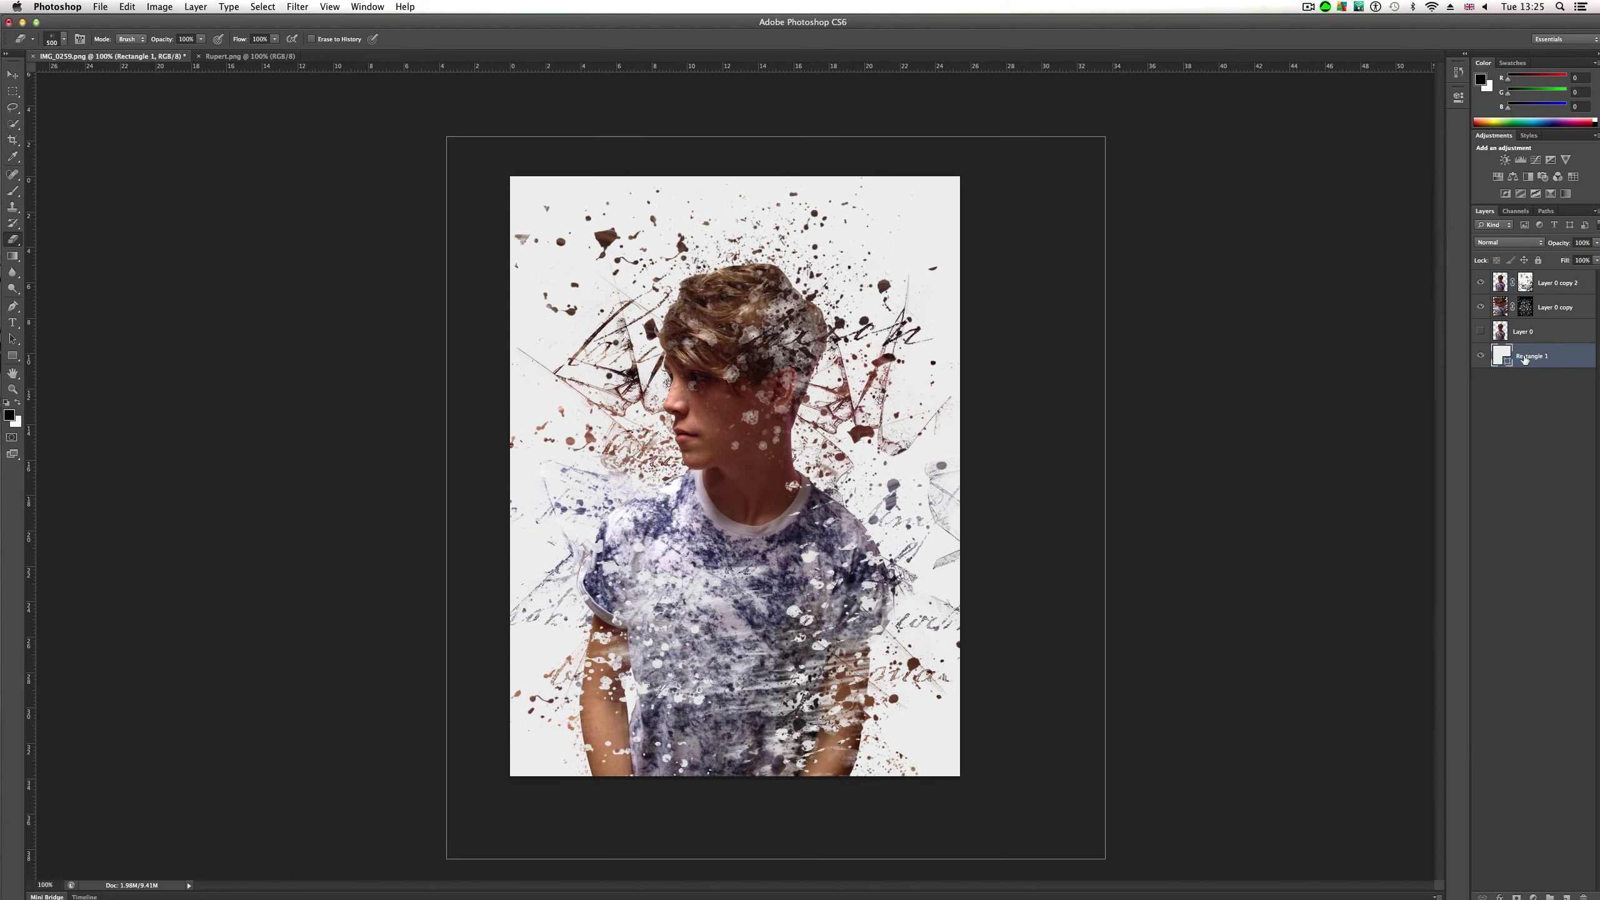
click(876, 219)
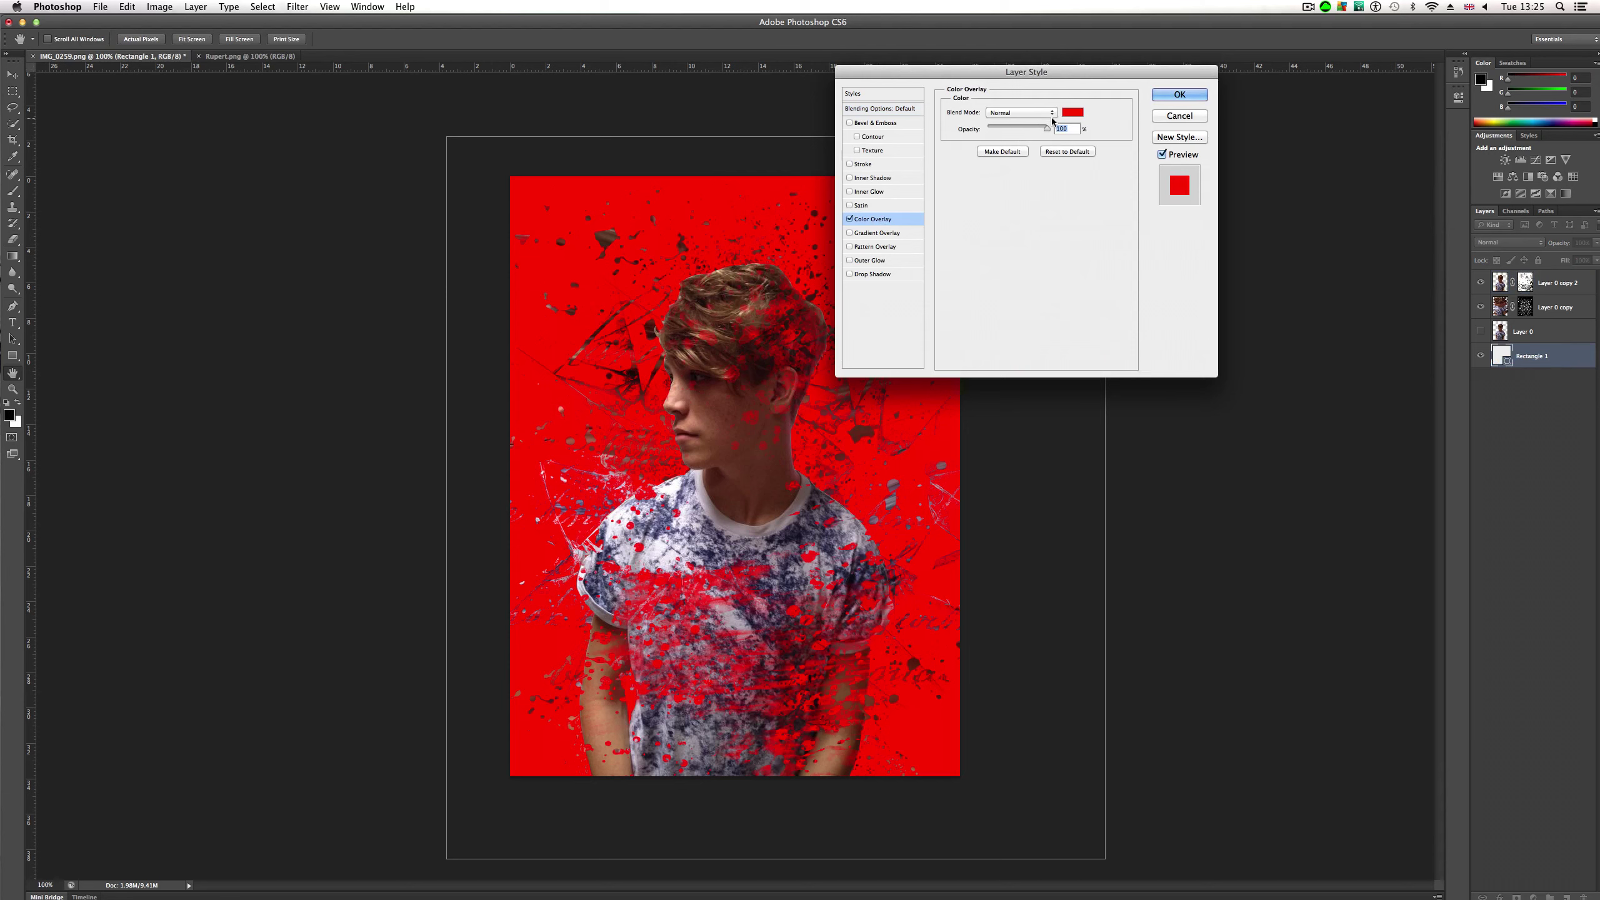
Step: Set Rectangle 1's overlay colour to the pale lilac ded6e3 sampled from the portrait and apply the layer style
click(1072, 114)
click(718, 537)
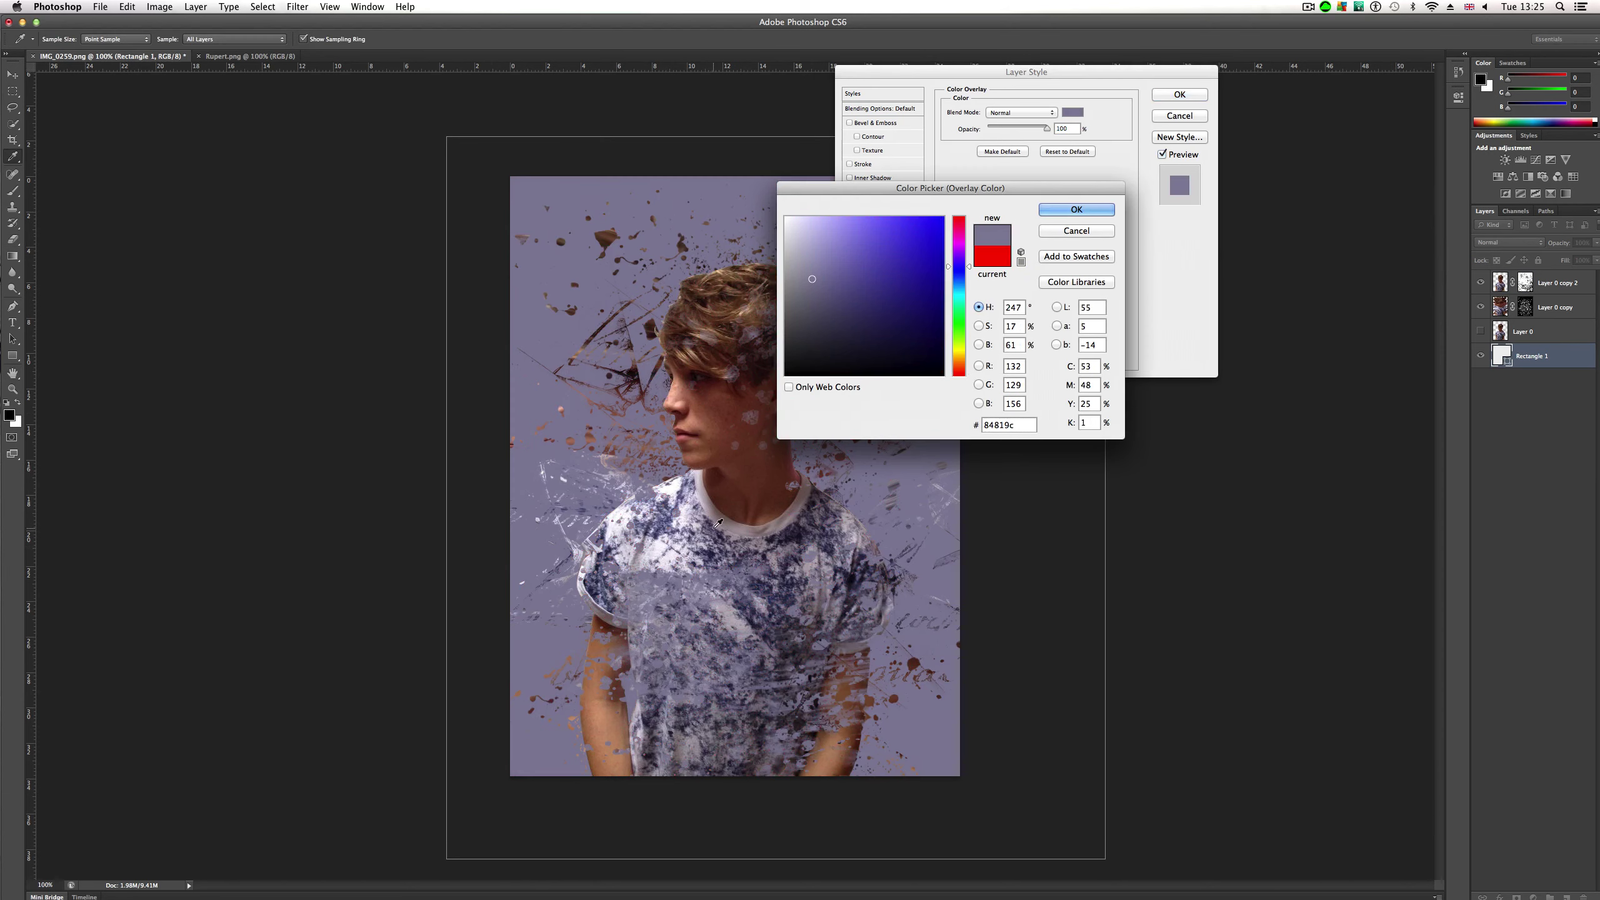
click(714, 541)
click(692, 512)
click(692, 517)
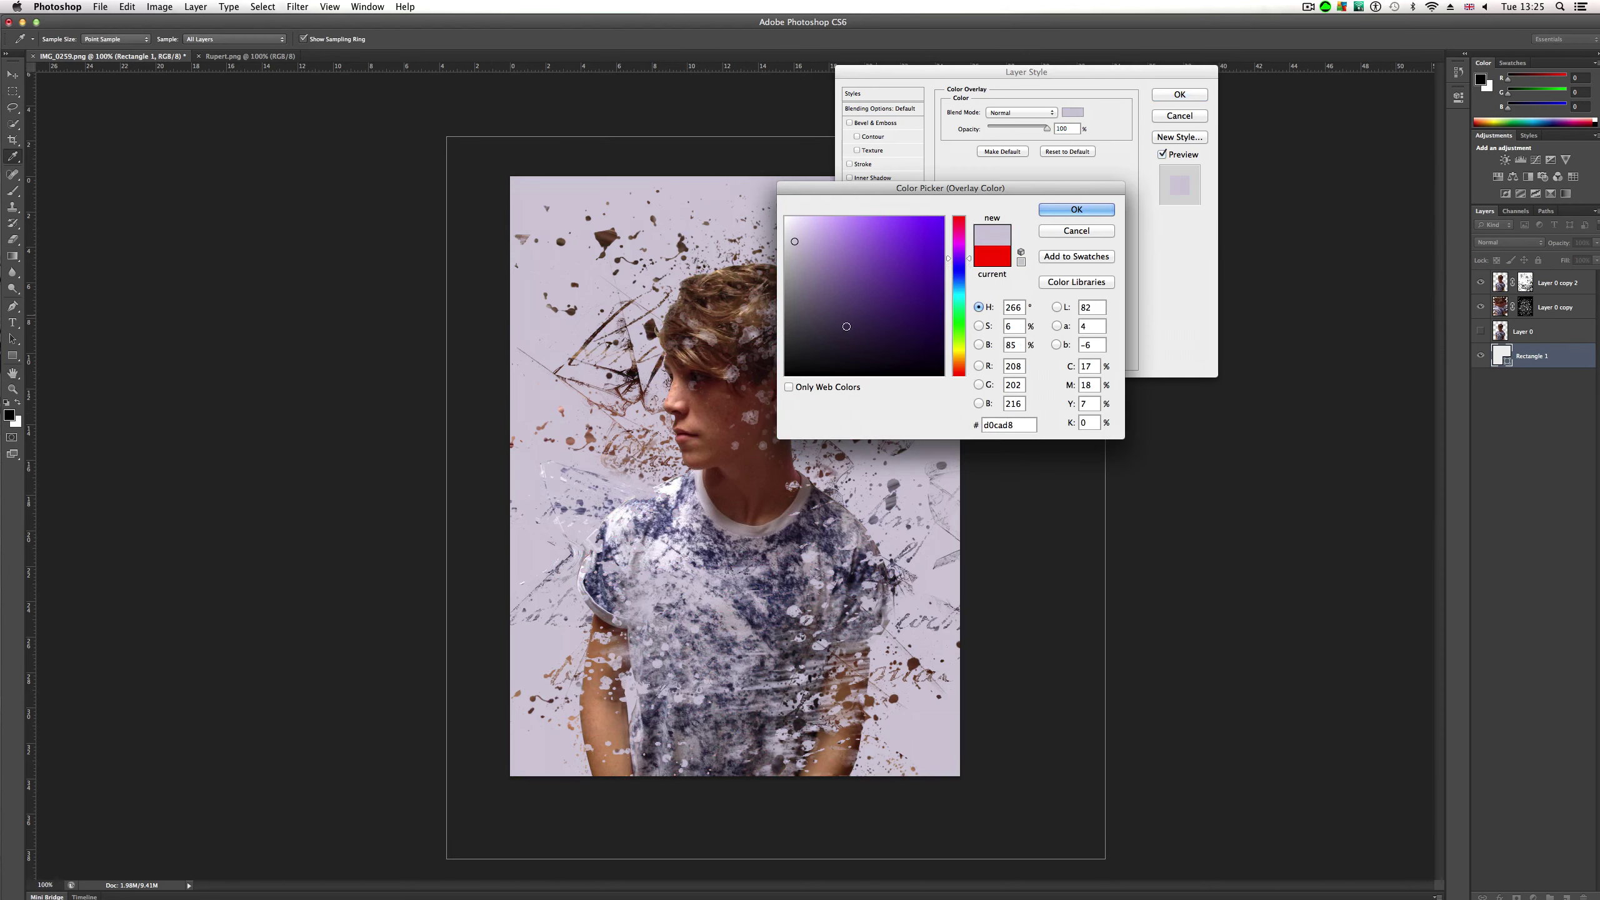
click(739, 534)
click(723, 527)
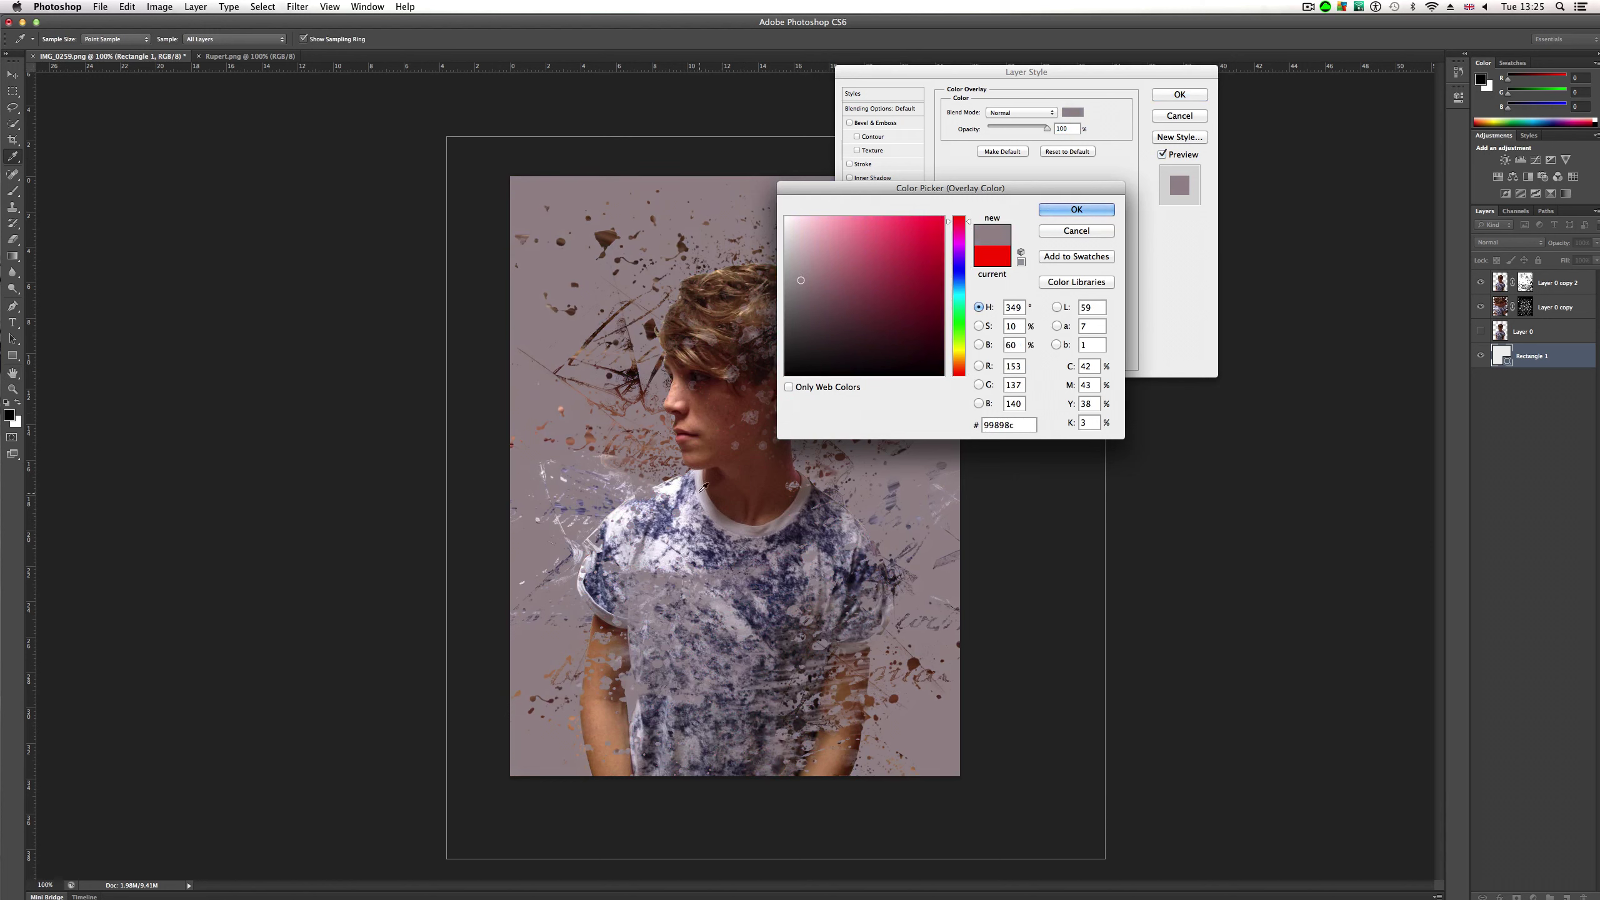
click(700, 470)
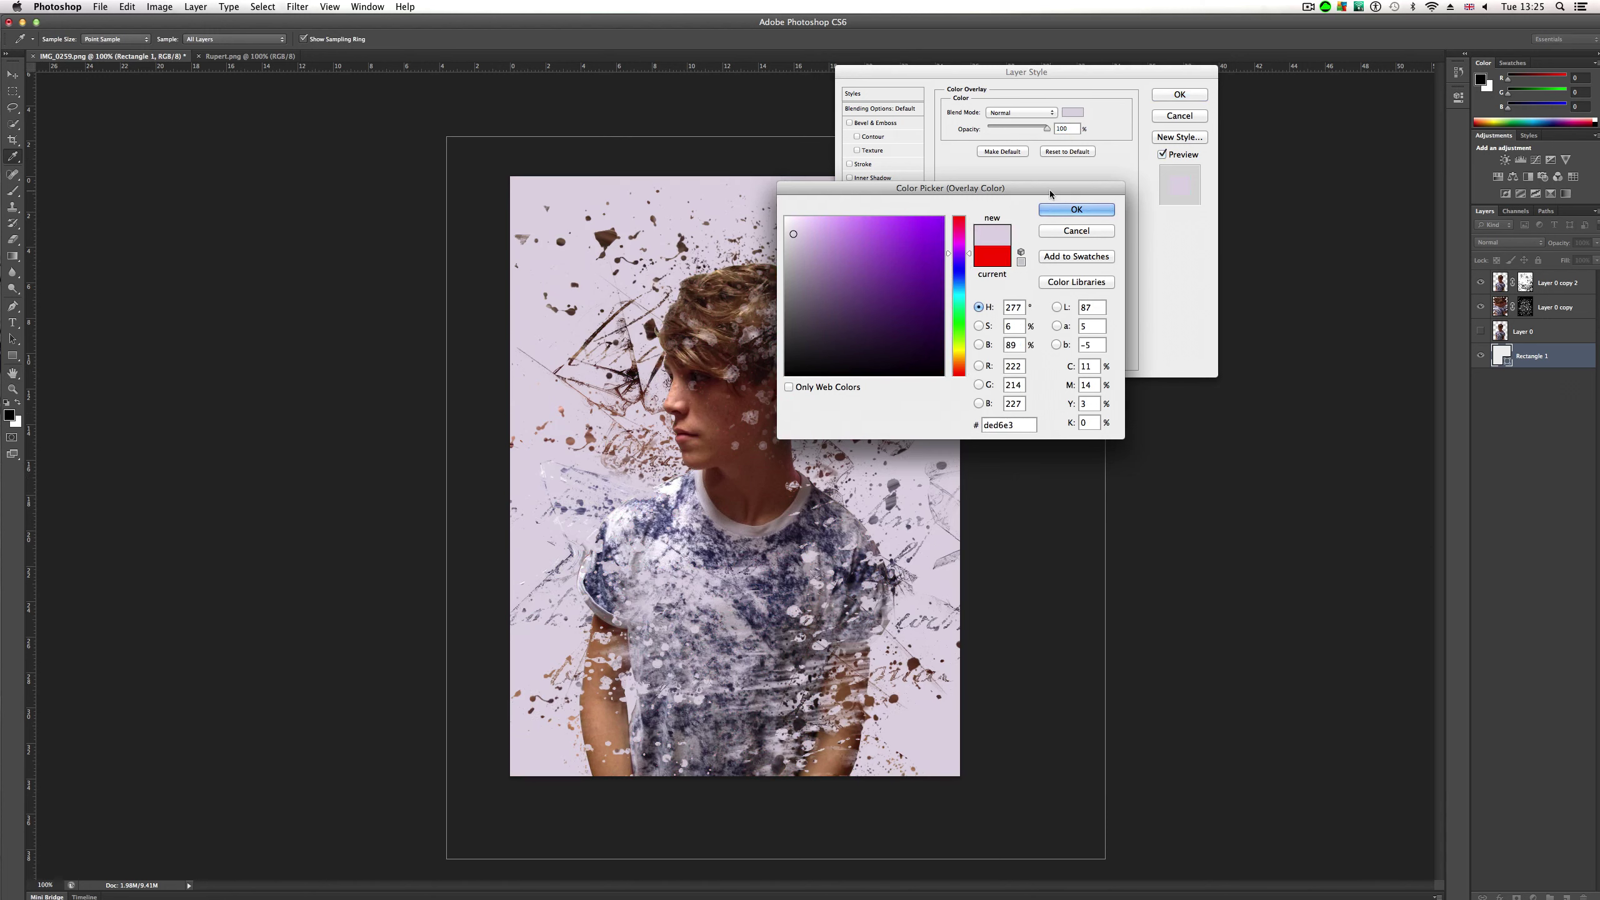
click(1076, 209)
click(1180, 95)
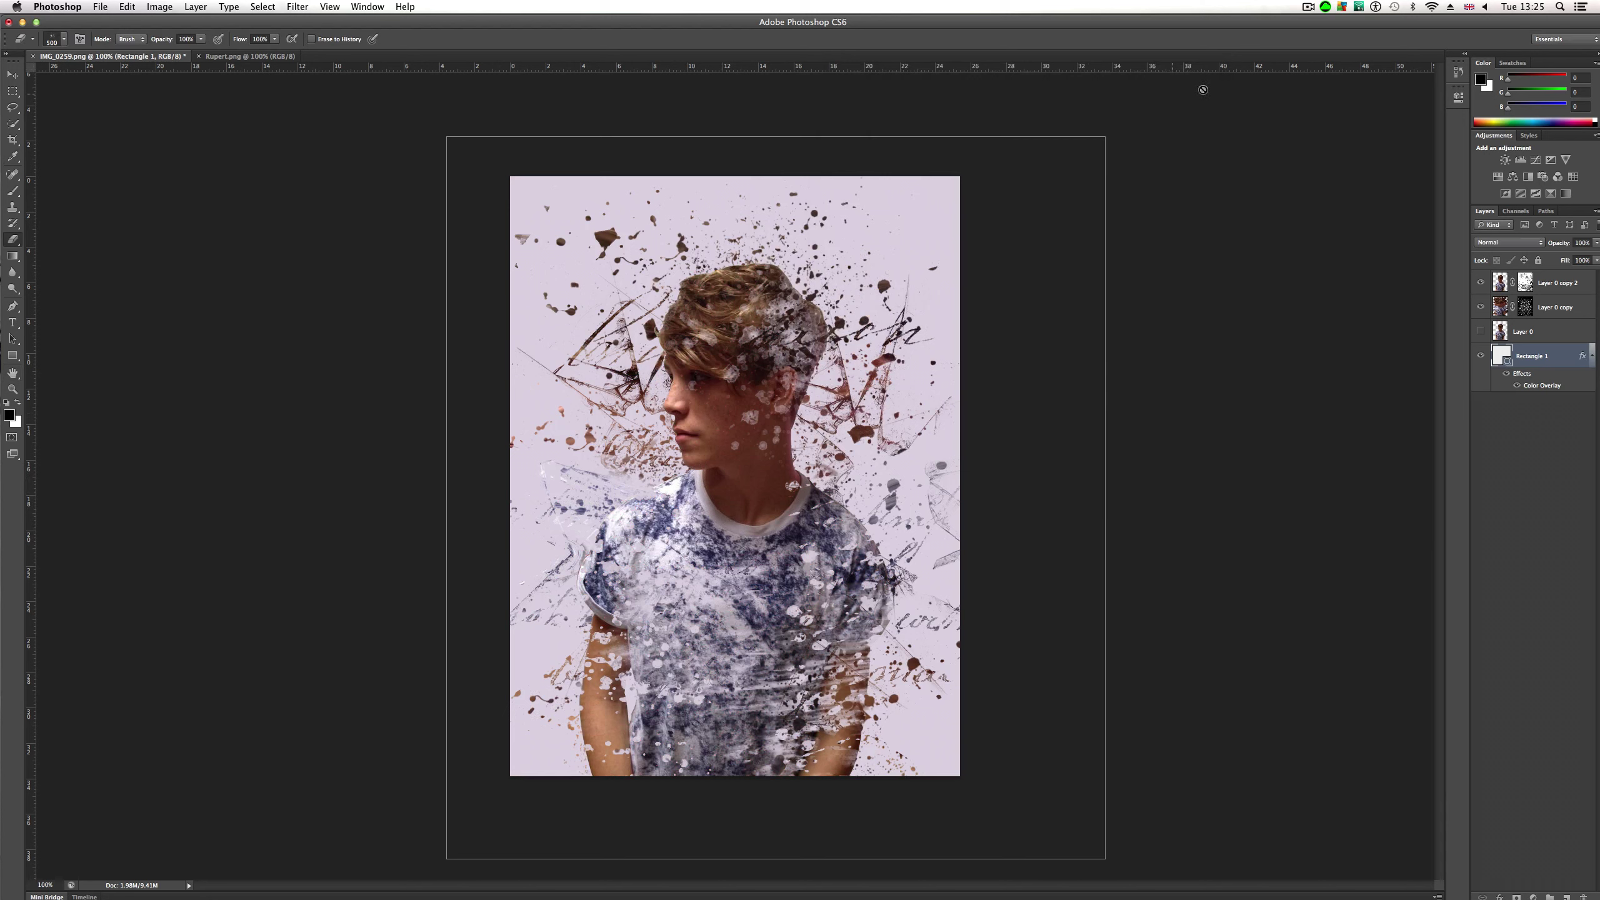
Step: Make Layer 0 visible and move it above Layer 0 copy 2 in the layer stack
key(e)
click(11, 73)
click(161, 157)
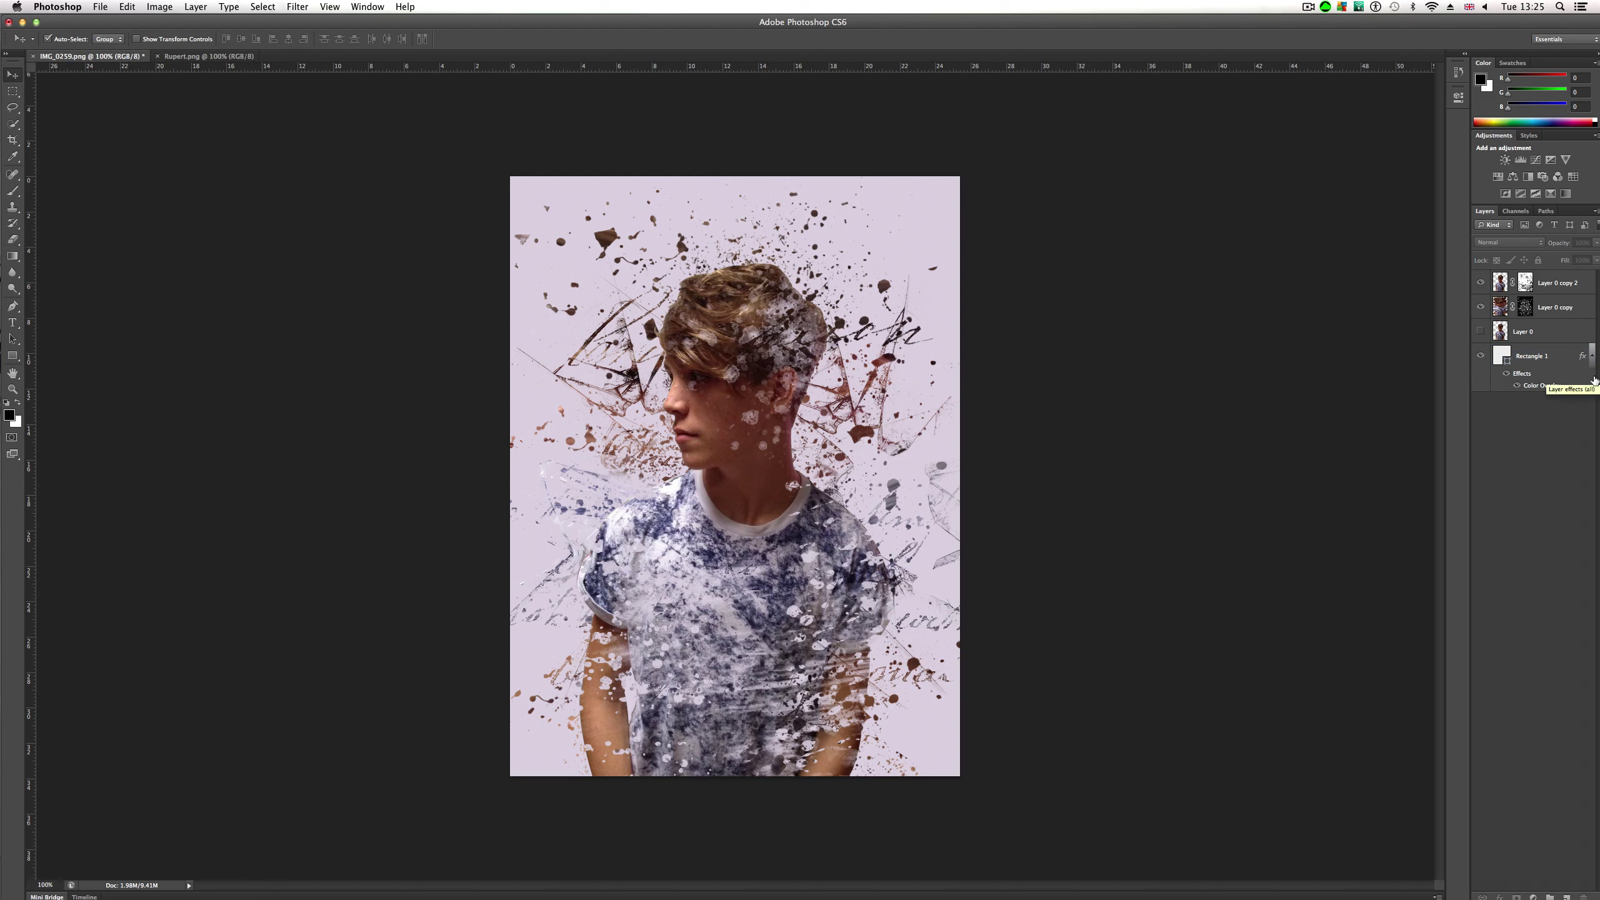
click(1481, 331)
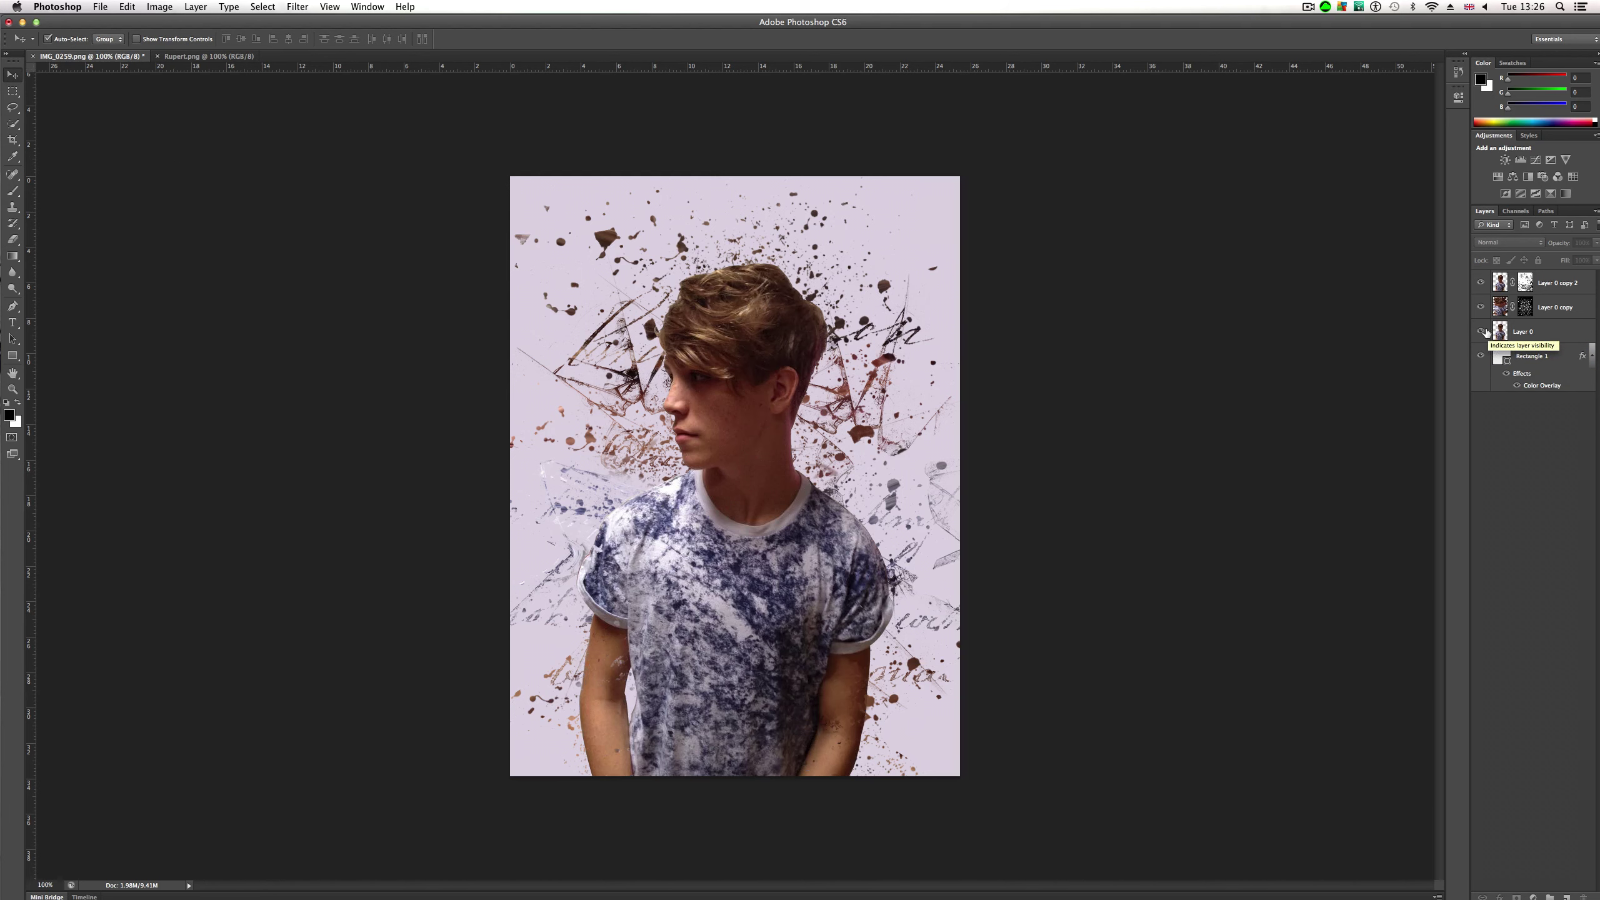
drag(1503, 331, 1525, 280)
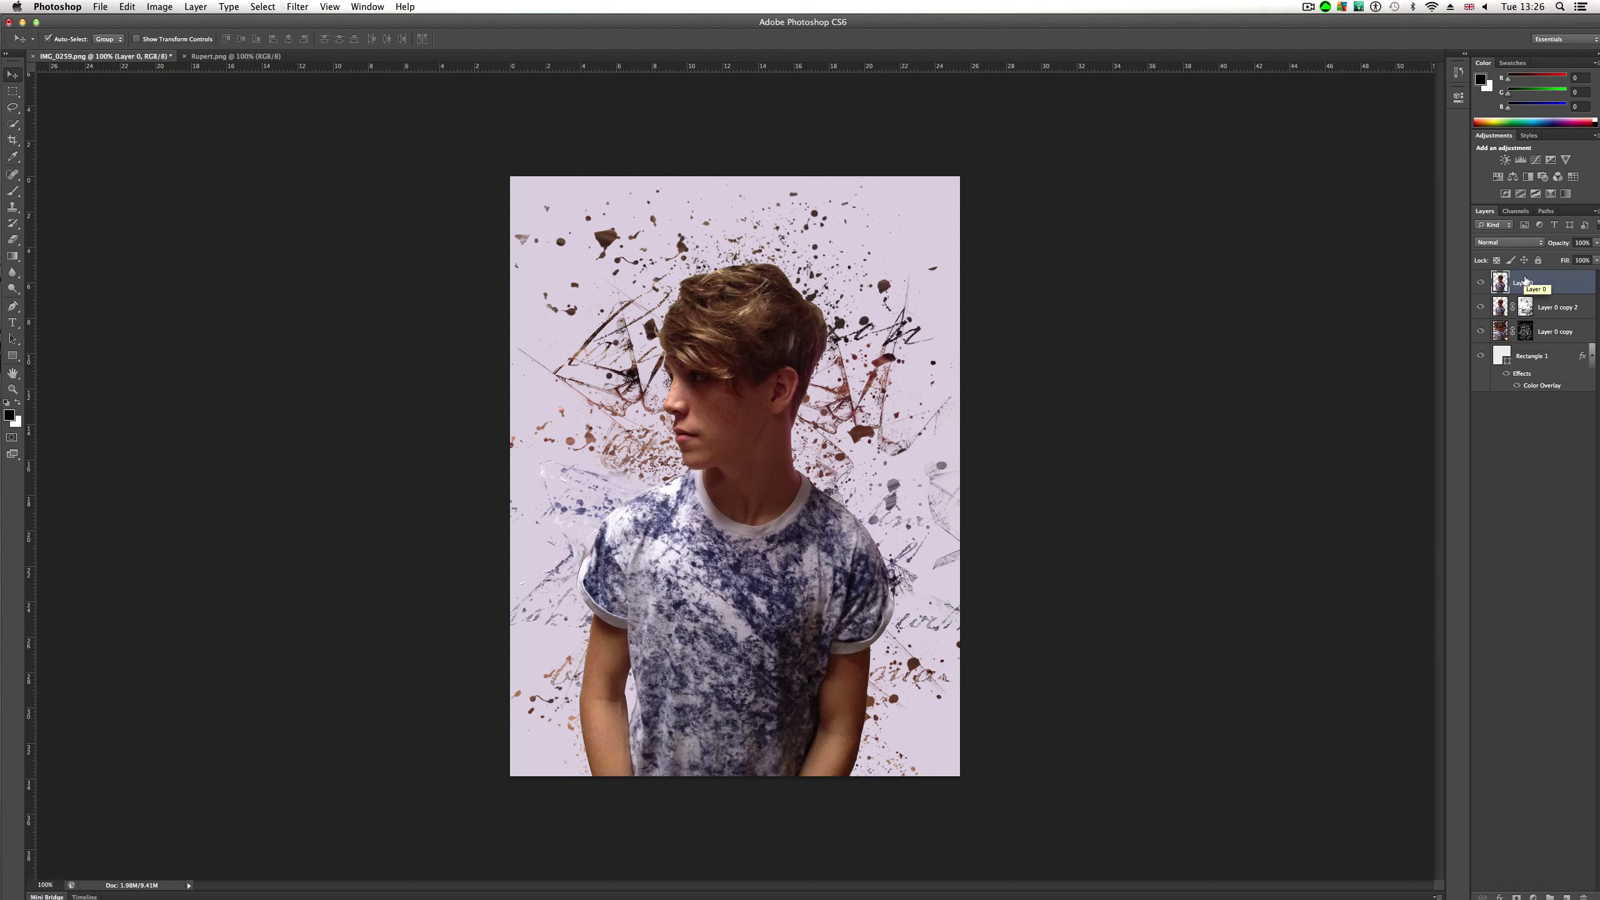
Step: Apply a Motion Blur with angle 0° and distance 93 pixels to Layer 0, and activate the Eraser
click(298, 6)
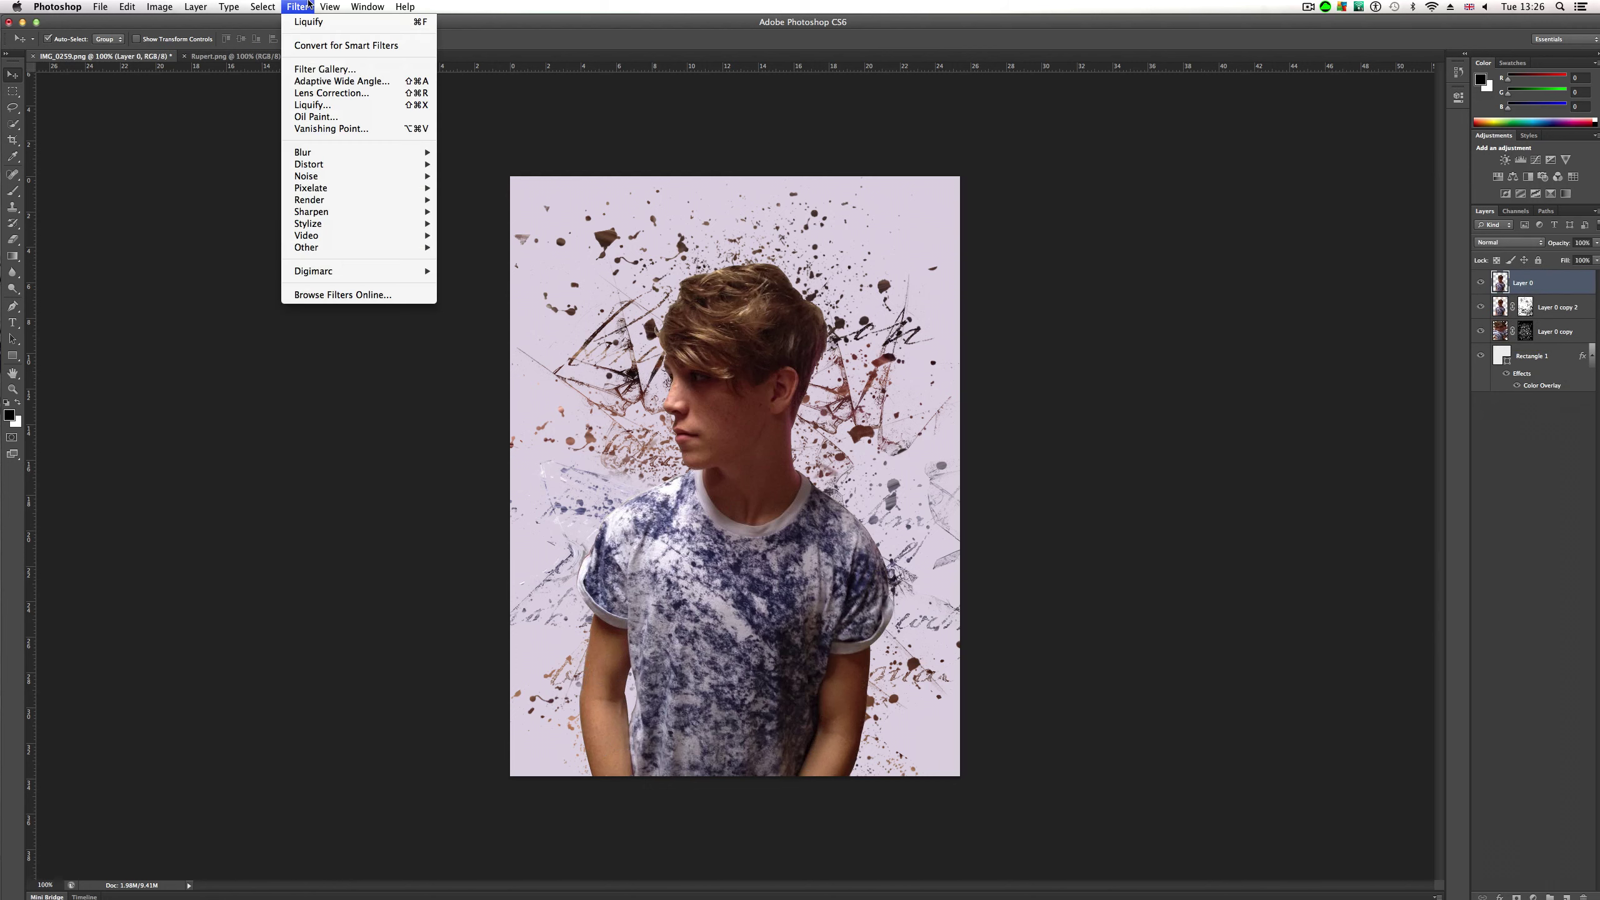
mouse_move(382, 154)
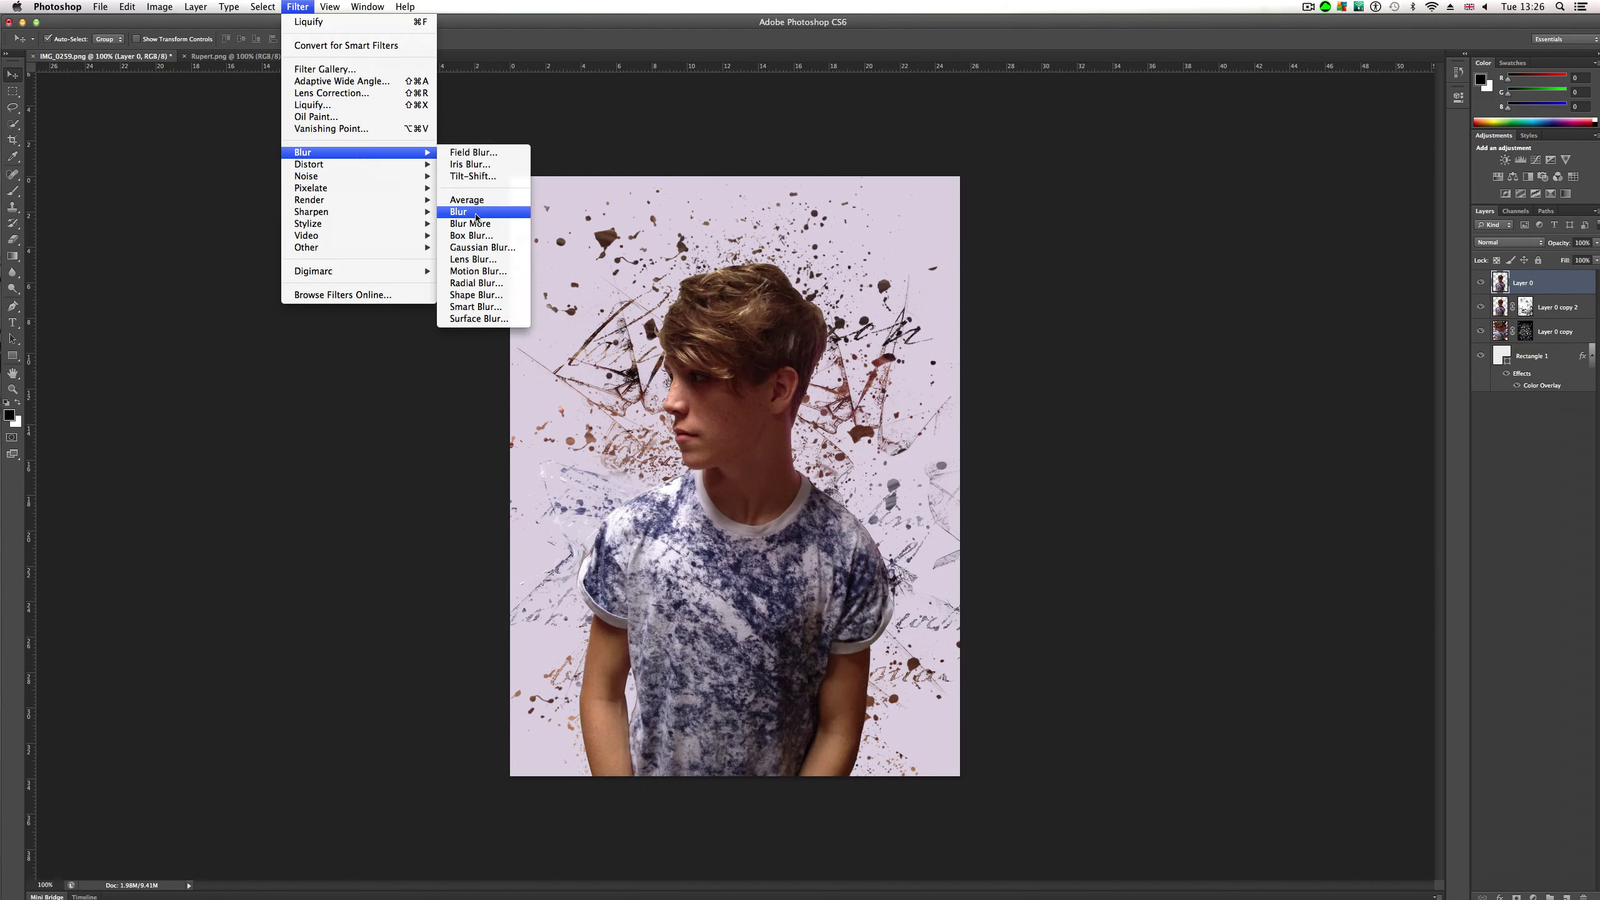
click(480, 271)
drag(775, 332, 1036, 222)
drag(973, 433, 1006, 435)
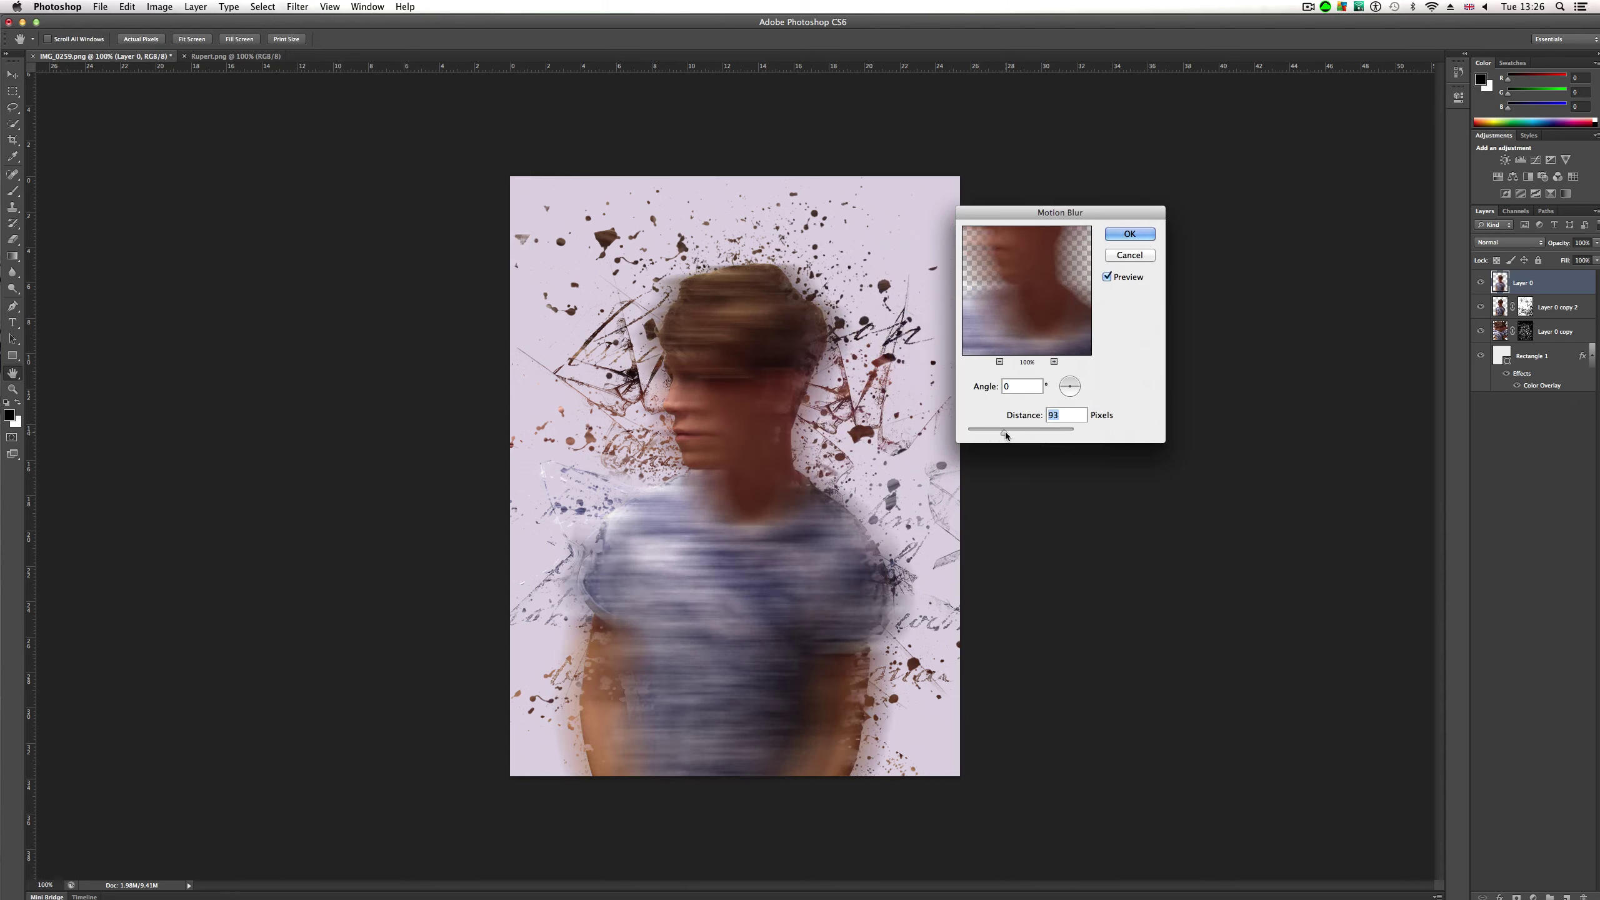
click(1129, 234)
key(e)
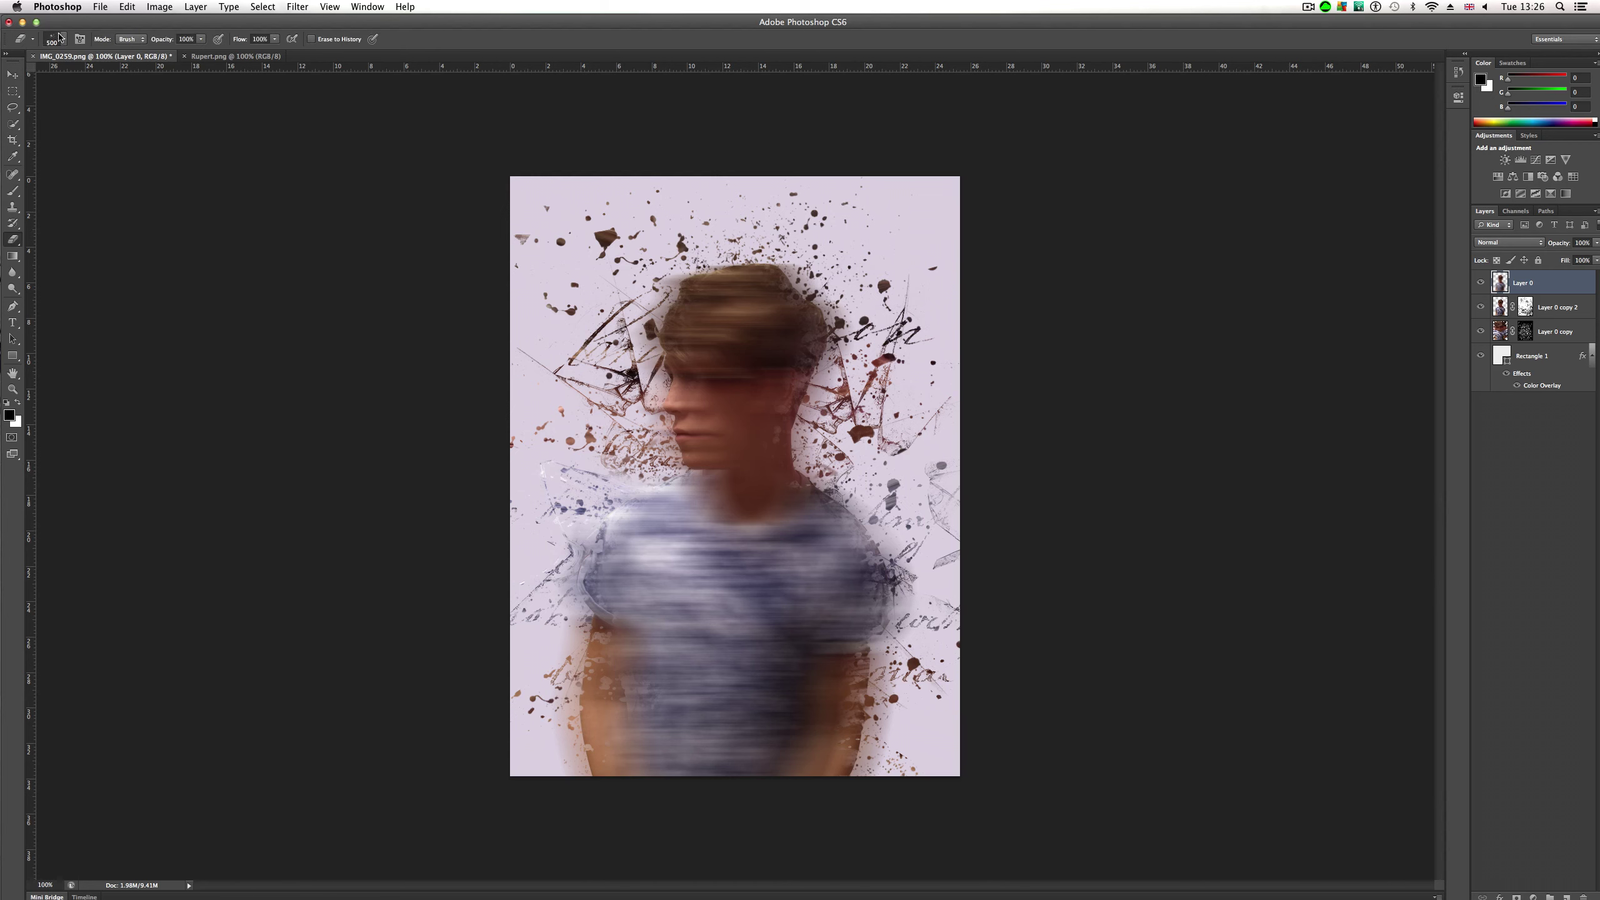
Step: Try to erase the blurred Layer 0 over the face and shirt with a slanted soft brush, undoing the strokes
click(58, 37)
scroll(107, 149, up, 5)
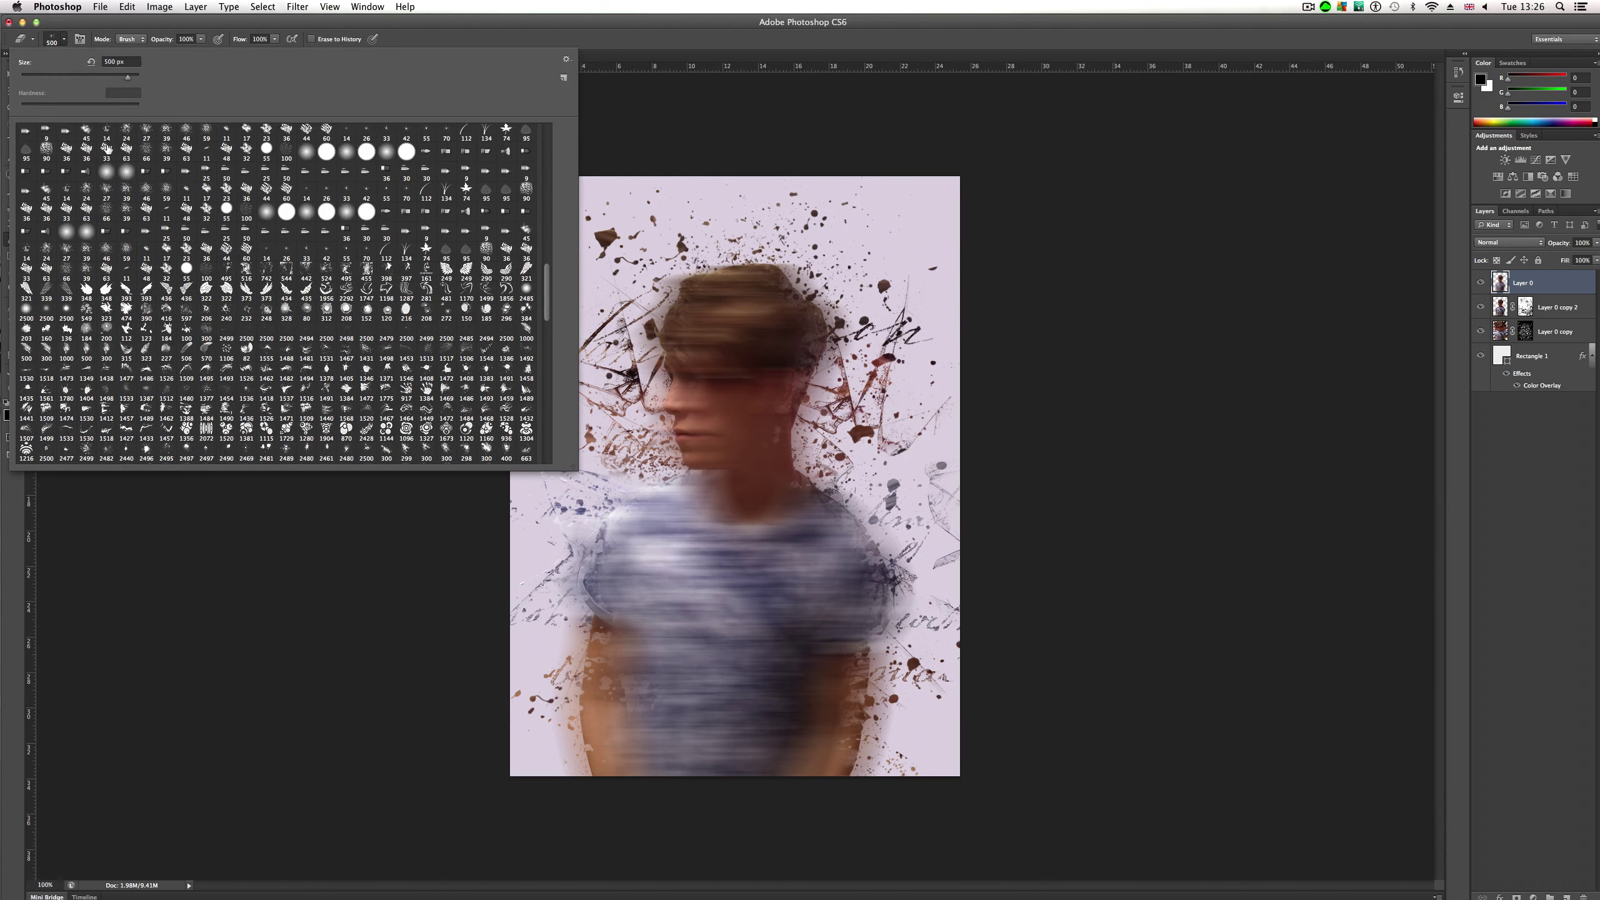
scroll(107, 150, up, 2)
click(106, 211)
mouse_move(668, 411)
mouse_down()
mouse_move(754, 469)
mouse_move(780, 512)
mouse_move(758, 497)
mouse_move(937, 553)
mouse_up()
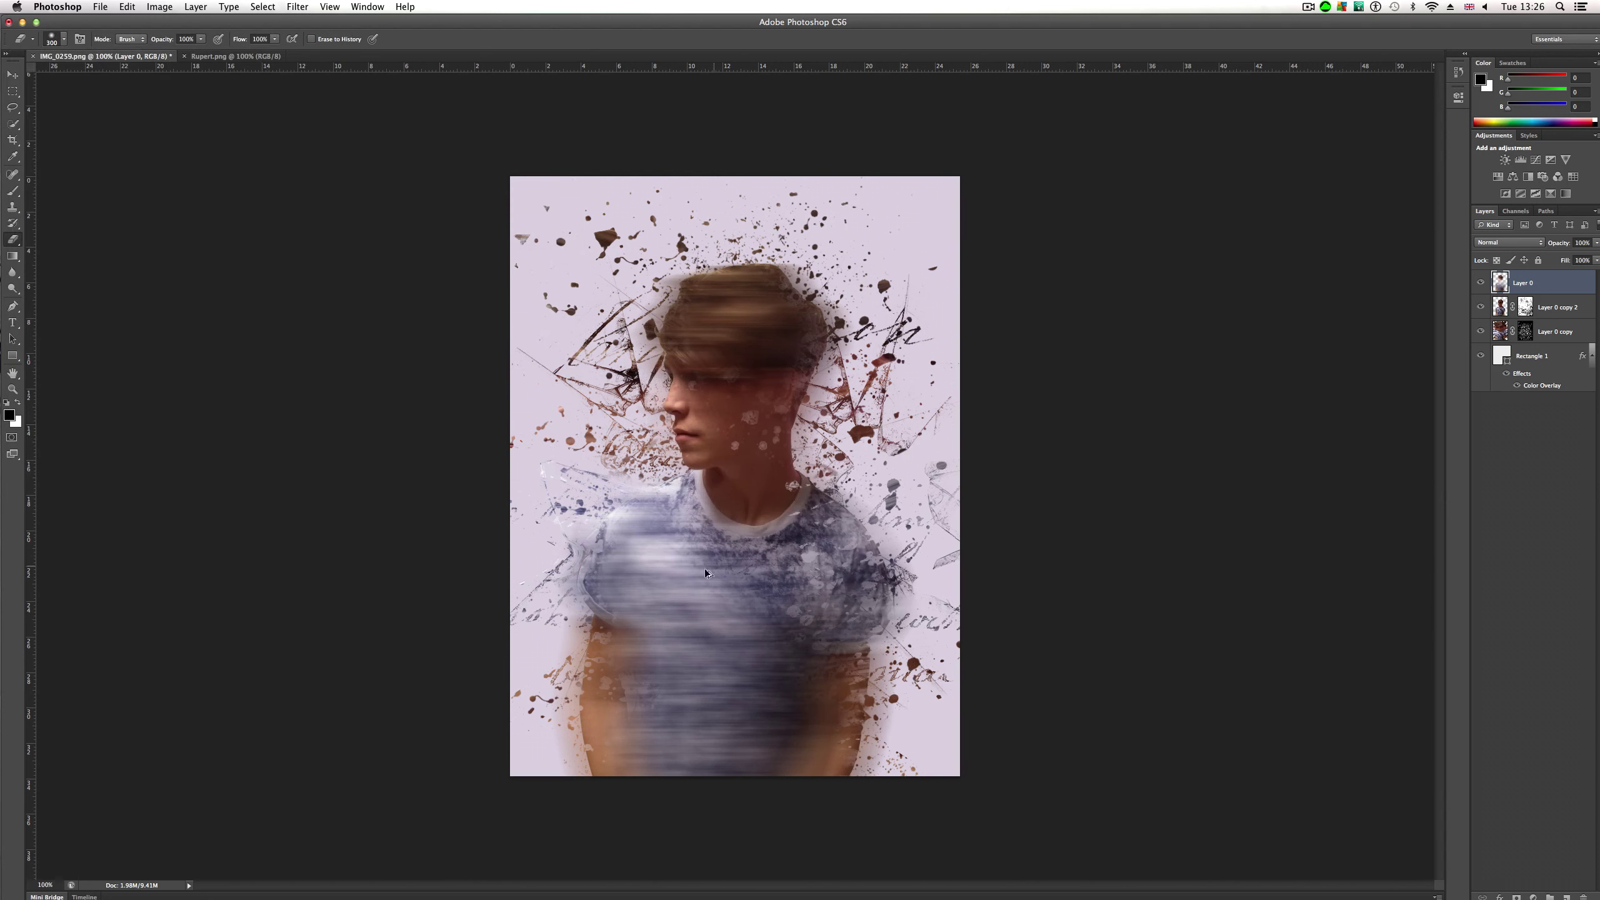
key(super+z)
click(621, 710)
key(super+z)
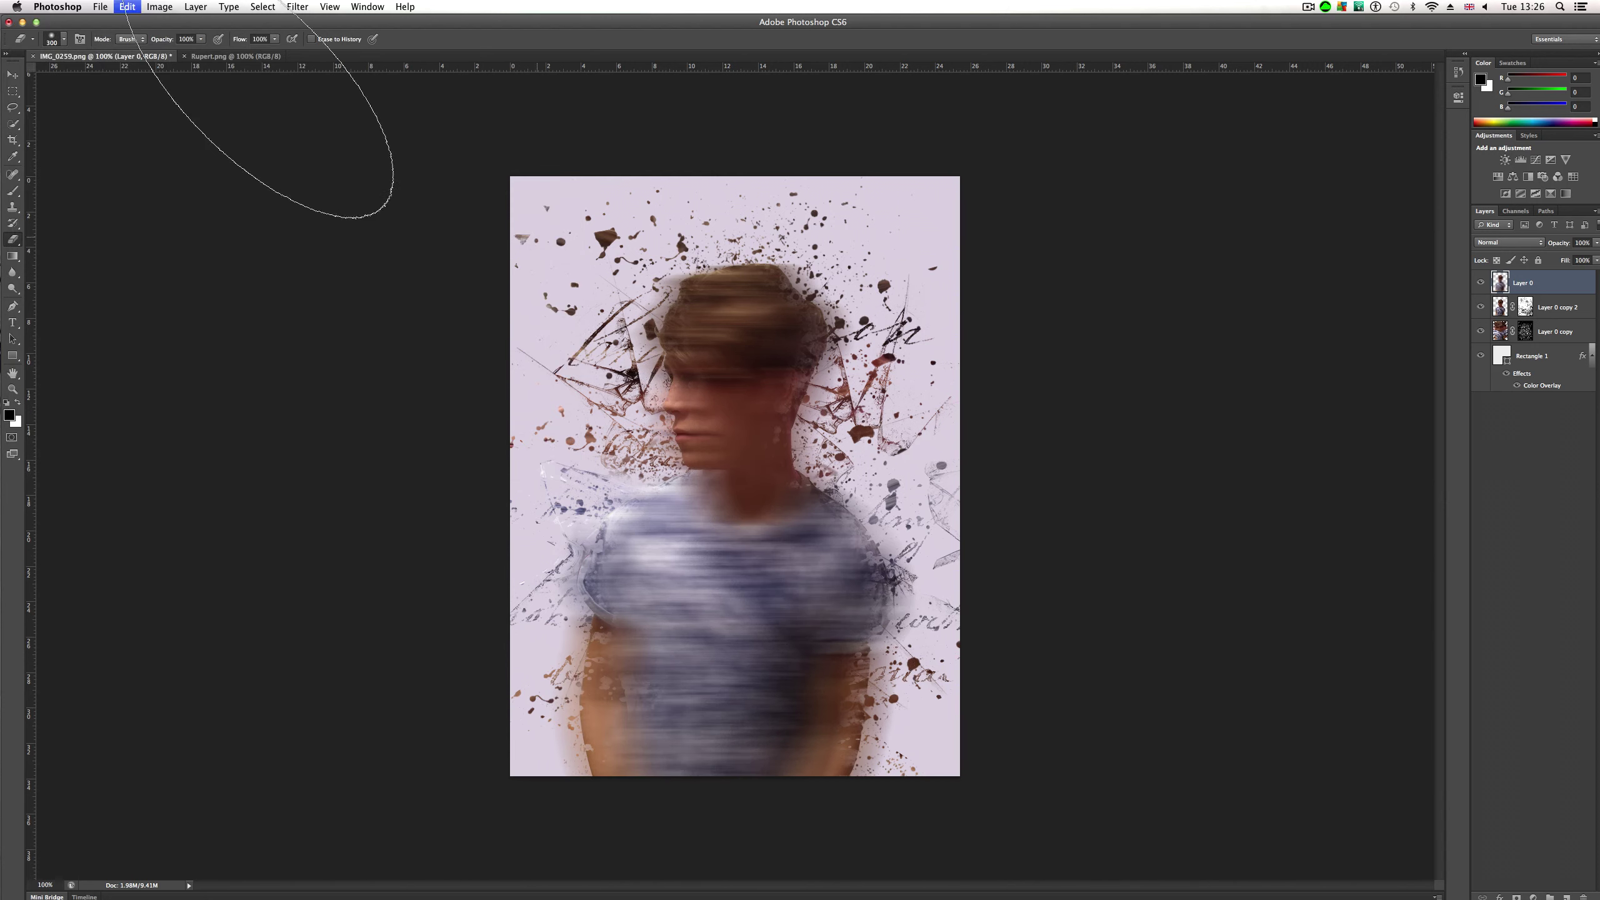
Step: Set the Eraser to a soft round 300 px brush, undoing the trial stroke over the arm
click(63, 41)
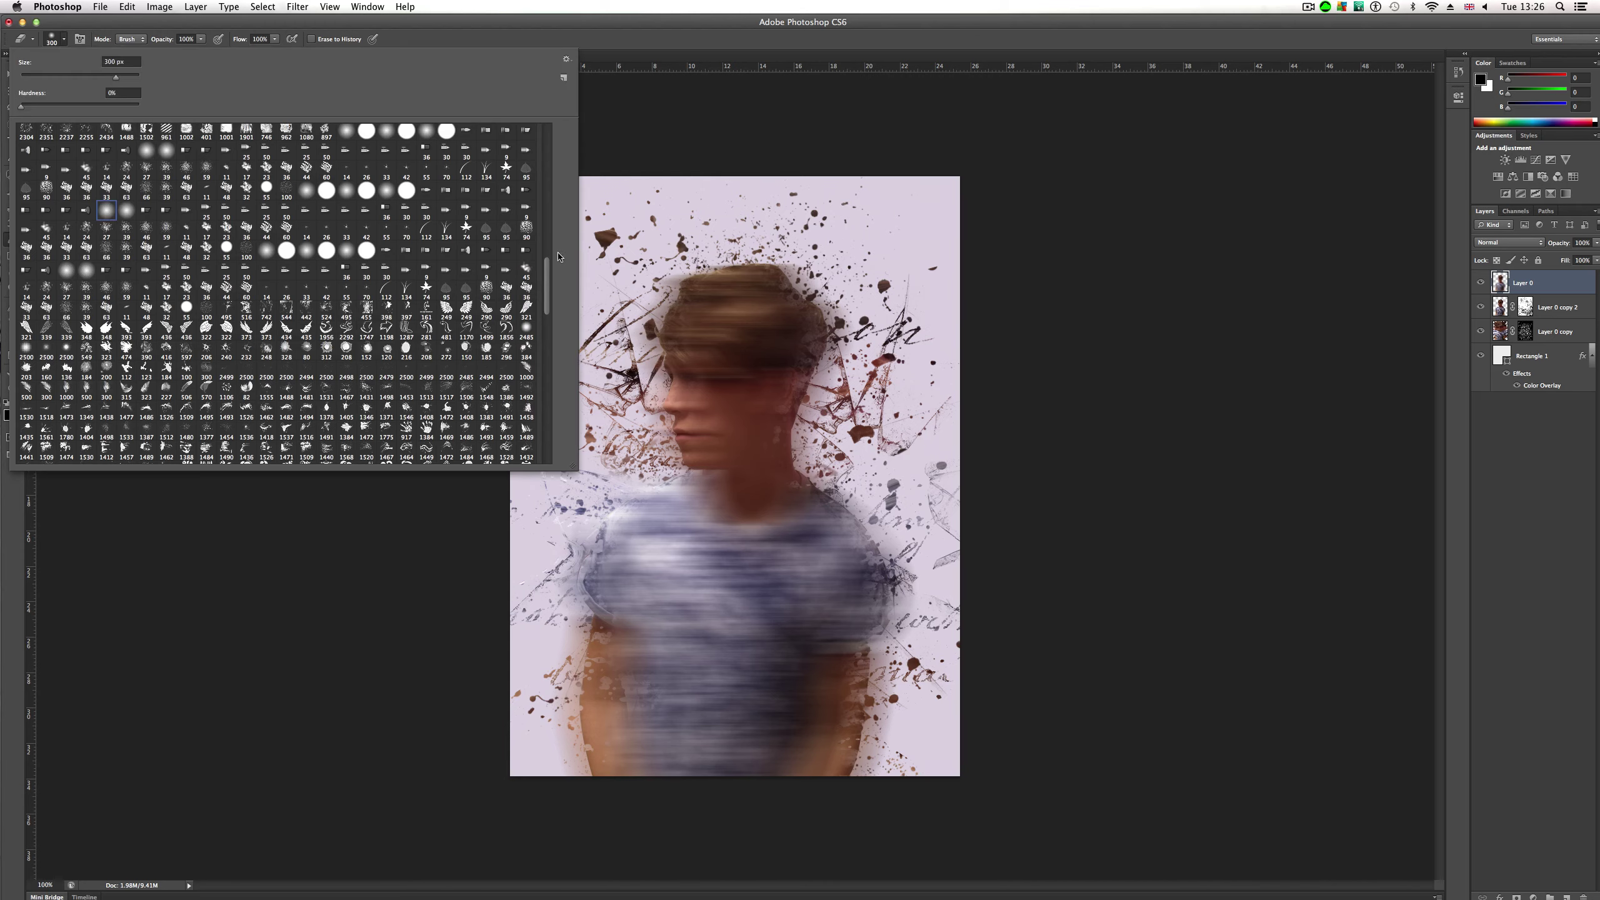
drag(547, 266, 547, 127)
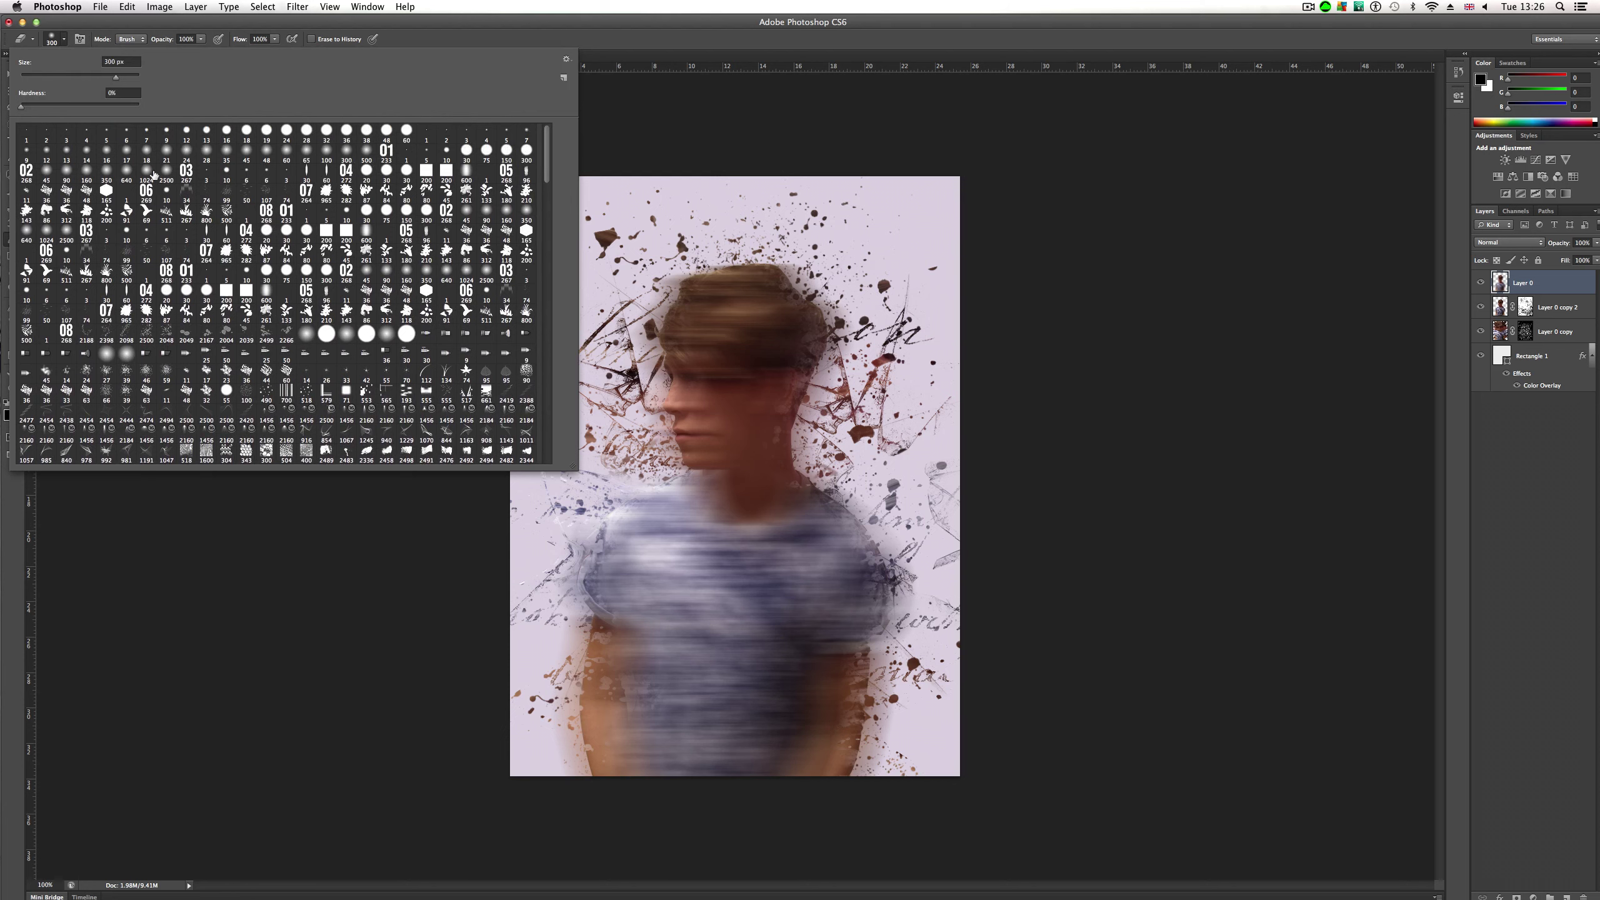
click(342, 155)
mouse_move(604, 722)
mouse_down()
mouse_move(608, 689)
mouse_move(588, 653)
mouse_up()
key(super+z)
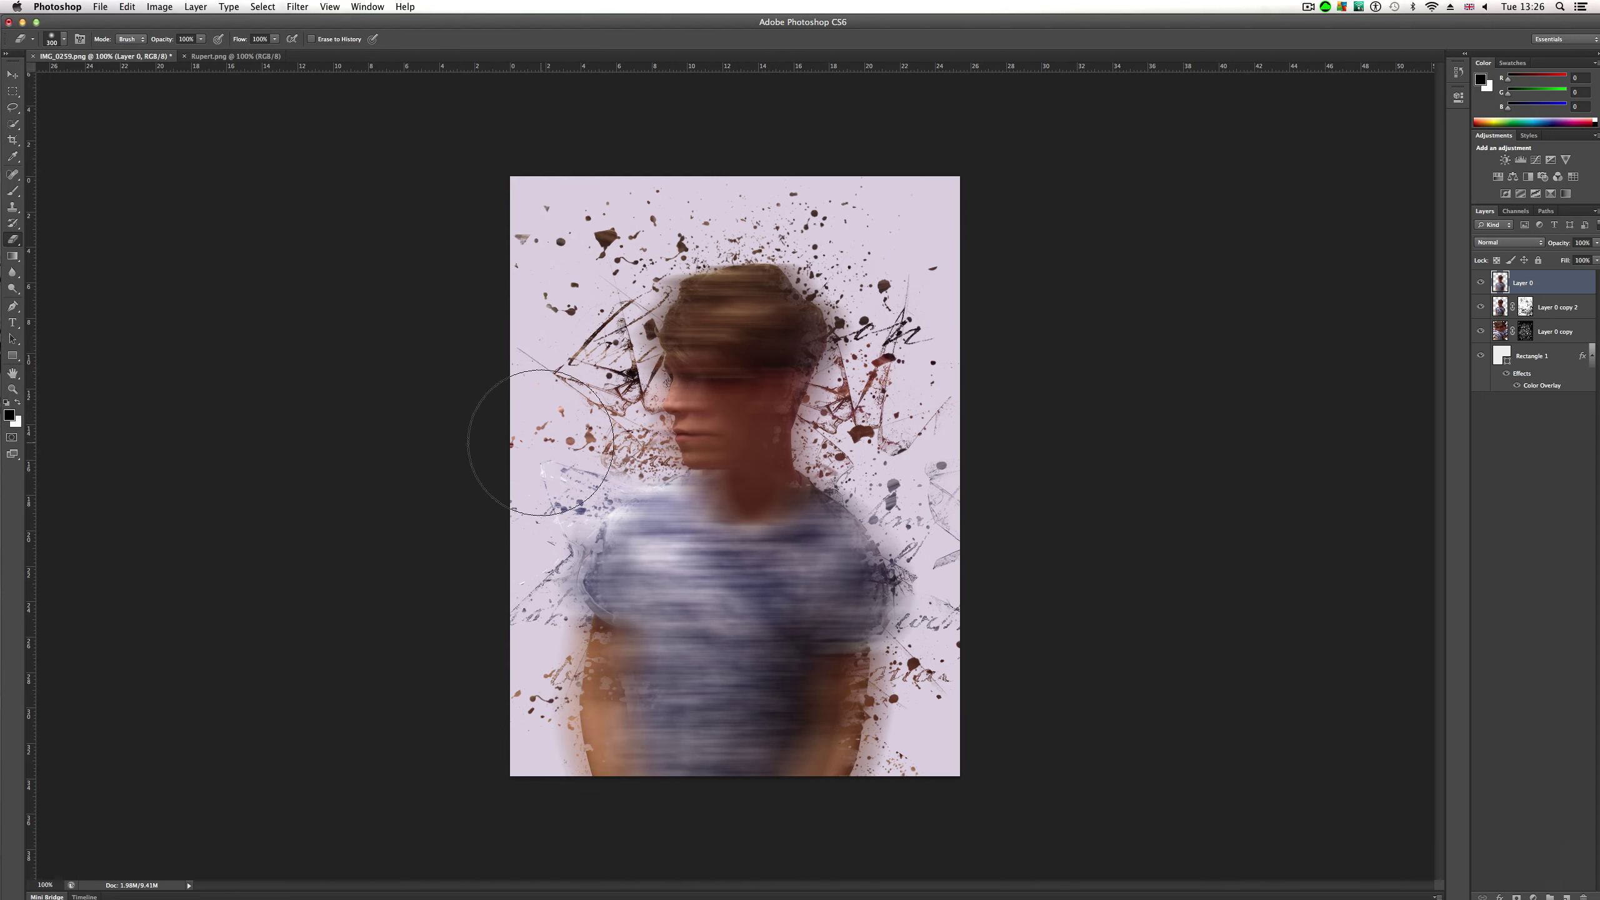
Step: Try to erase the blur from the head and torso on Layer 0, undoing the strokes
mouse_move(664, 258)
mouse_down()
mouse_move(795, 255)
mouse_move(857, 328)
mouse_move(741, 277)
mouse_move(666, 315)
mouse_move(622, 464)
mouse_move(618, 519)
mouse_move(678, 427)
mouse_move(710, 455)
mouse_move(624, 532)
mouse_move(820, 533)
mouse_move(835, 513)
mouse_move(787, 538)
mouse_move(710, 486)
mouse_move(651, 541)
mouse_move(644, 626)
mouse_move(842, 531)
mouse_move(683, 604)
mouse_move(630, 664)
mouse_move(720, 678)
mouse_move(754, 730)
mouse_up()
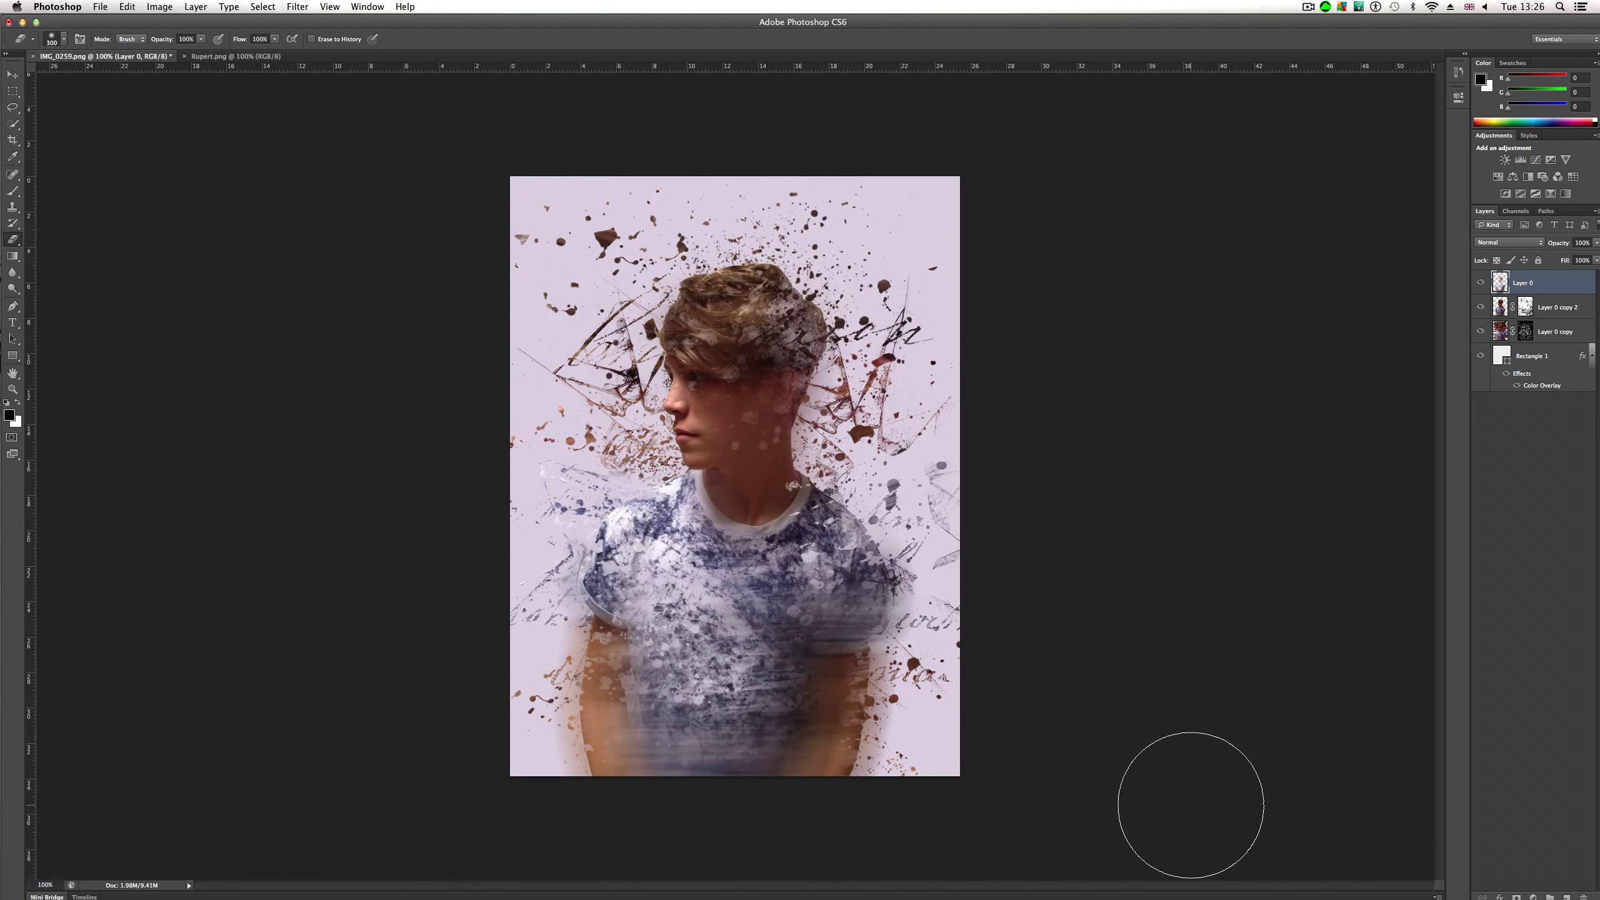
key(super+alt+z)
key(super+alt+z)
key(super+alt+z)
key(super+alt+z)
key(super+alt+z)
key(super+alt+z)
key(super+alt+z)
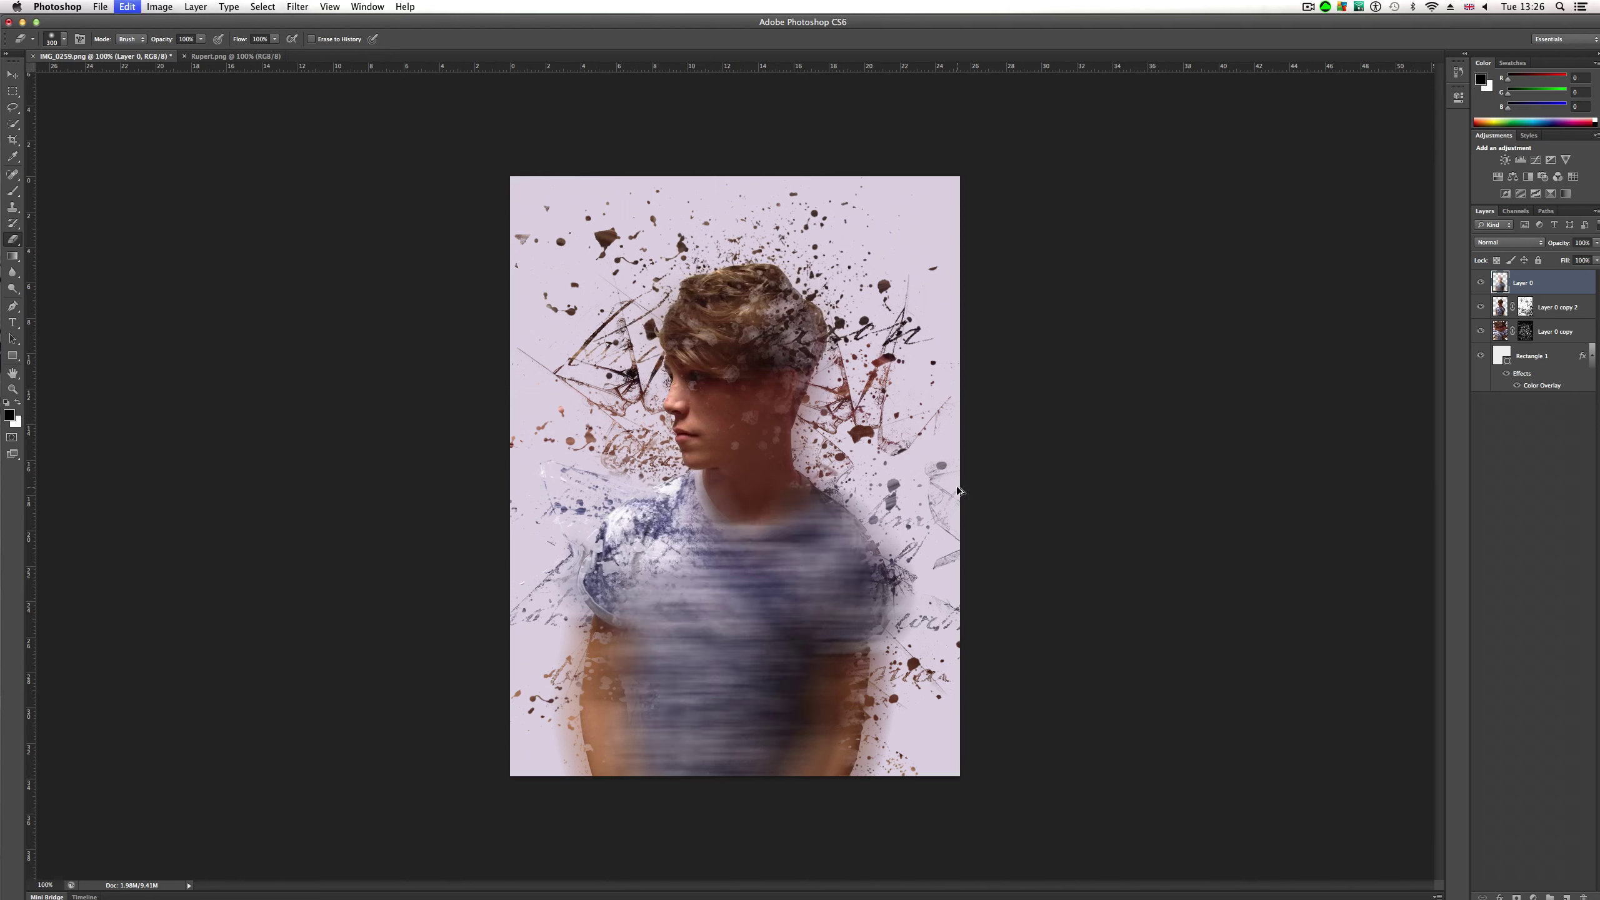
Step: Erase the blur from the head and central torso on Layer 0, keeping it along the shoulders and arms
key(super+shift+z)
key(super+shift+z)
key(super+shift+z)
key(super+shift+z)
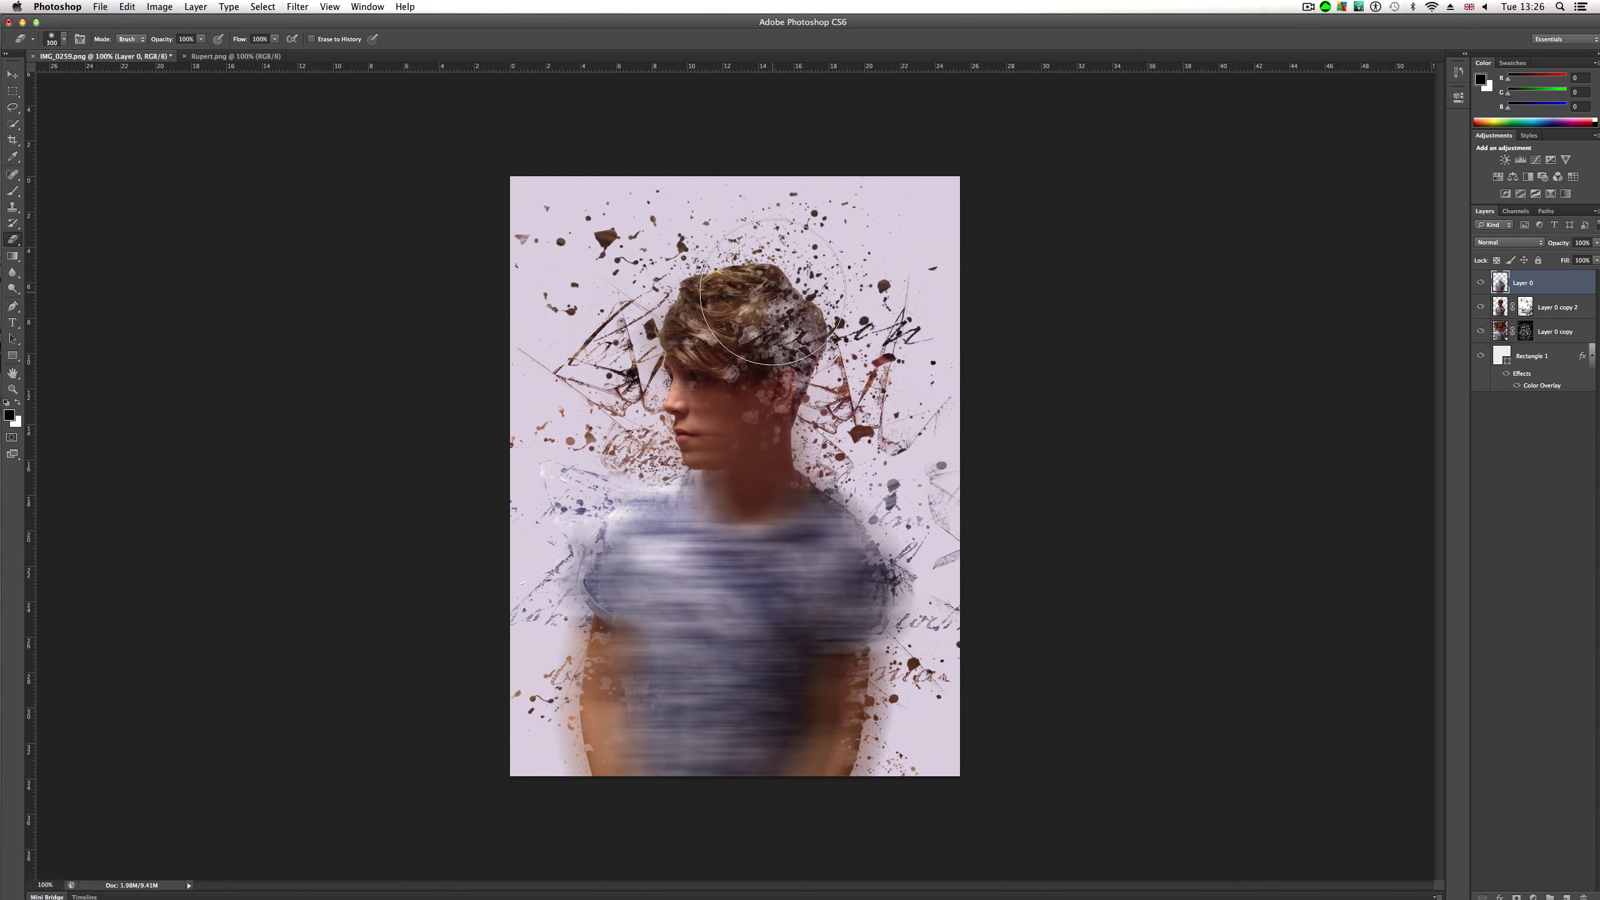
key(super+shift+z)
key(super+shift+z)
key(super+shift+z)
key(super+shift+z)
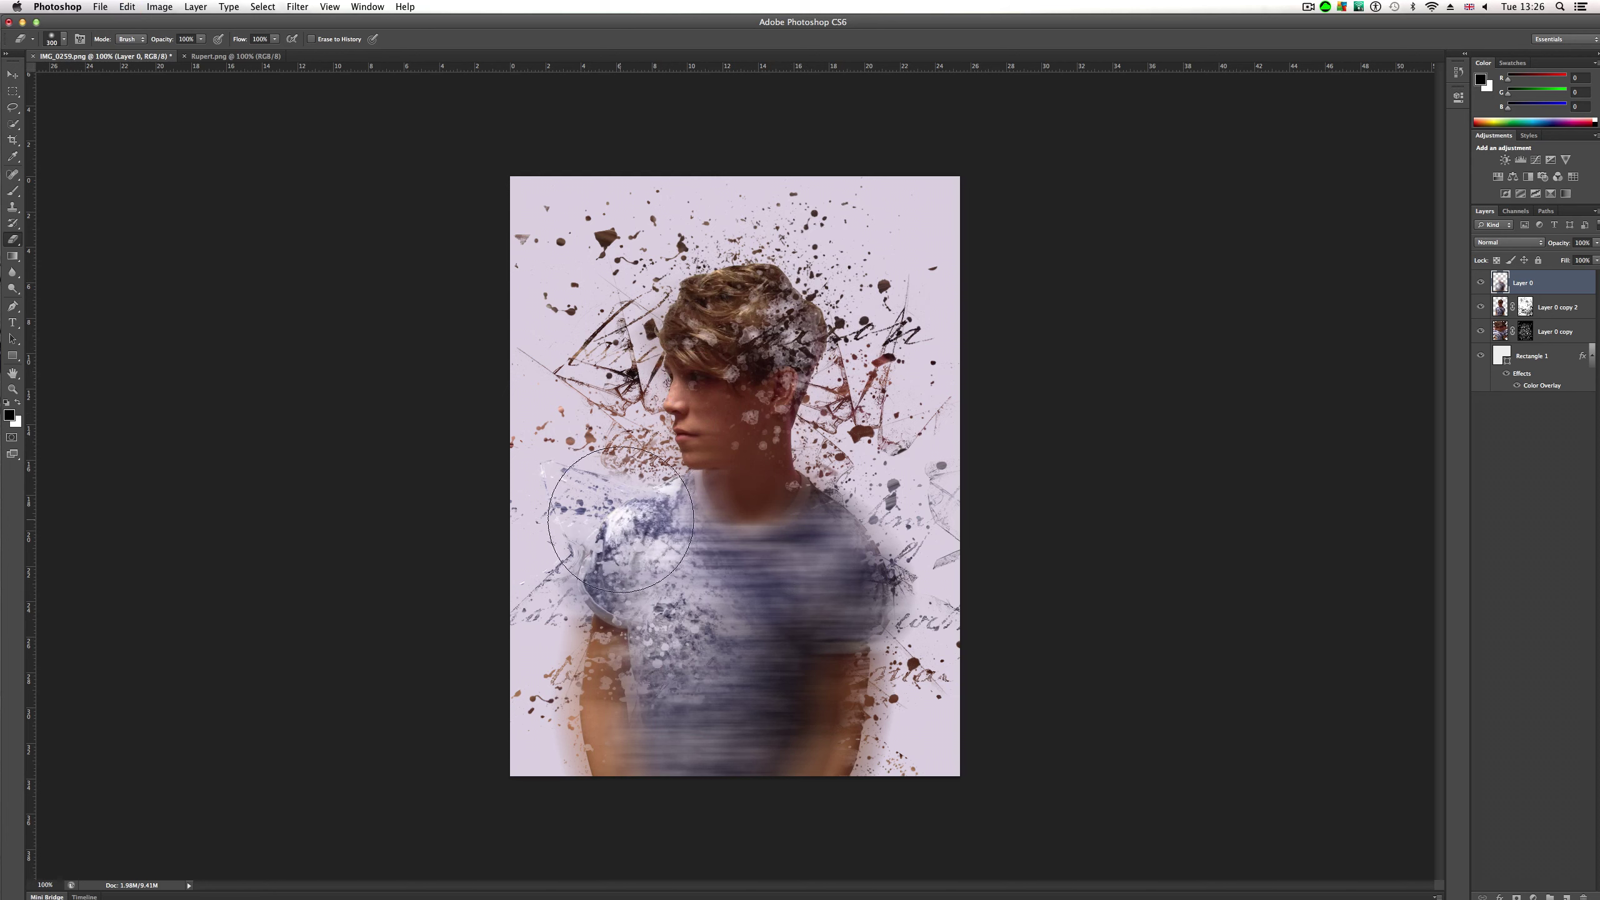
key(super+shift+z)
key(super+shift+z)
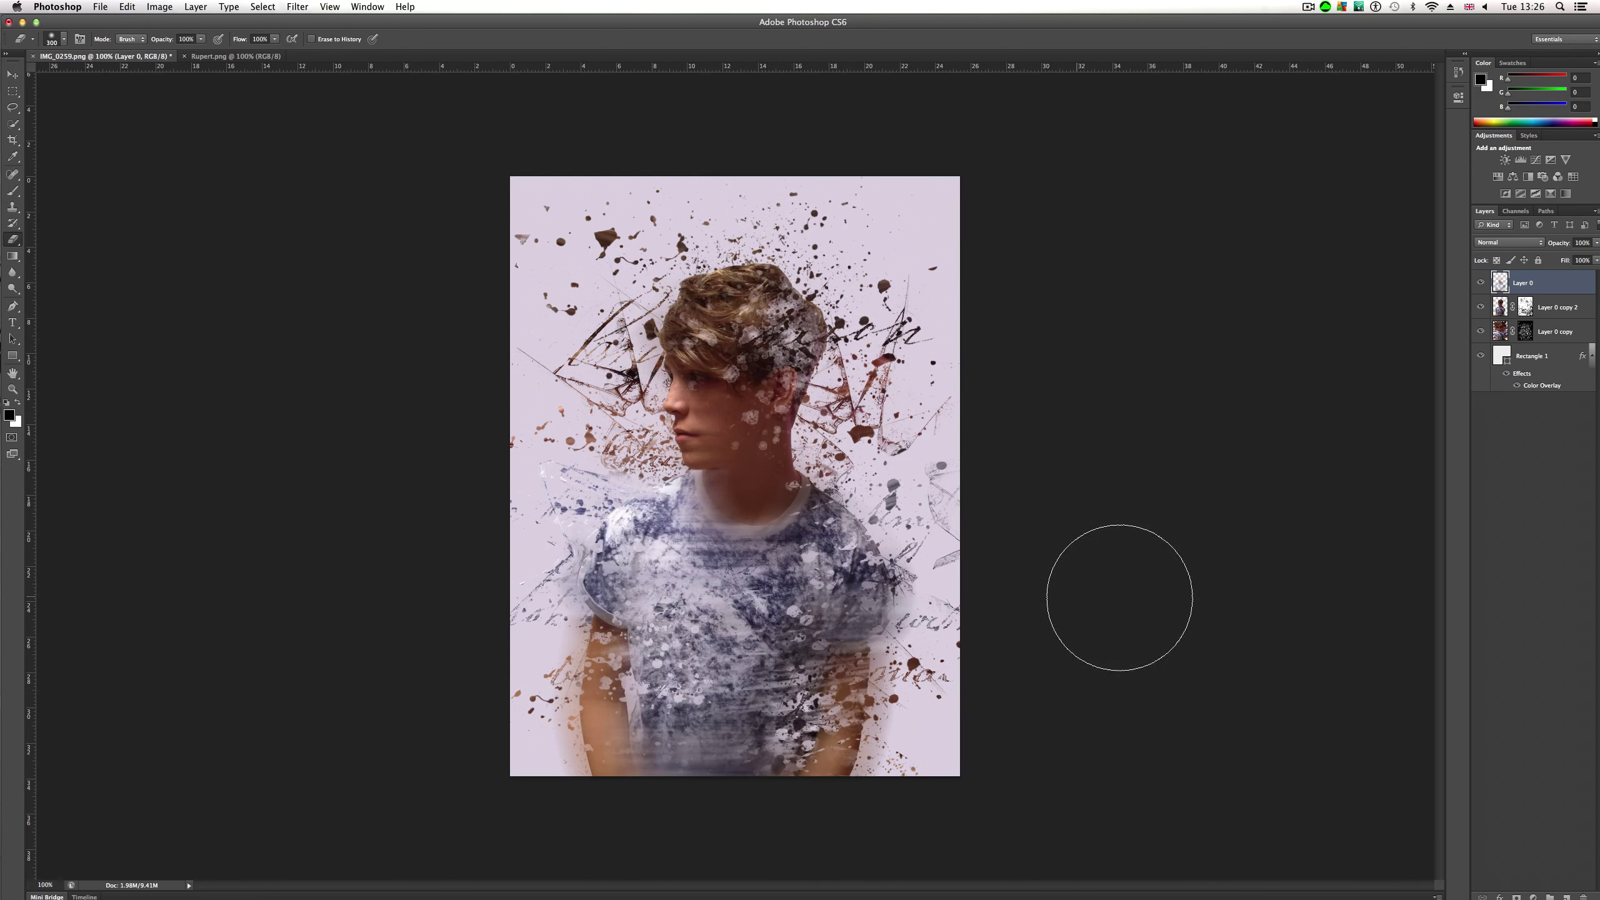